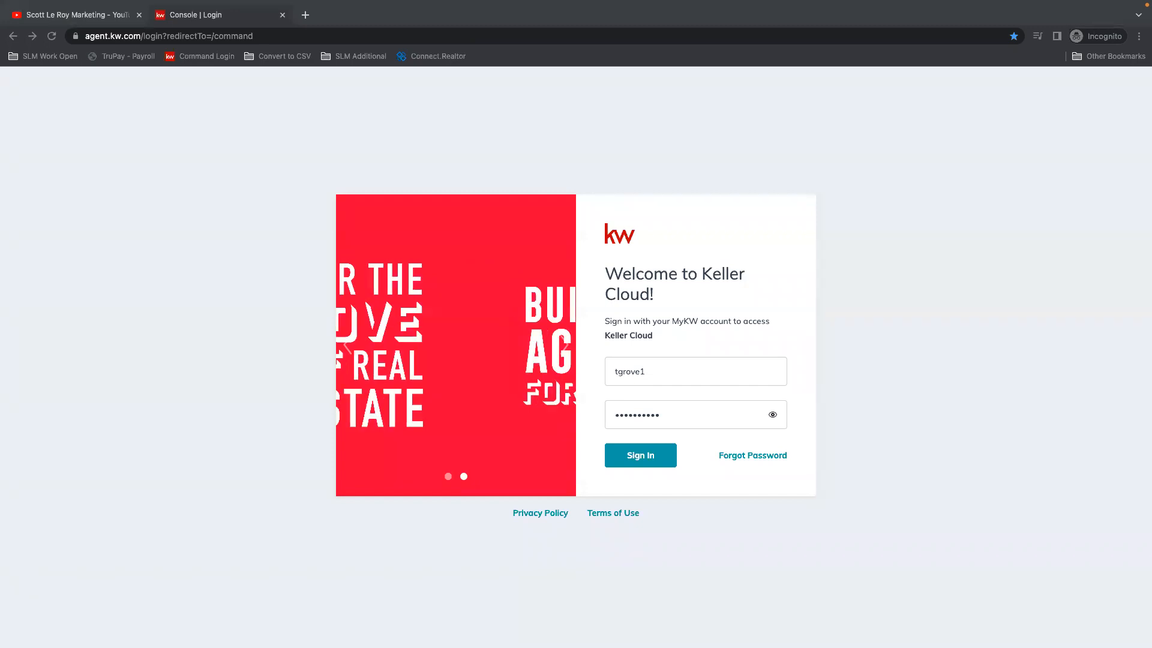
Step: Switch to the Scott Le Roy Marketing YouTube channel and look over its home page and recent uploads
click(74, 16)
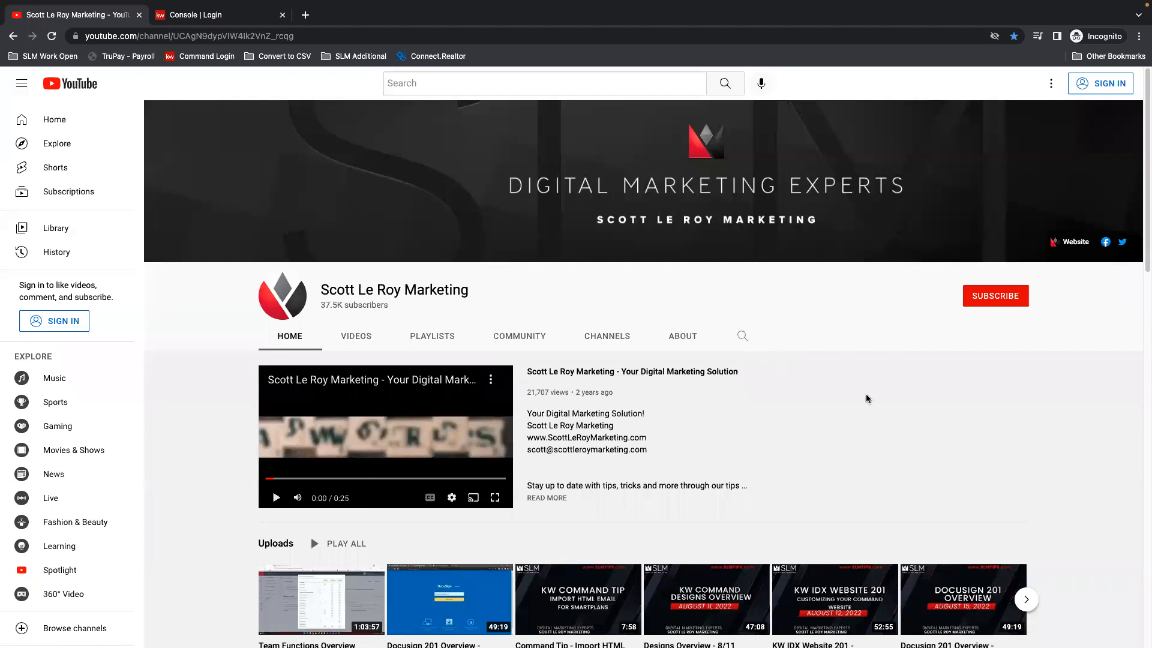
scroll(909, 407, down, 2)
scroll(912, 408, down, 1)
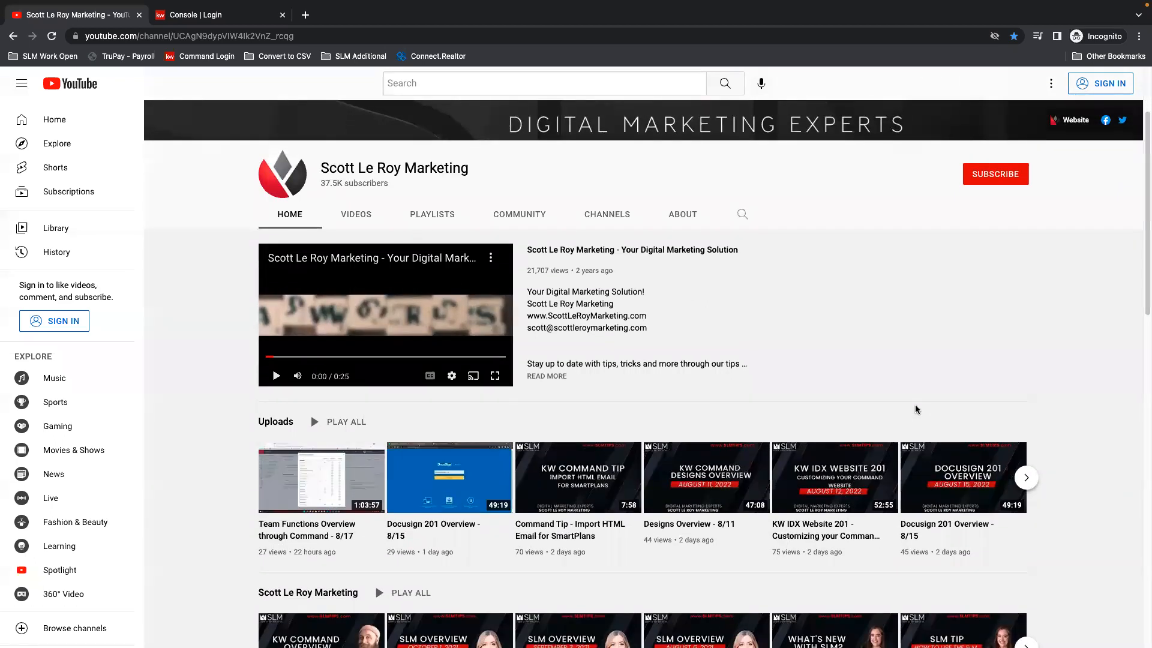
scroll(916, 410, up, 3)
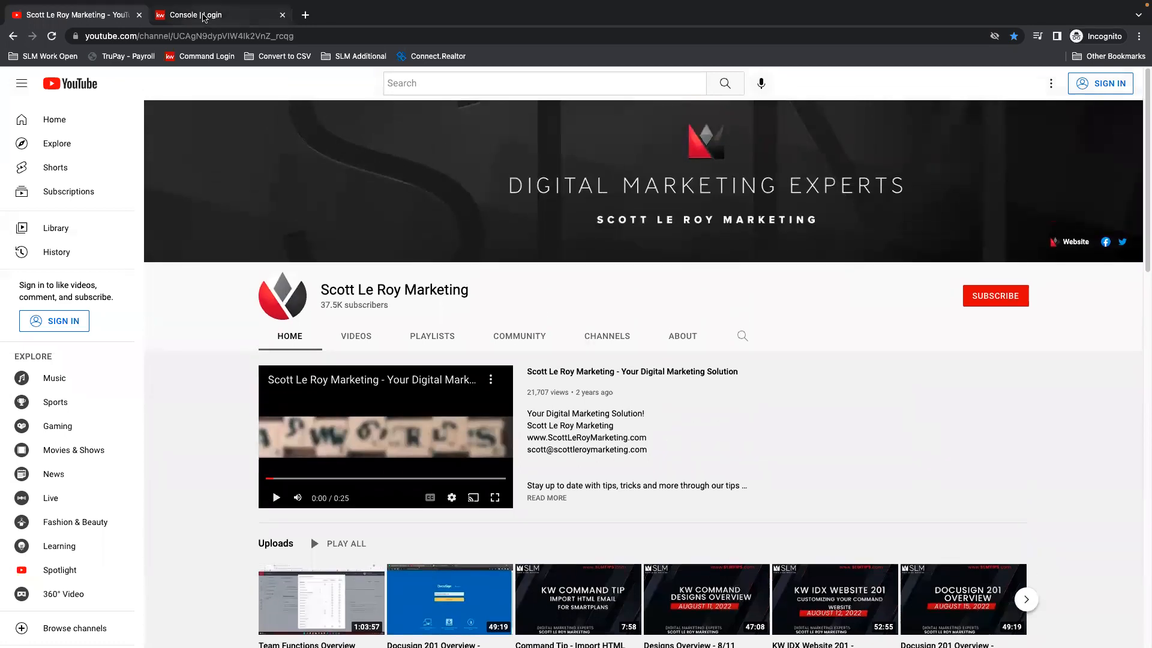
Step: Return to the Keller Cloud login page, sign in with the filled-in credentials and open the account settings
click(204, 14)
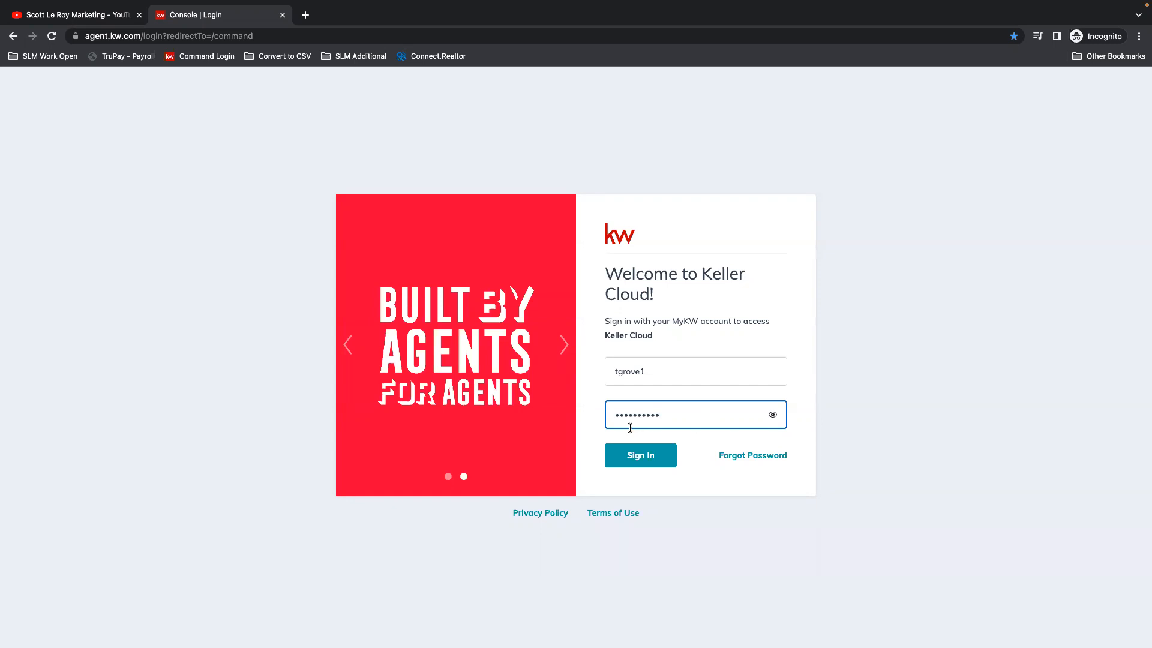
click(656, 458)
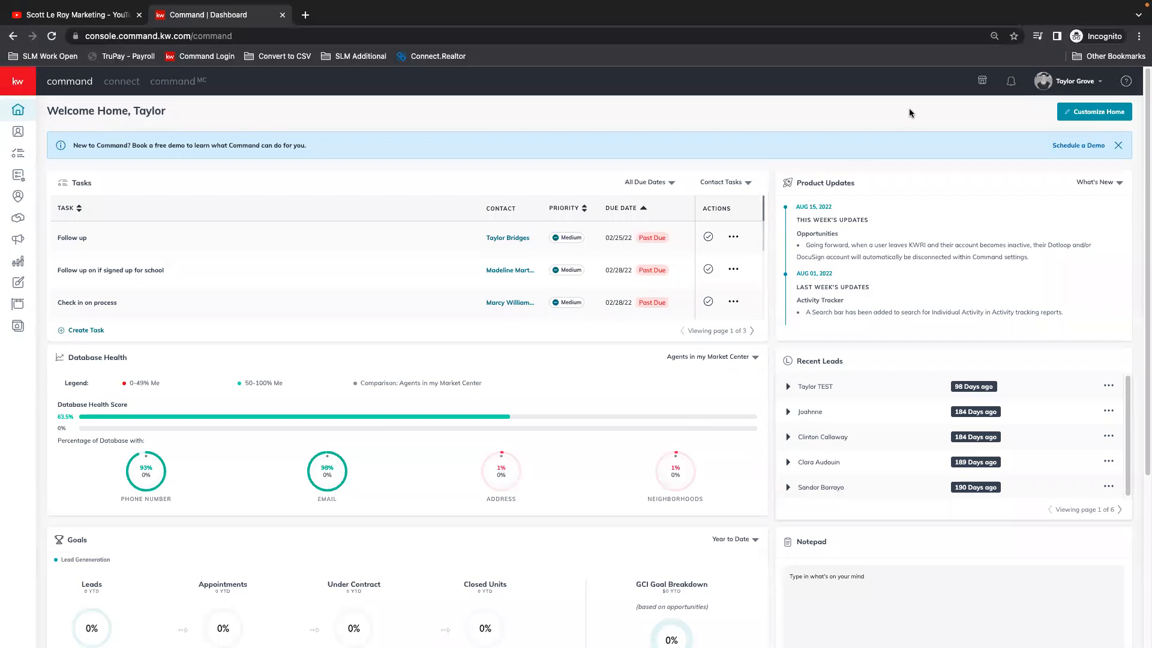
click(1073, 83)
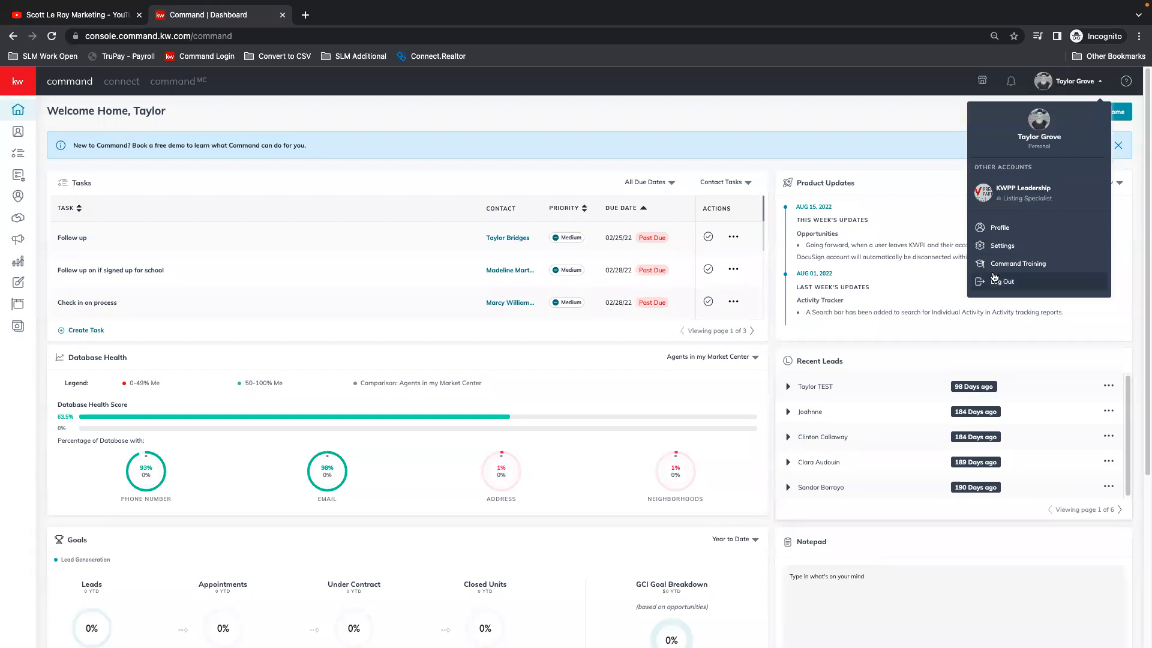
click(999, 250)
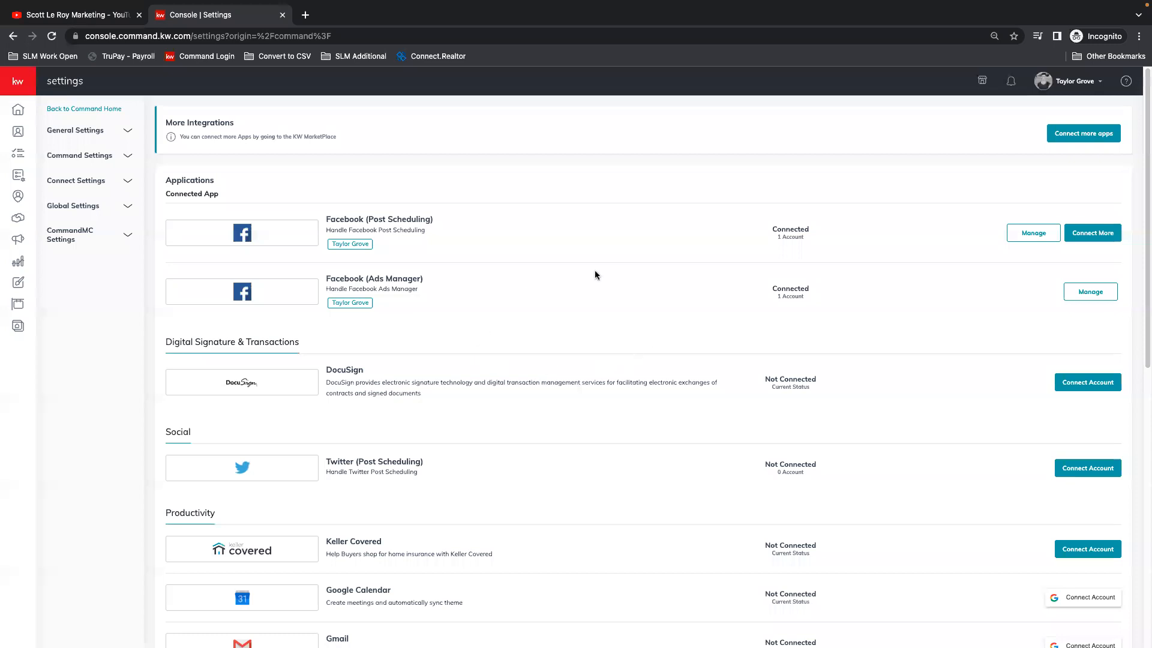
Step: View the authorization page for connecting a Twitter (Post Scheduling) account, and close it without authorizing
scroll(859, 293, down, 1)
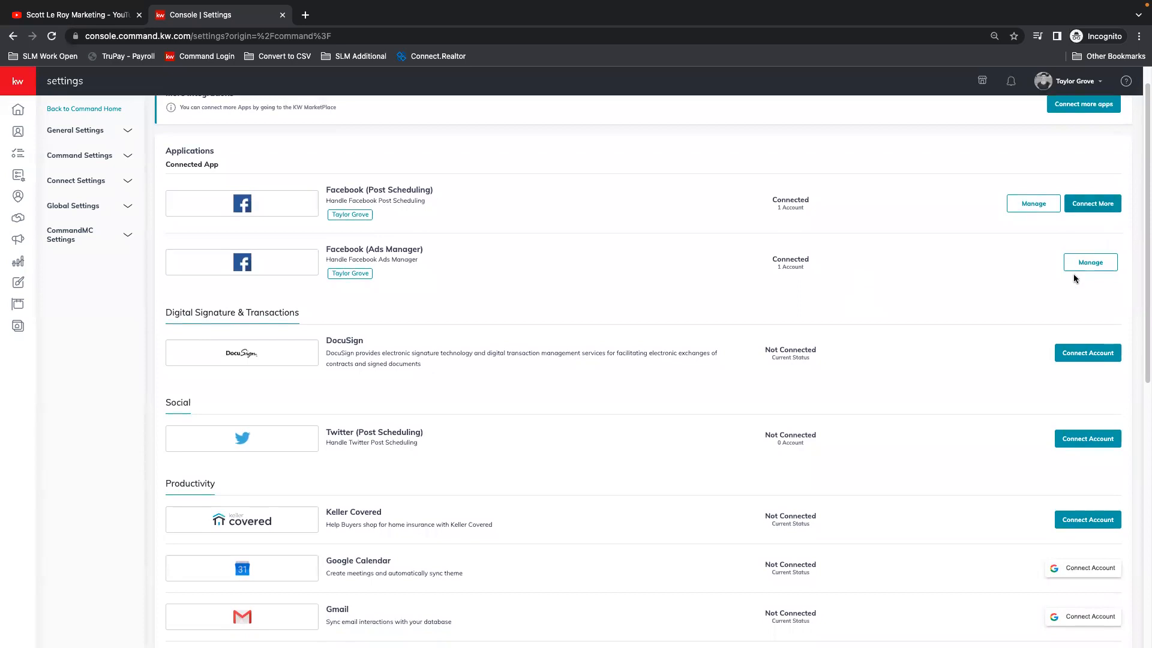
click(1088, 439)
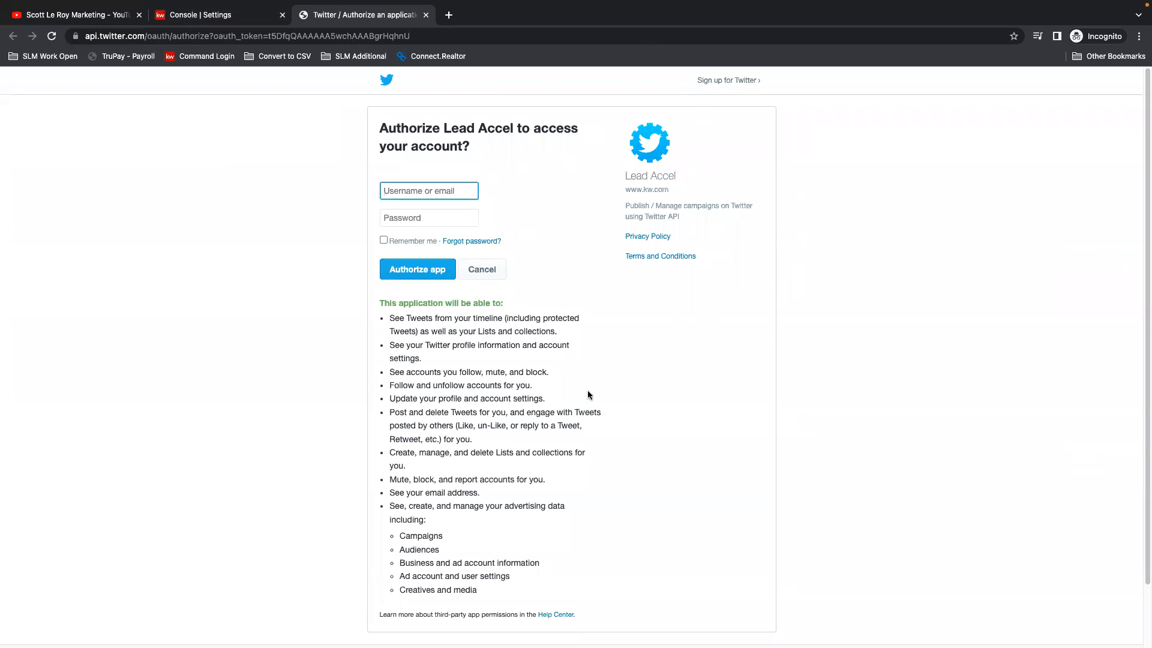
click(426, 15)
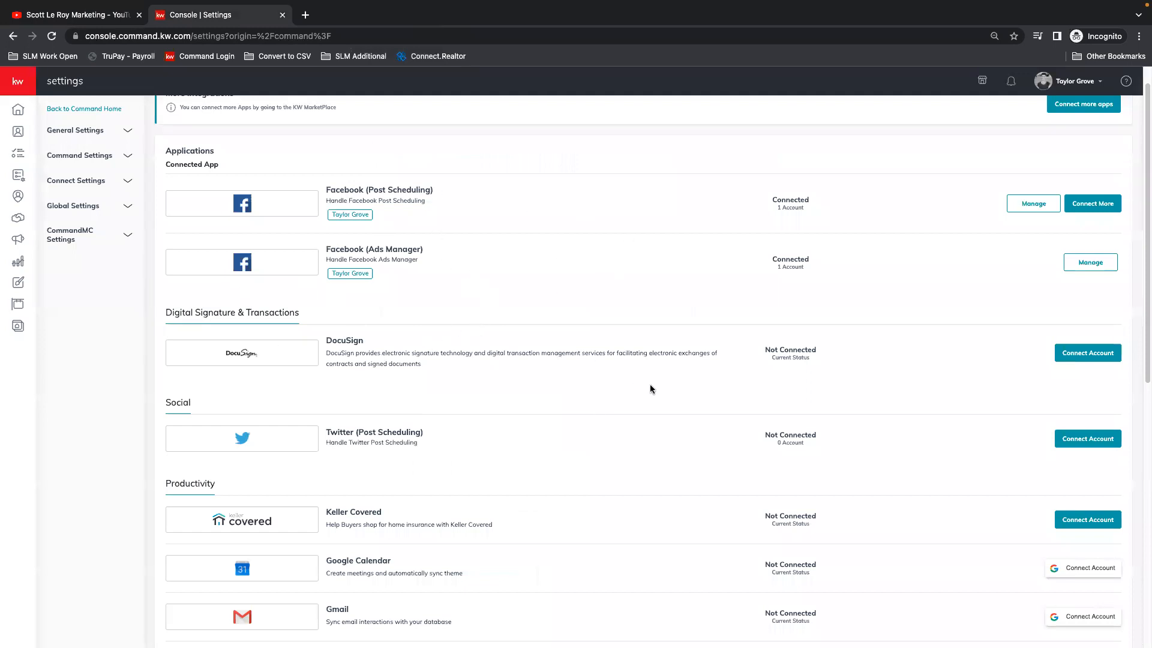
Step: Review the remaining application integrations in the settings, covering productivity, marketing automation, email services and messaging
scroll(654, 390, down, 6)
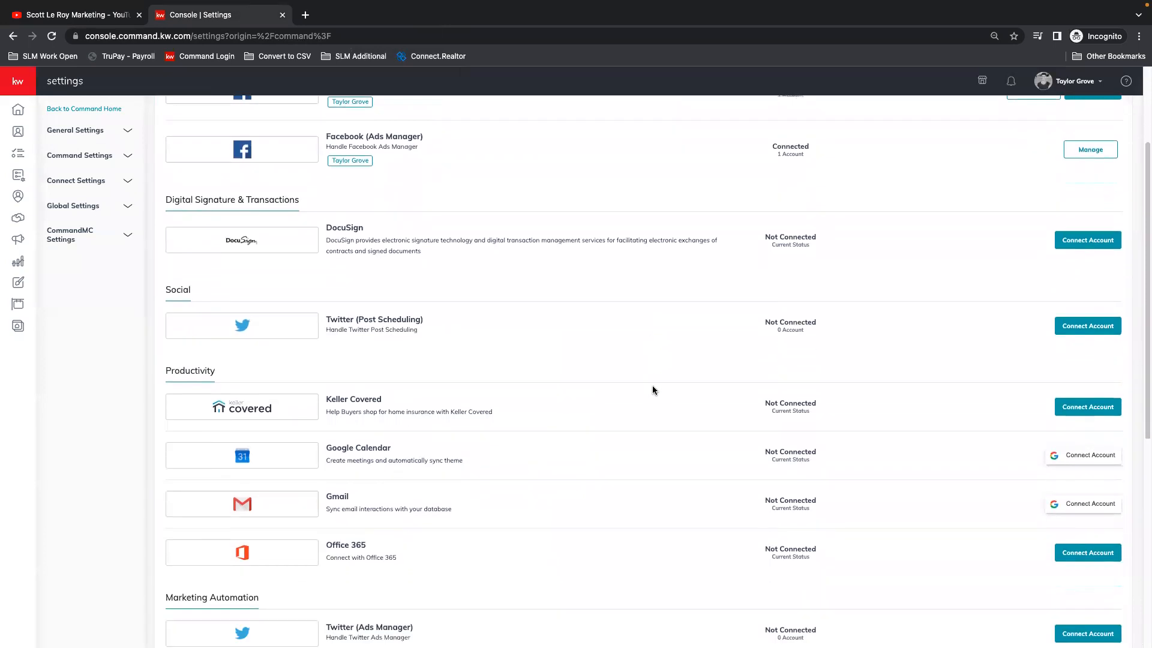
scroll(653, 389, down, 3)
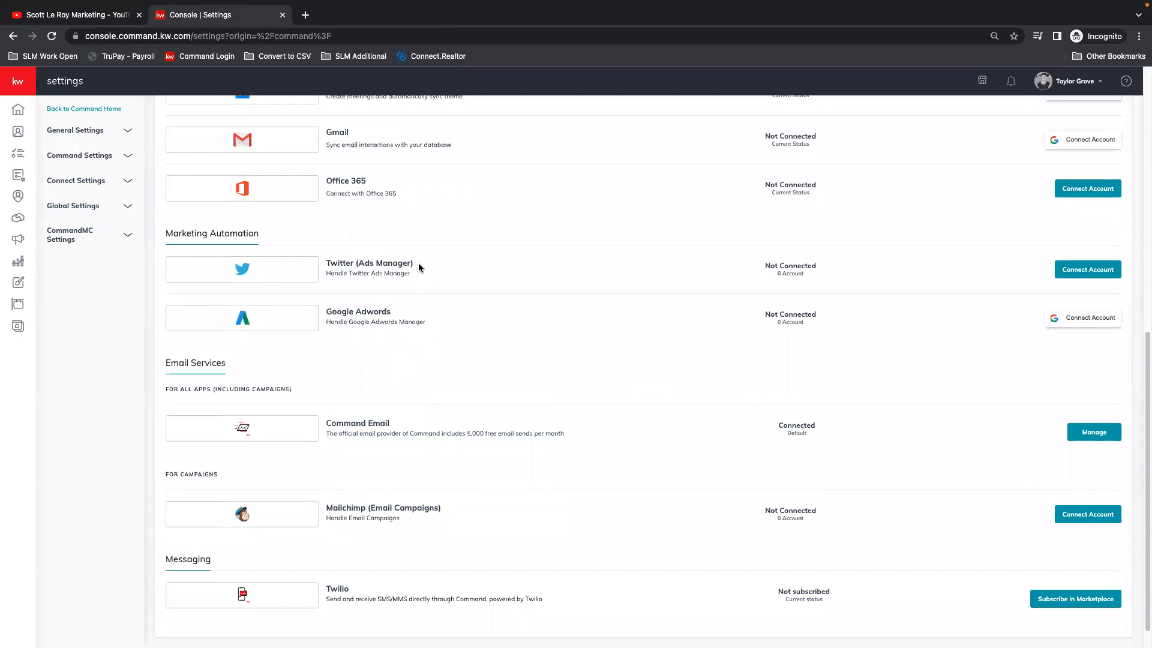
scroll(480, 324, down, 1)
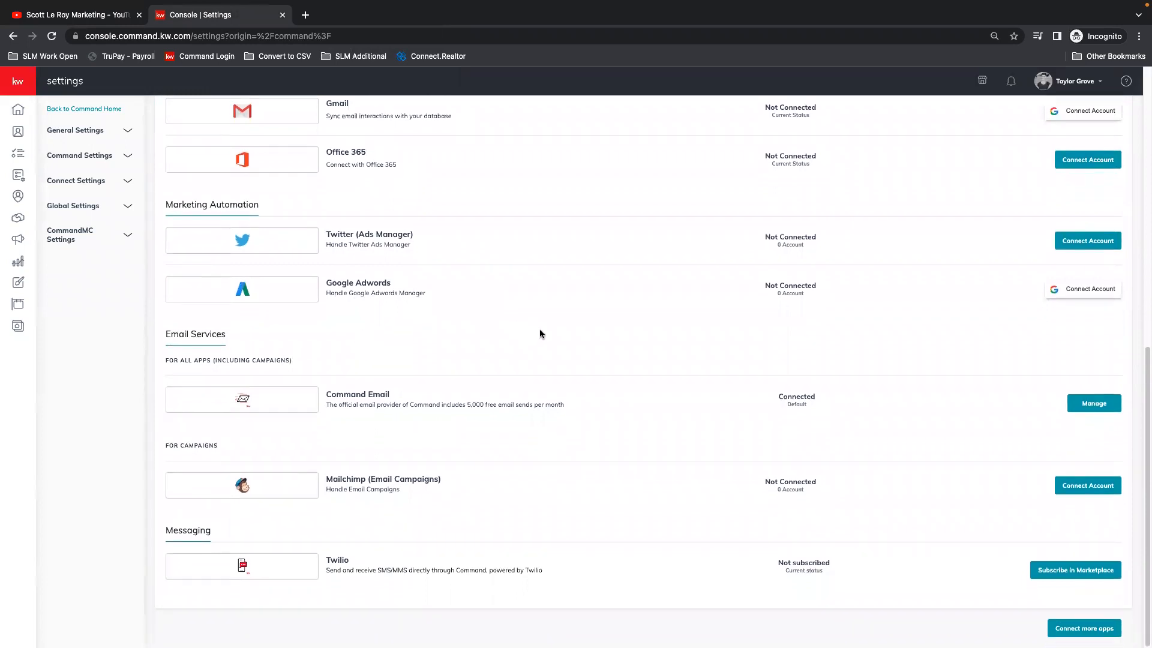
scroll(540, 335, up, 15)
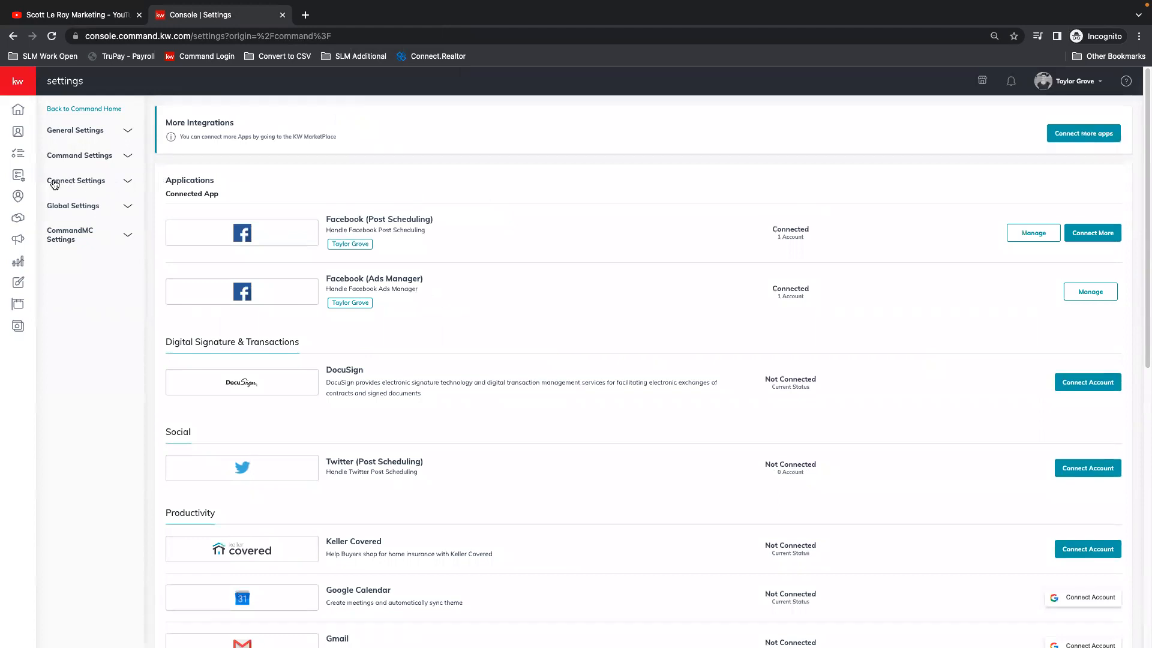
Step: Open the Marketing Profile from the Connect settings and review its photo and team logo sections
click(127, 184)
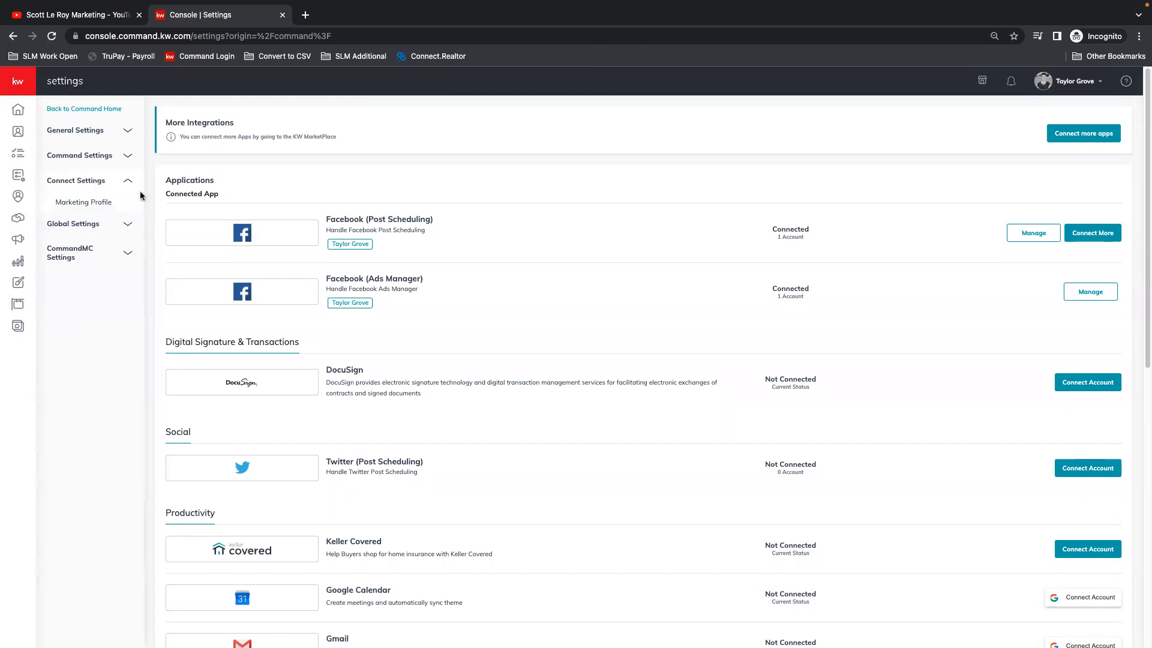
click(86, 204)
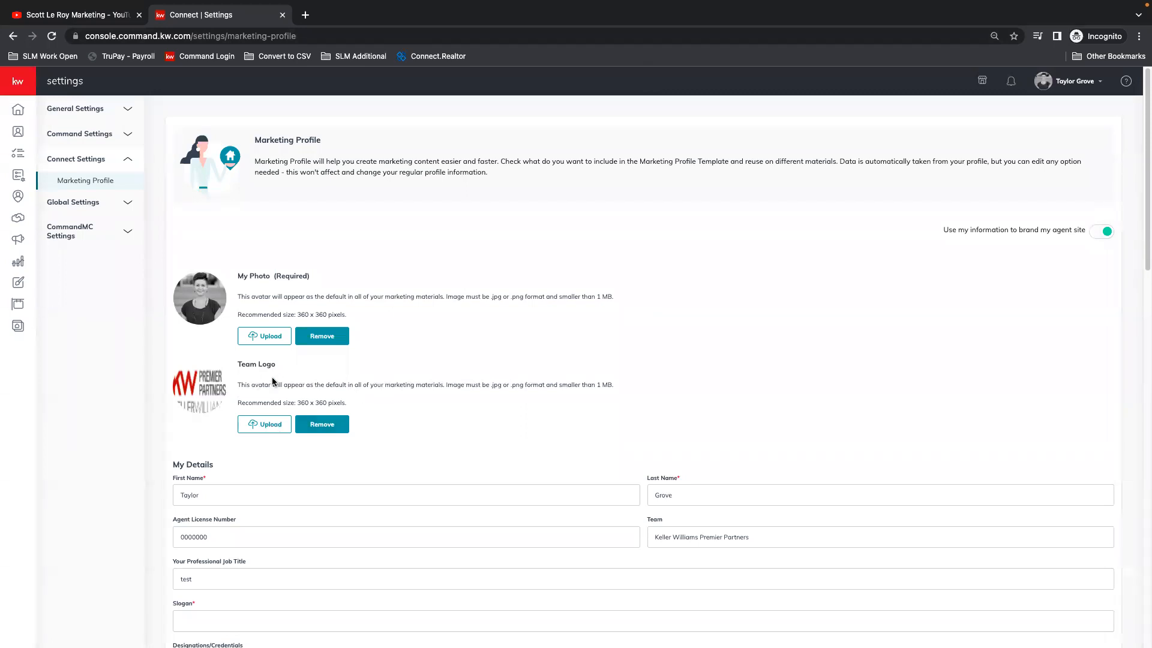
scroll(432, 402, down, 1)
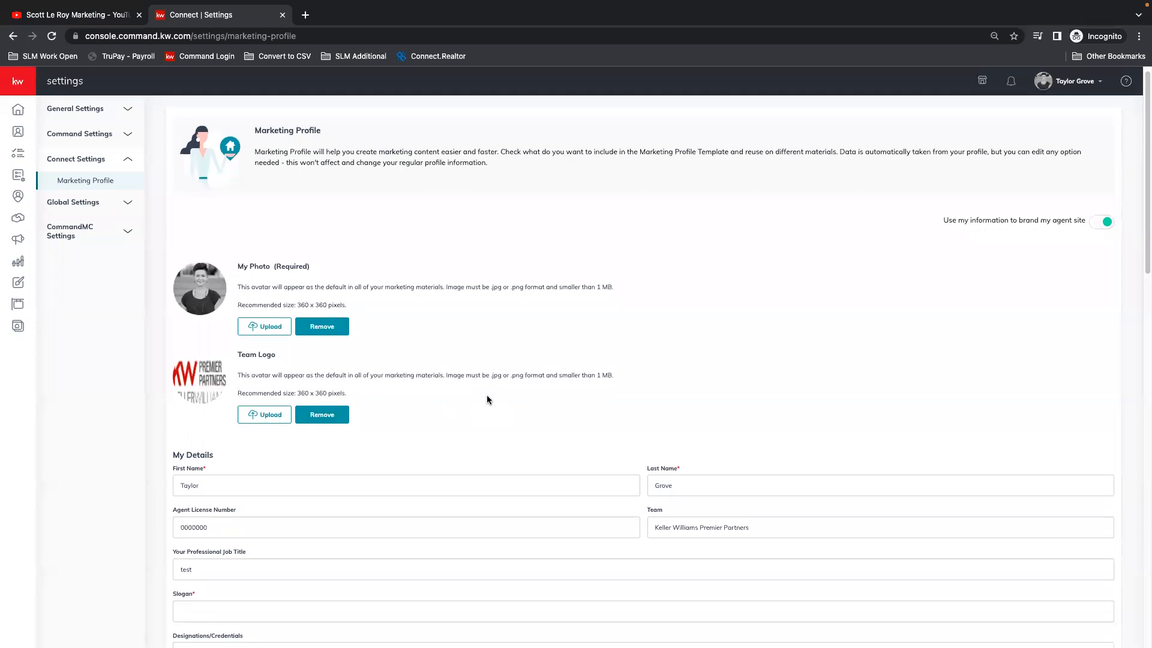
scroll(505, 378, down, 2)
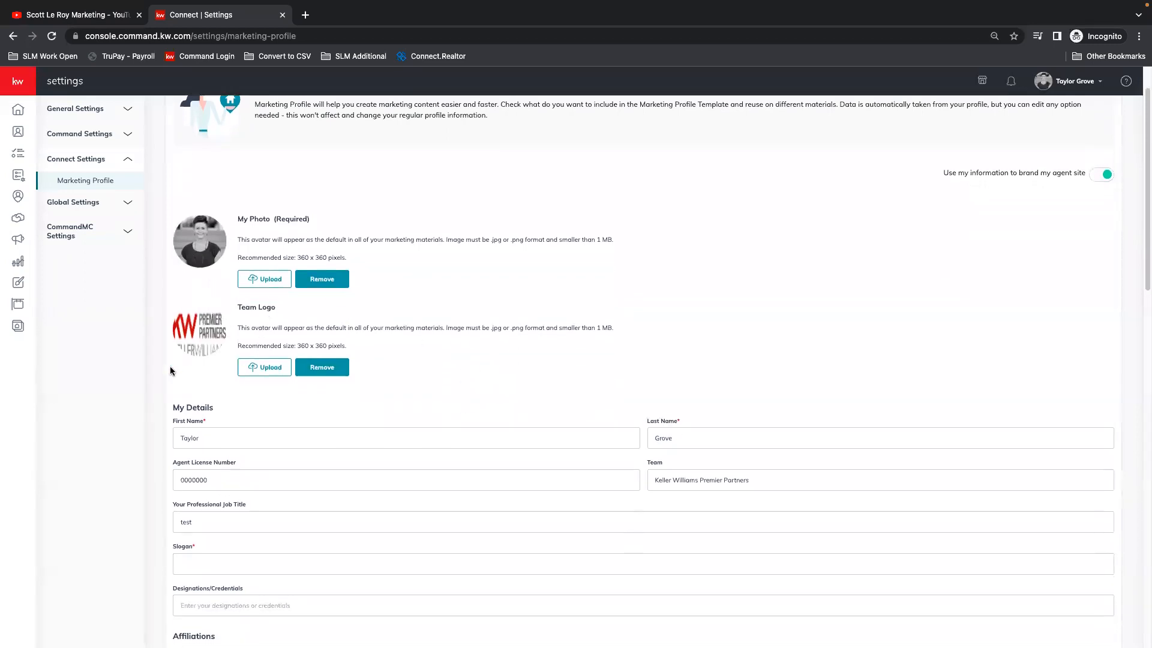
scroll(798, 366, down, 1)
scroll(797, 364, down, 3)
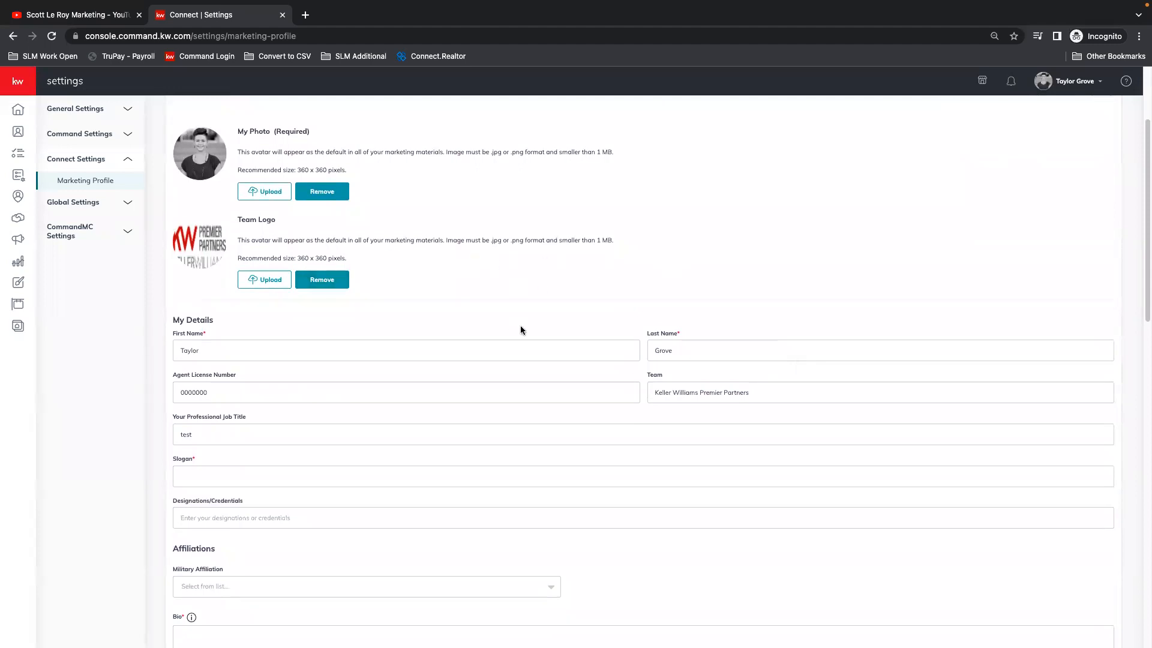
Step: Examine the My Details fields for name, agent license number, team and professional job title
scroll(525, 327, down, 2)
click(217, 289)
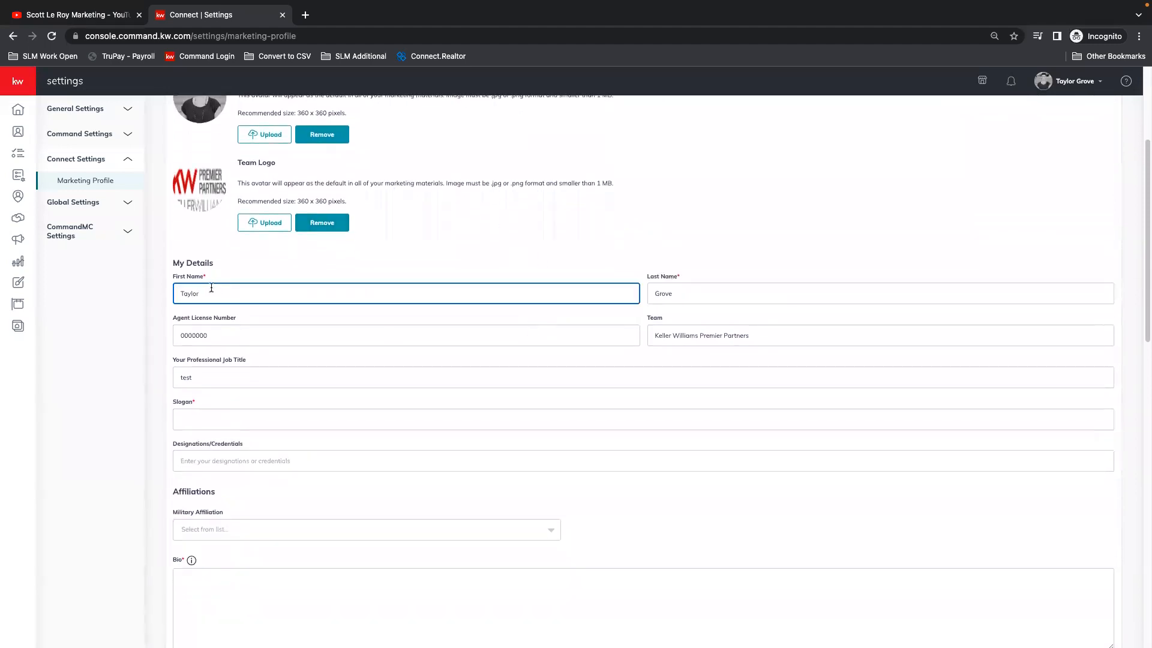
scroll(210, 287, down, 2)
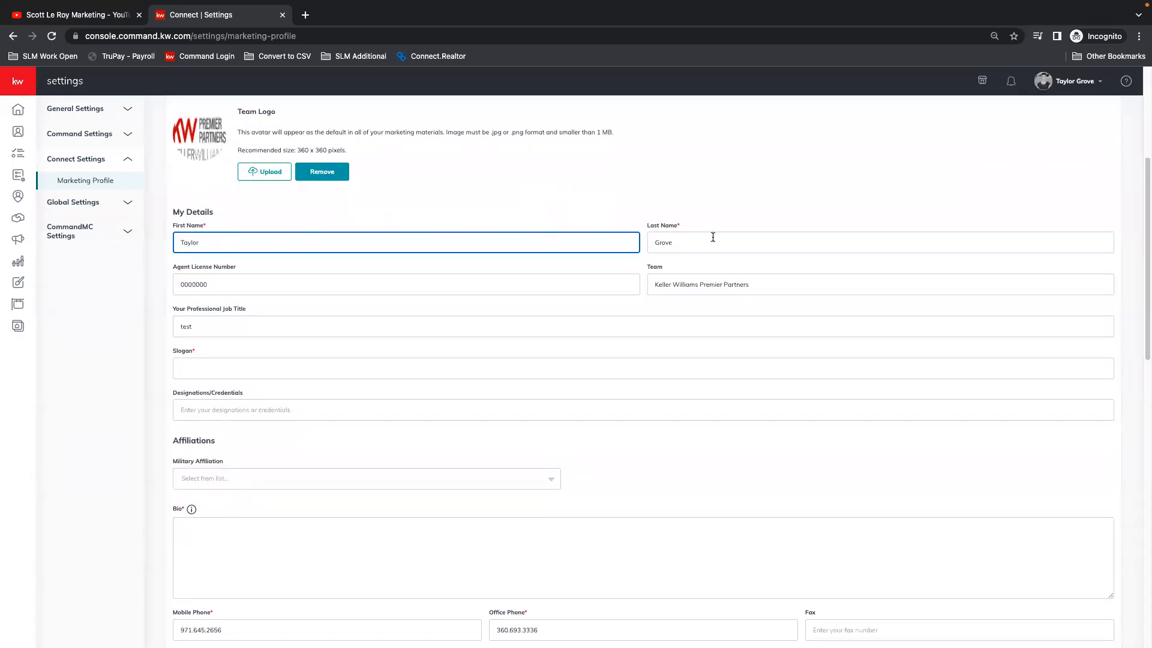
click(234, 283)
scroll(293, 270, down, 1)
scroll(294, 271, down, 1)
click(817, 259)
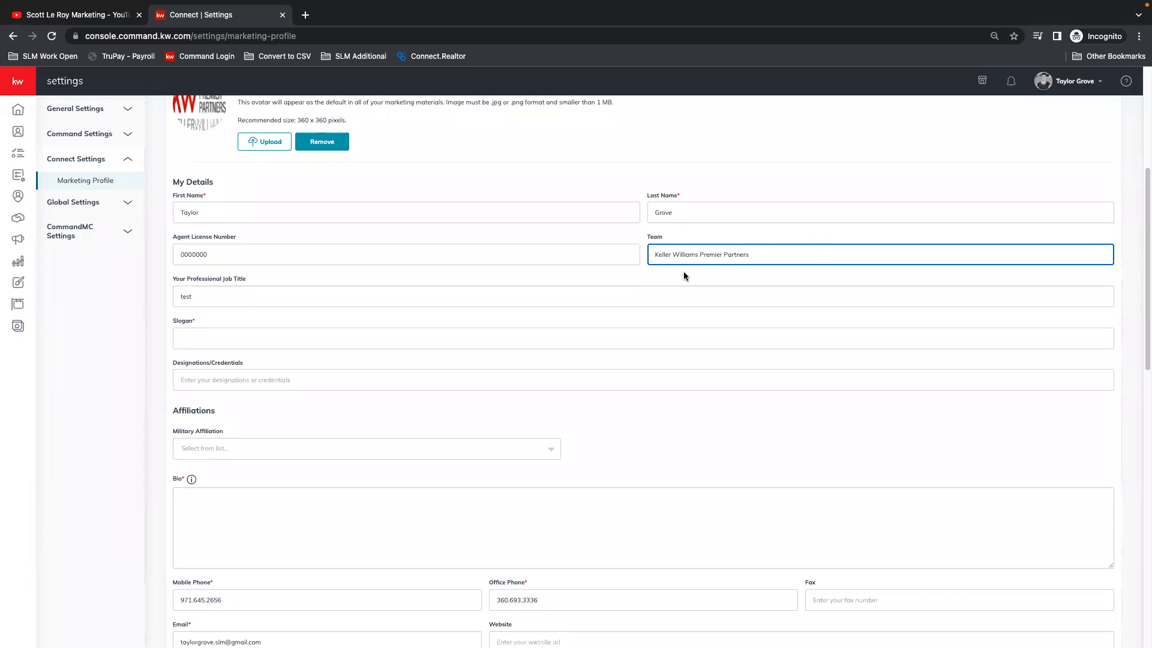
scroll(416, 286, down, 1)
click(276, 288)
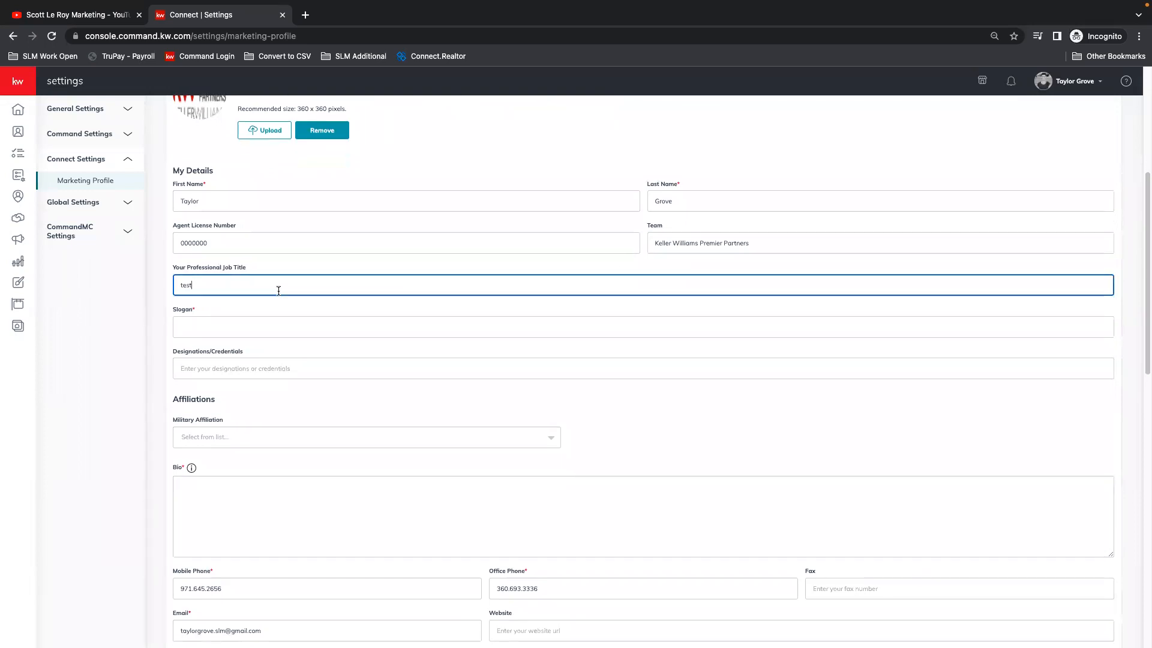
scroll(276, 291, down, 2)
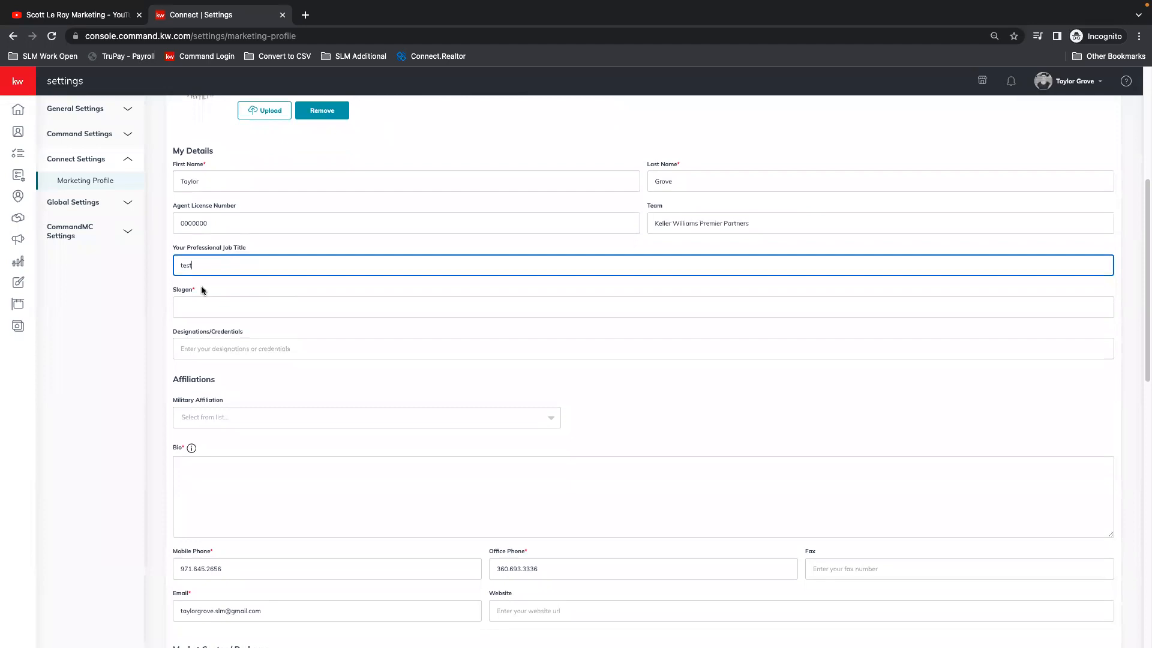
Step: Examine the required Slogan field in the My Details section
click(377, 308)
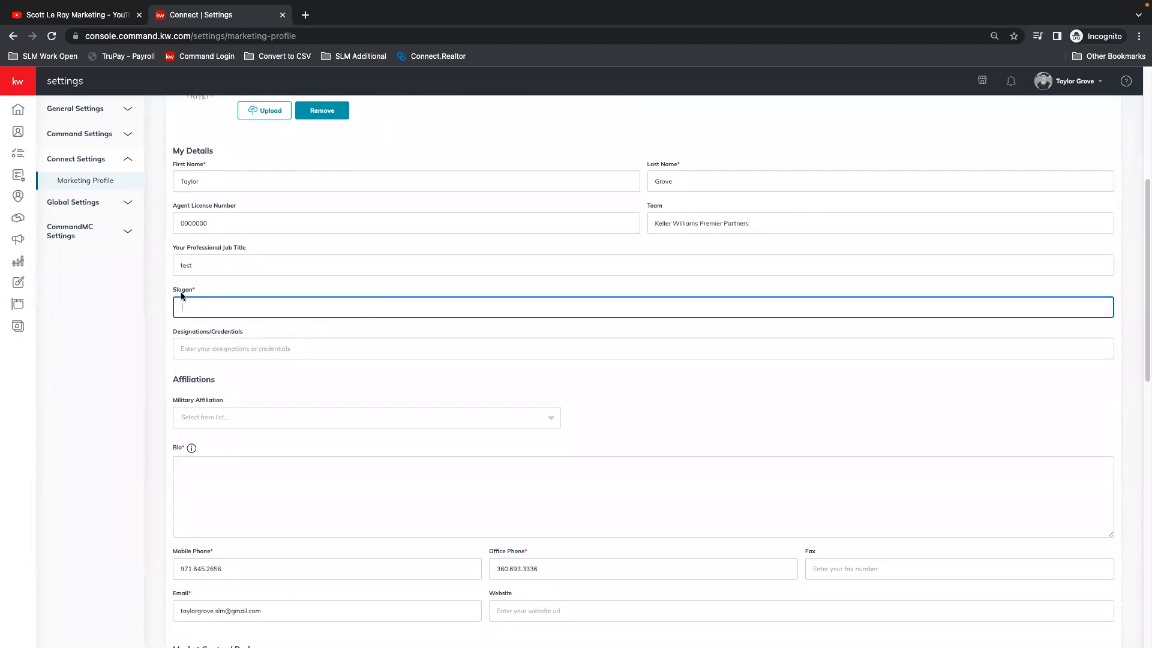
click(199, 293)
drag(199, 293, 174, 291)
click(229, 293)
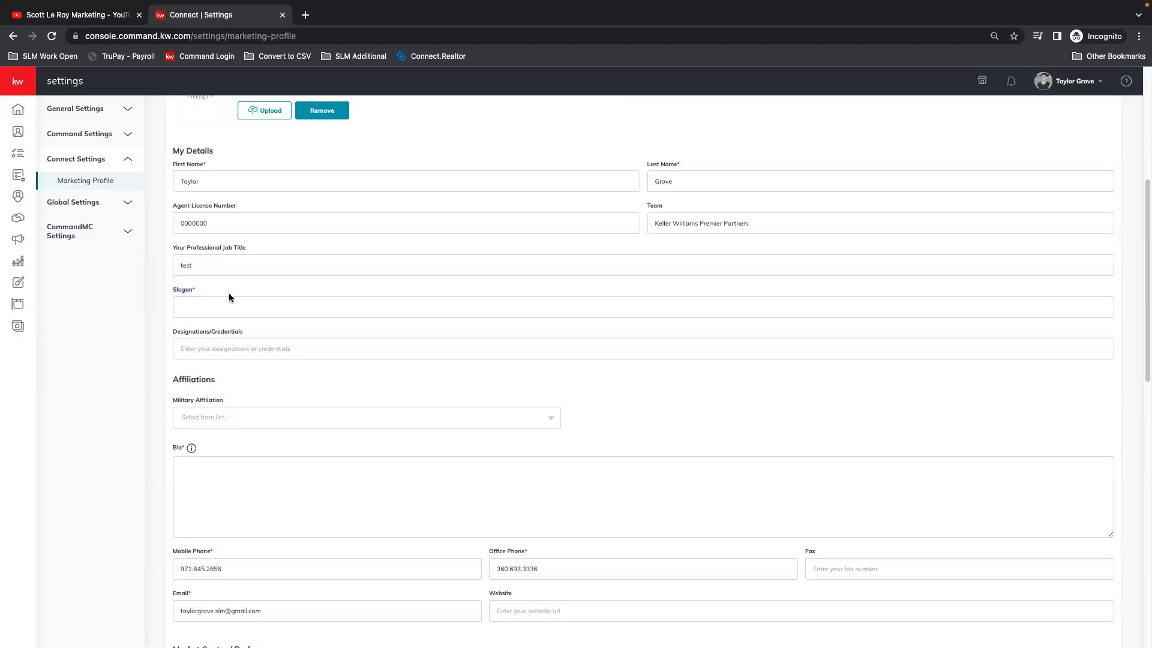
click(223, 308)
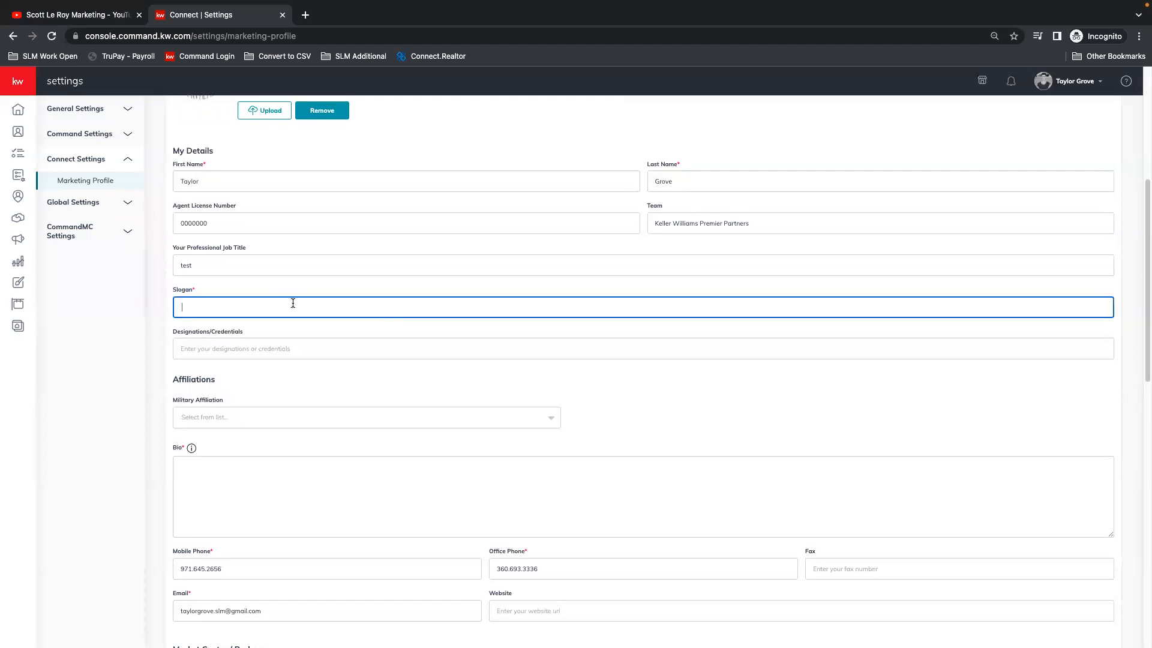
scroll(332, 300, down, 1)
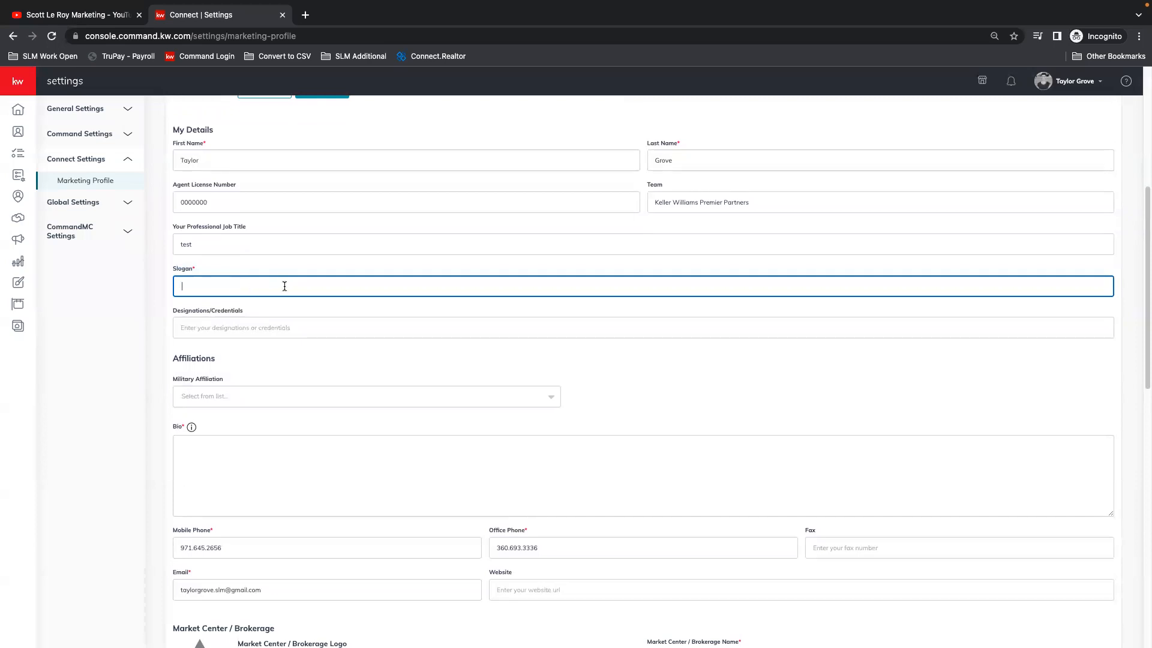
Step: Review the Designations/Credentials, Military Affiliation and Bio fields of the marketing profile
scroll(299, 286, down, 2)
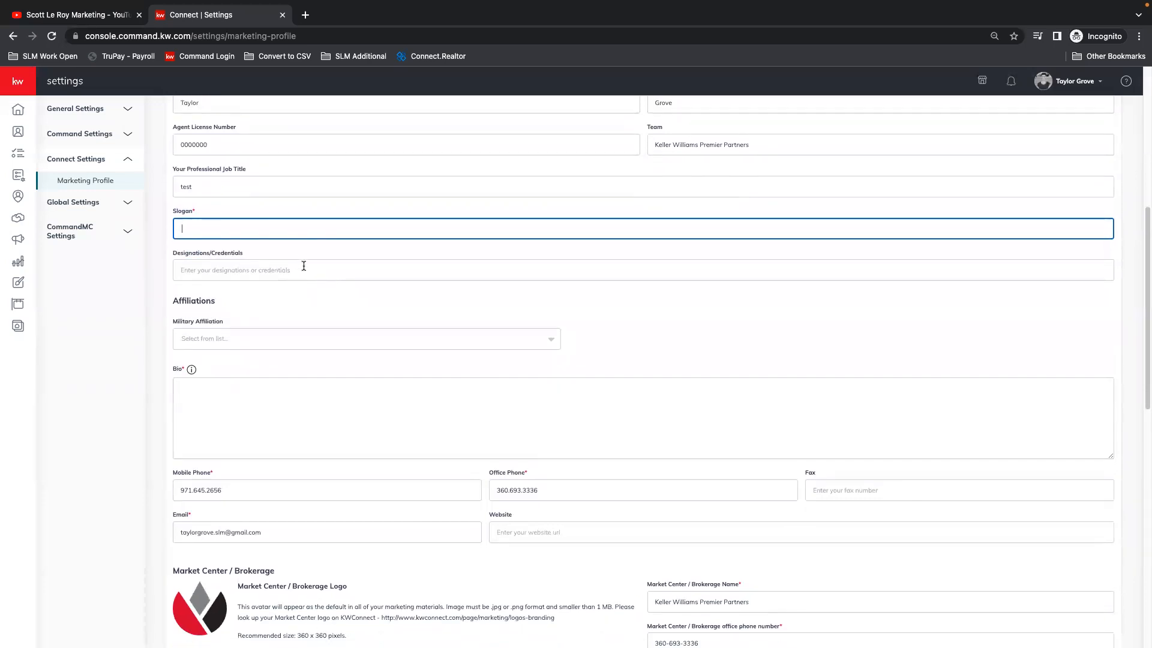
scroll(310, 262, down, 2)
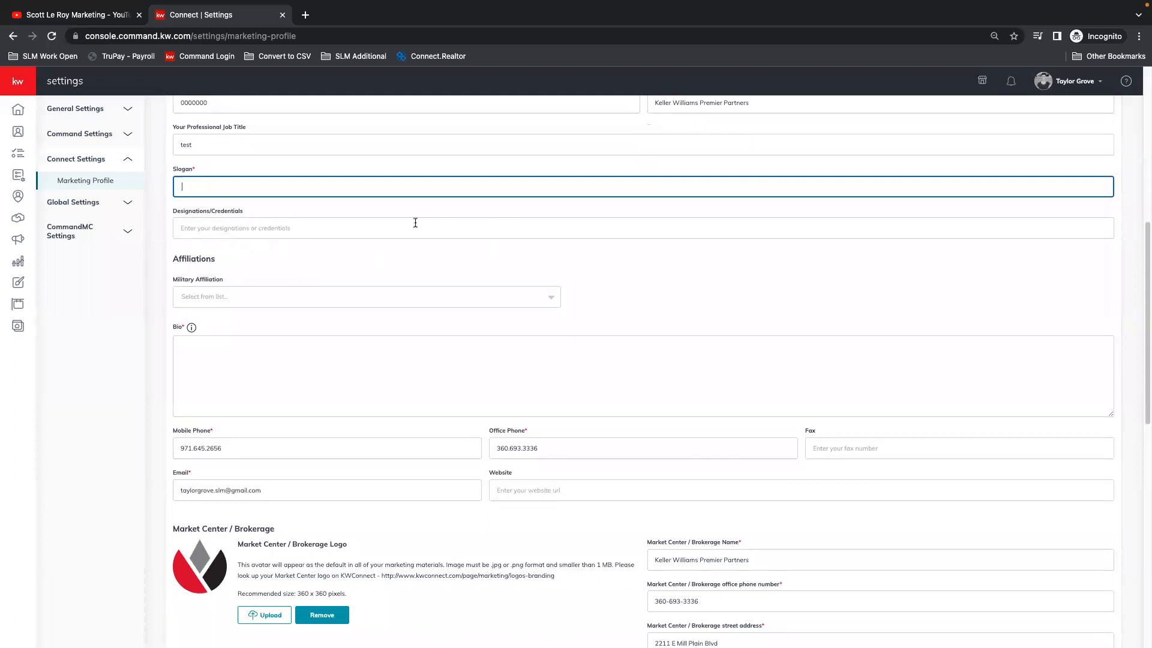
scroll(250, 225, down, 2)
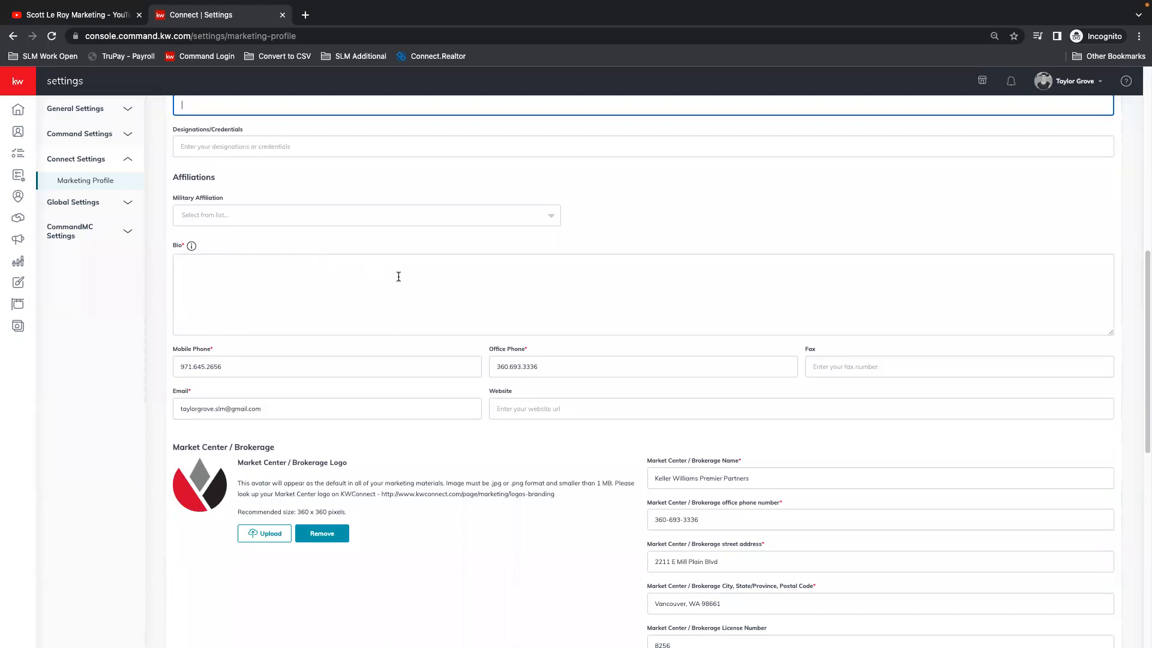
scroll(420, 297, down, 2)
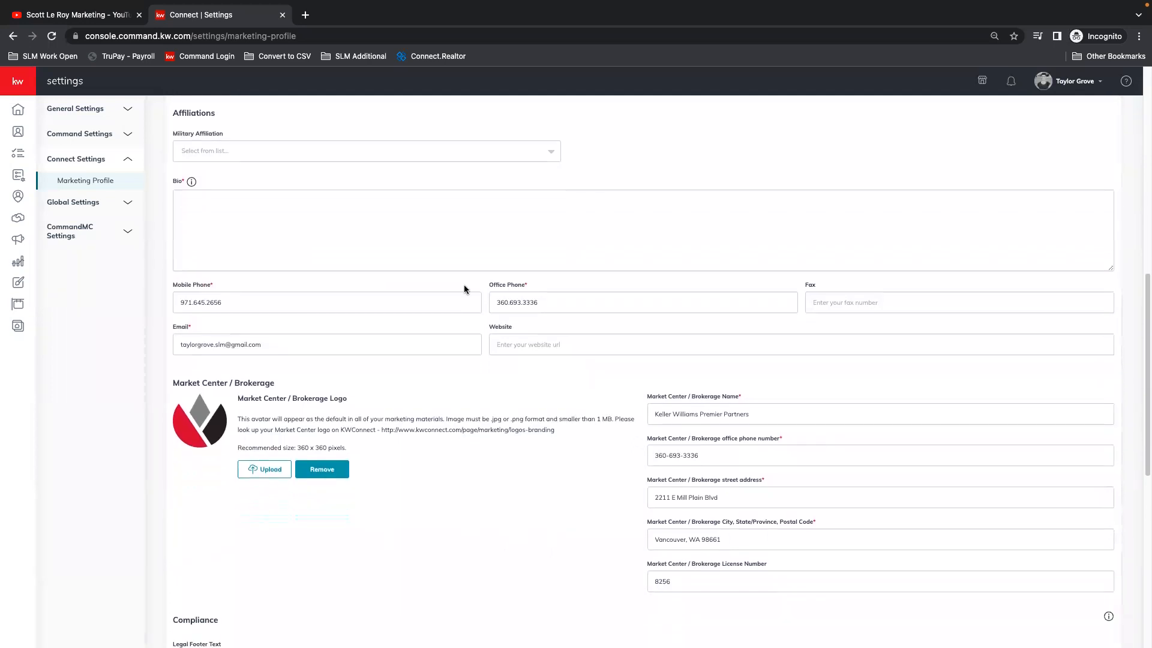
Step: Check the profile's contact fields for mobile phone, office phone, fax and email
scroll(420, 312, down, 1)
click(267, 285)
click(590, 281)
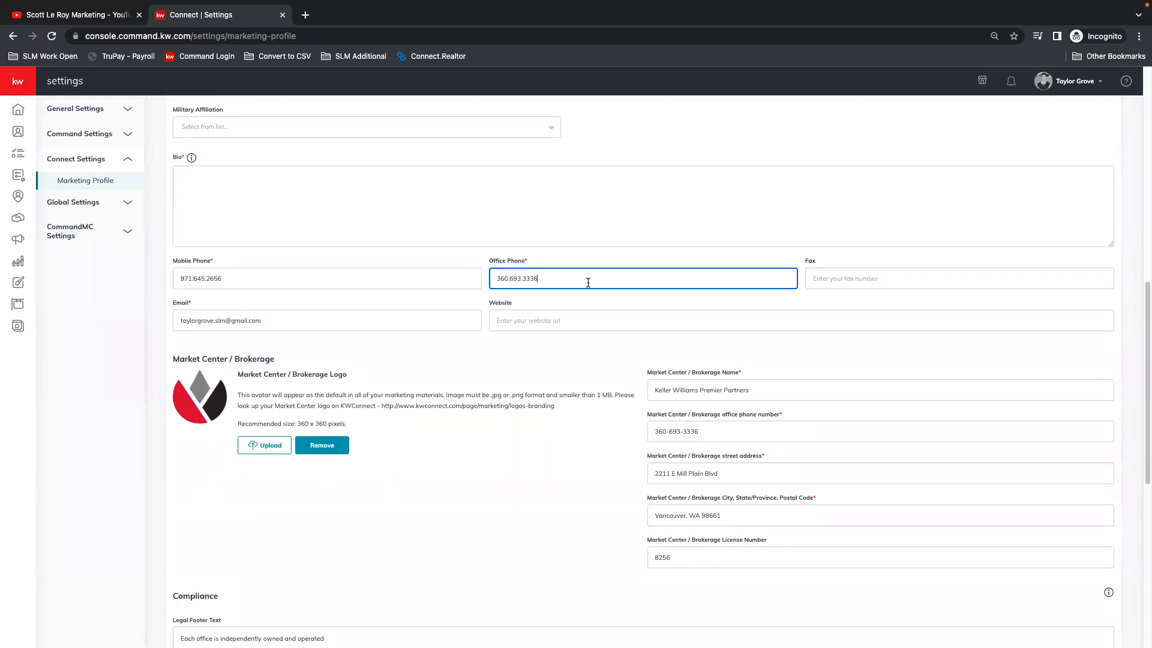
click(835, 276)
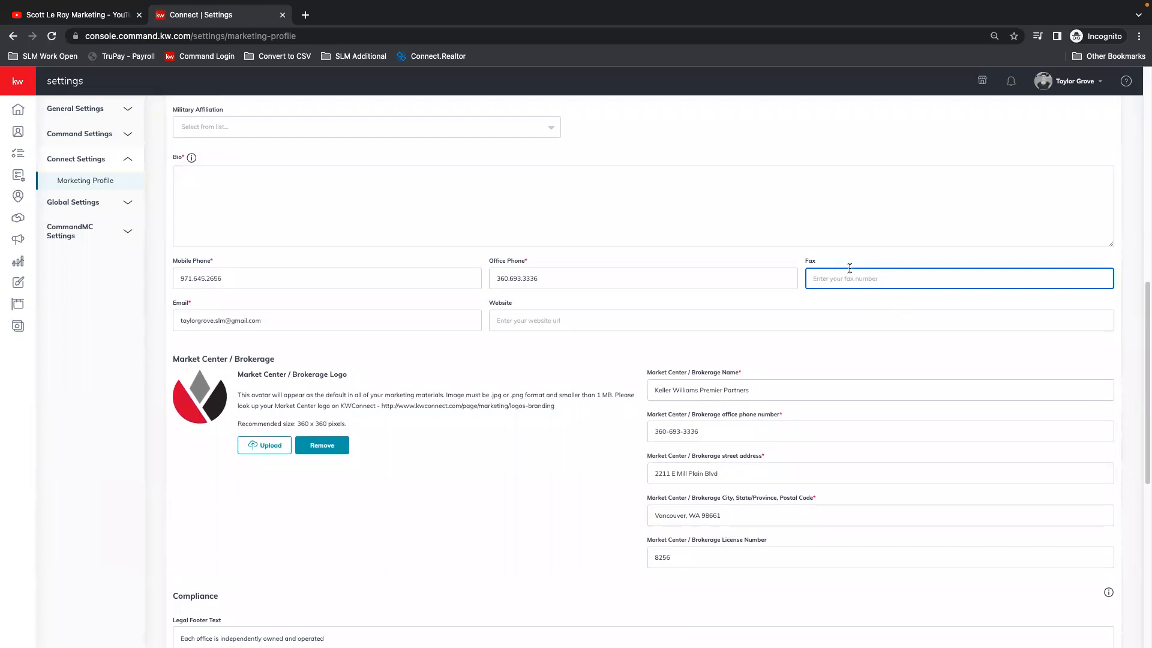
scroll(843, 264, down, 1)
click(298, 318)
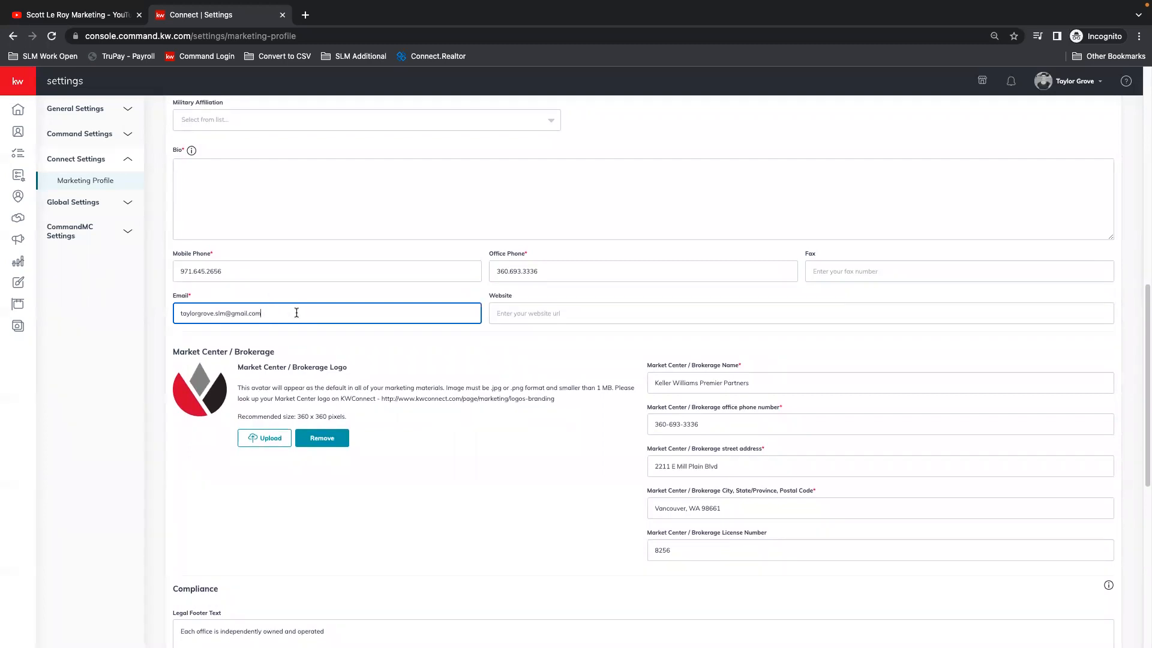
Step: Review the profile's Website field, the Market Center / Brokerage details and the Legal Footer Text under Compliance
click(662, 316)
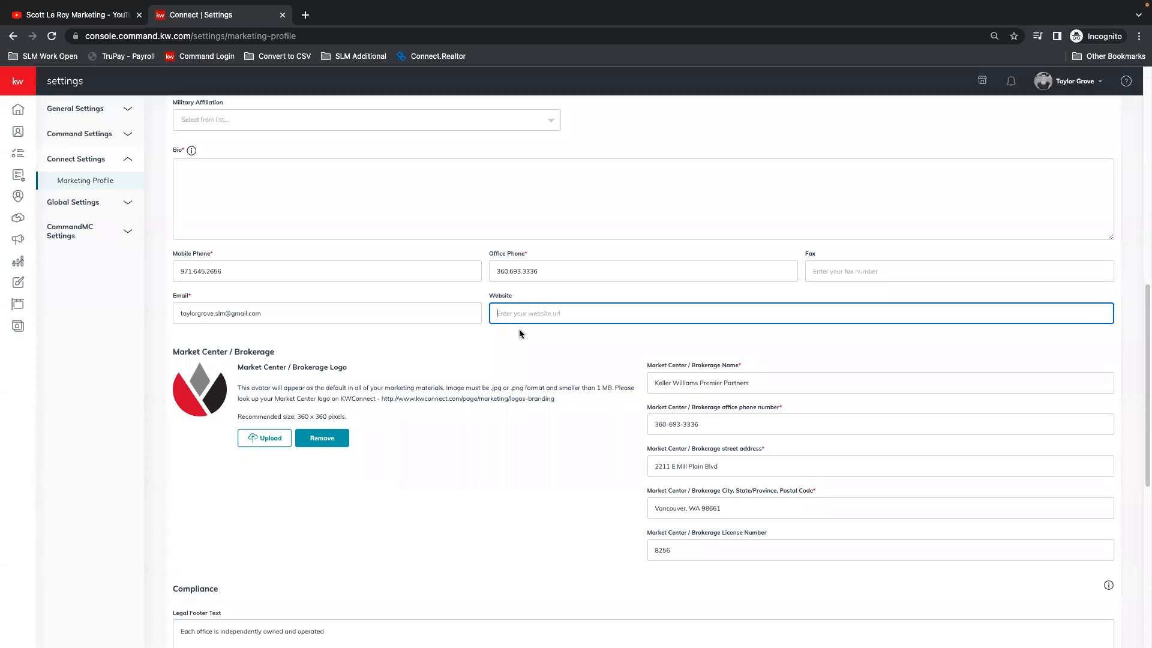
scroll(520, 329, down, 3)
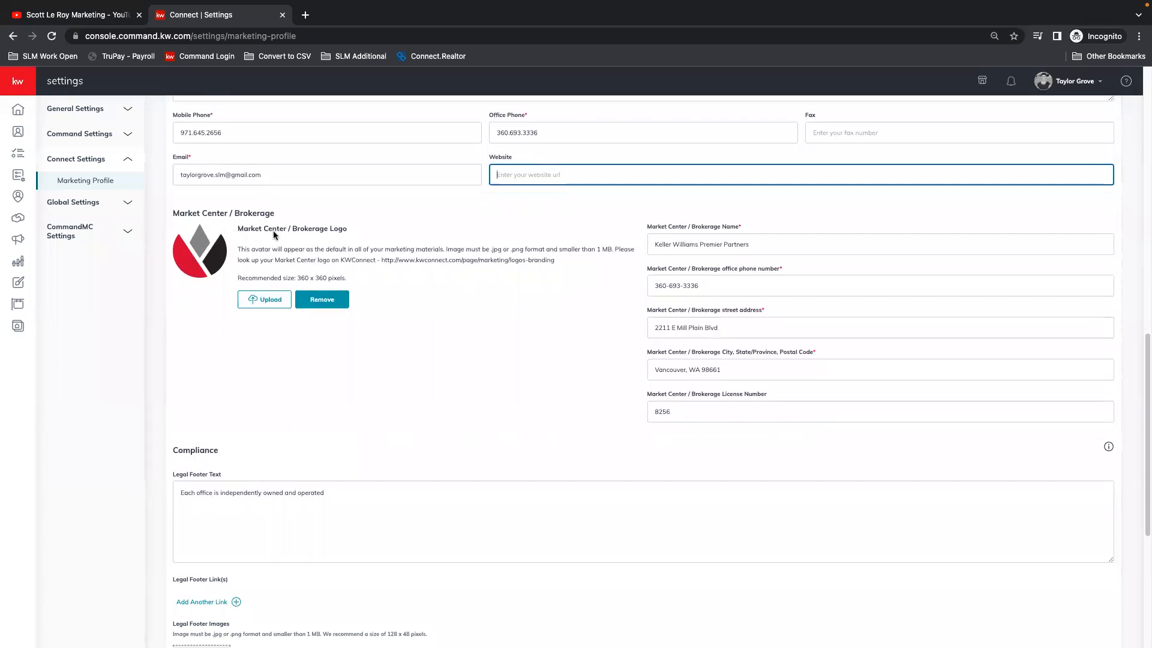
click(839, 252)
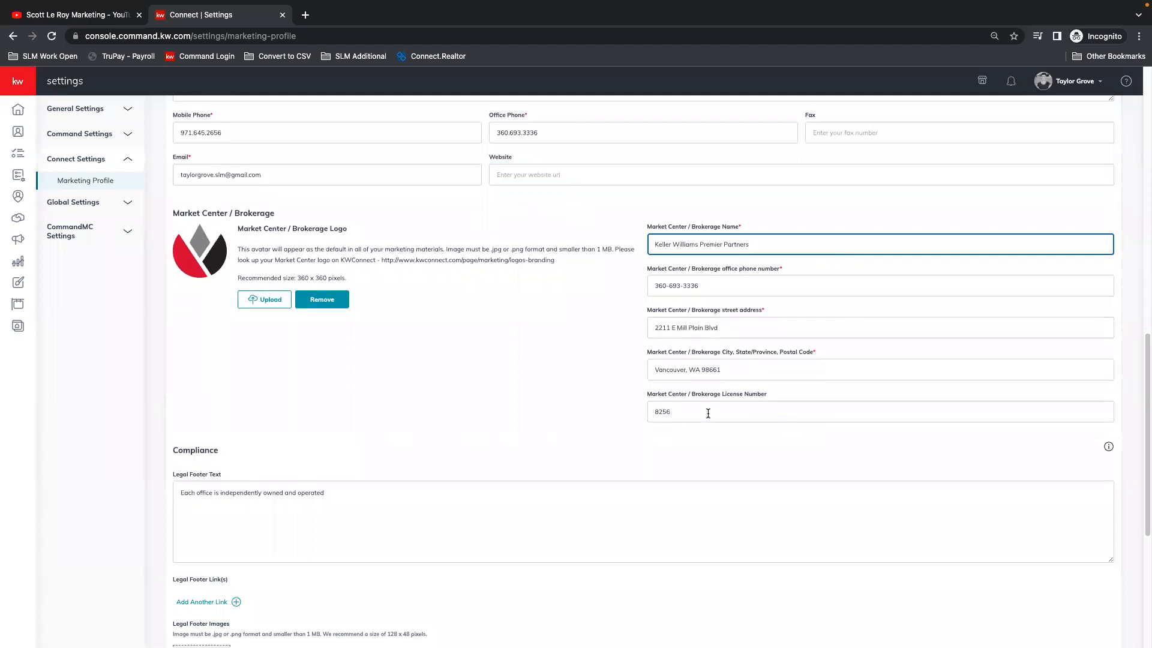
scroll(505, 345, down, 4)
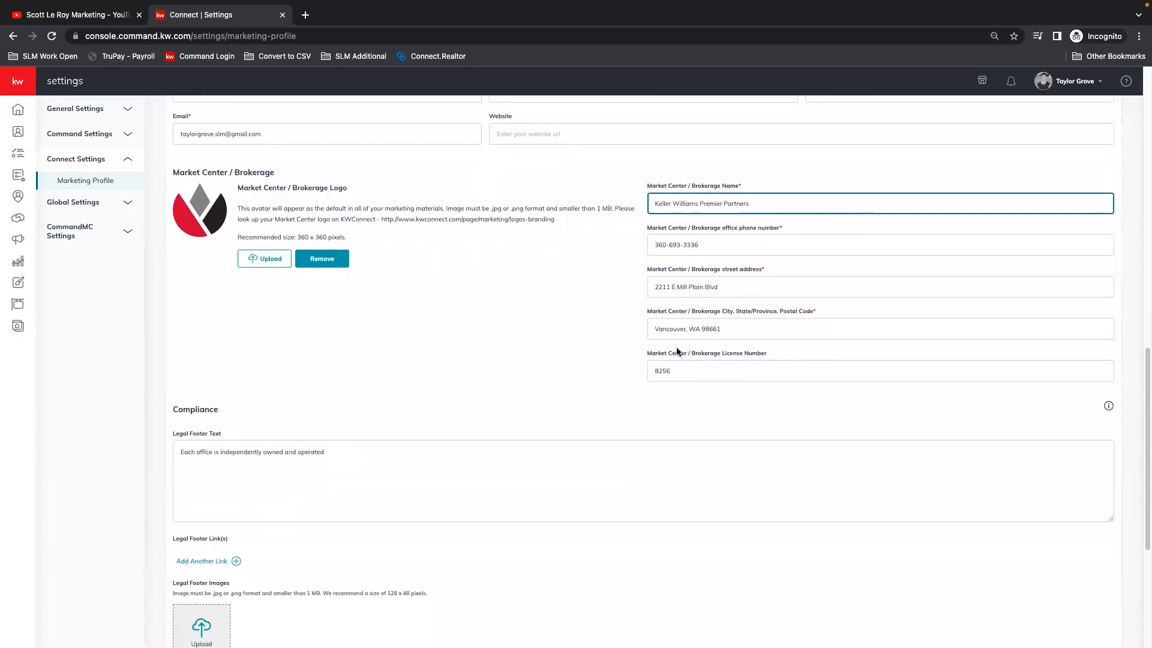
scroll(696, 343, down, 2)
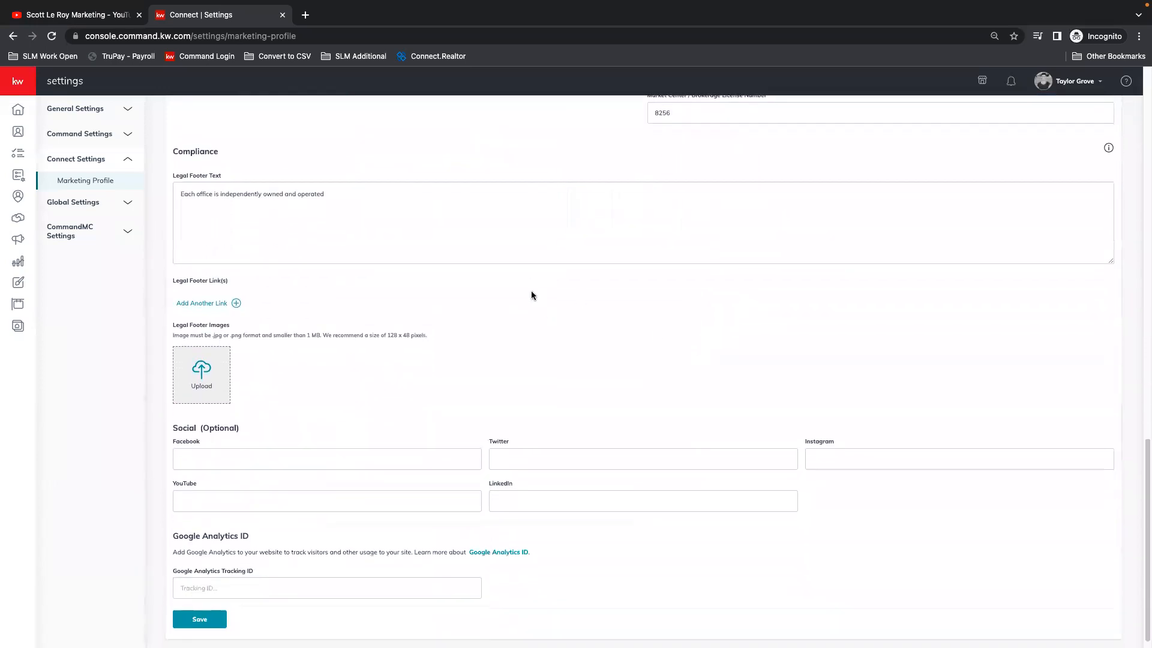
click(364, 205)
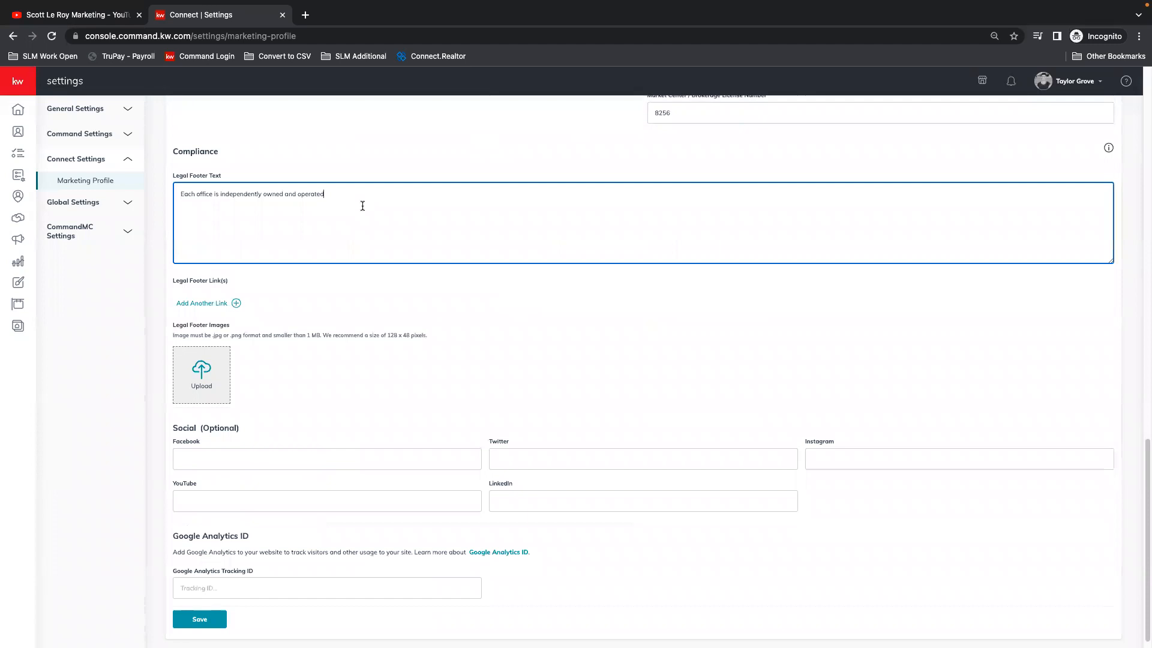
Step: Add a blank legal footer link to inspect its Link Title and URL fields, and delete it again
click(202, 303)
click(191, 321)
click(547, 319)
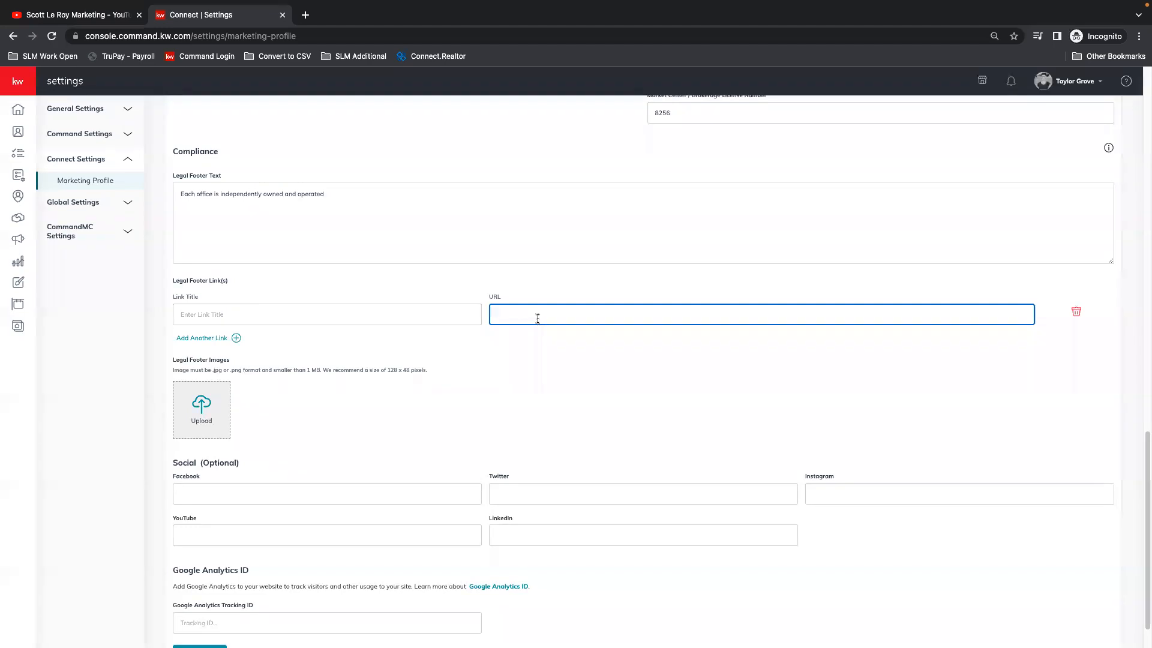
click(300, 311)
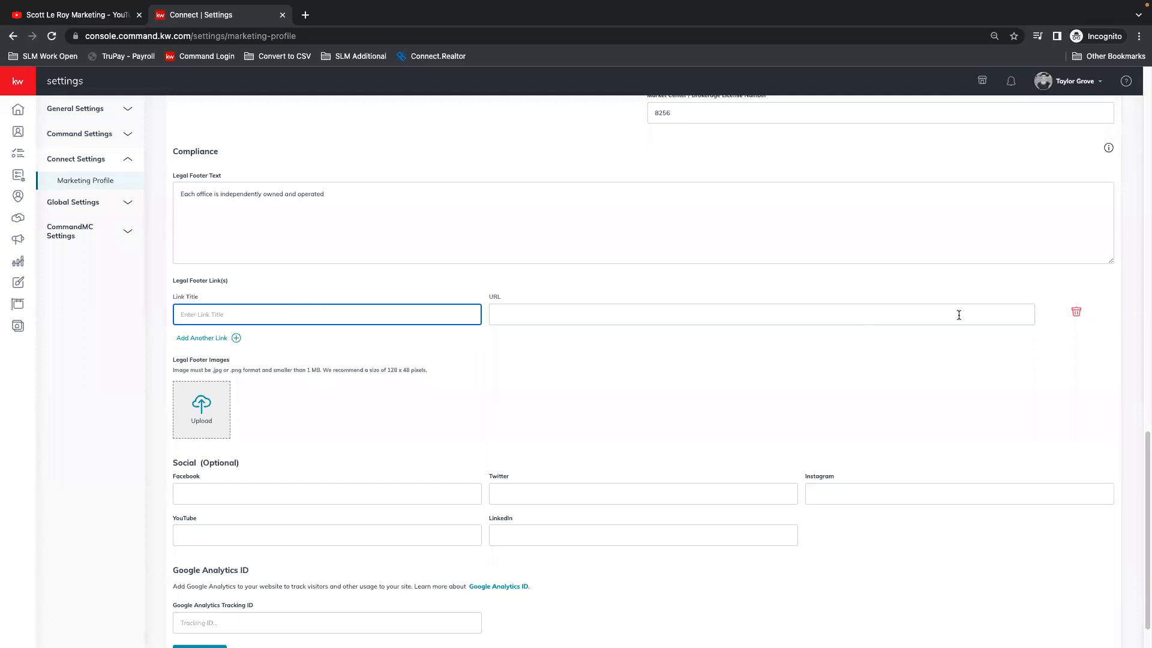
click(1077, 312)
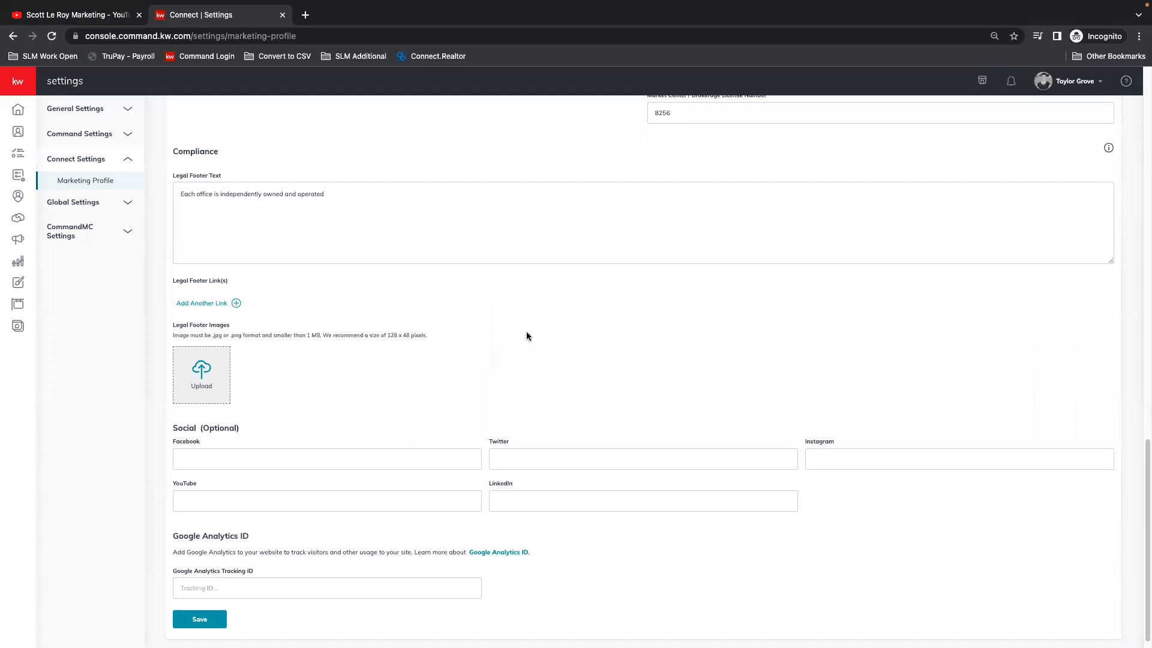
Step: Check the optional Facebook, Twitter, Instagram, YouTube and LinkedIn fields, and save the marketing profile
scroll(272, 319, down, 1)
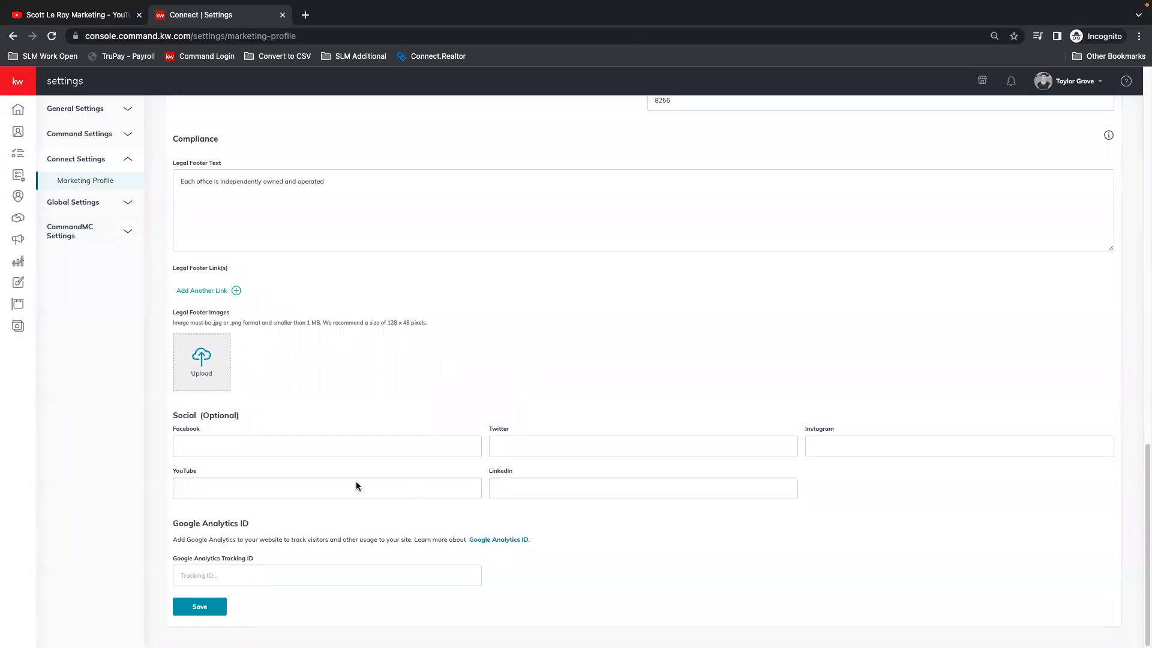
click(222, 446)
click(570, 452)
click(848, 450)
click(335, 485)
click(591, 488)
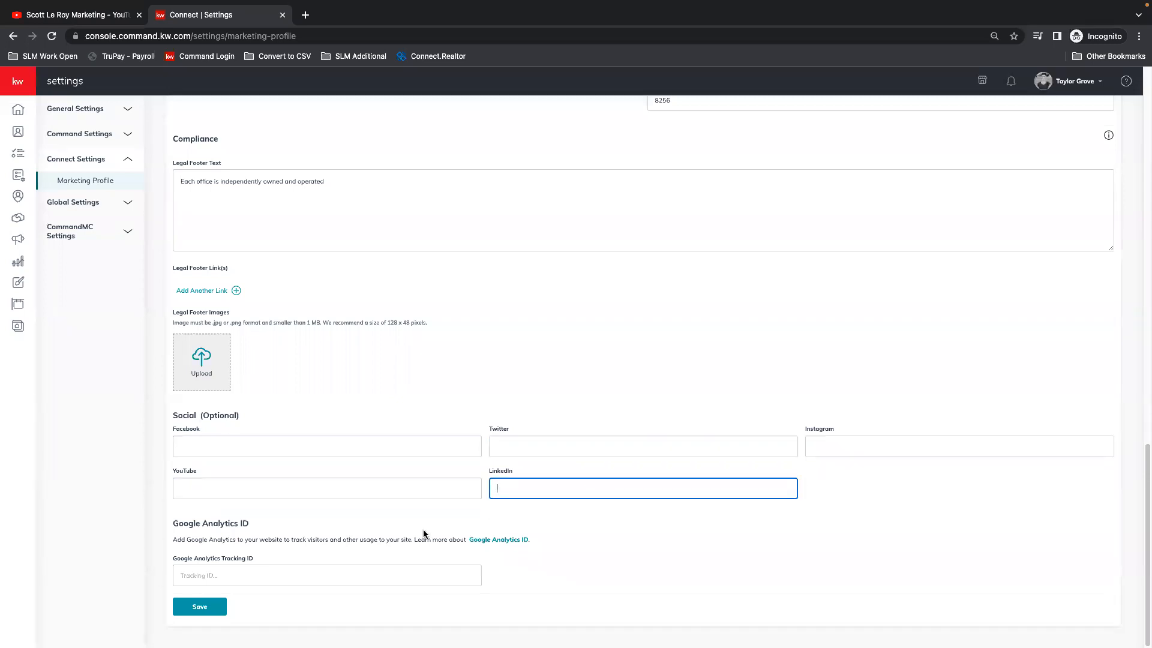
click(202, 607)
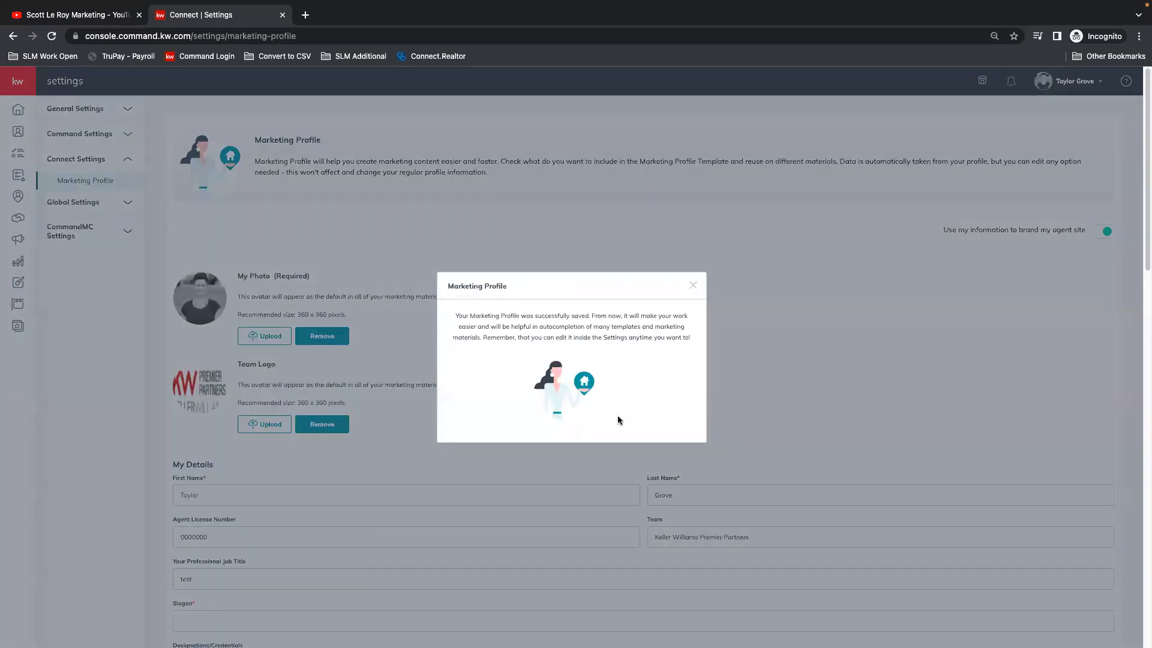
click(695, 287)
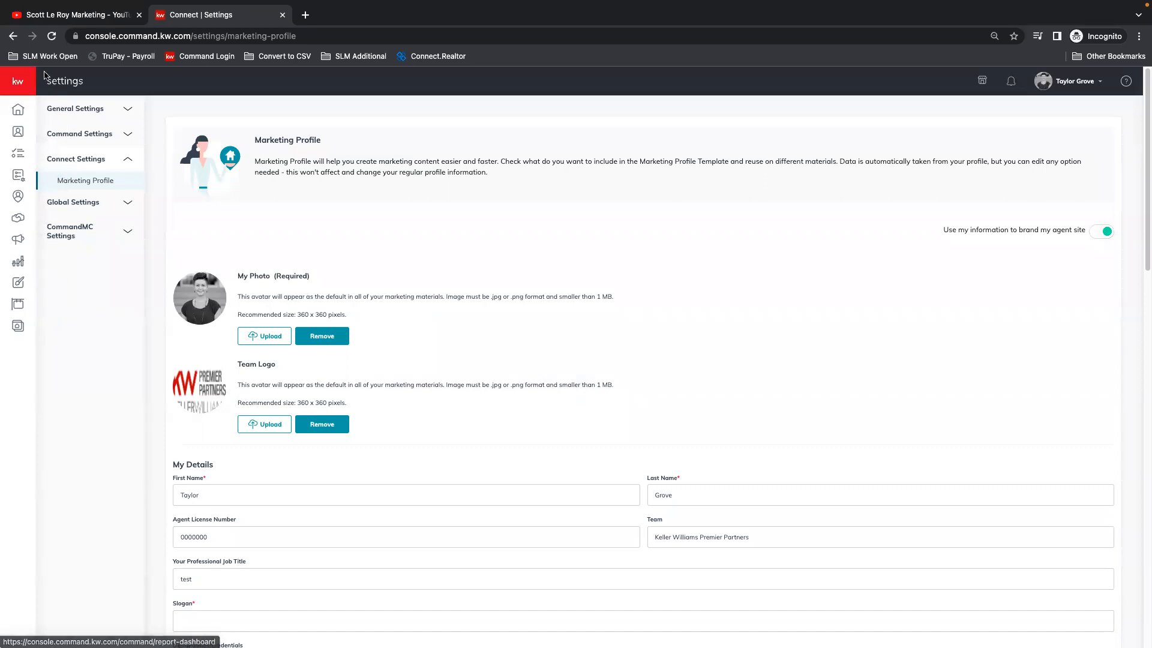
Step: Open the Campaigns dashboard and view the connected accounts for both Social Posts and Paid Ads
click(14, 85)
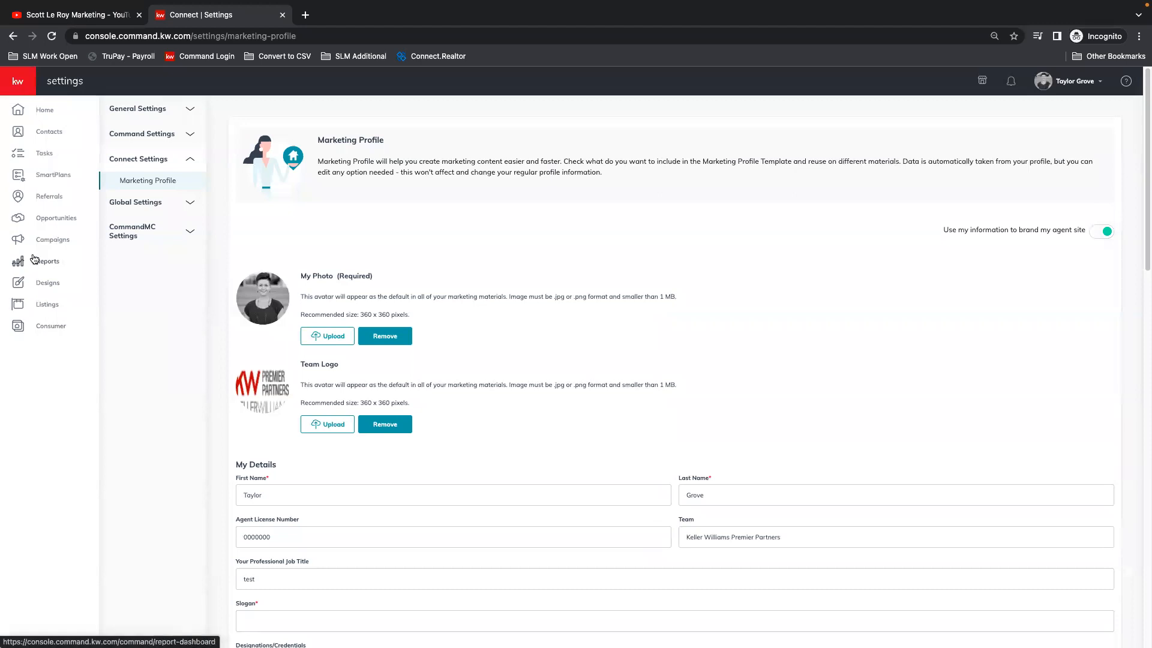
click(57, 241)
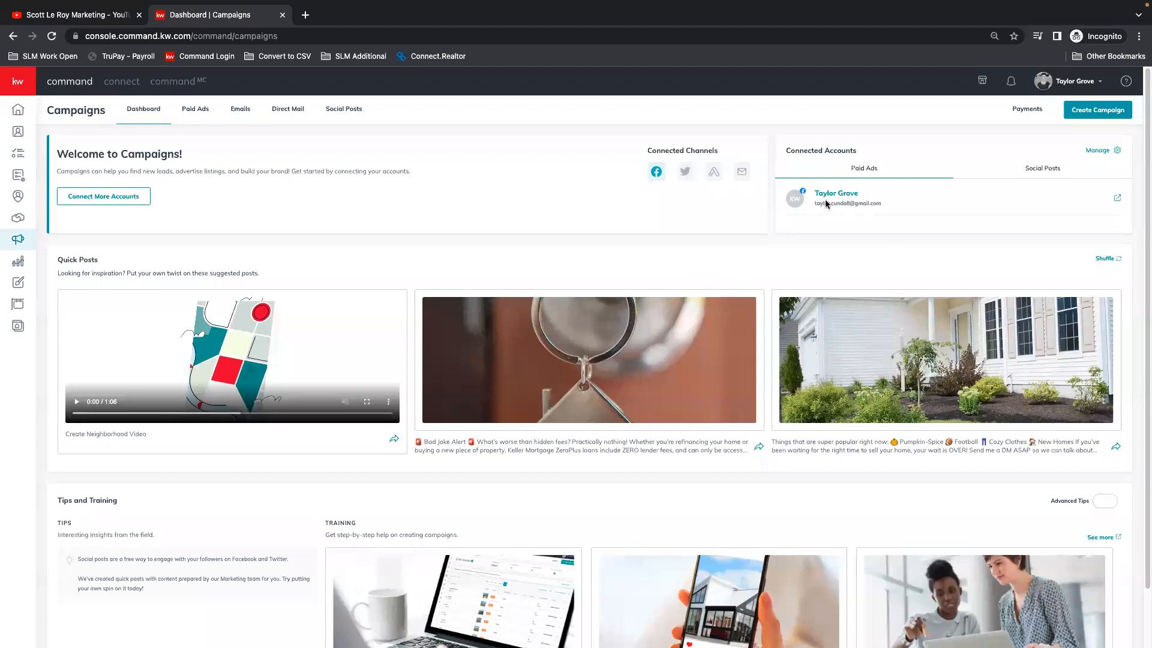
click(1048, 169)
scroll(882, 198, down, 1)
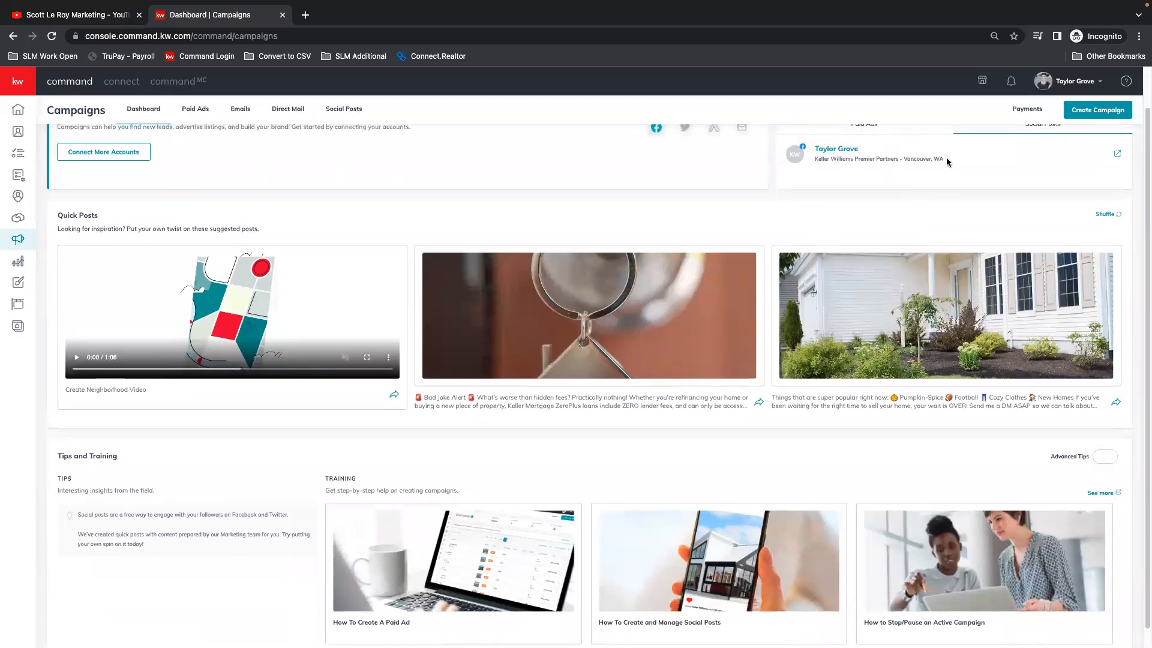
scroll(1008, 174, up, 1)
scroll(1010, 175, up, 2)
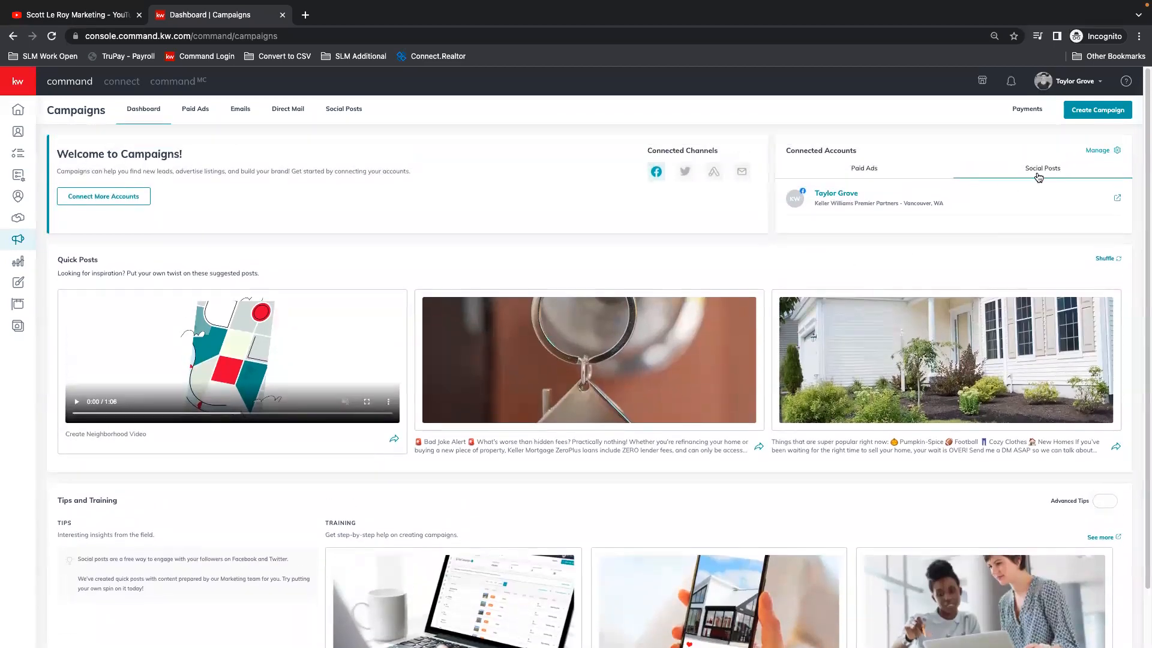
click(862, 167)
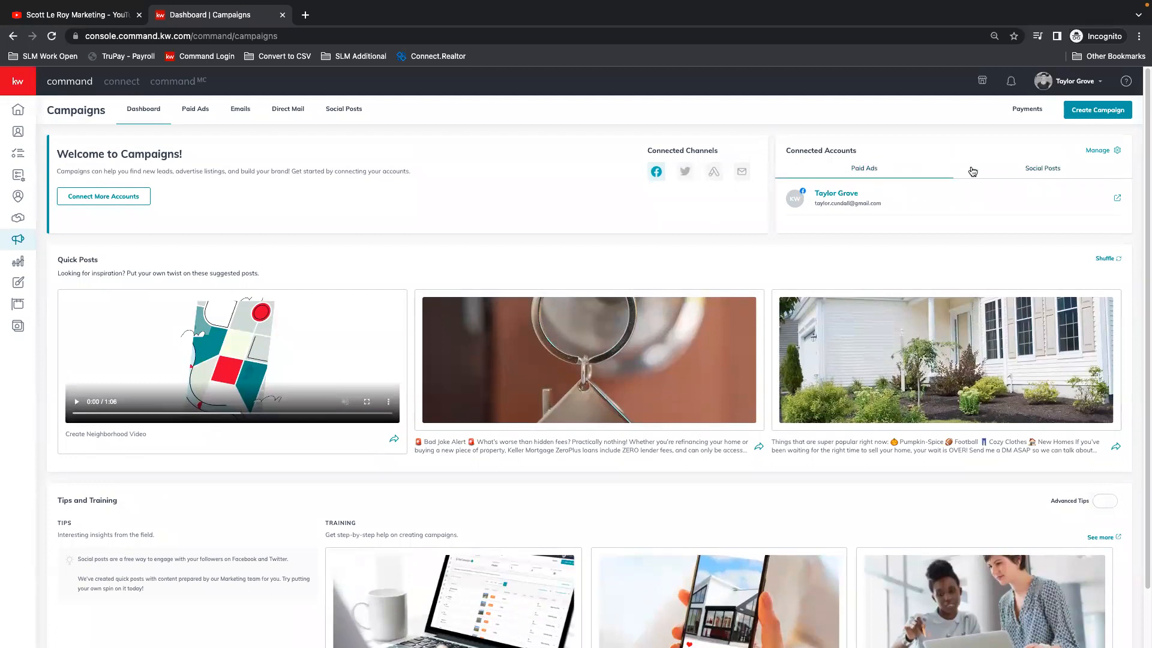
Step: Shuffle the suggested Quick Posts on the Campaigns dashboard three times
scroll(867, 175, down, 1)
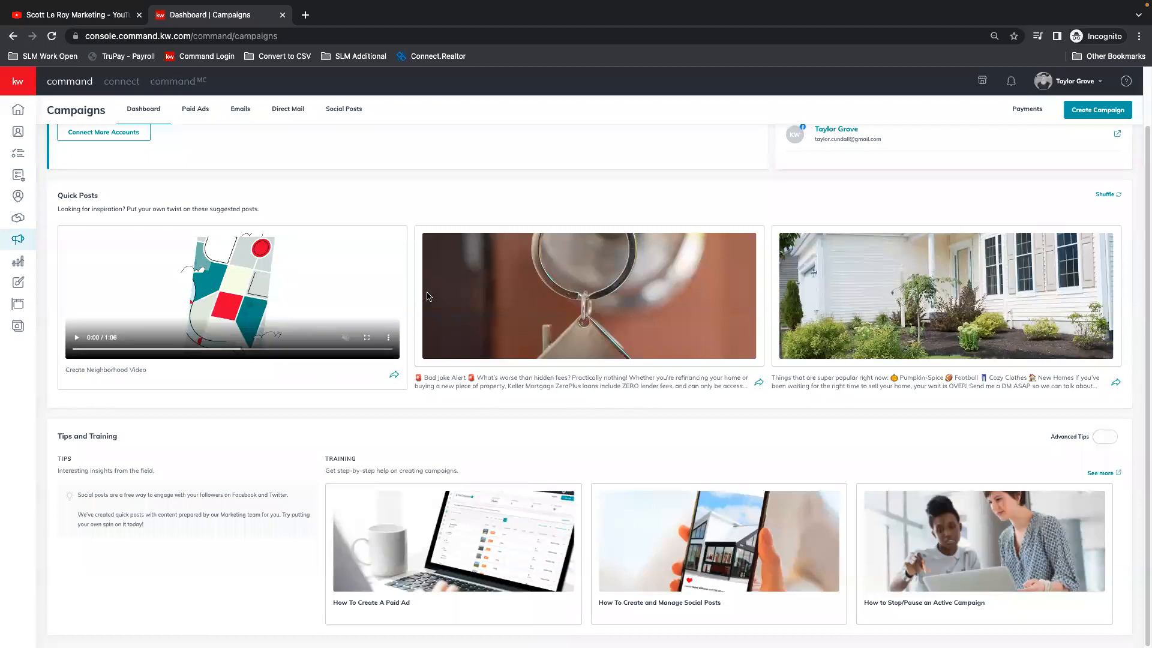
click(1107, 196)
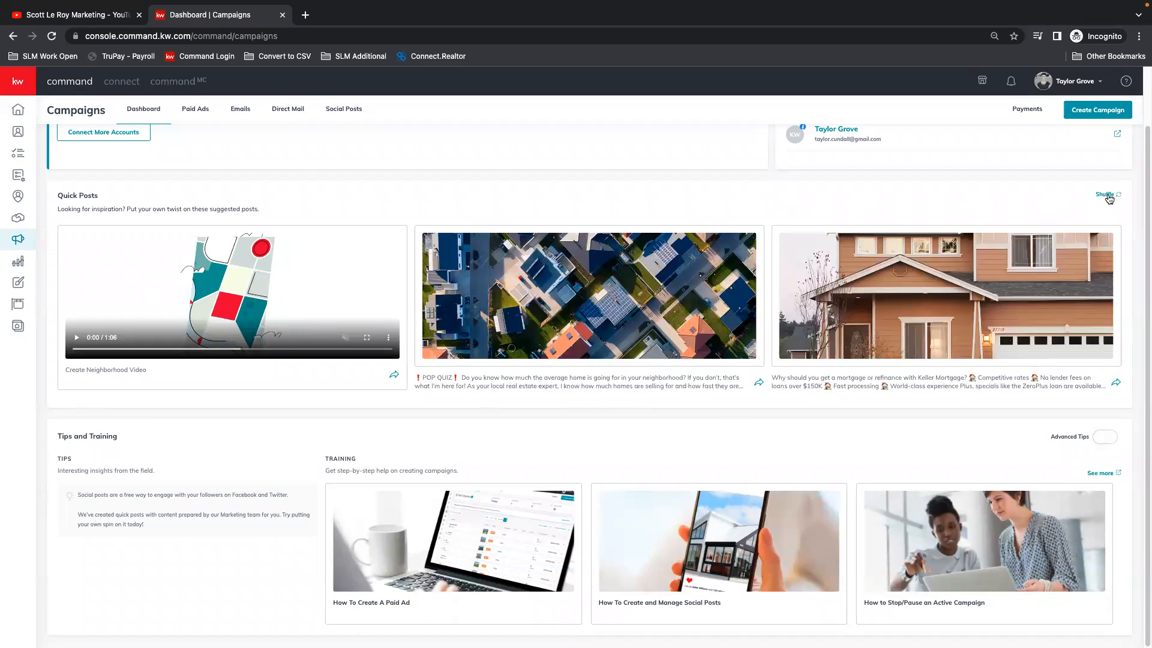
click(1107, 196)
click(1107, 196)
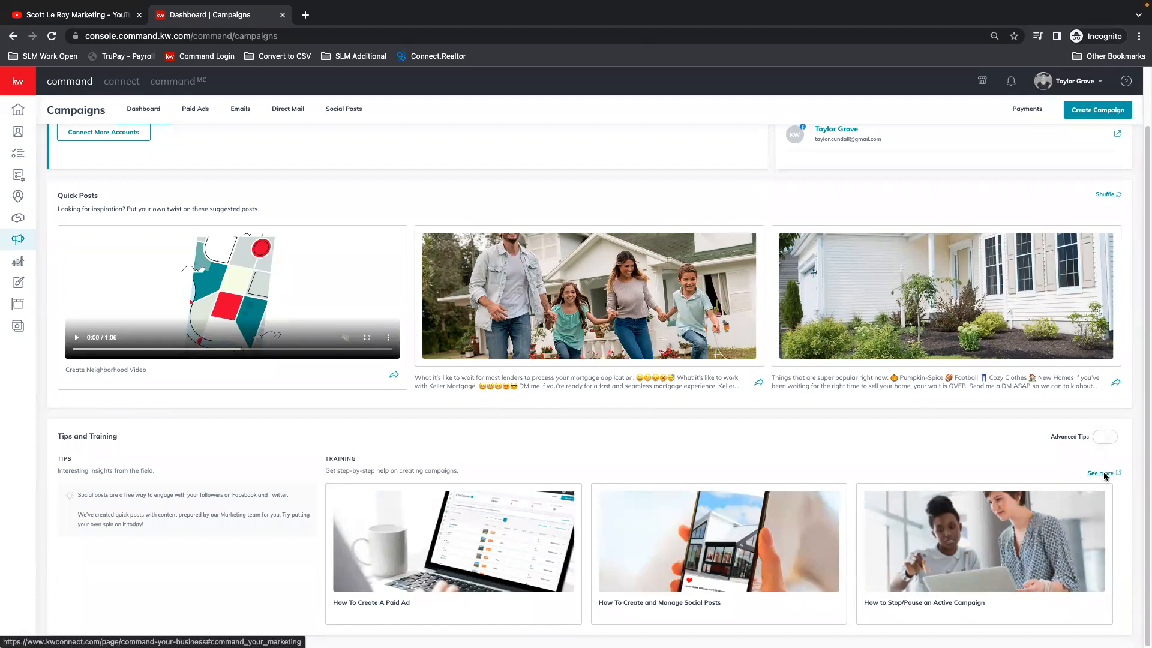
Step: Turn on Advanced Tips in the Tips and Training section to view its articles, and turn it back off
click(1102, 439)
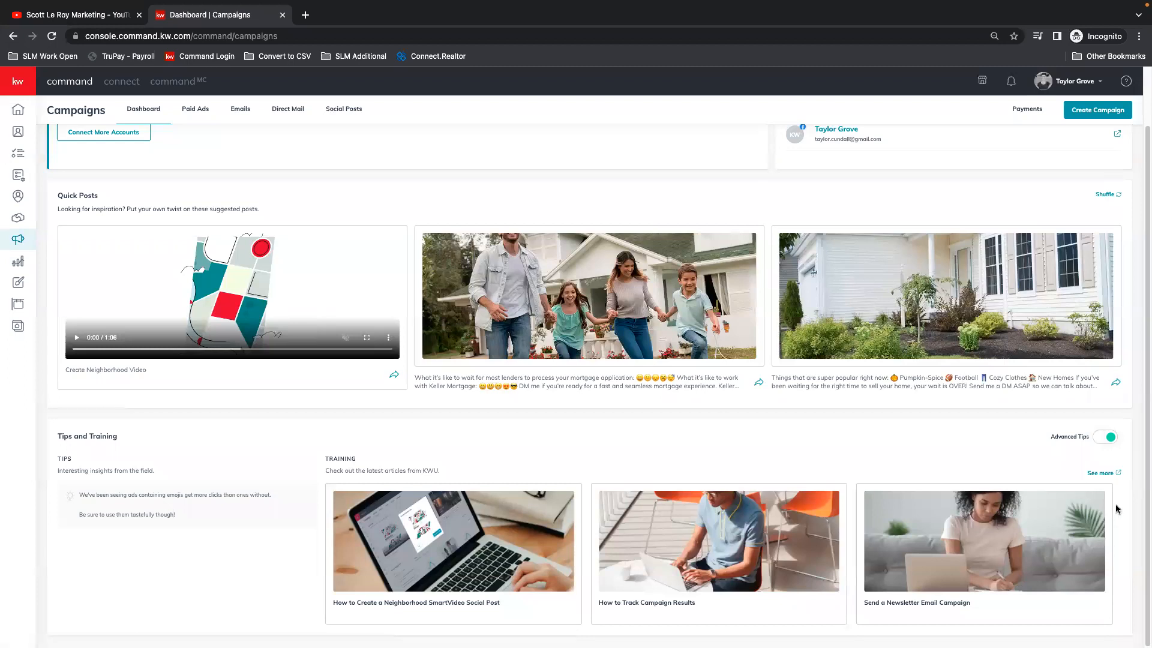
click(1111, 442)
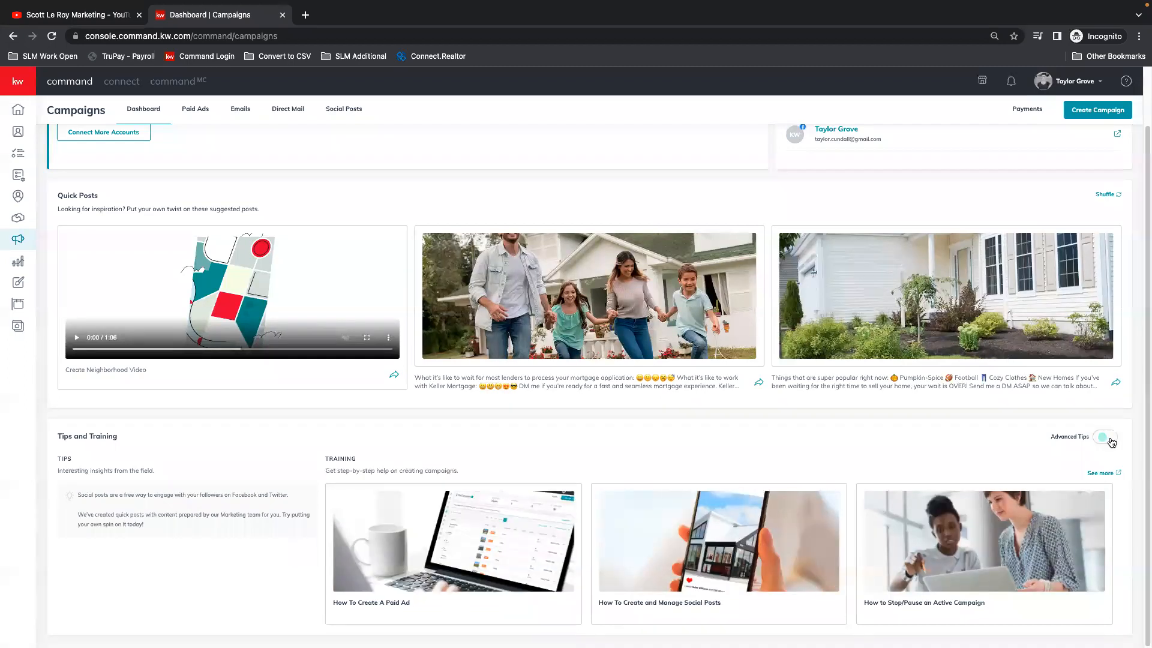
Step: Open the Paid Ads campaigns and look over the date range options for the ad statistics
scroll(660, 516, up, 2)
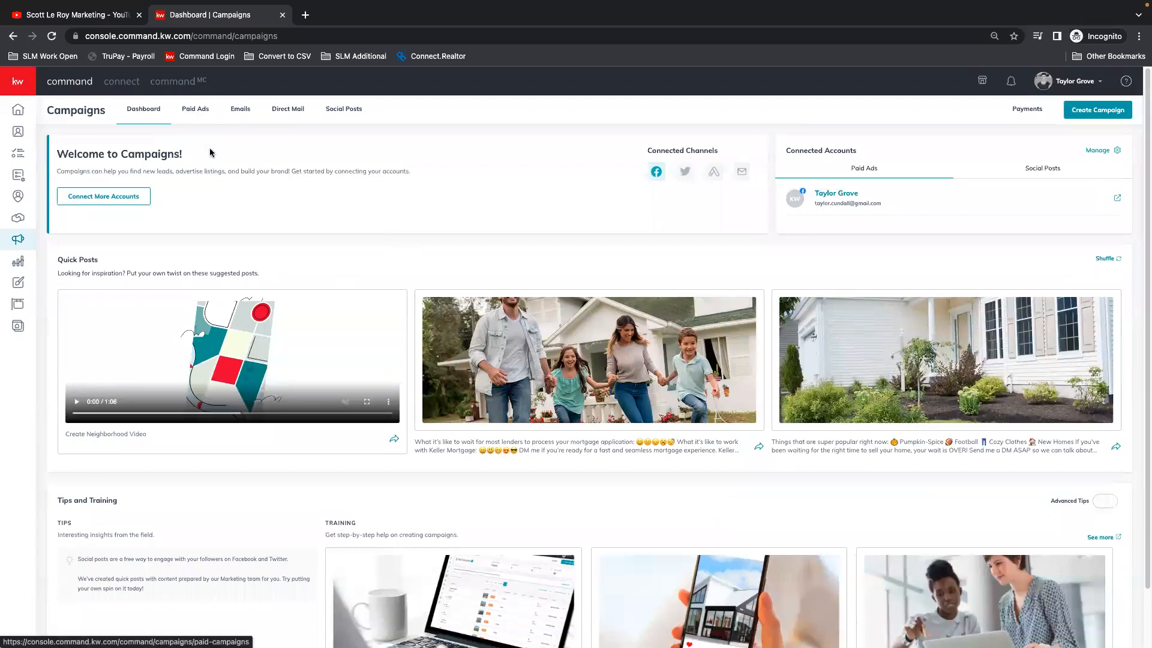
click(196, 112)
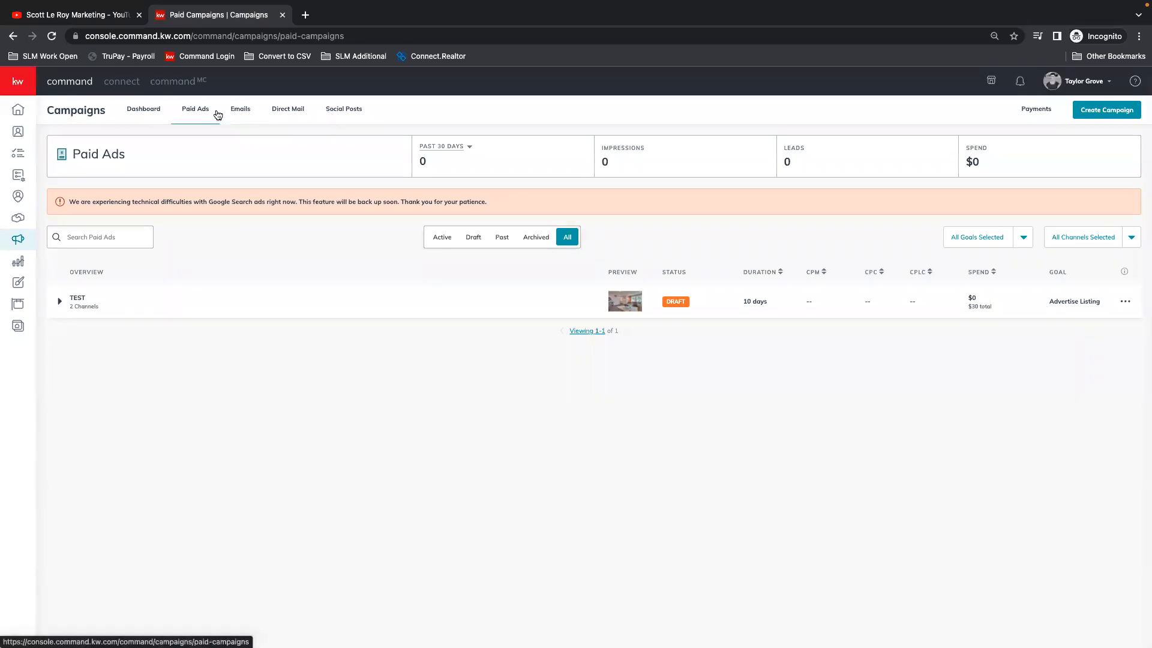
click(456, 152)
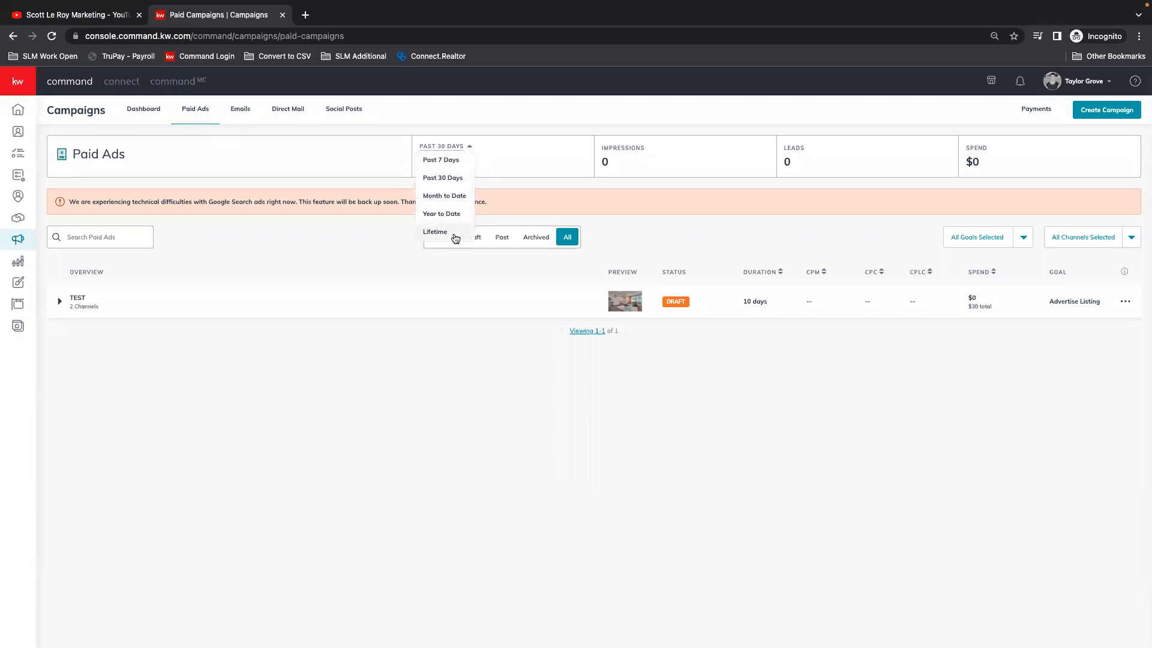
click(546, 171)
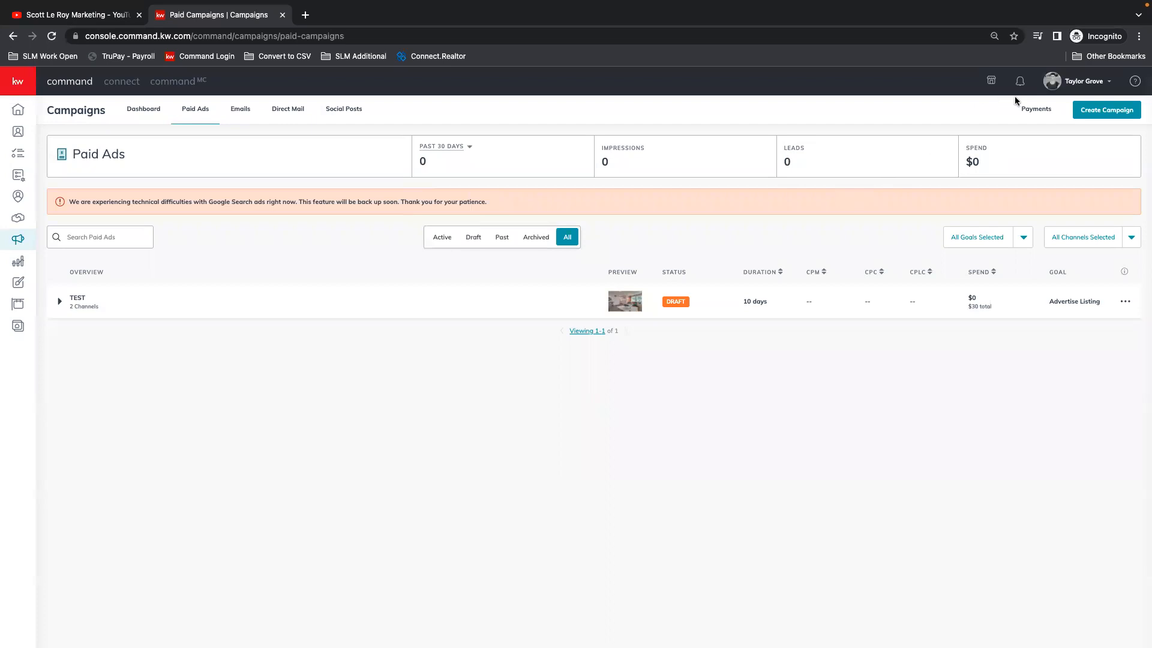
Step: Exclude Google Adwords from the Paid Ads channel filter and include it again
click(1132, 237)
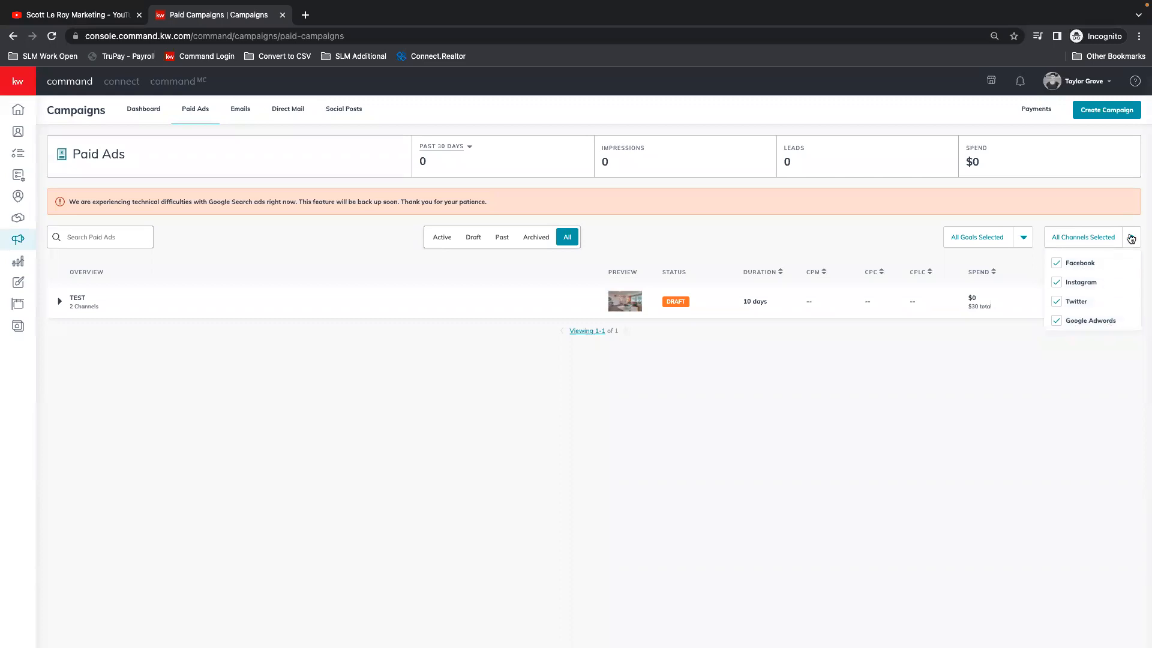
click(1071, 323)
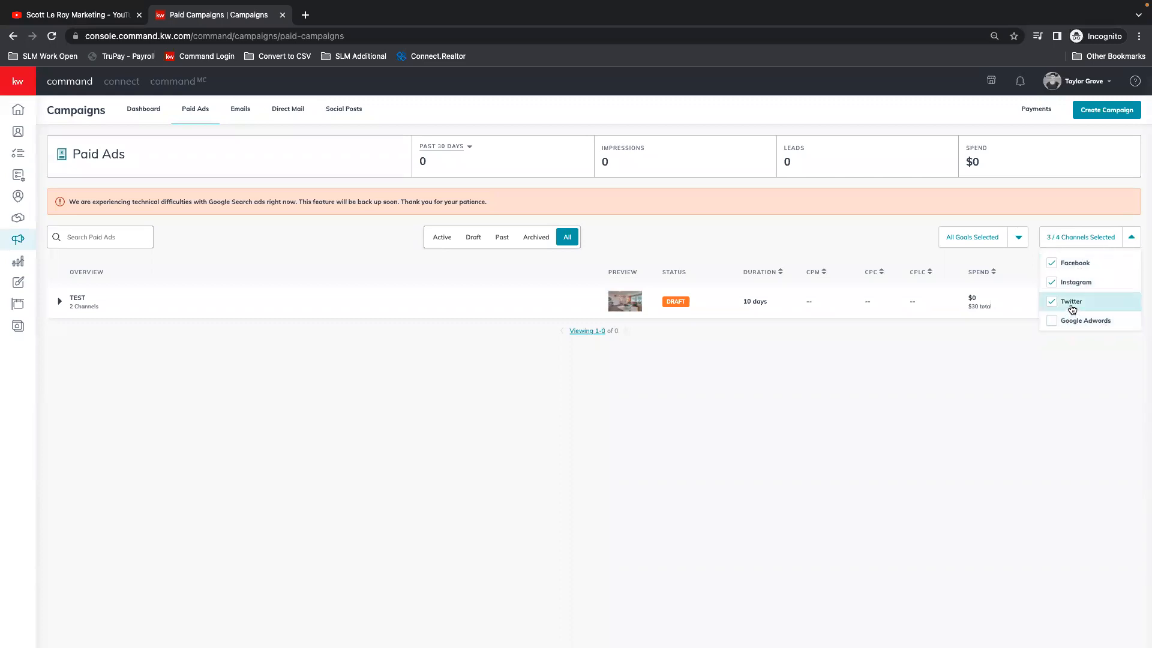
click(1083, 322)
click(1132, 238)
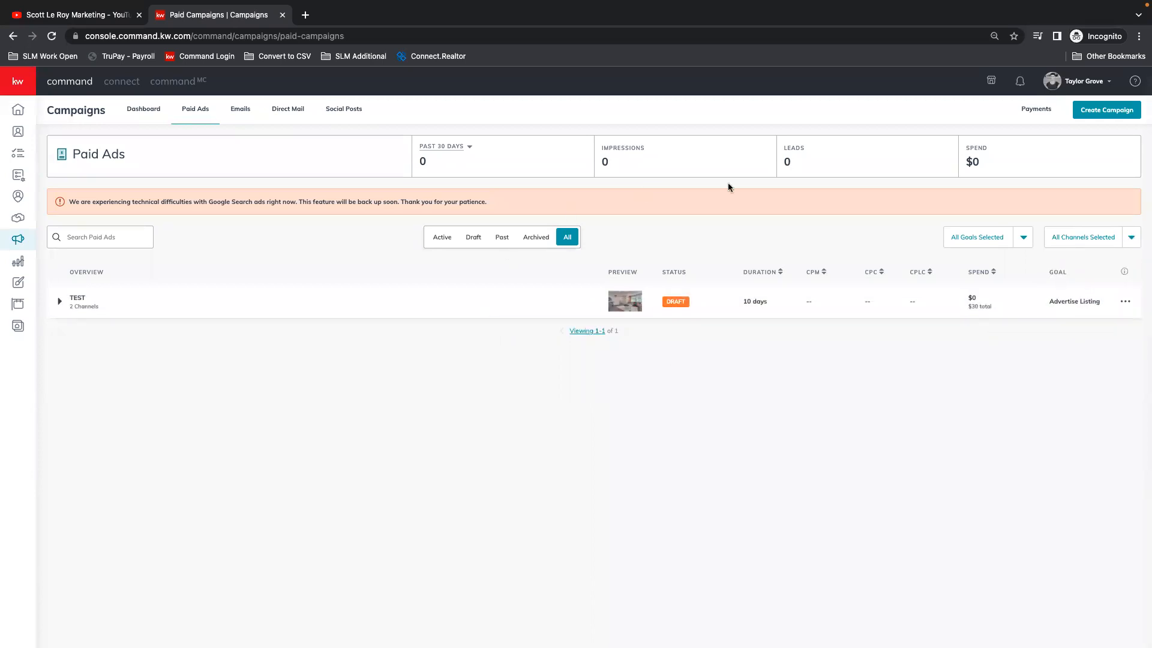
Step: Look through the campaign goals available in the Paid Ads goal filter
click(985, 242)
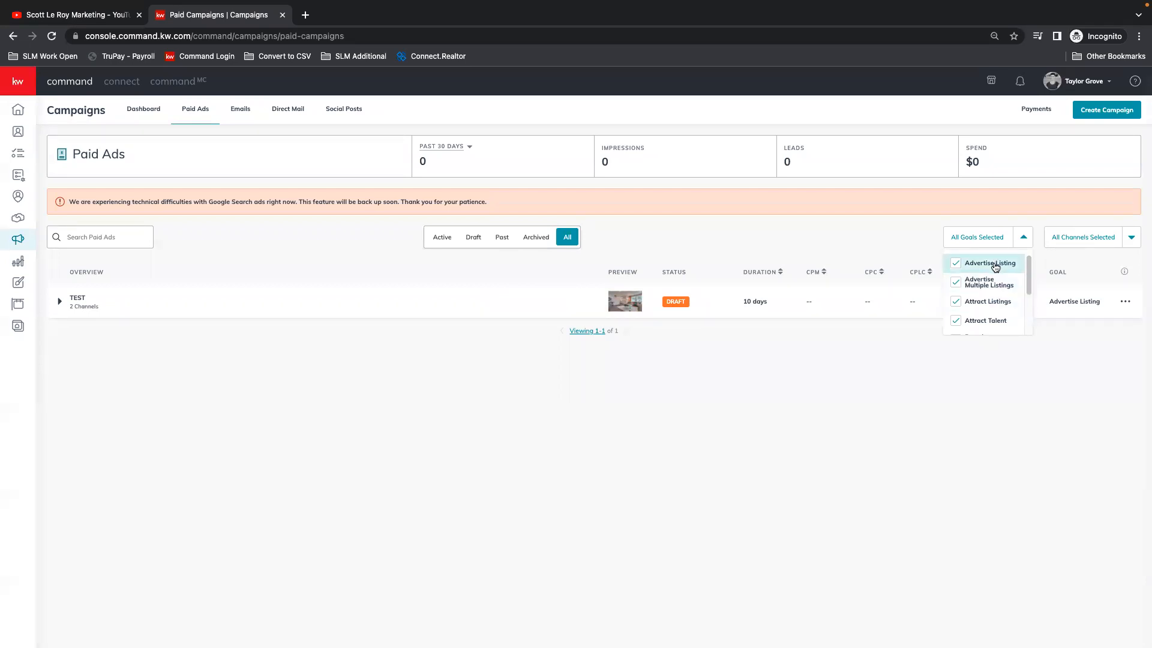
scroll(996, 297, down, 2)
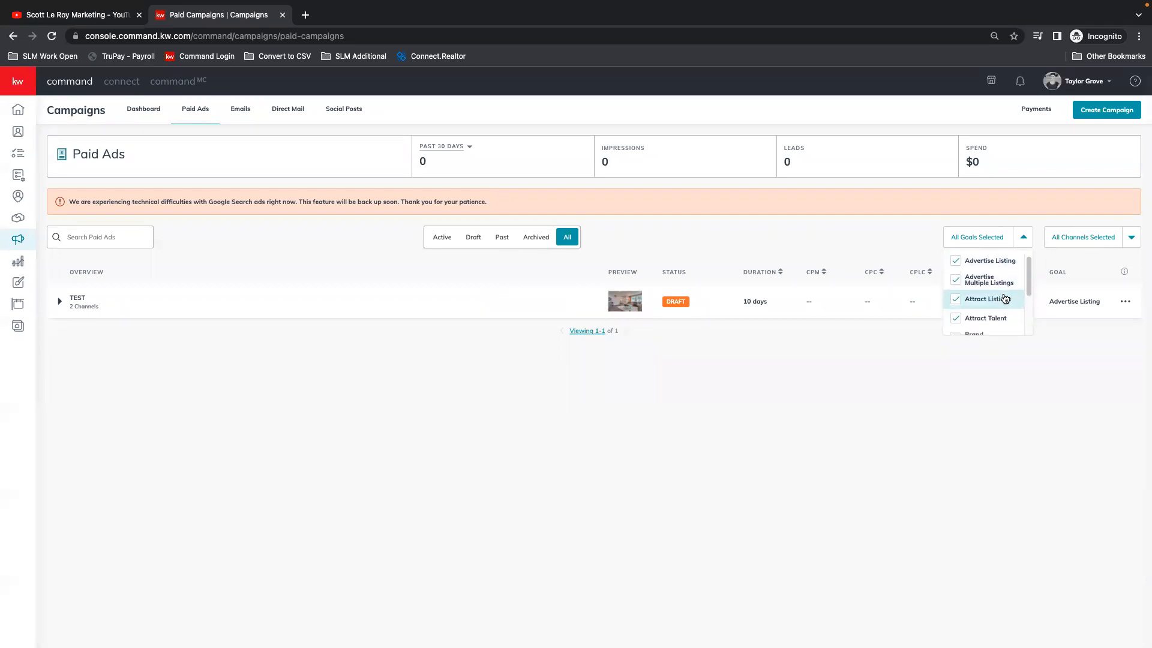
scroll(1001, 291, down, 3)
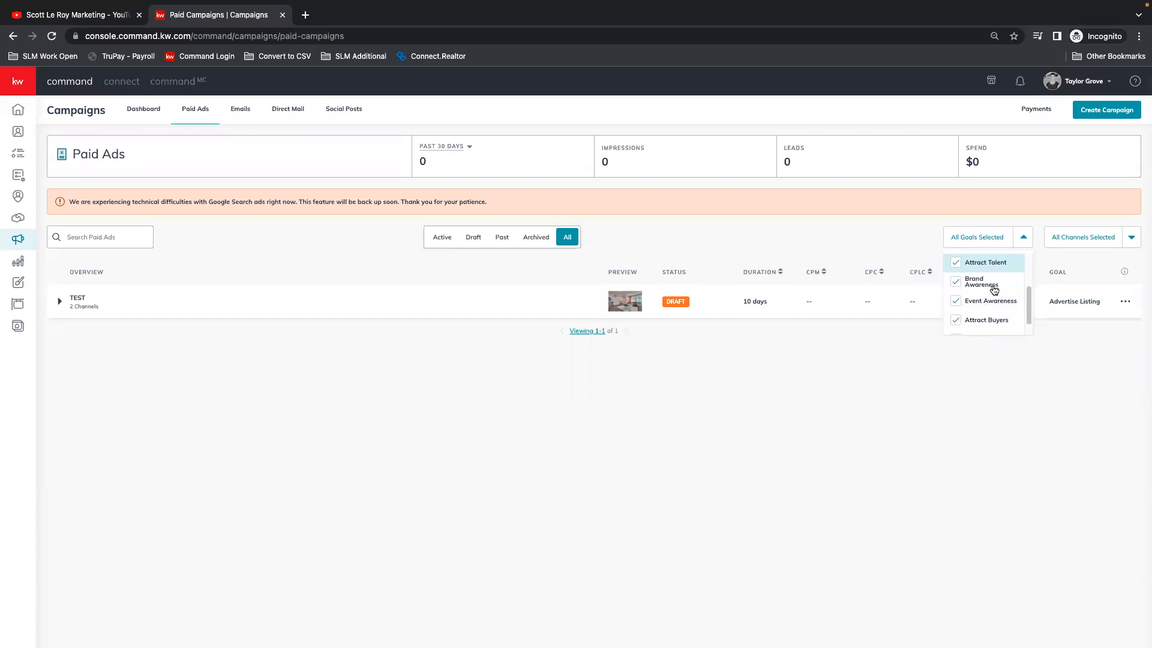
scroll(984, 309, up, 5)
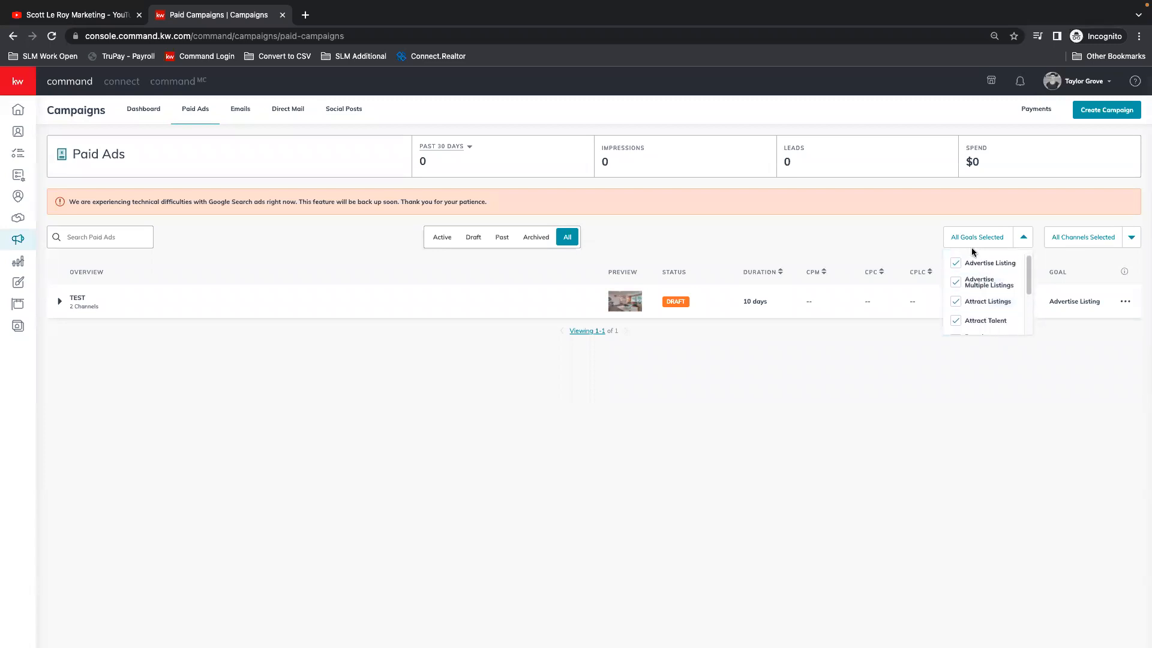
click(1024, 240)
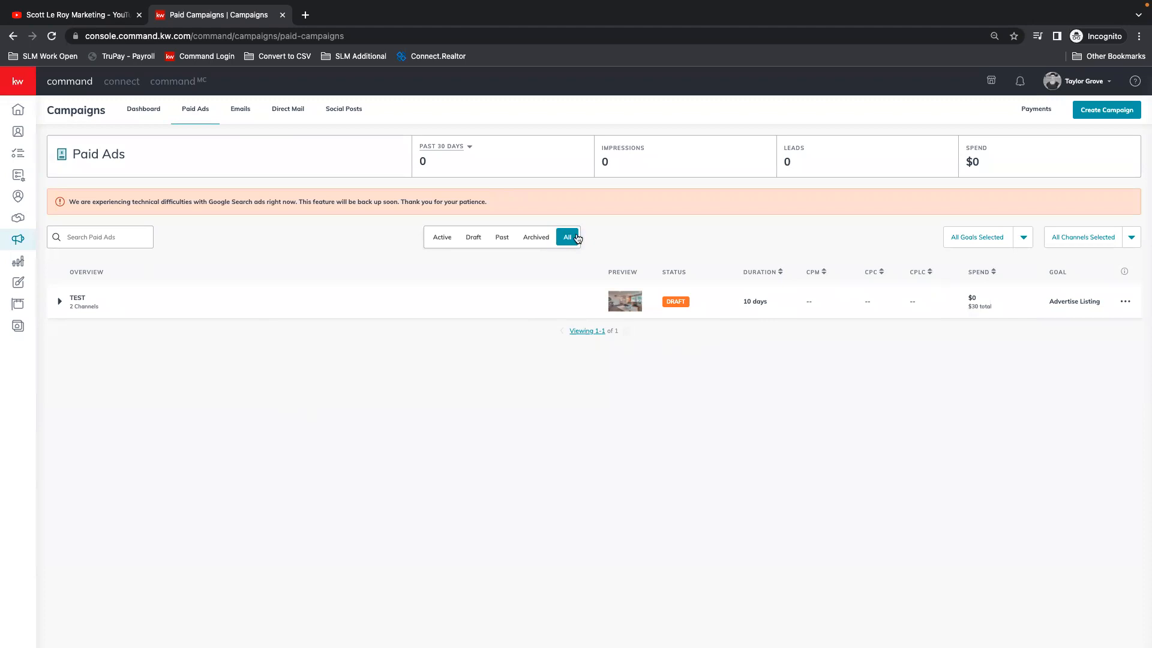
Step: Look through the Paid Ads campaigns by status: Active, Draft, Past and Archived, and return to All
click(440, 239)
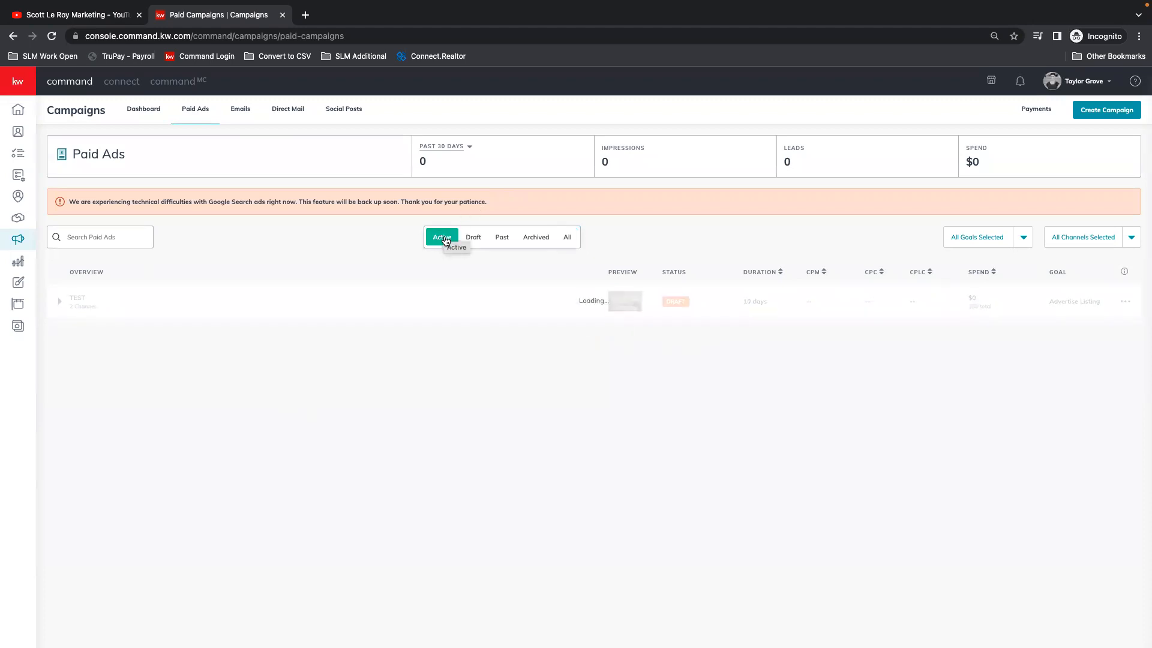
click(477, 238)
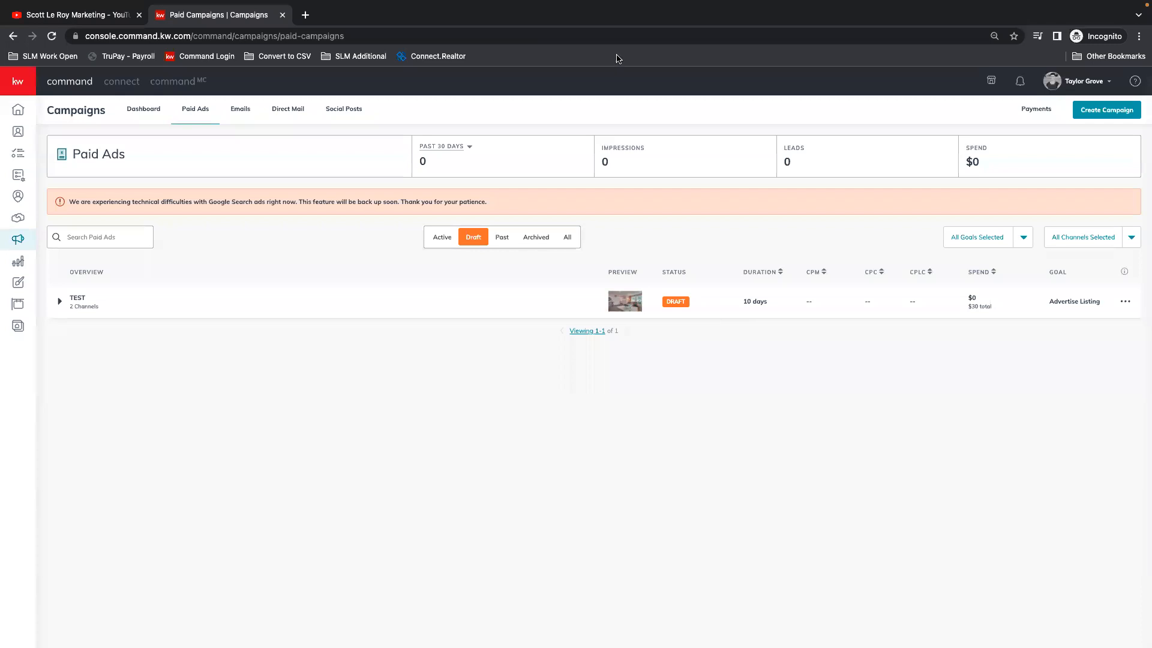
click(501, 238)
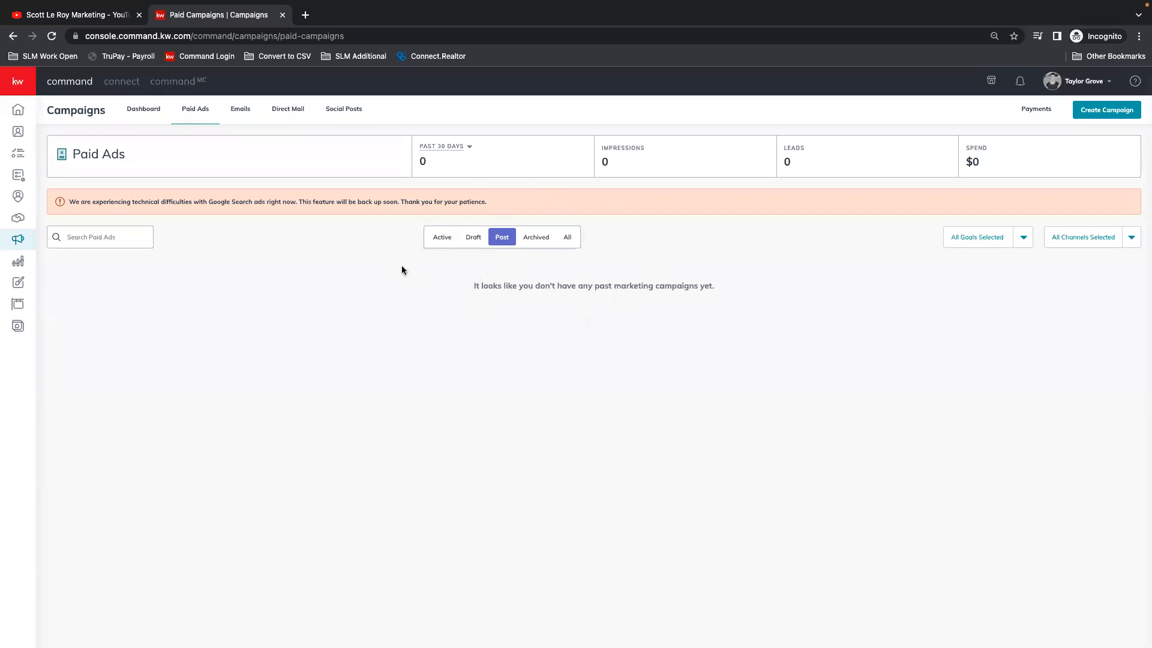
click(536, 237)
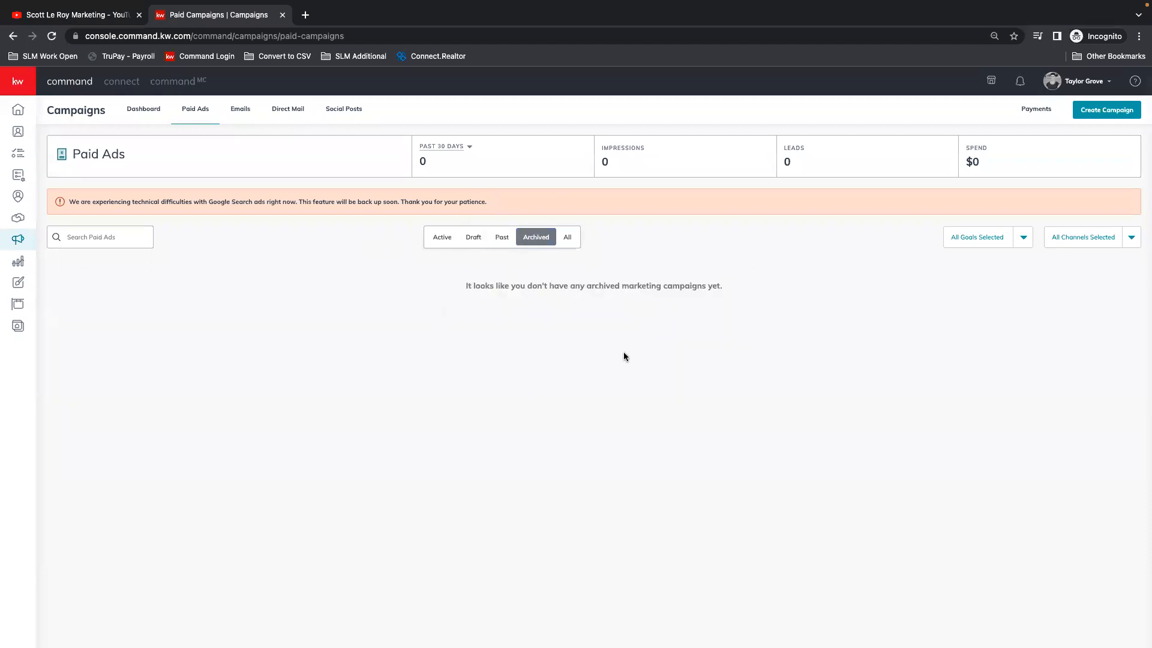
click(569, 240)
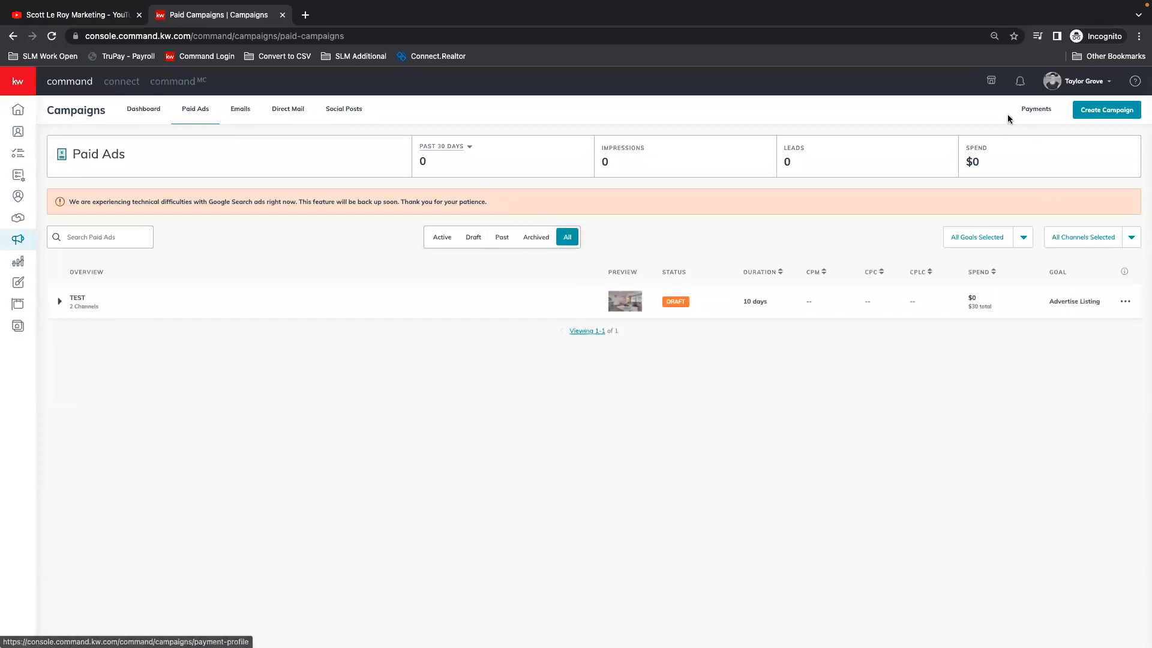
Step: Review the campaign Payments page, checking the channel and period filters of Ad Spend Metrics and the form for adding a card
click(1040, 110)
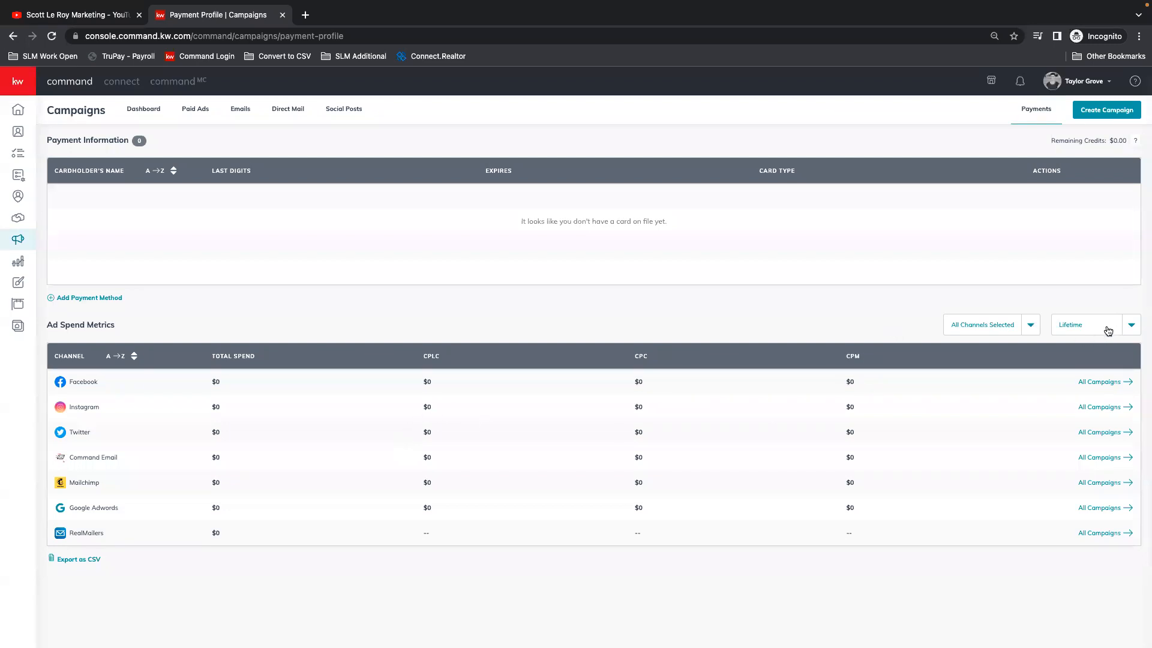
click(999, 327)
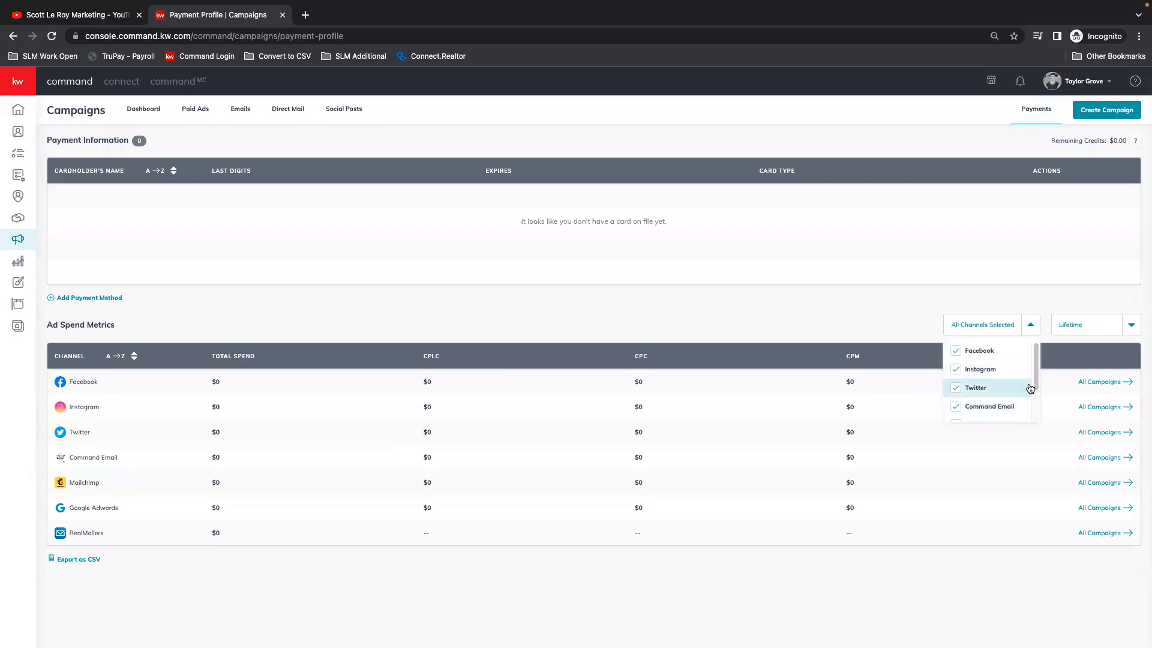
click(1106, 330)
click(1129, 325)
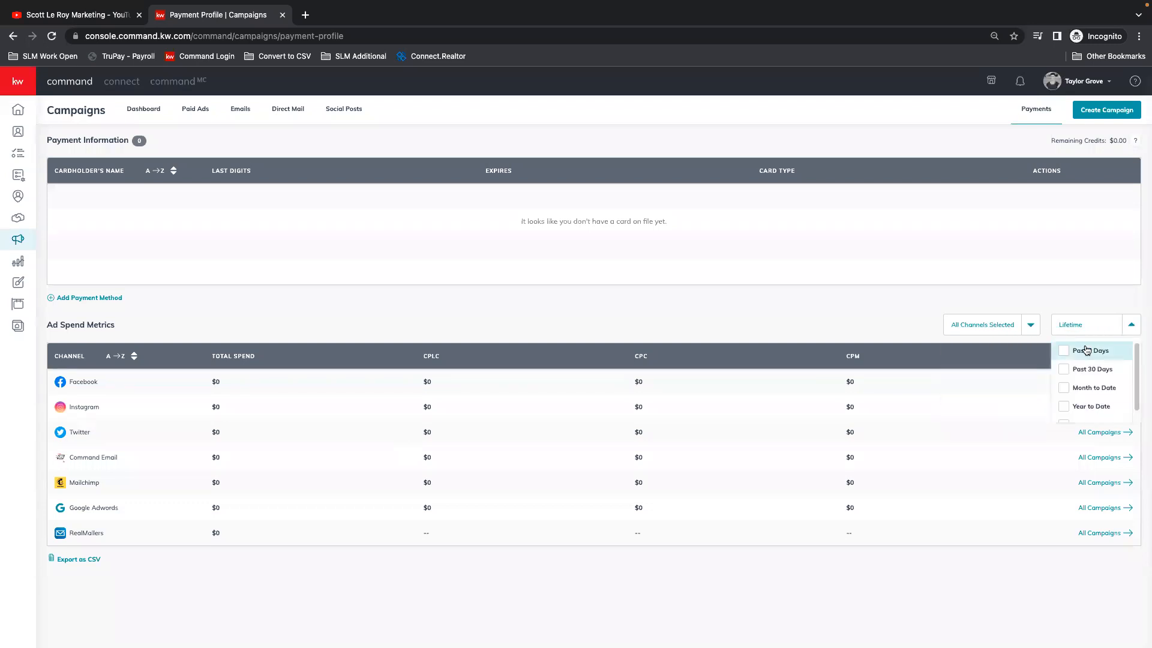
click(1131, 327)
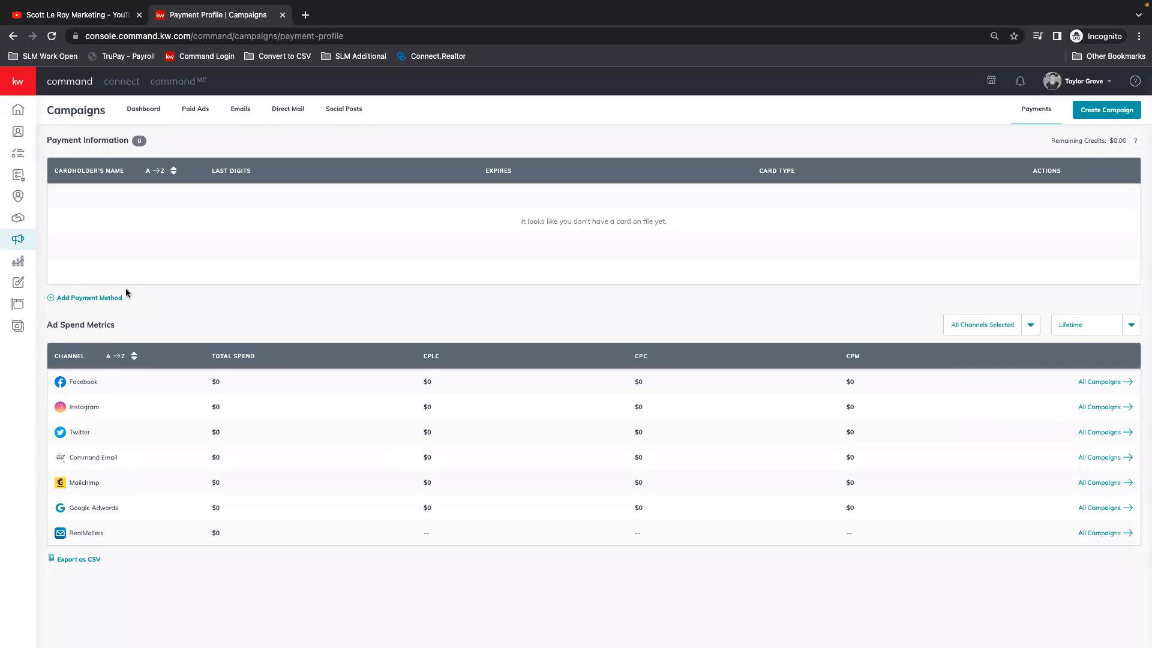
click(74, 299)
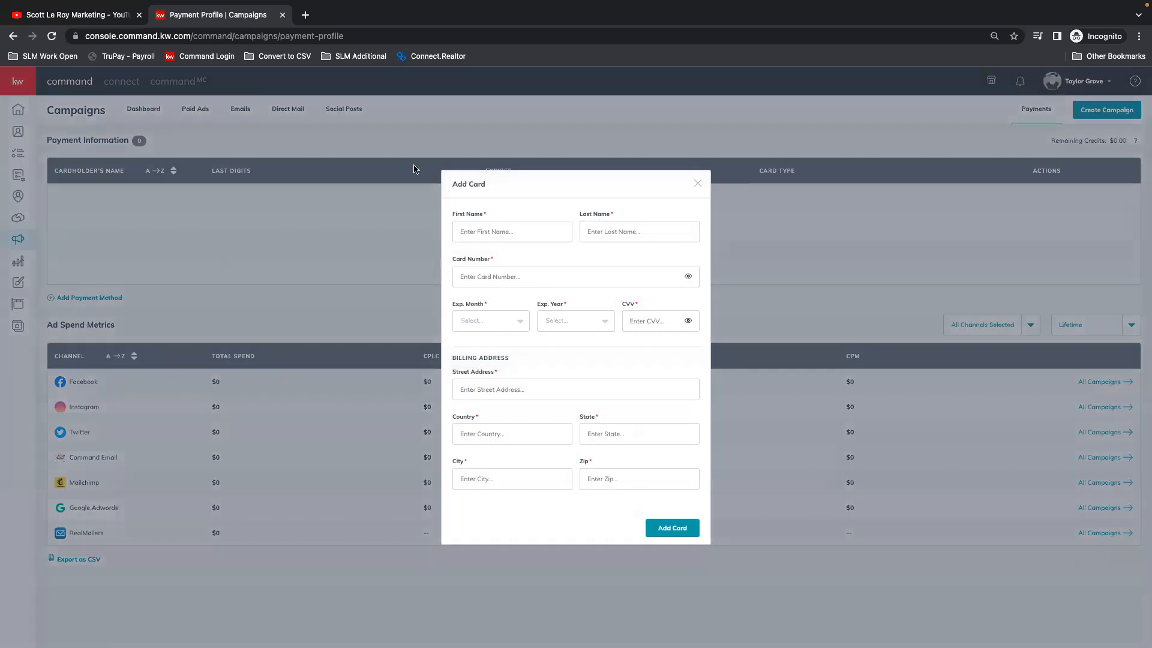
click(697, 183)
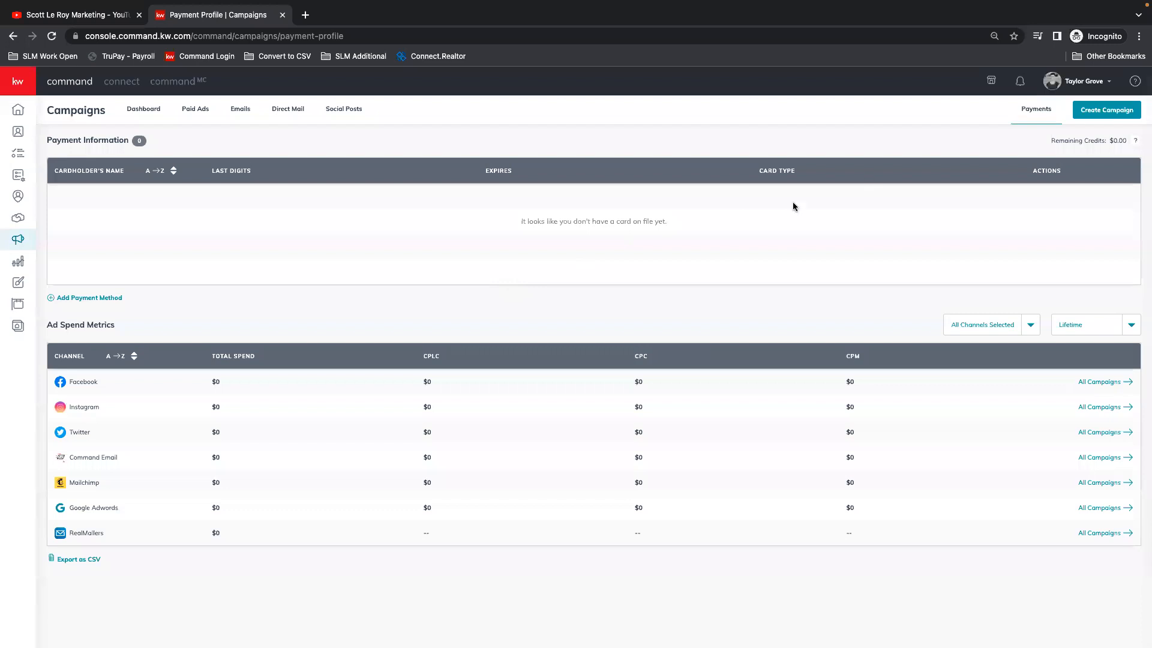
Step: Start a new paid Social Ad campaign, name it with the listing's street address and choose the Advertise Listing goal
click(1132, 115)
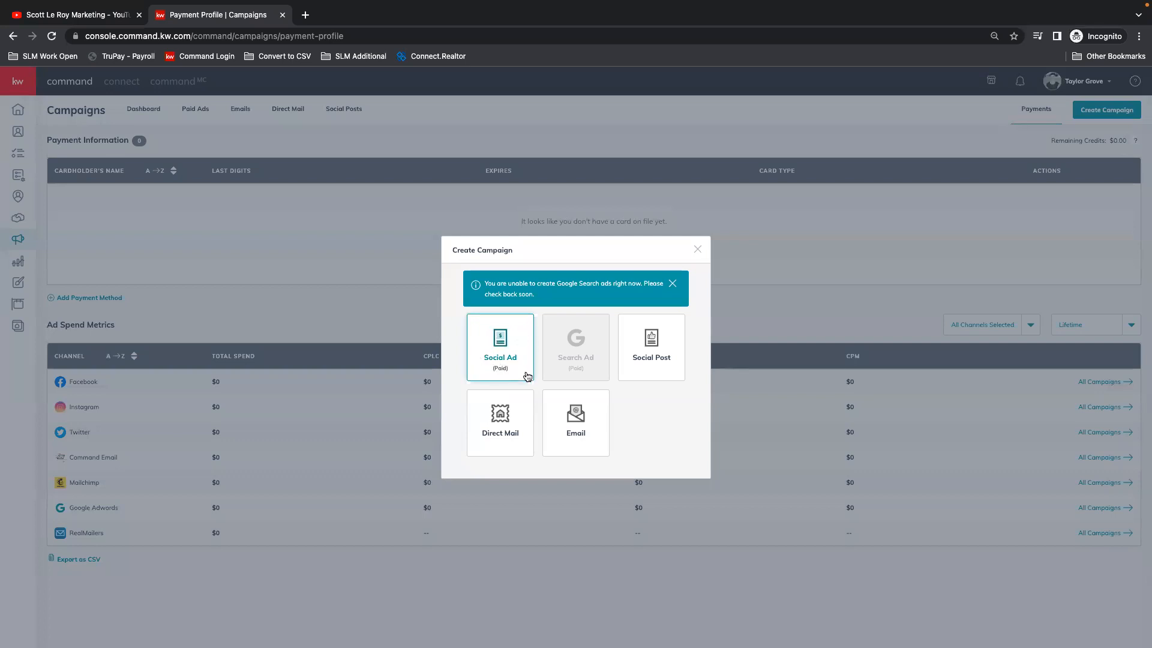
click(501, 354)
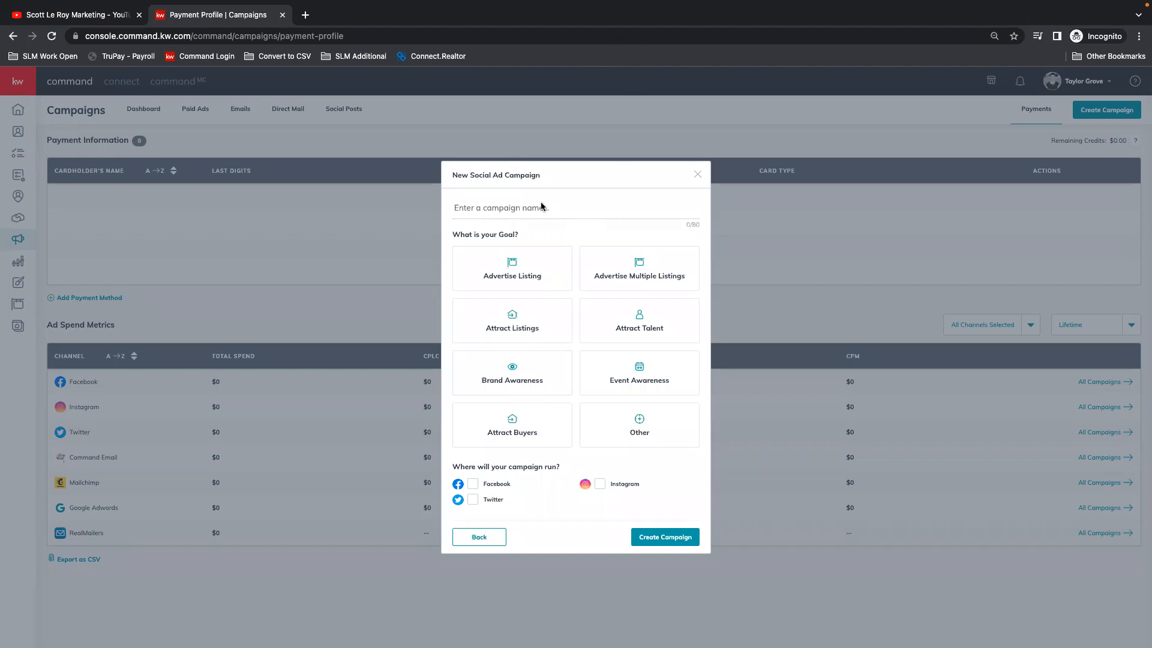
click(487, 205)
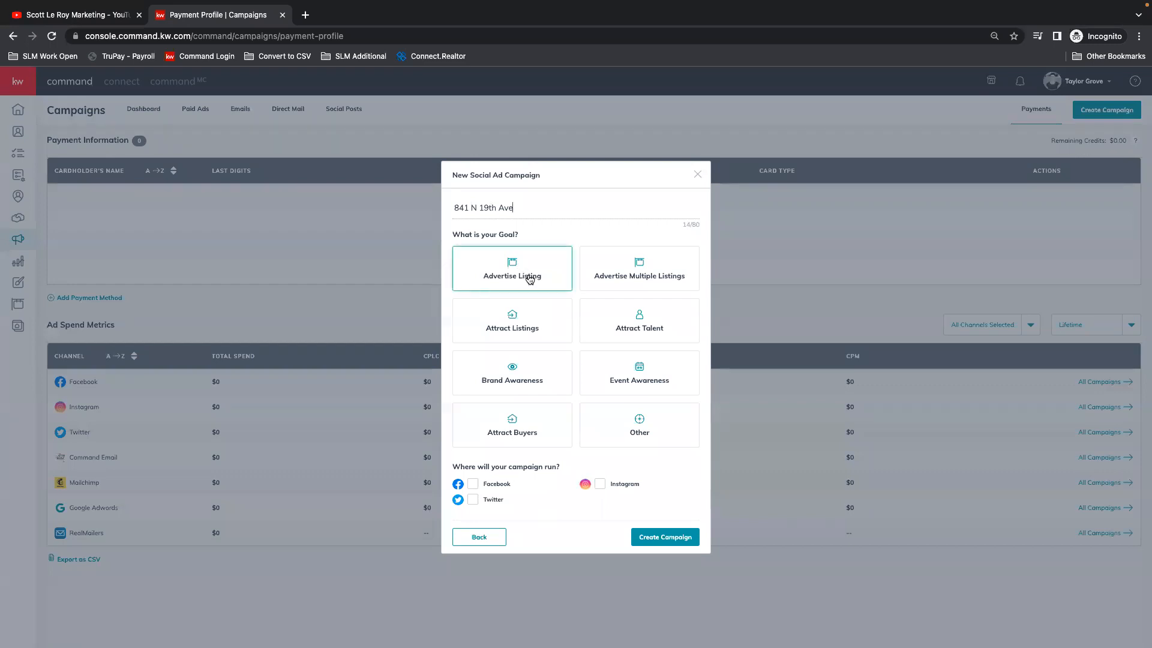
click(529, 278)
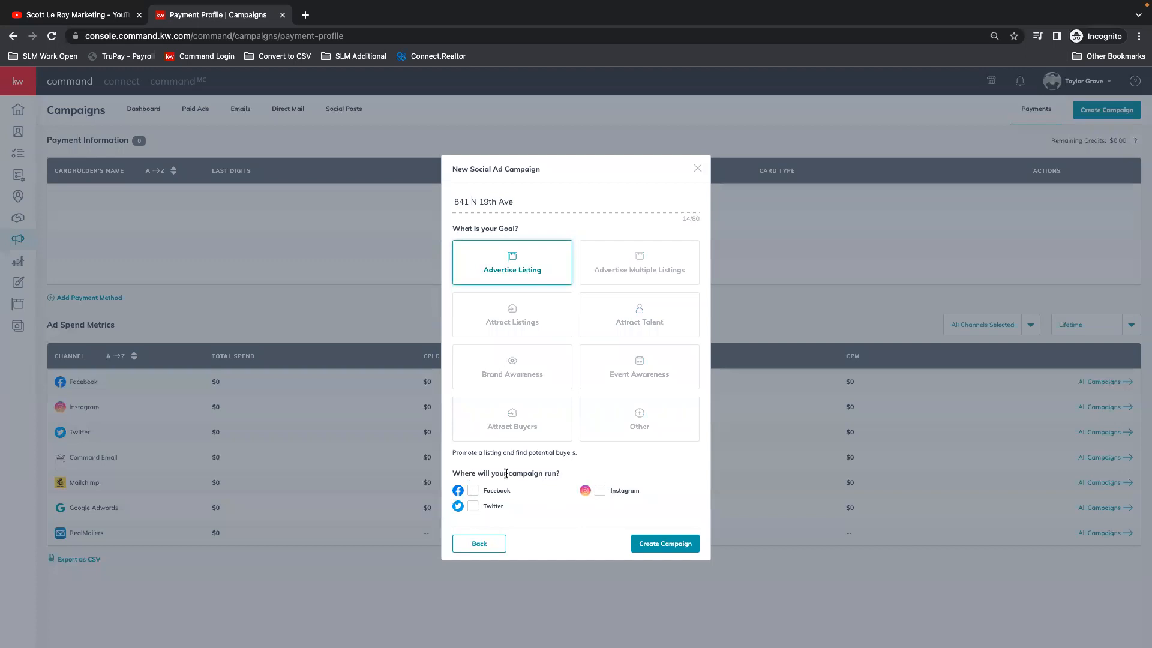
Step: Choose Facebook as the campaign's channel, try out Instagram and Twitter, leave Instagram off and create the campaign
click(473, 491)
click(600, 492)
click(475, 507)
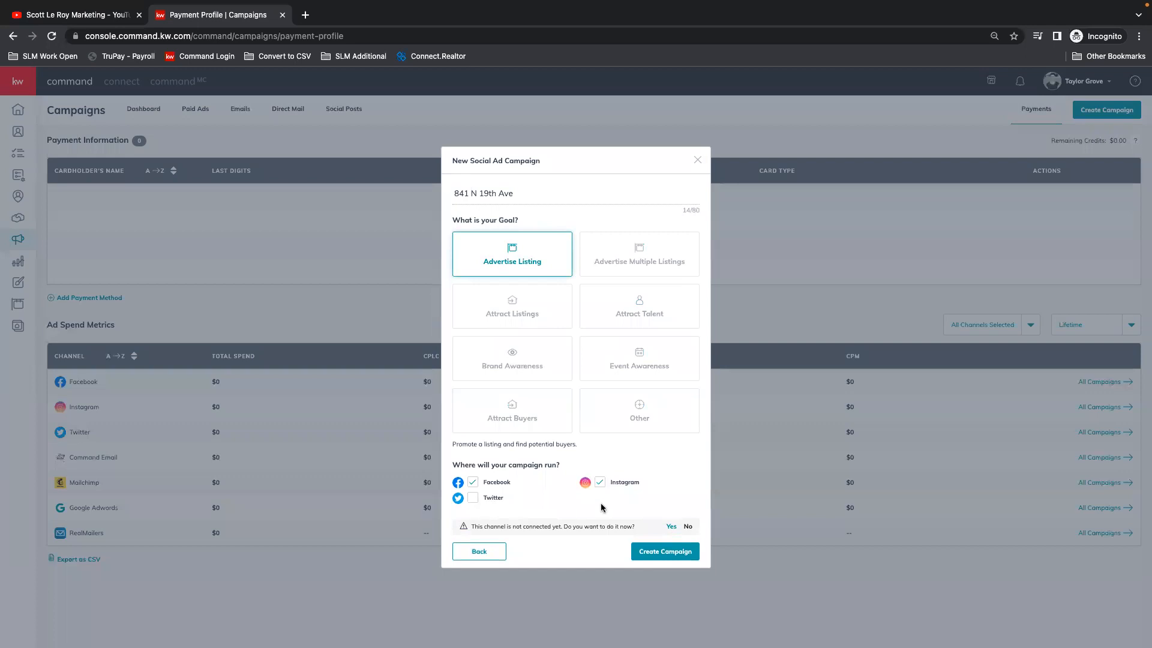
click(600, 483)
click(662, 550)
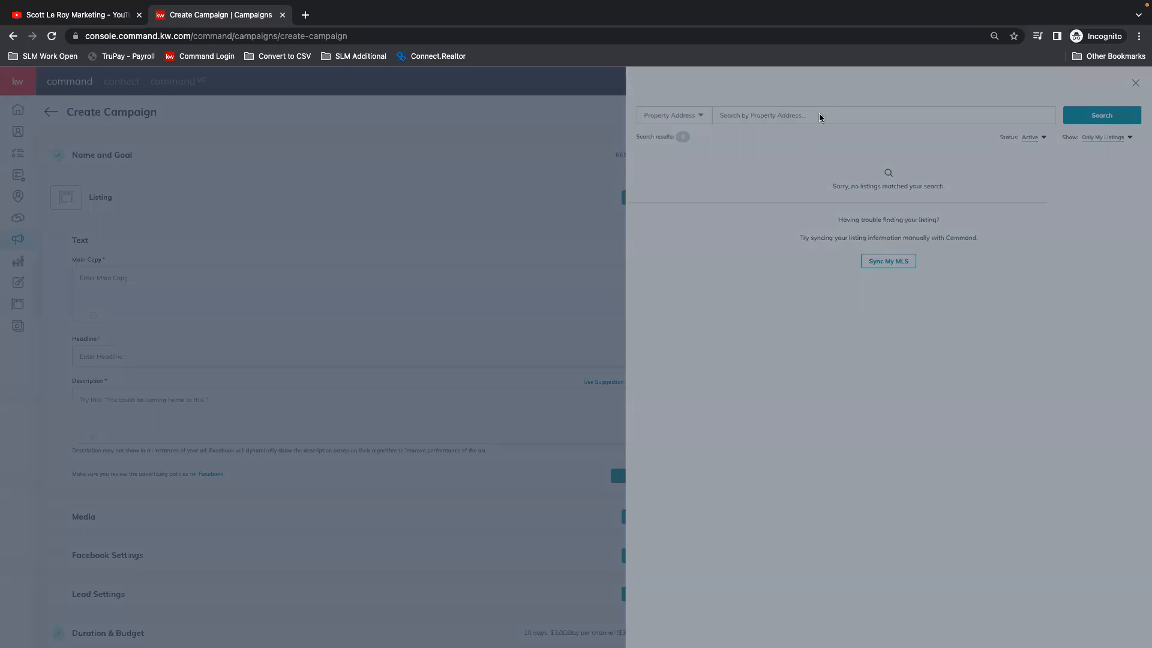
Step: Reload the campaign page and create a Social Ad named with the listing's street address, with the Advertise Listing goal, running on Facebook
click(52, 36)
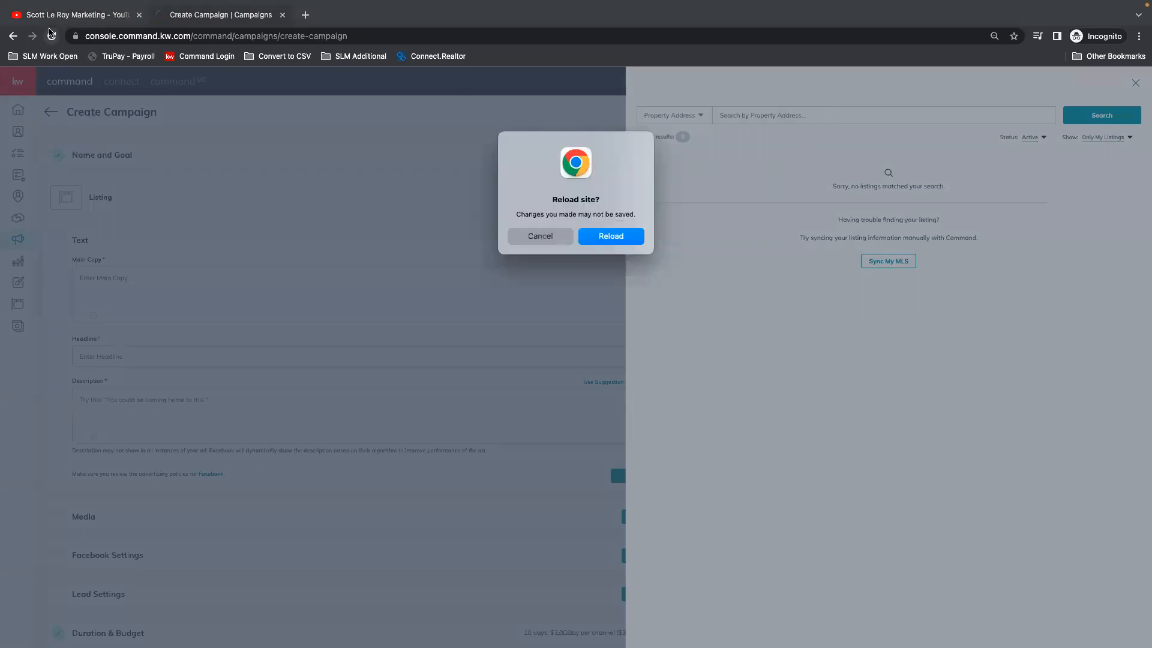
click(632, 233)
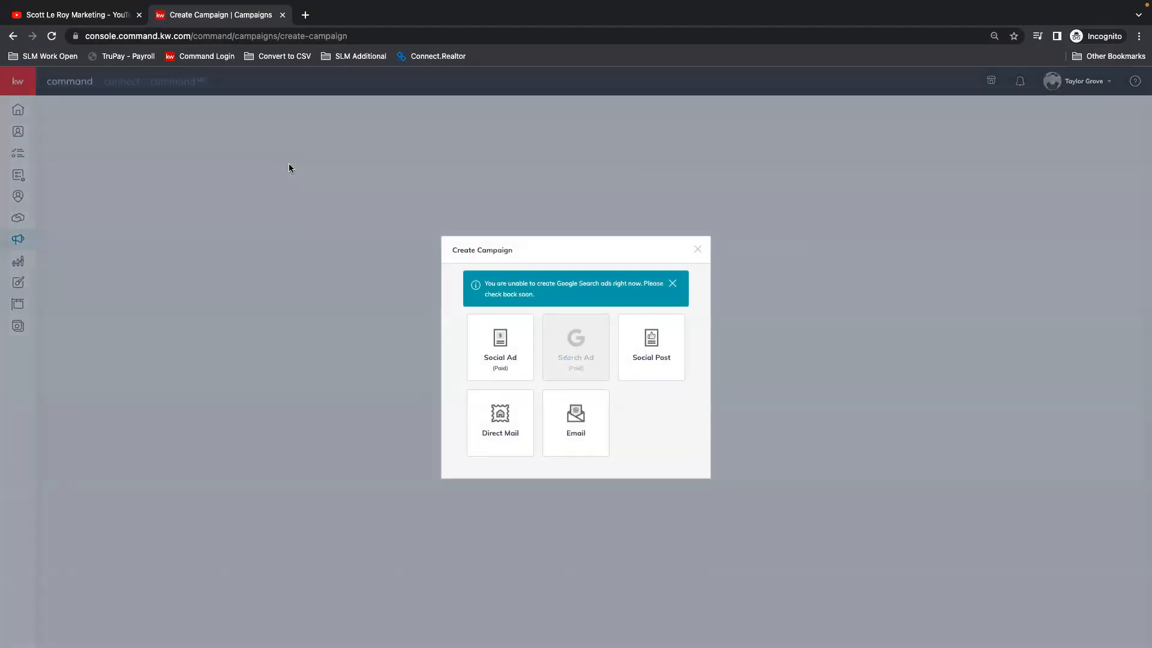
click(491, 346)
click(504, 207)
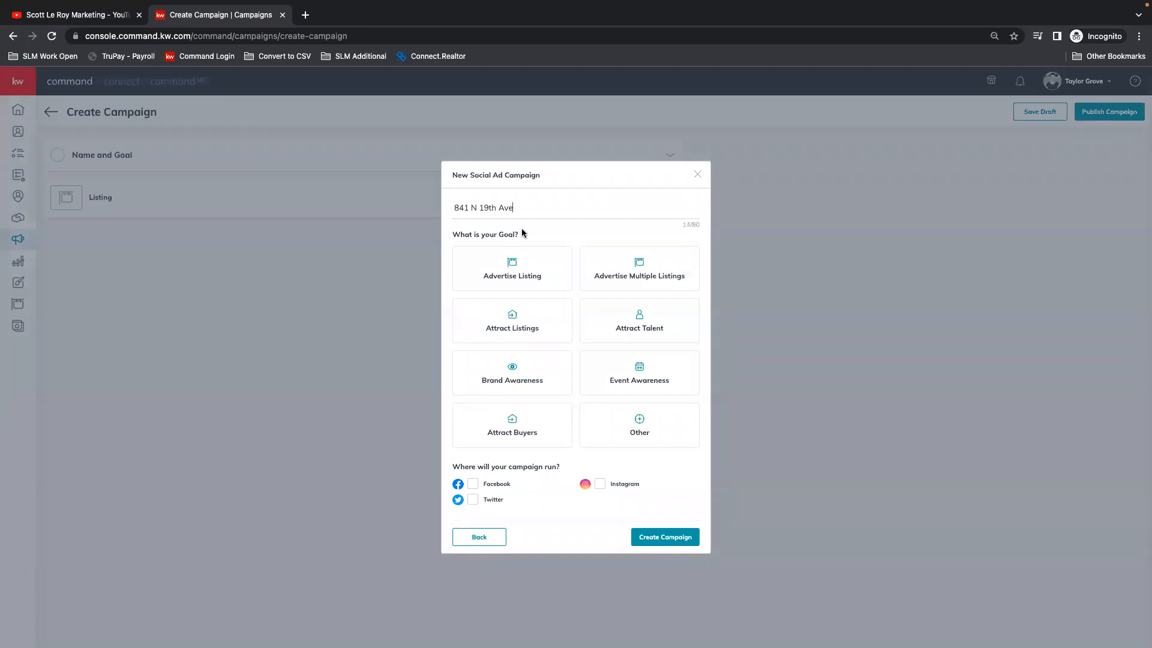
click(534, 264)
click(476, 491)
click(665, 543)
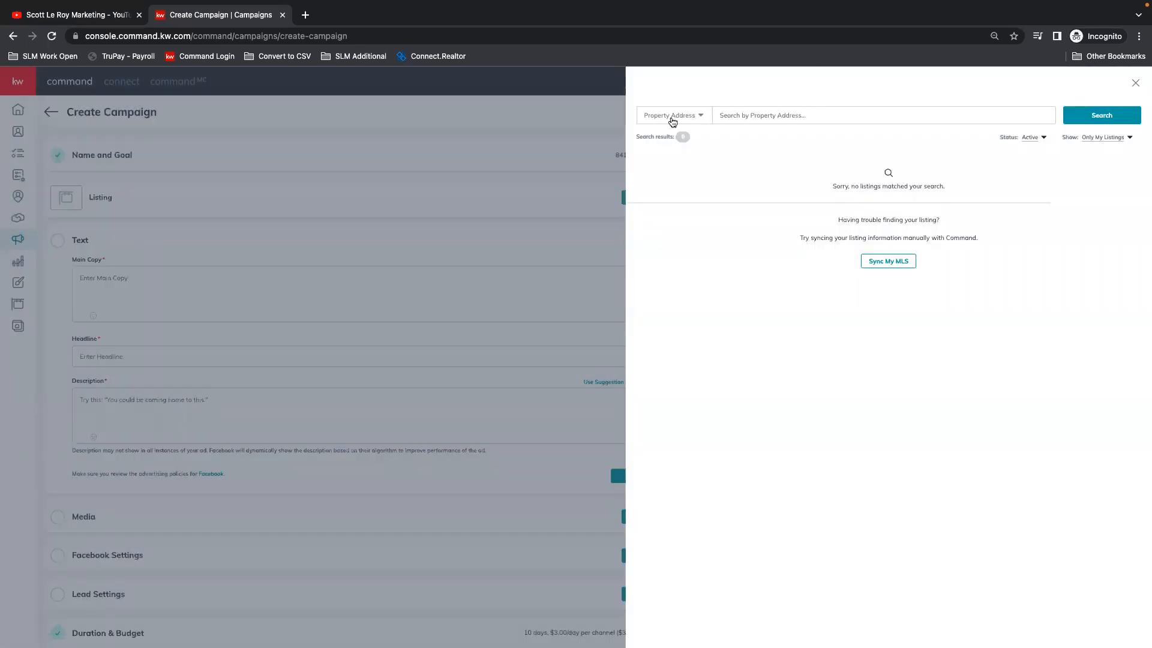
Step: Set the listing search to cover All Status and All Listings
click(702, 116)
click(758, 114)
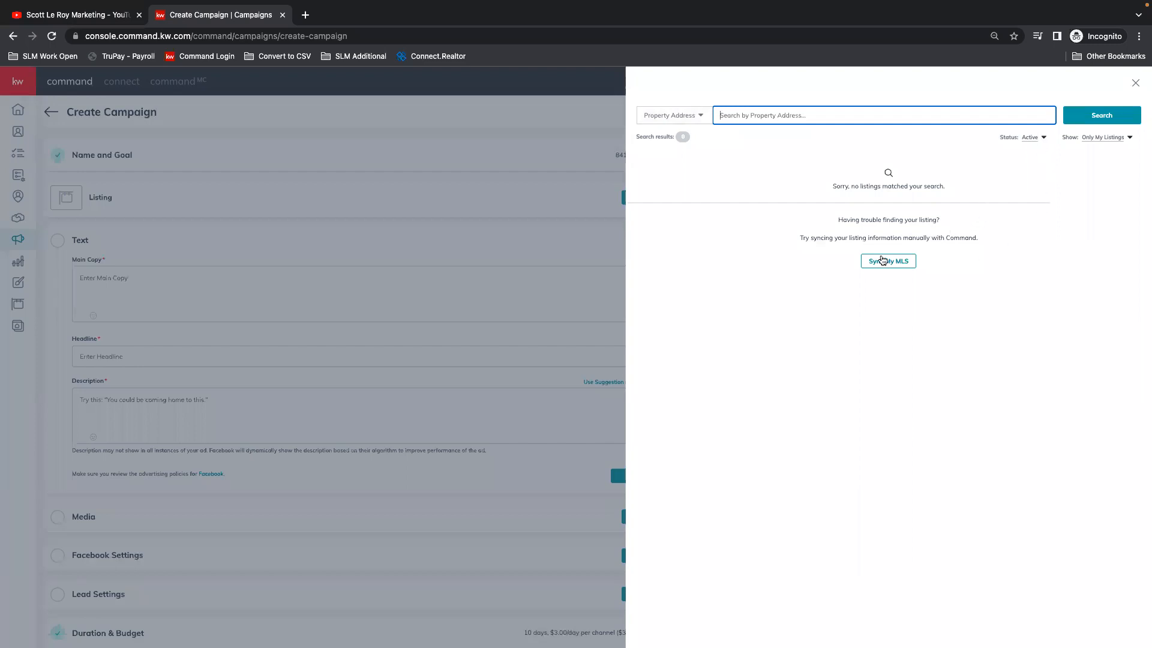
click(1031, 138)
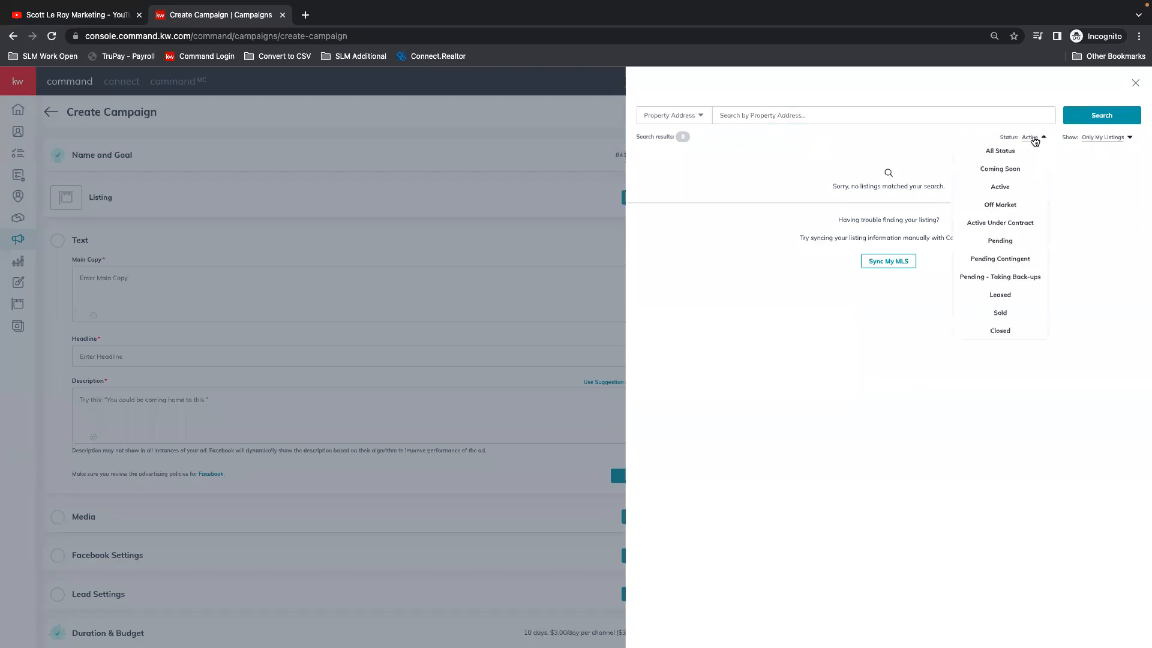
click(1007, 152)
click(1109, 137)
click(1104, 152)
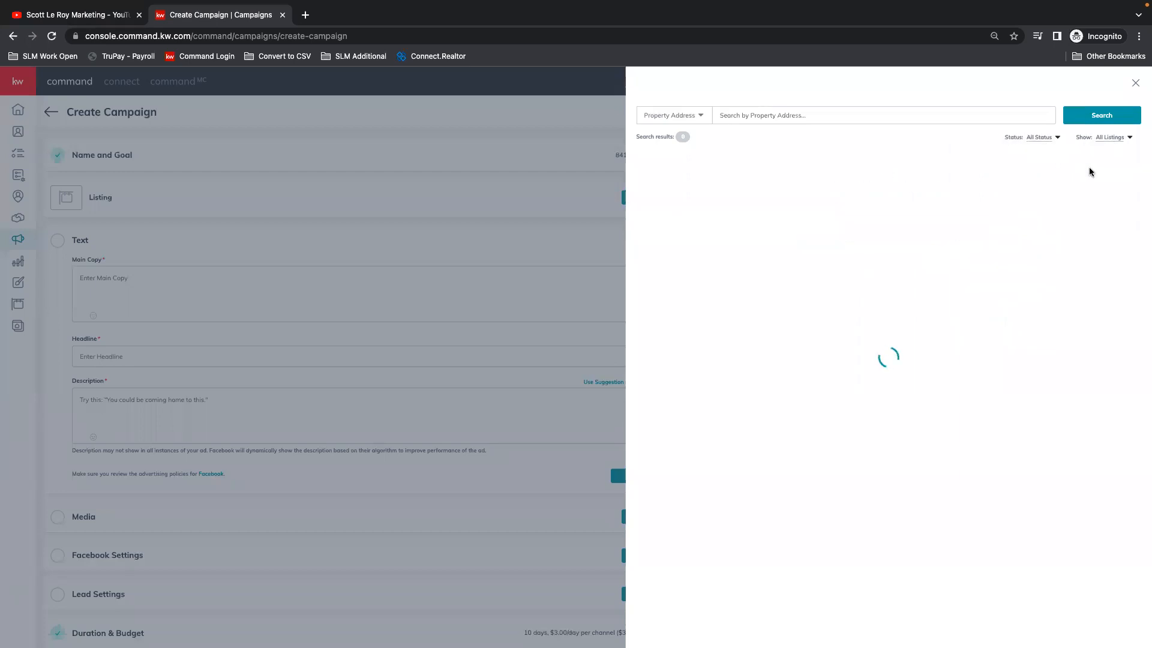
Step: Search for the listing by its street address and select the matching property in Cornelius, OR for the campaign
click(755, 110)
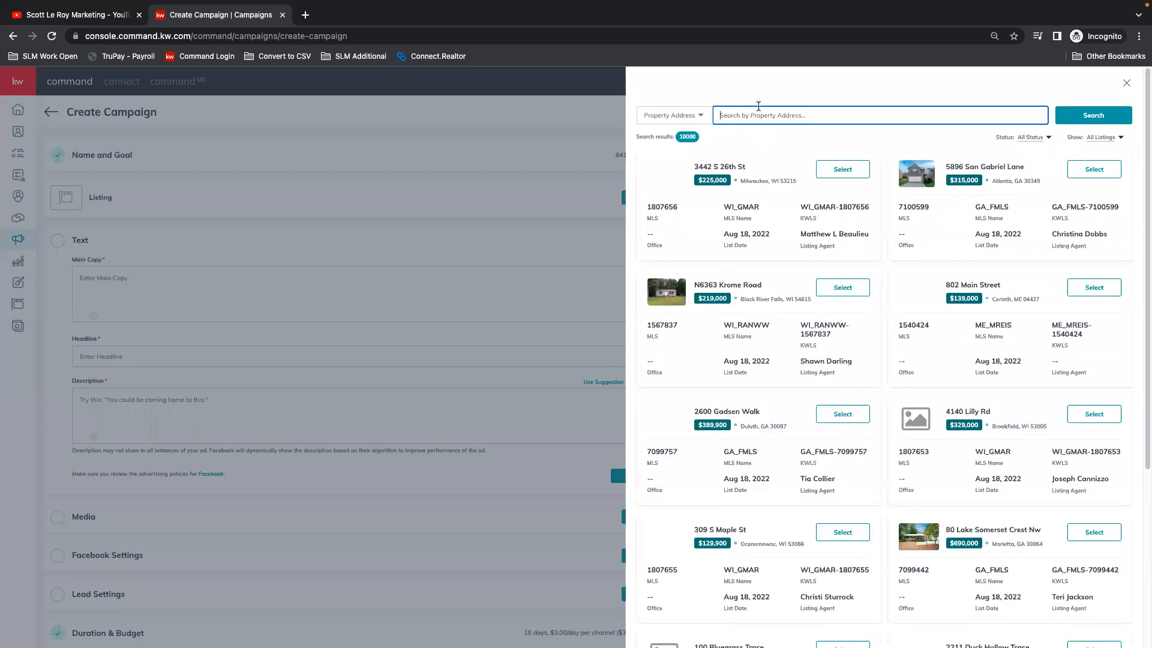
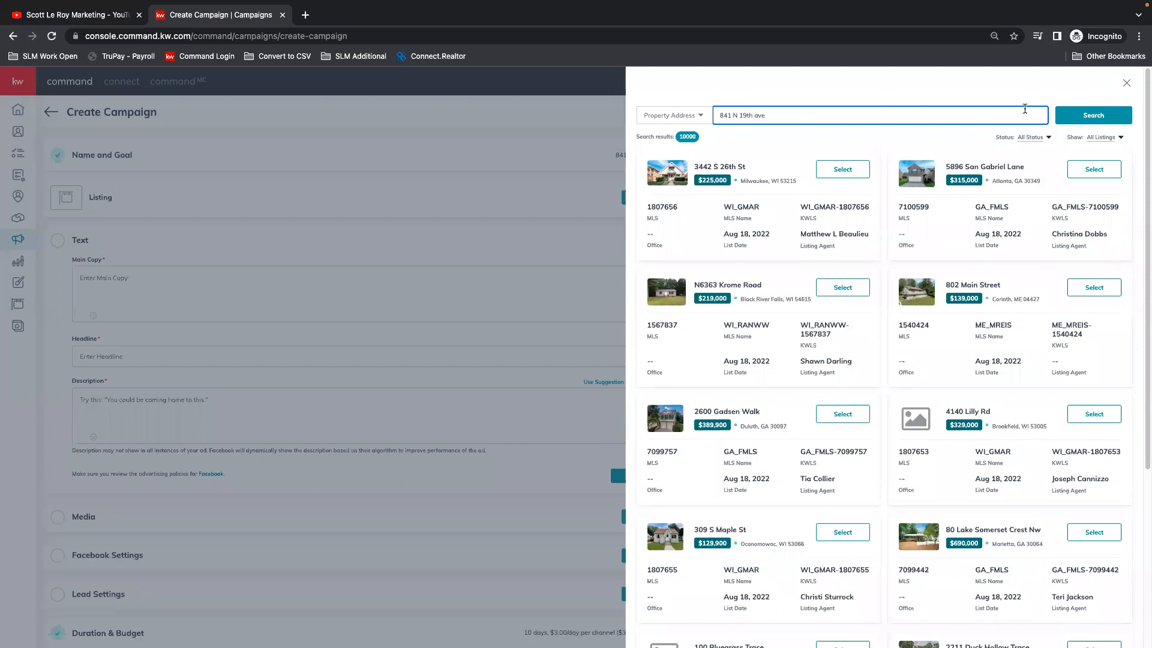
click(1093, 115)
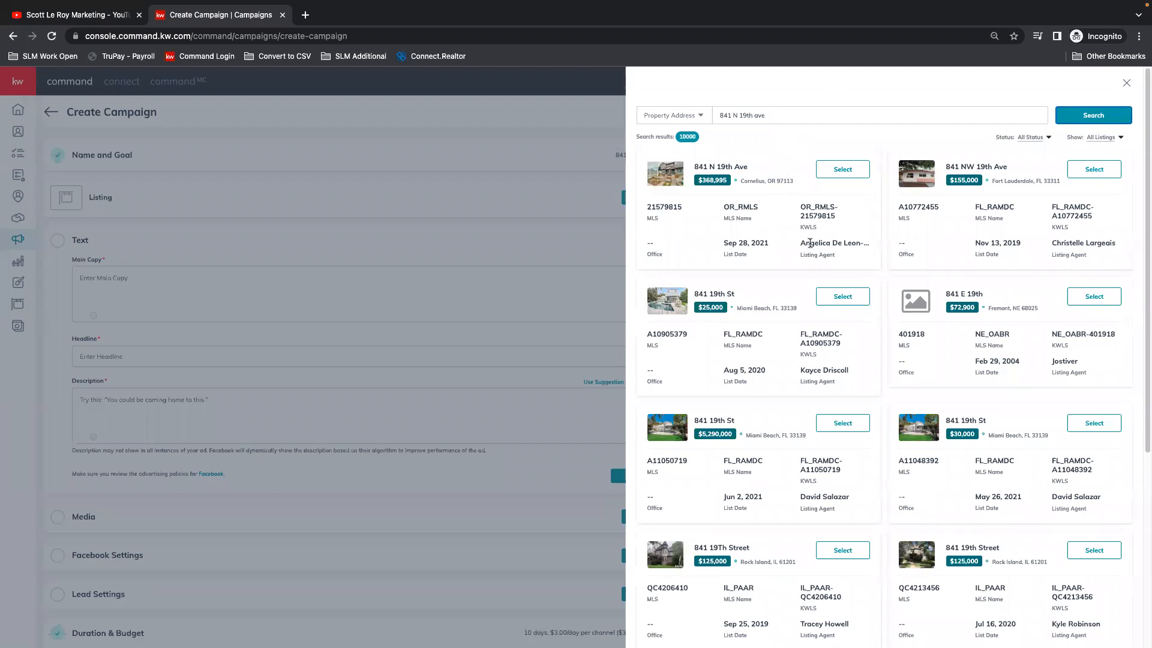
click(846, 171)
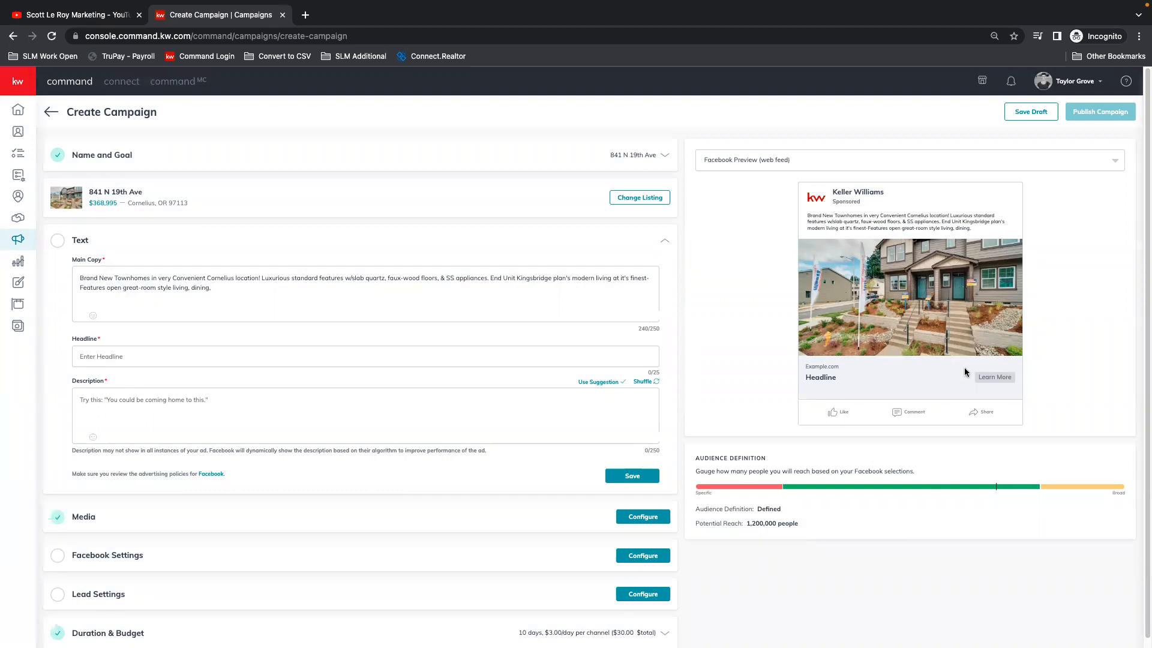
Step: View the ad in the Facebook mobile preview and return to the web feed preview
click(742, 158)
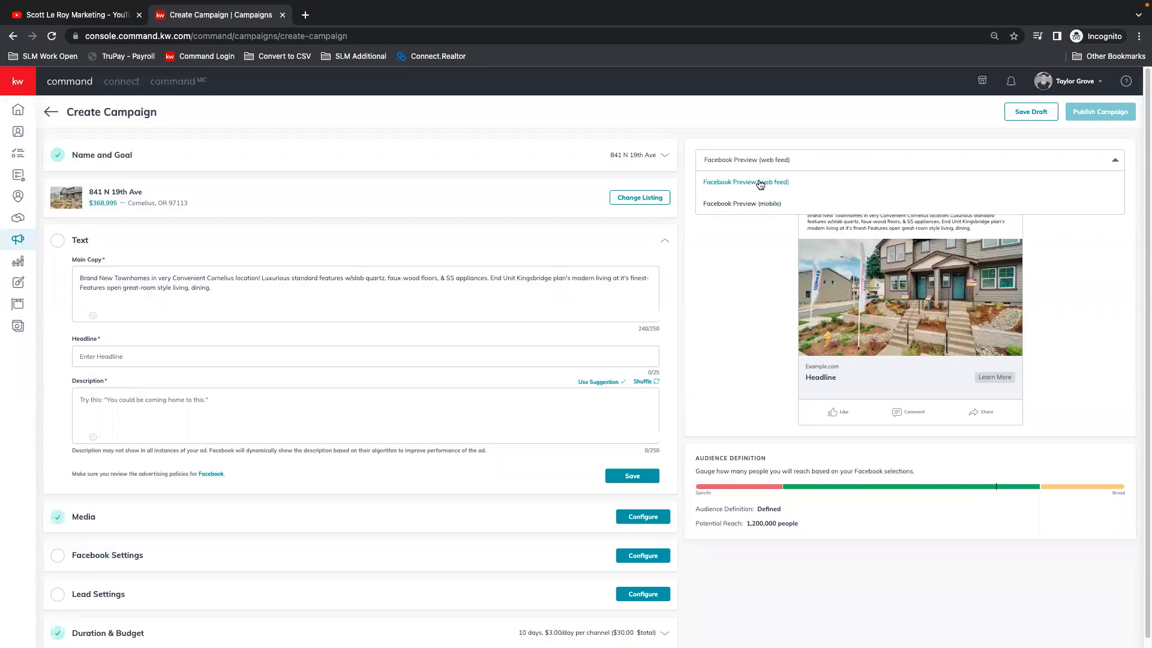
click(763, 207)
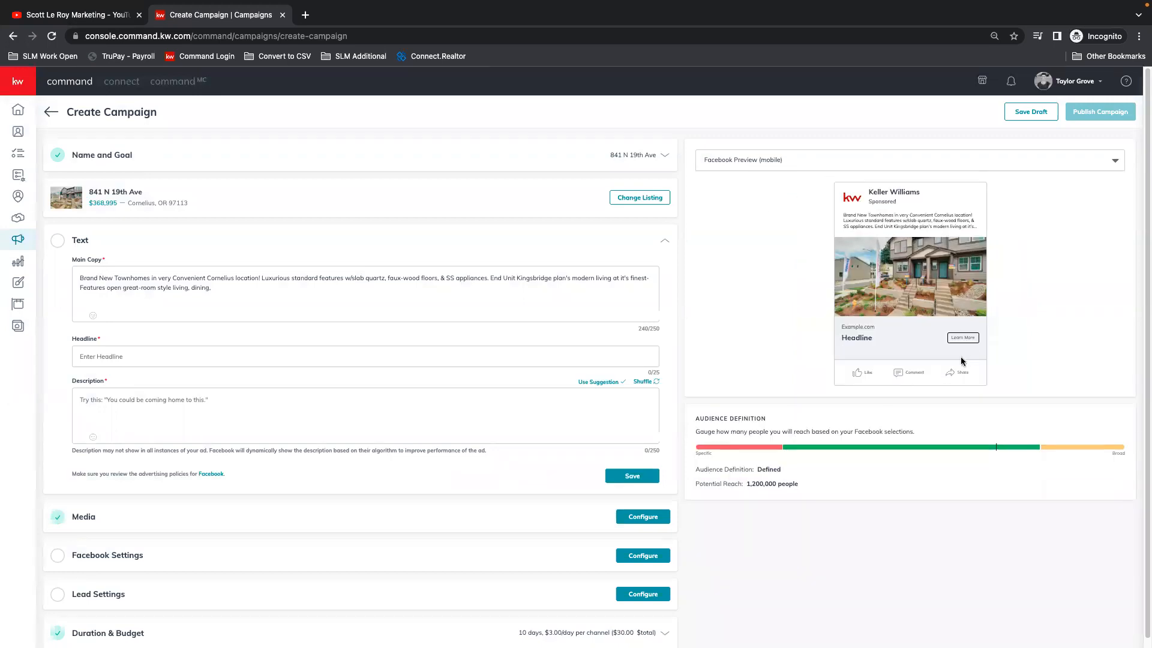
click(780, 160)
click(772, 180)
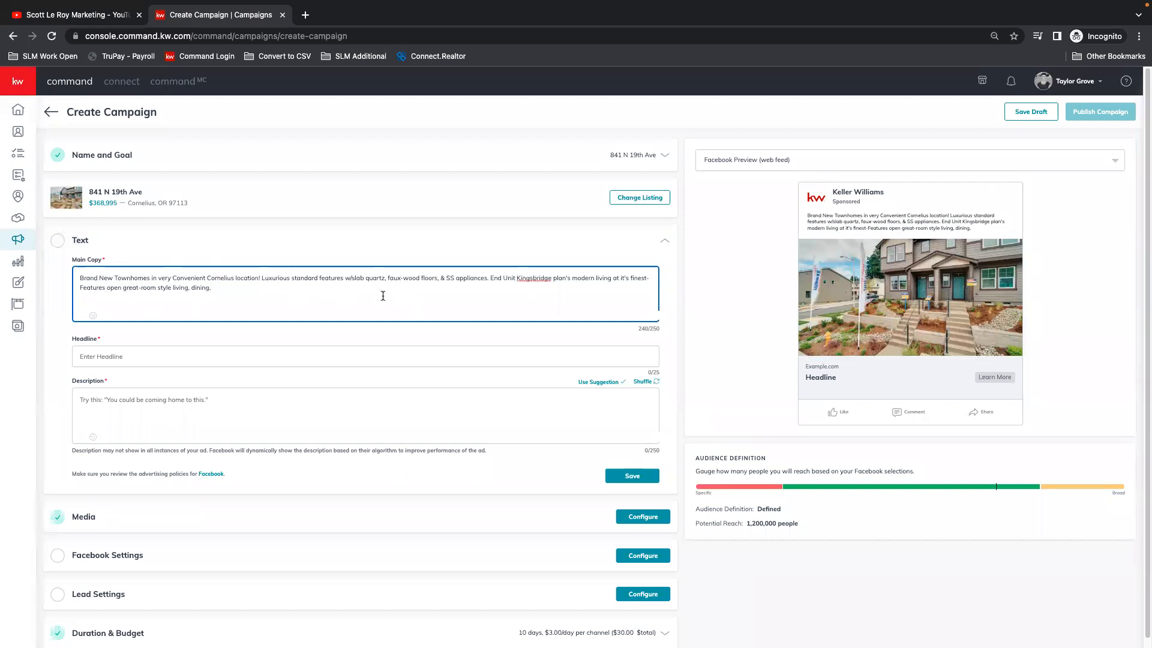
Step: Enter the headline "JUST LISTED" and the description "DON'T MISS OUT ON THIS GREAT PROPERTY!", and save the ad text
click(102, 357)
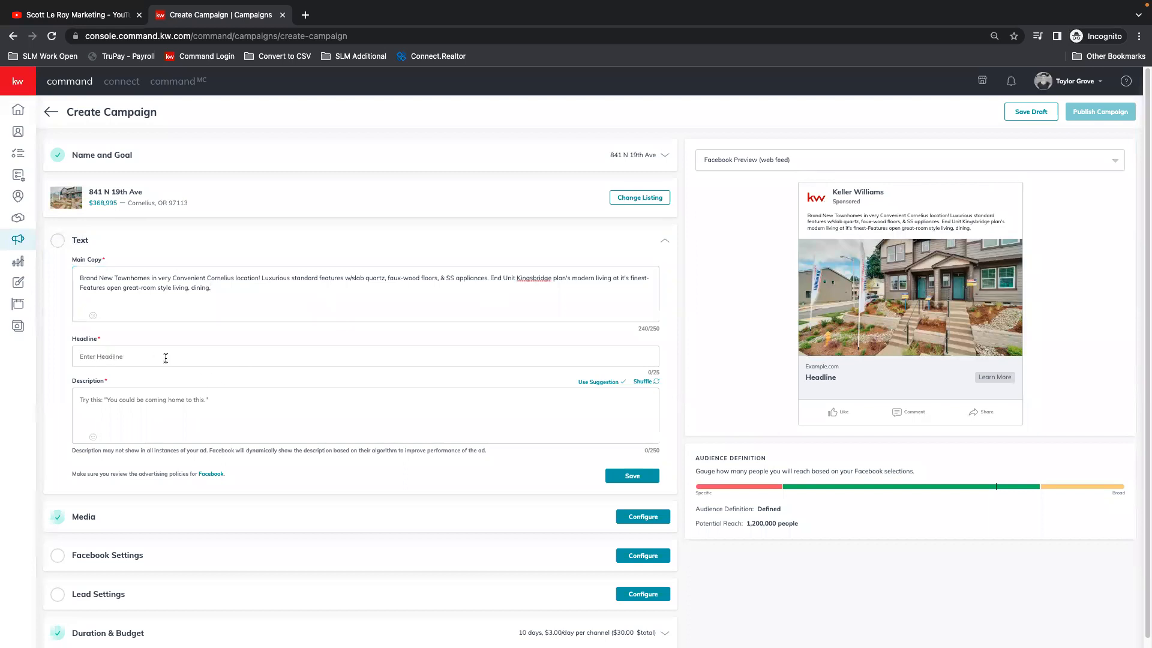
text(JUST LISTI)
click(145, 402)
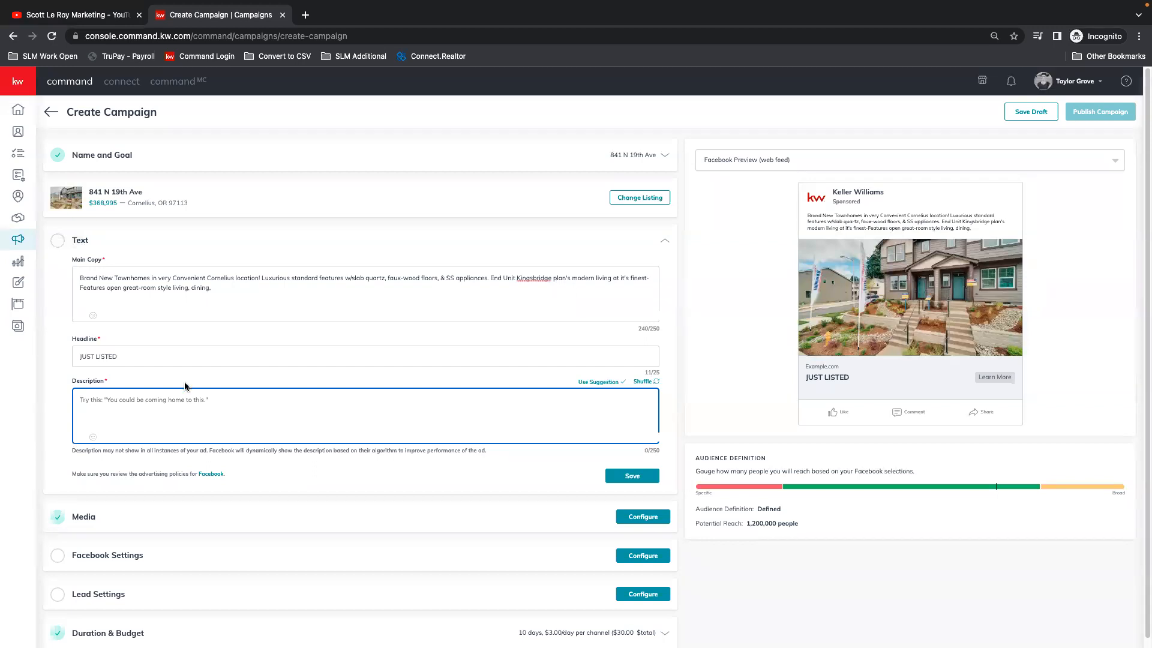
text(D)
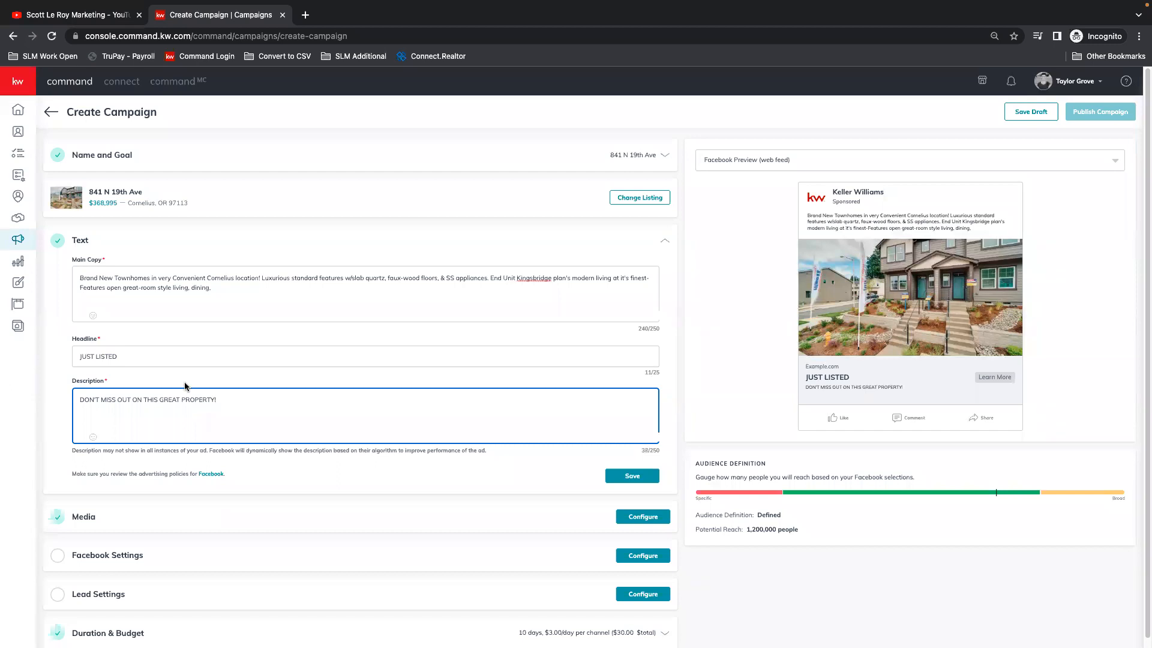
drag(642, 450, 664, 454)
click(636, 425)
click(632, 476)
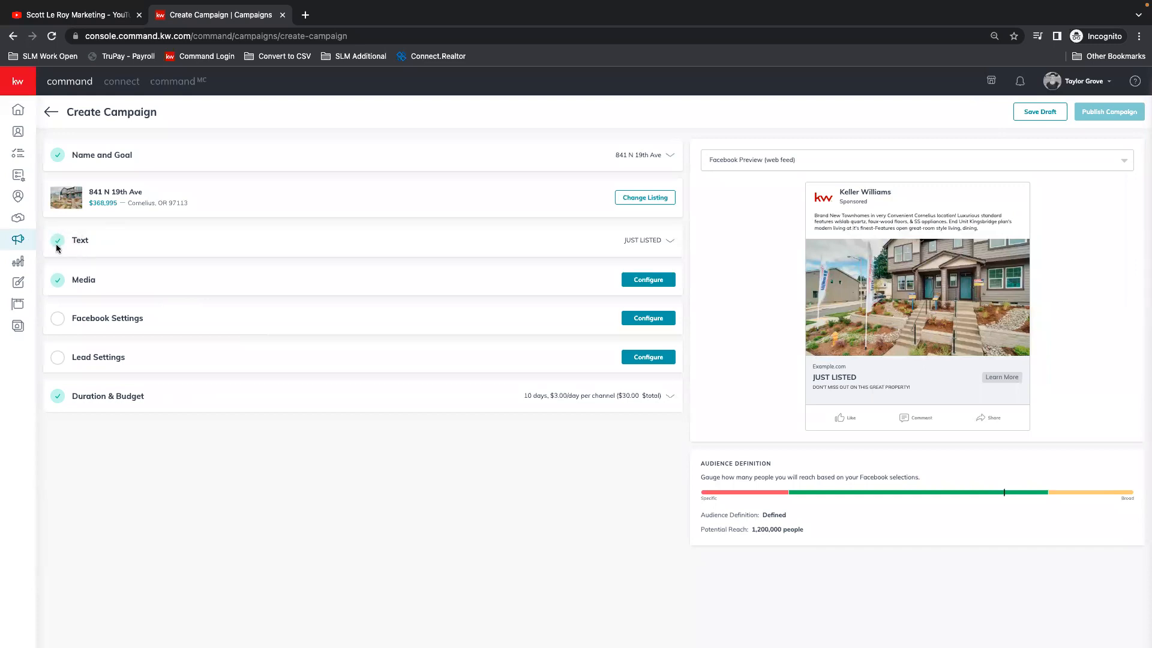
Step: Open the campaign's Media settings and enlarge the page zoom to 100%
click(648, 280)
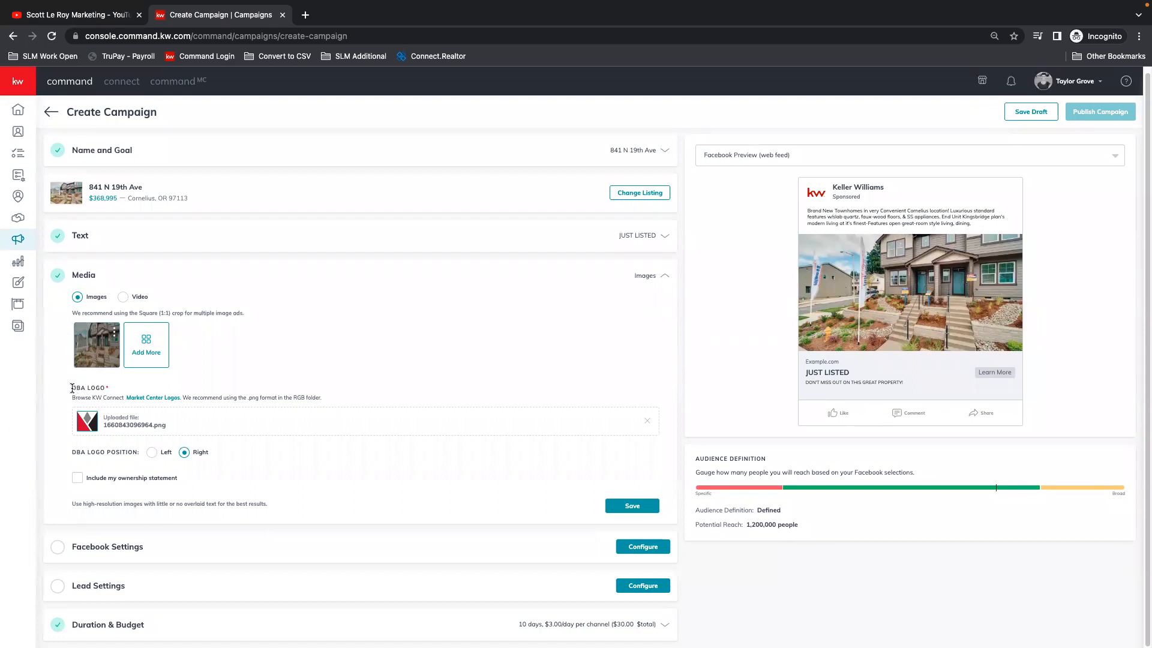
click(1139, 36)
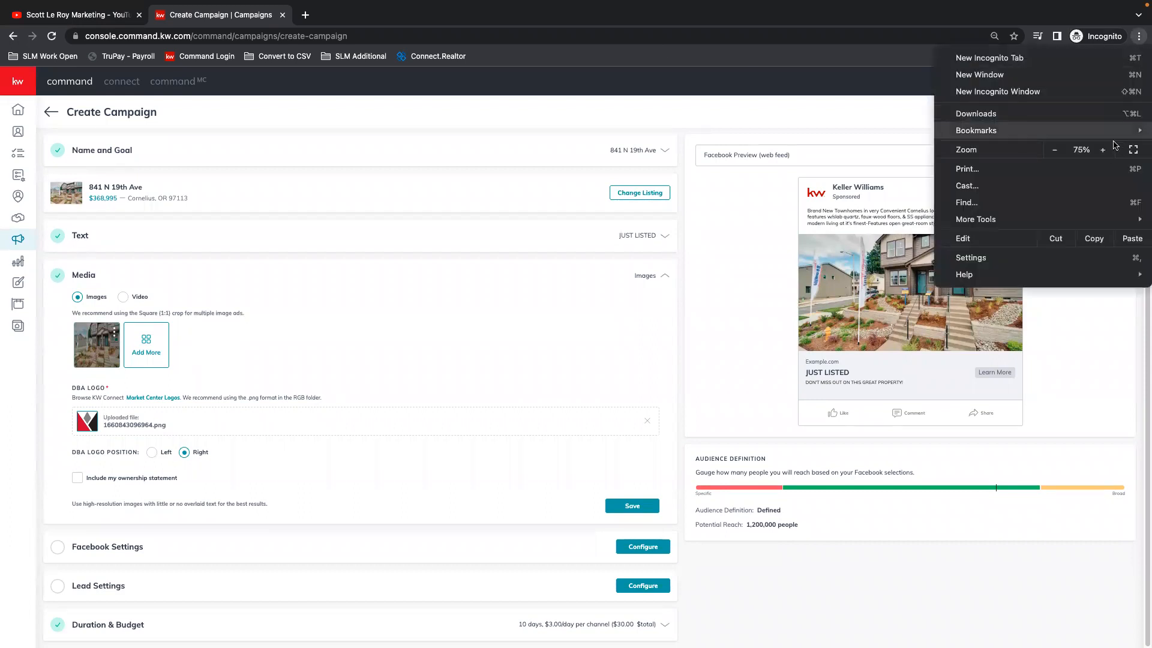
click(1104, 150)
click(1104, 150)
click(1104, 150)
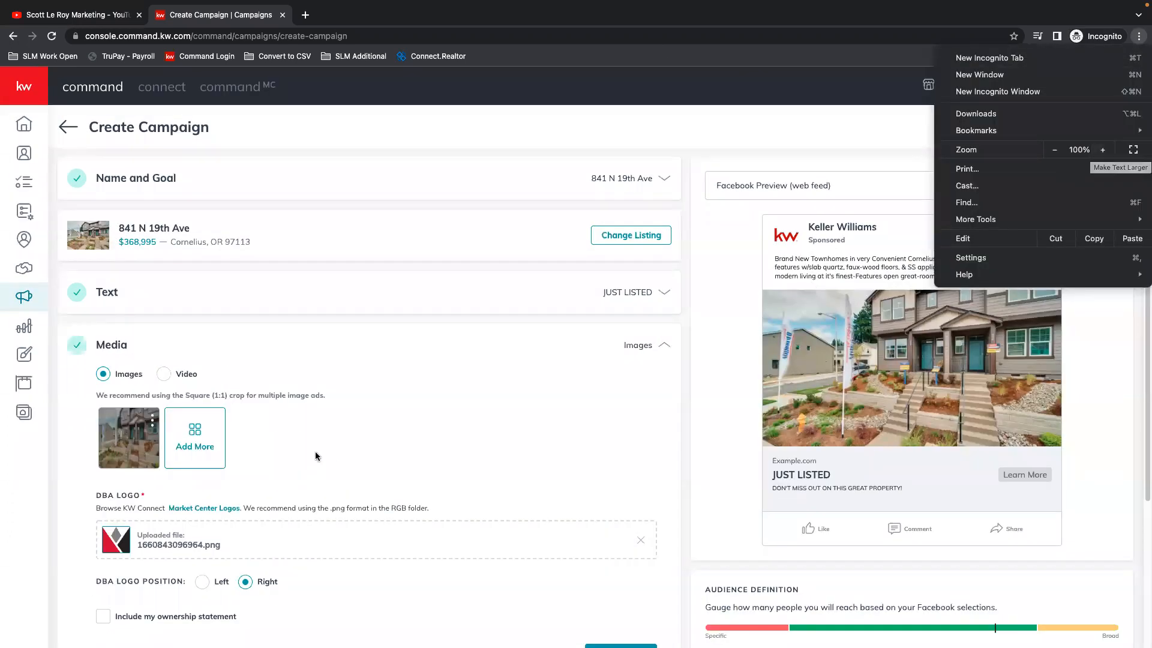
click(369, 430)
Step: Try the DBA logo position Left on the ad image and return it to Right
scroll(370, 430, down, 3)
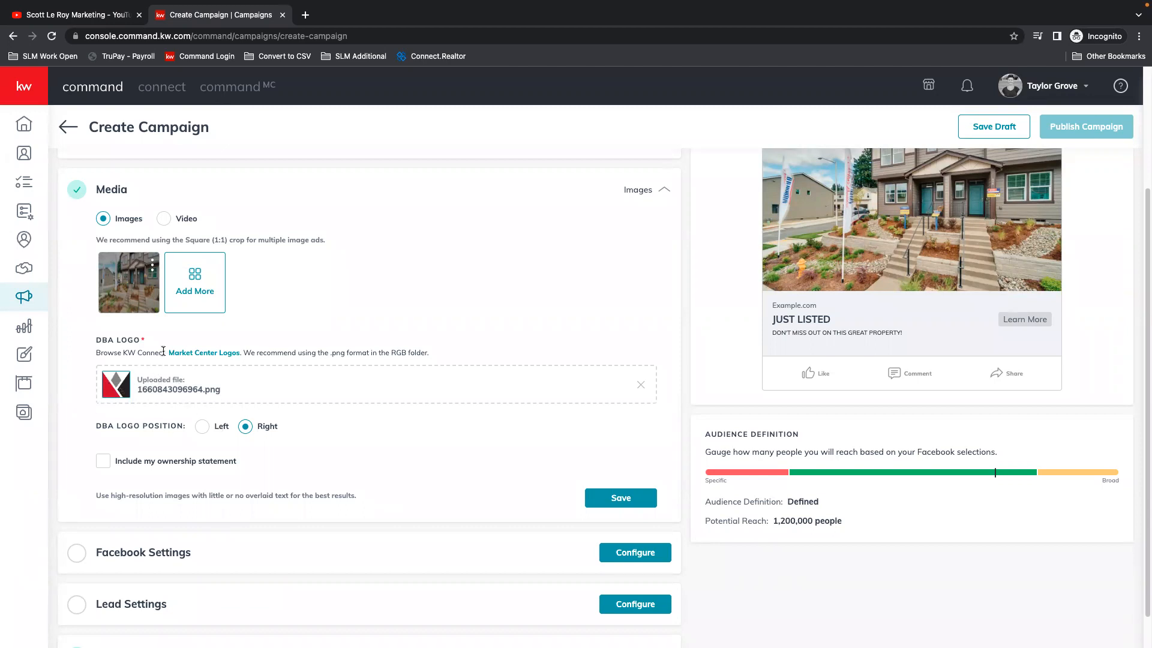
scroll(144, 392, down, 1)
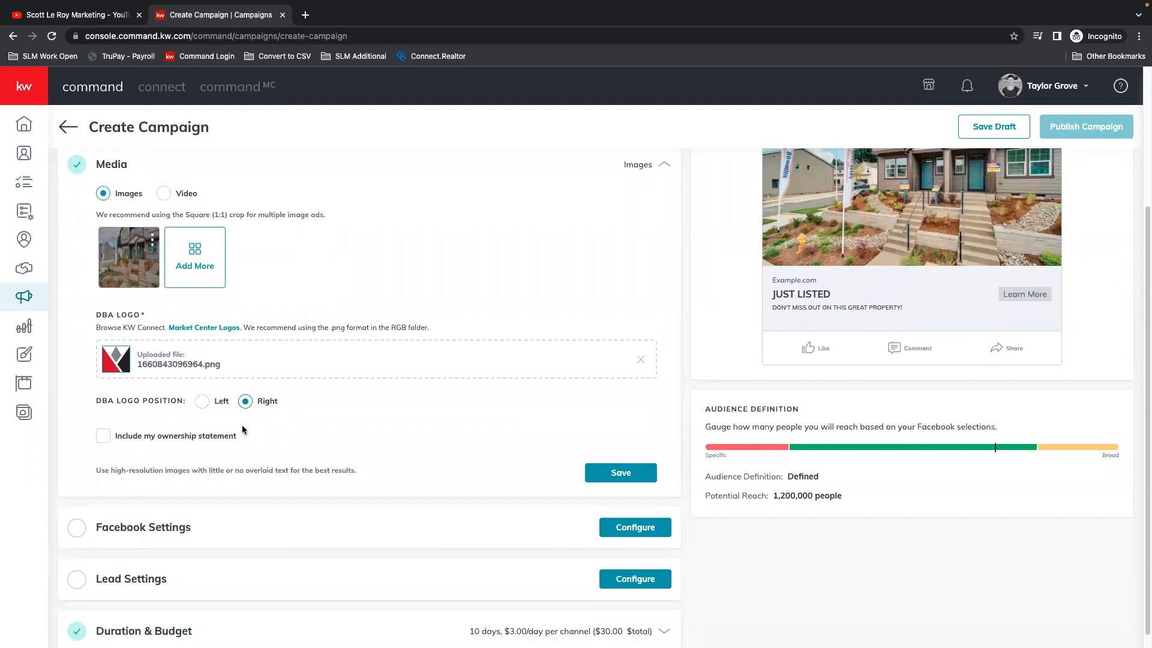
click(202, 402)
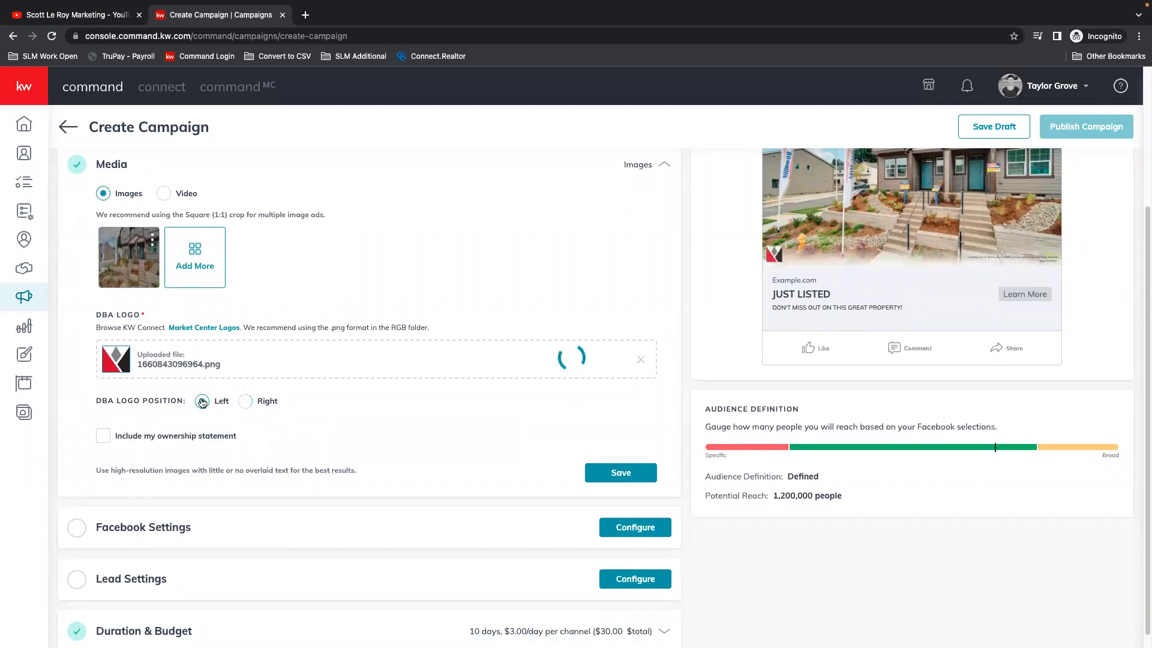
scroll(960, 288, up, 3)
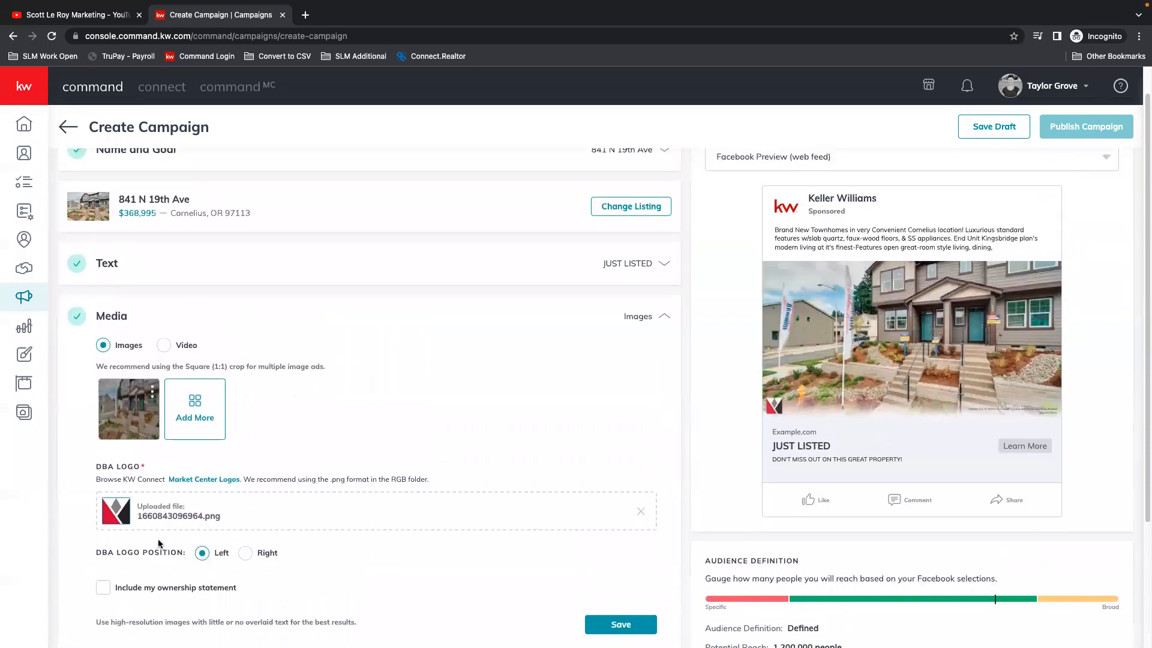
click(246, 554)
Step: Include the ownership statement "Each office is independently owned and operated." on the ad image and save the media settings
click(104, 588)
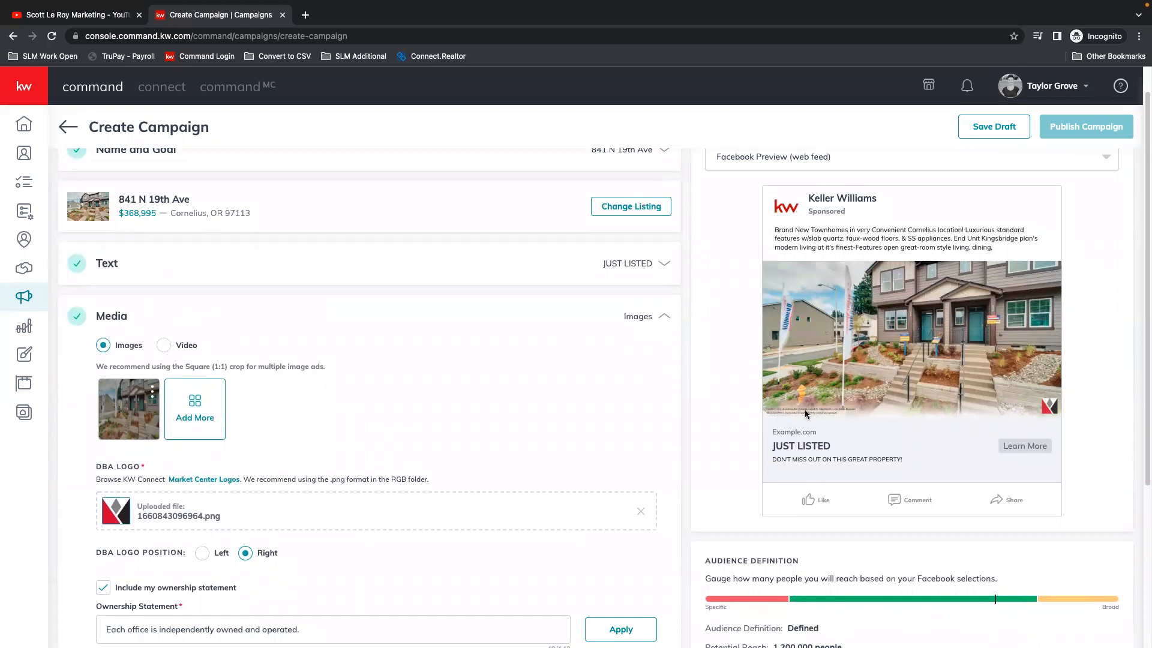
scroll(246, 614, down, 3)
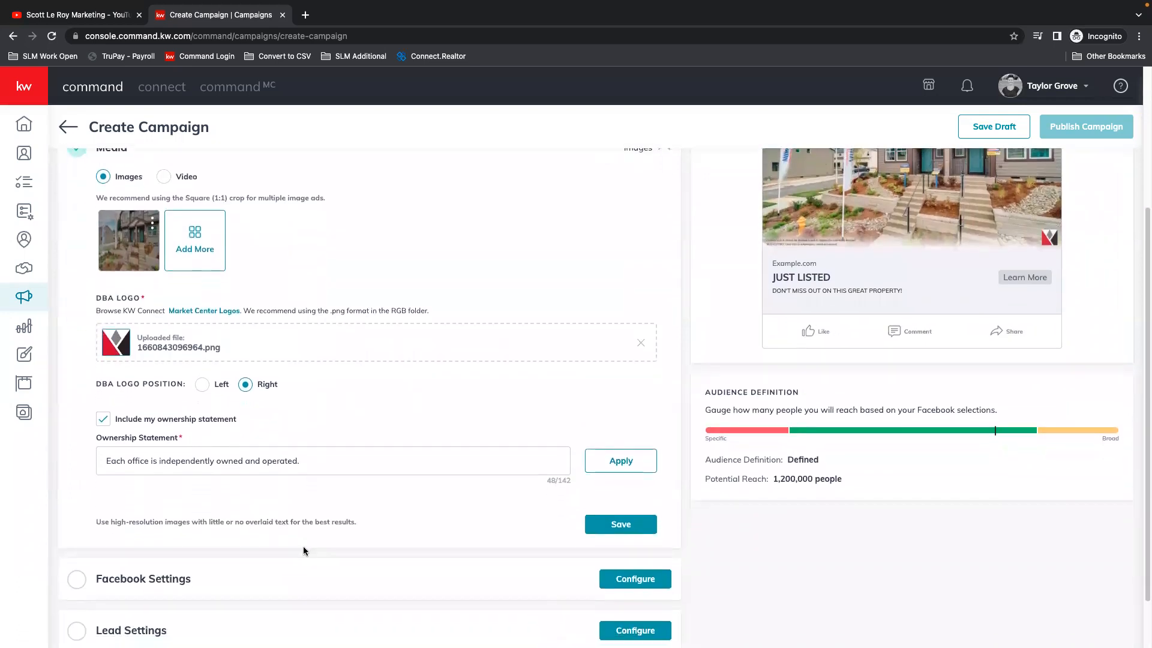
click(614, 468)
click(625, 515)
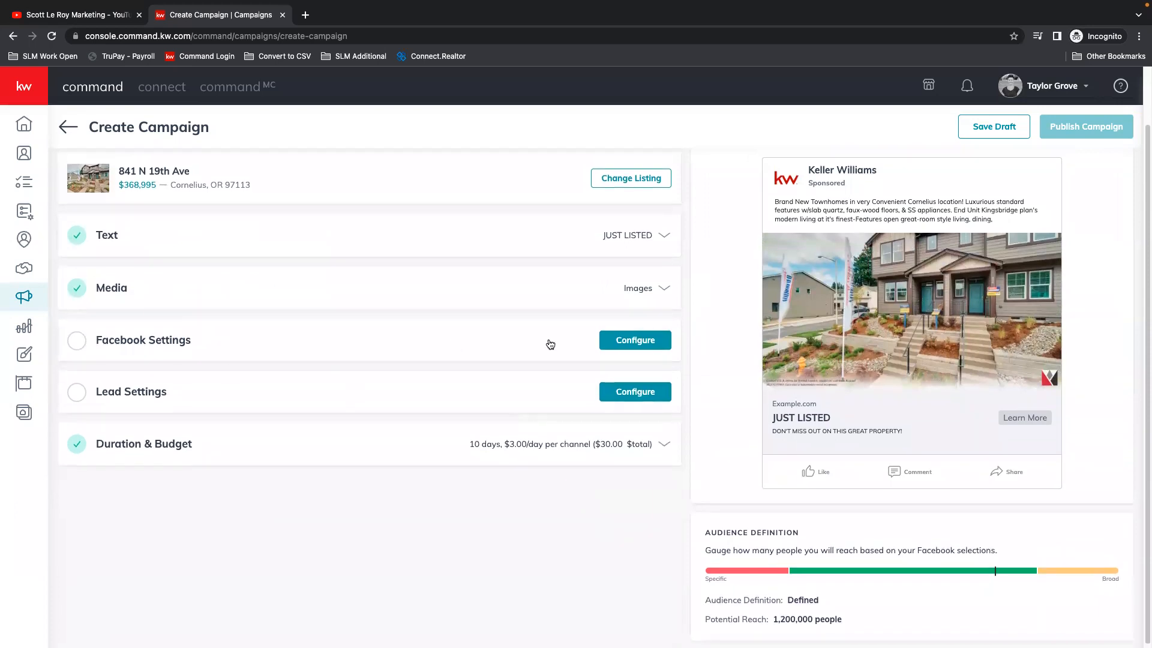
Step: Open the Facebook Settings, check the connected account options, and refresh the list of business pages
click(623, 341)
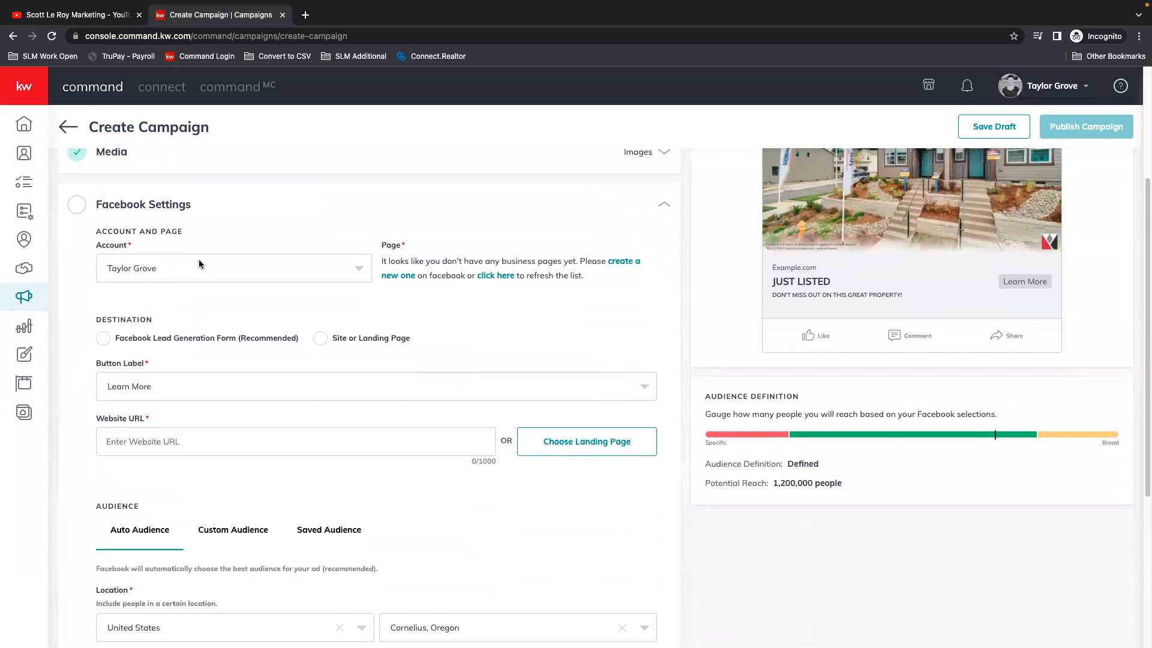
click(160, 271)
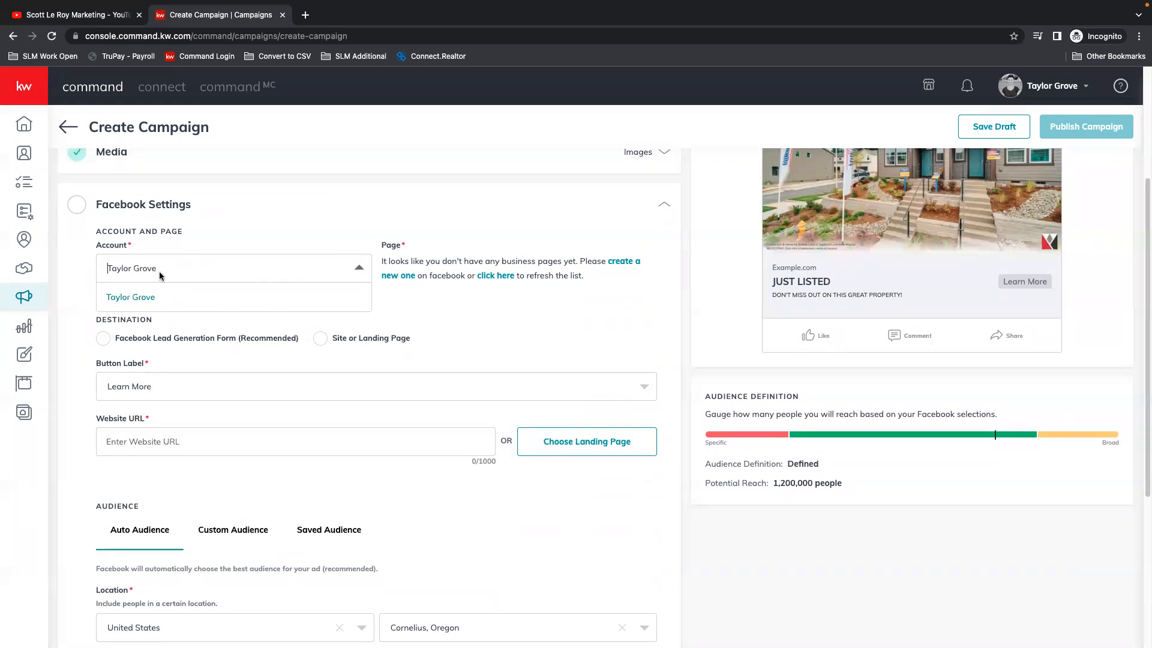
click(201, 269)
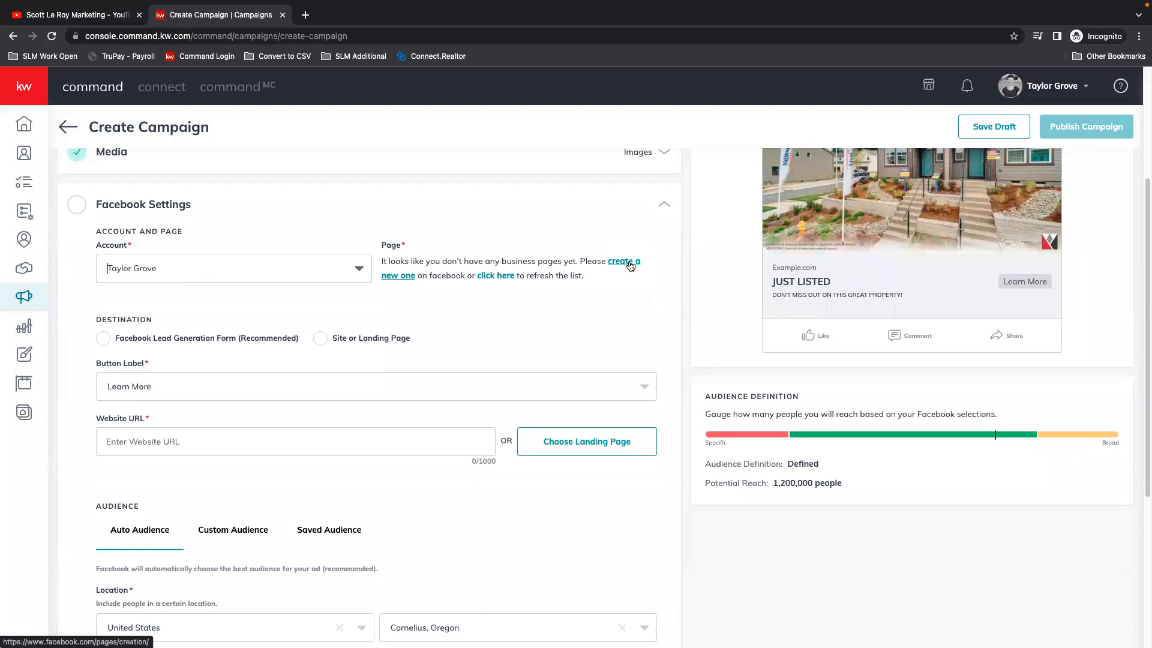
click(492, 276)
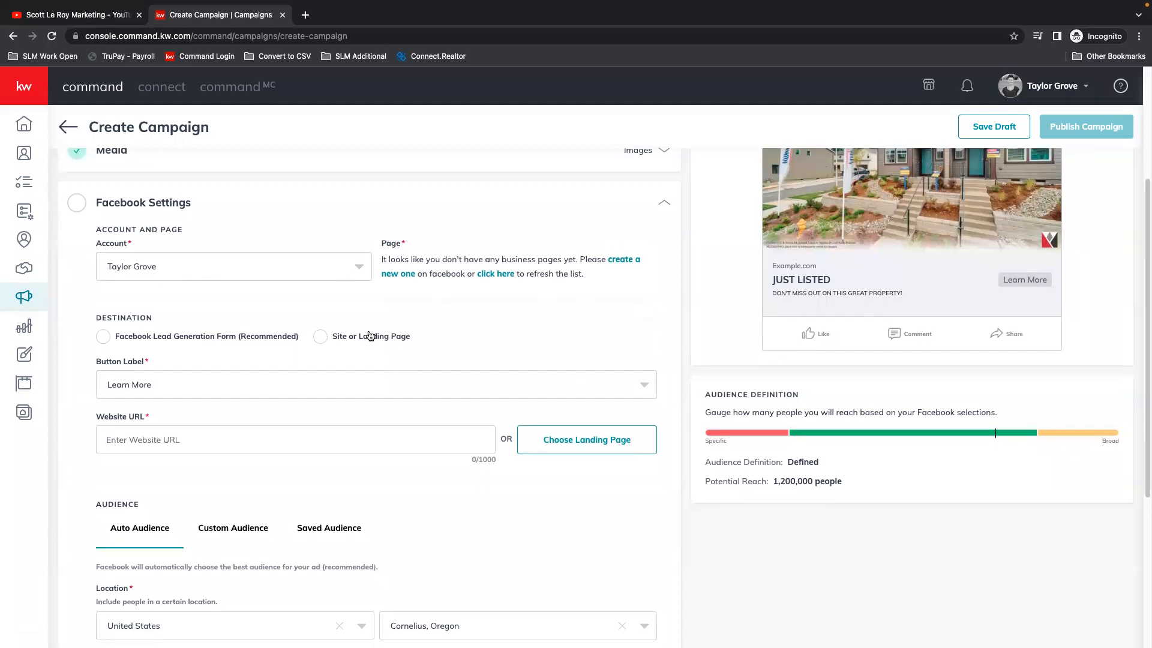
Step: Set the ad destination to Site or Landing Page with the button label Learn More
click(102, 336)
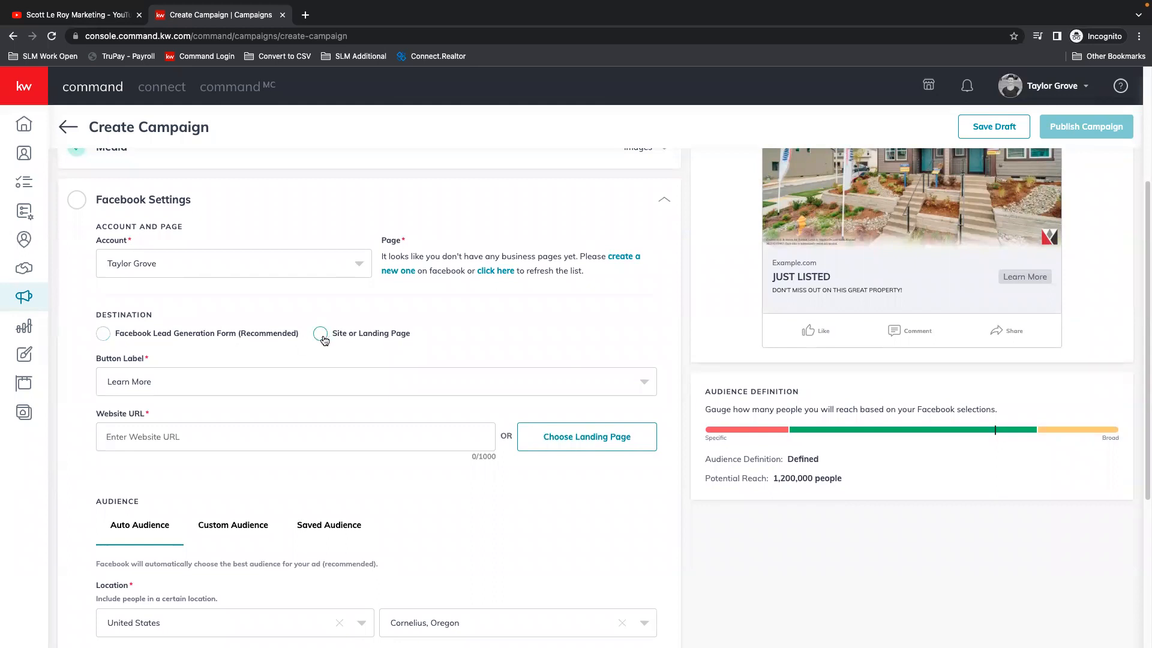
click(356, 337)
click(129, 382)
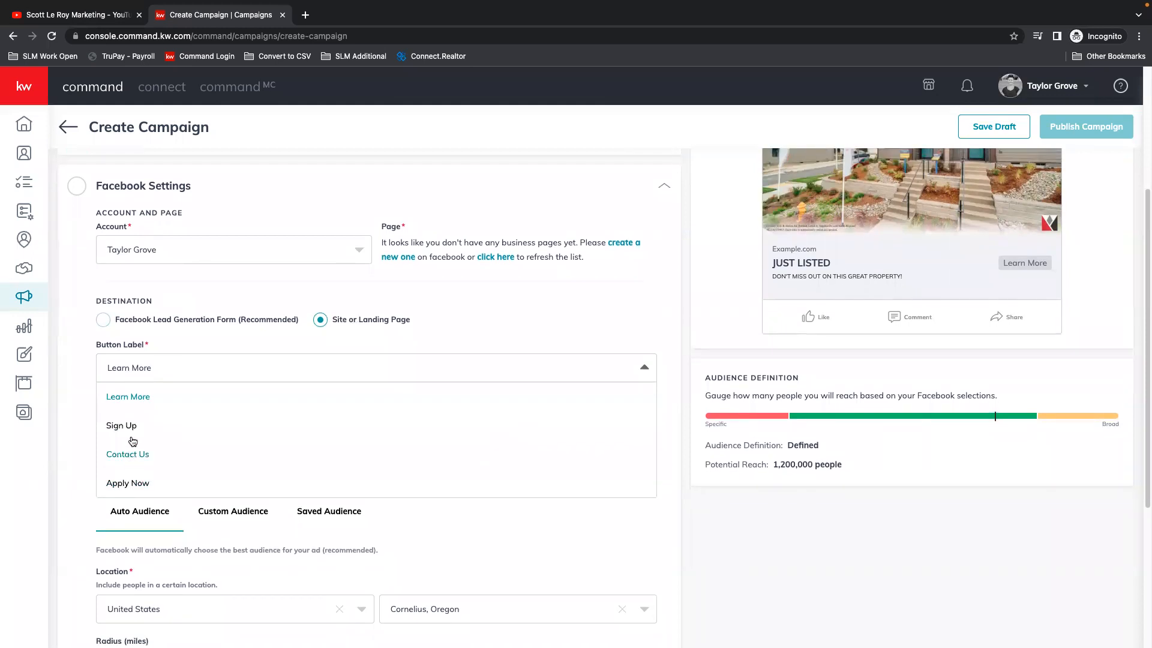
click(145, 397)
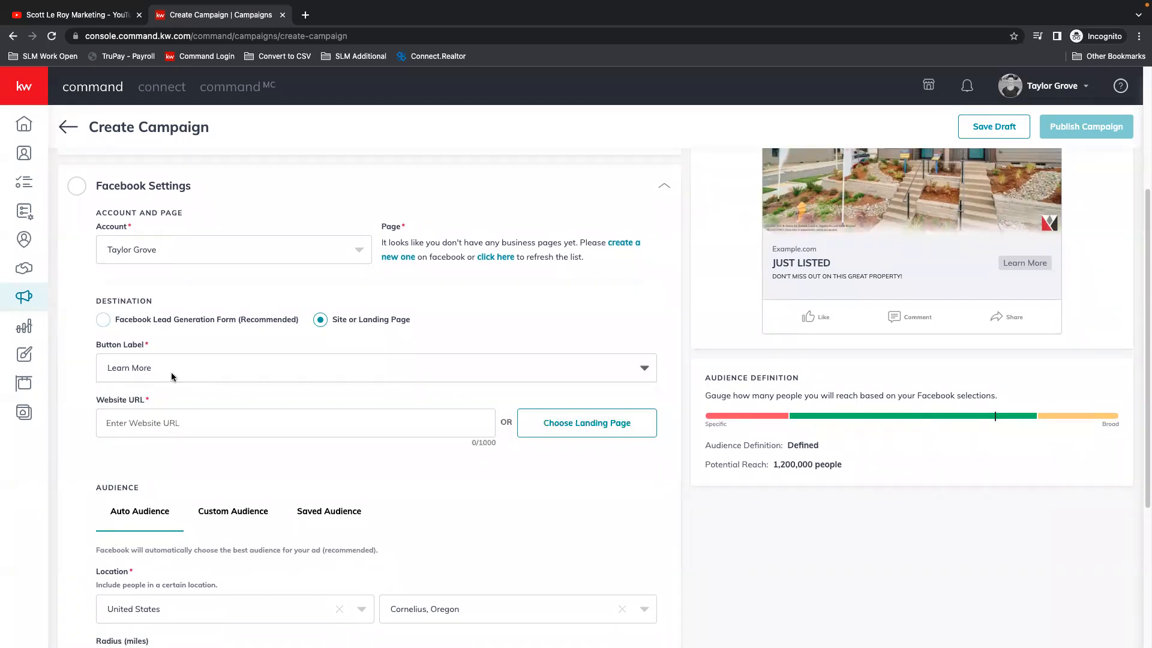
click(141, 428)
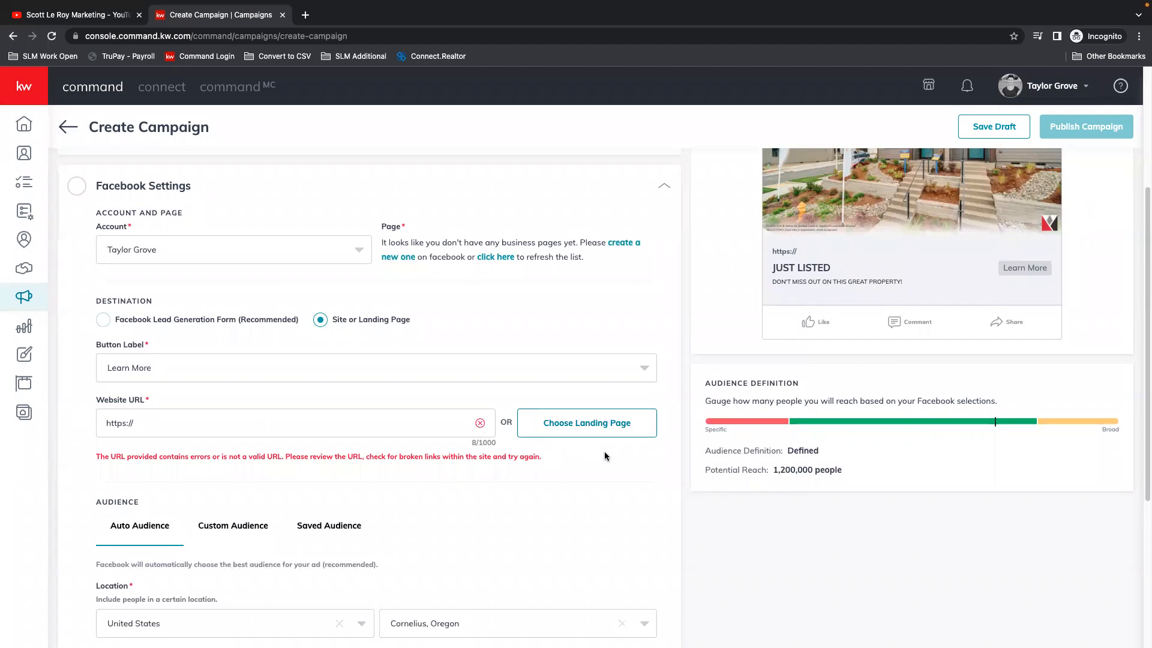
click(583, 427)
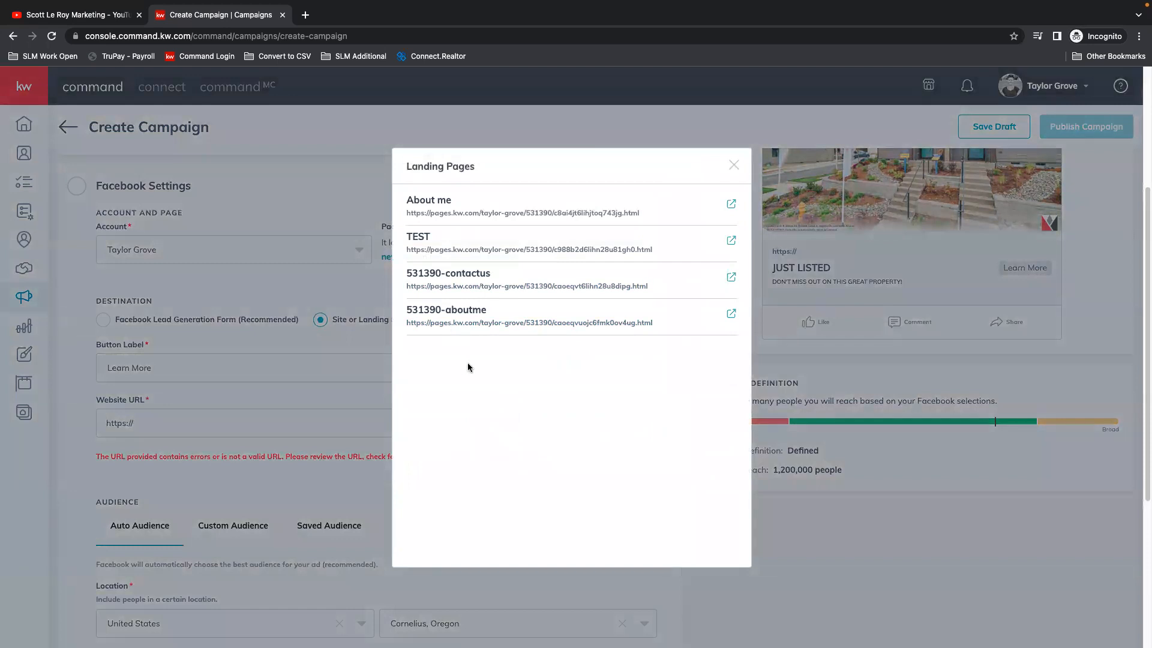
click(735, 165)
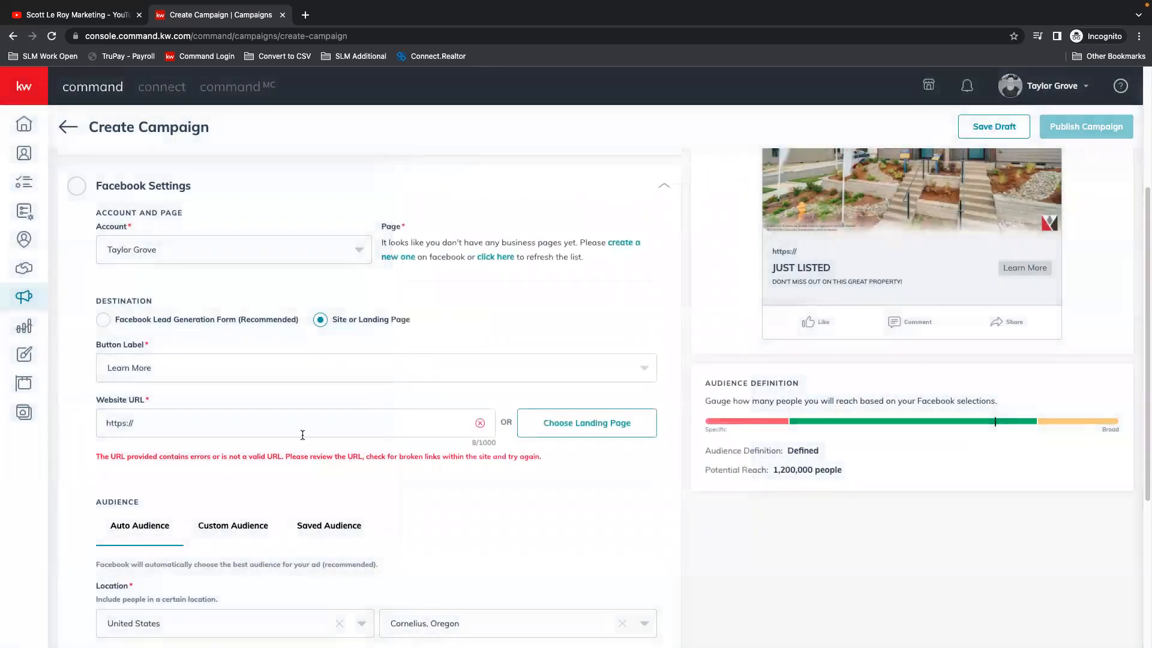
Step: Raise the Auto Audience radius around Cornelius, Oregon to 25 miles
scroll(574, 451, down, 1)
scroll(575, 450, down, 2)
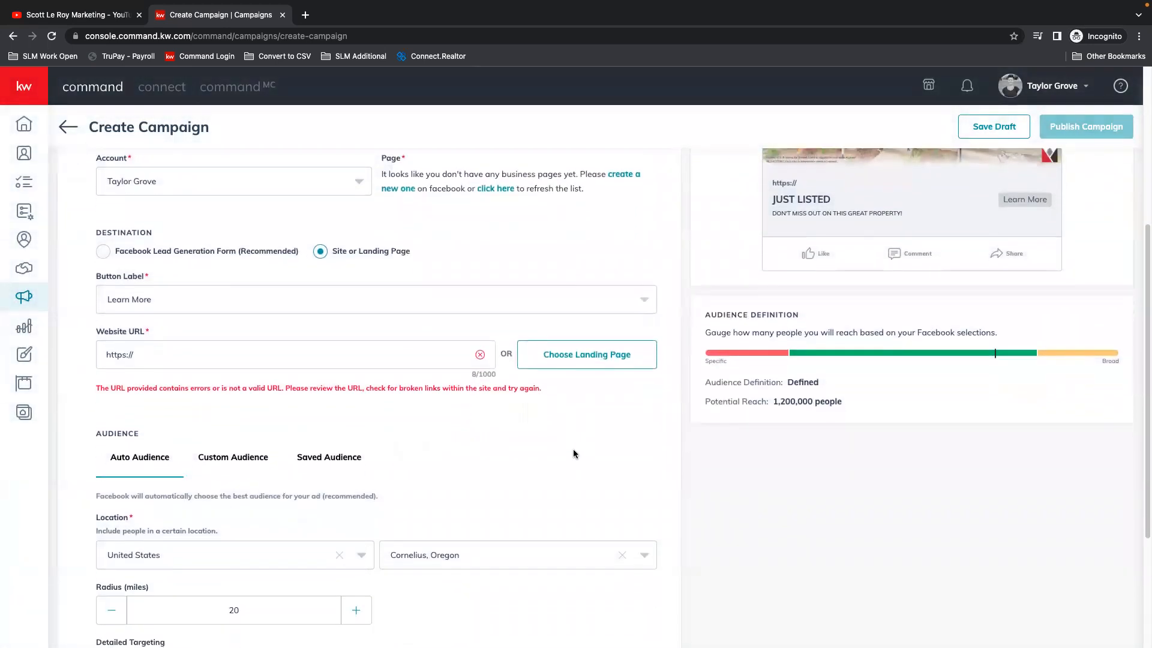
scroll(573, 449, down, 2)
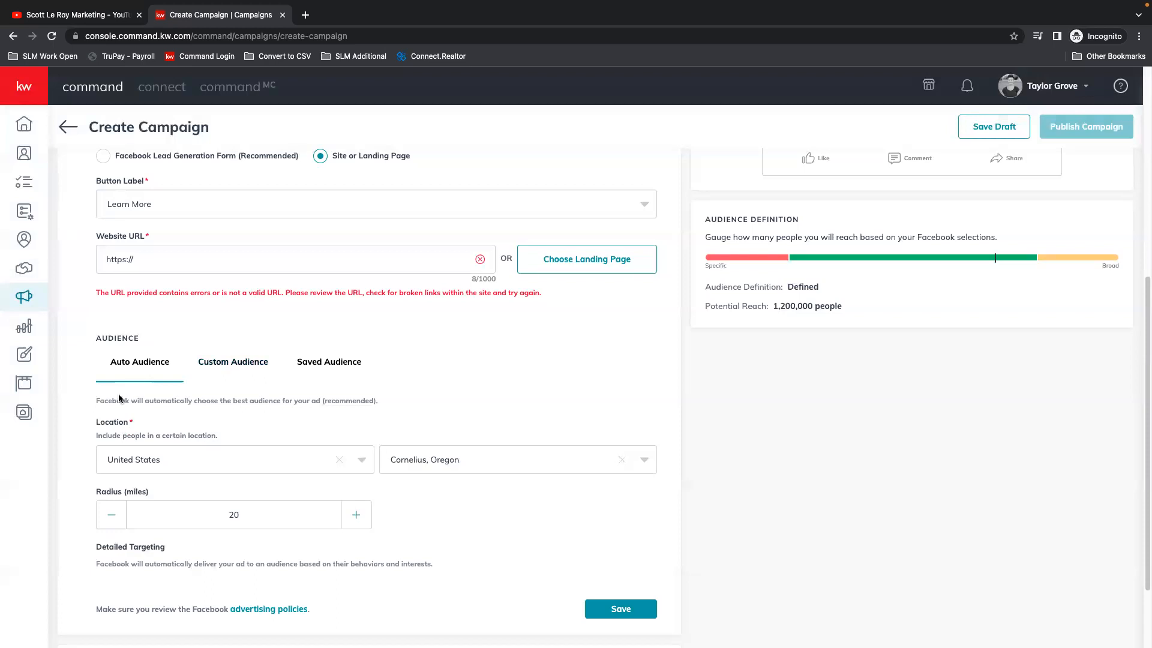
scroll(120, 399, down, 2)
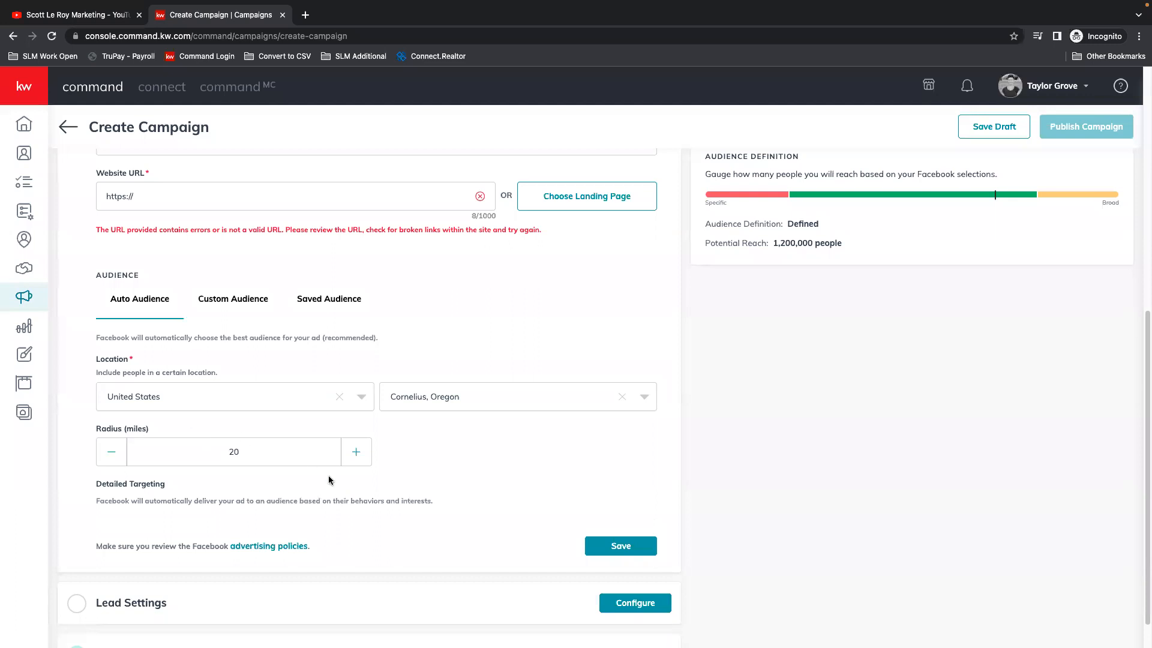
click(356, 454)
click(356, 454)
click(357, 455)
click(356, 454)
scroll(507, 441, down, 1)
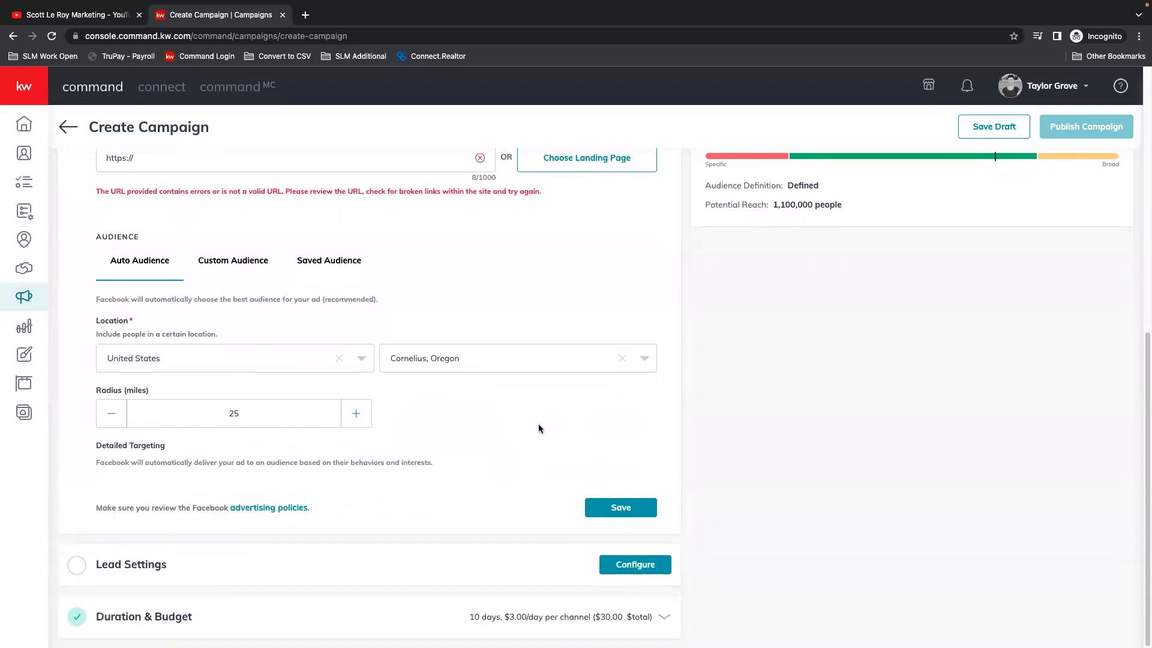
Step: Reduce the Auto Audience radius to 15 miles and check the potential reach
scroll(538, 429, up, 4)
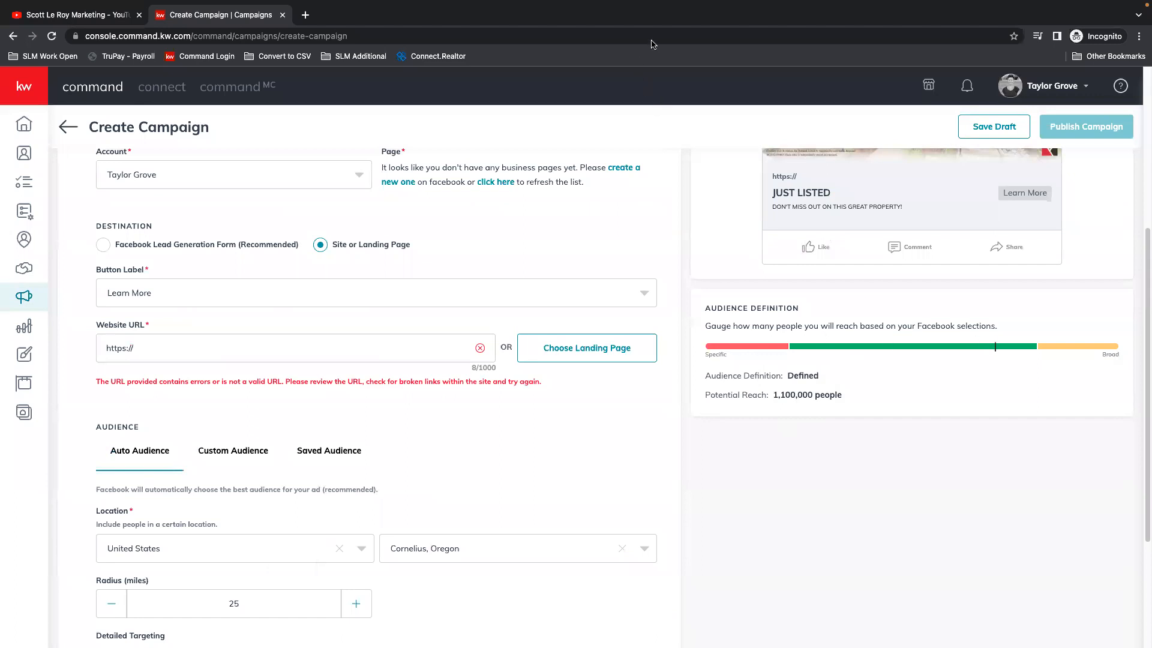
click(111, 605)
click(111, 604)
click(111, 606)
click(111, 606)
click(111, 606)
drag(248, 603, 191, 597)
text(15)
drag(767, 393, 706, 395)
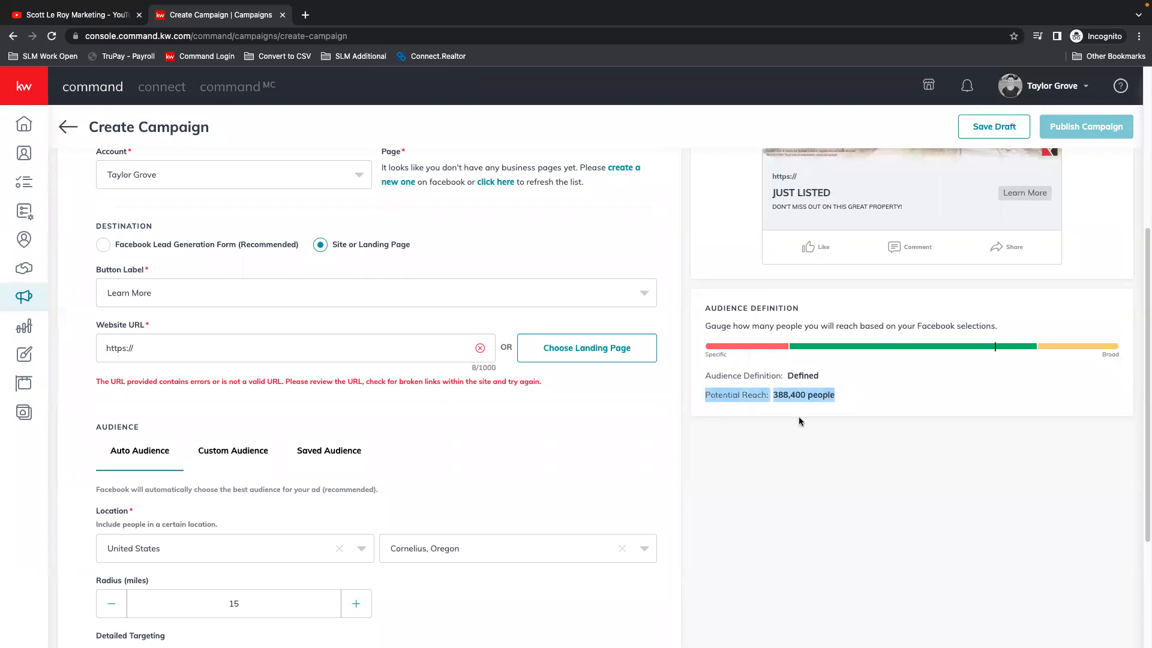
click(783, 411)
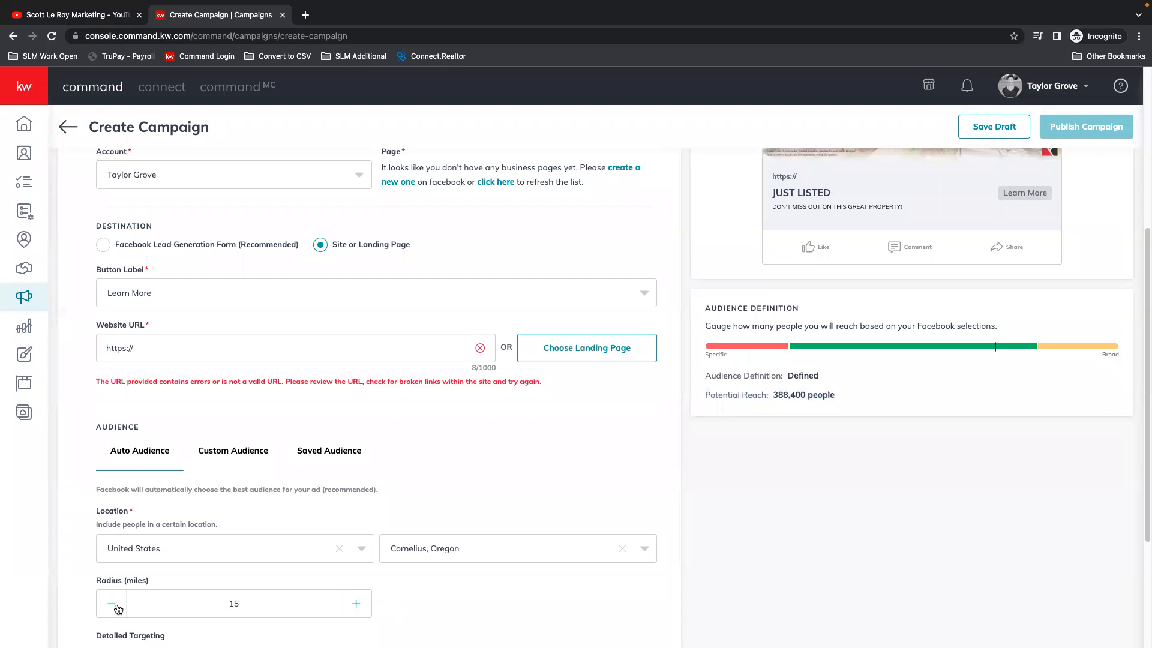
Step: Set the Auto Audience radius to 19 miles
click(367, 605)
click(367, 605)
click(368, 605)
scroll(495, 498, down, 3)
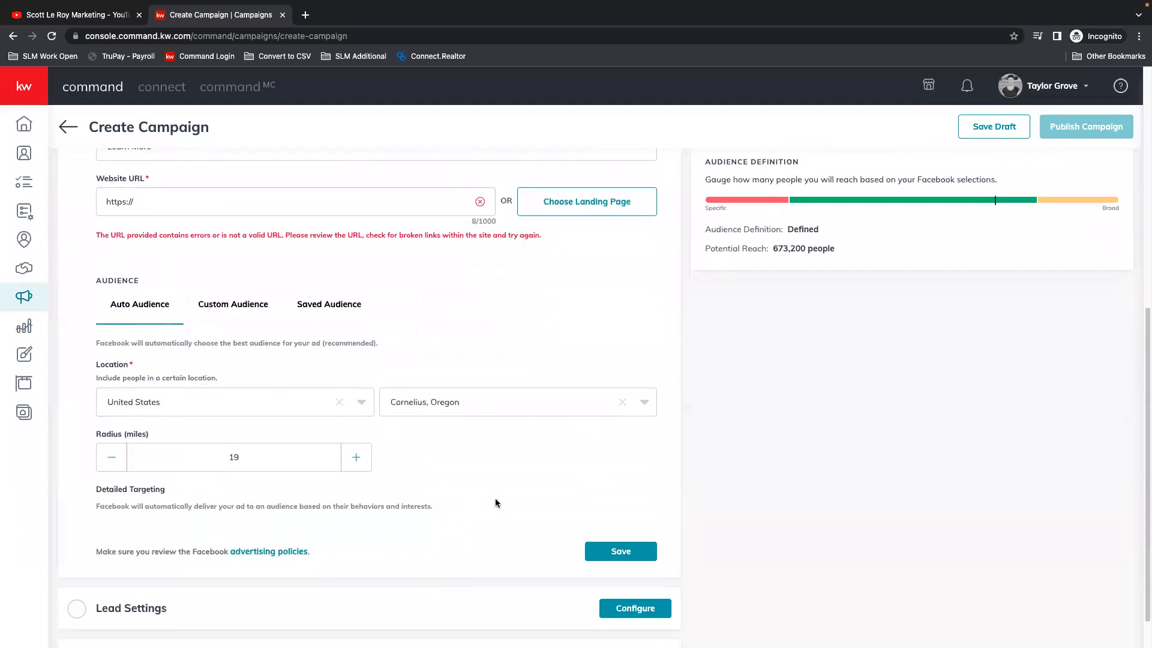
scroll(366, 451, down, 1)
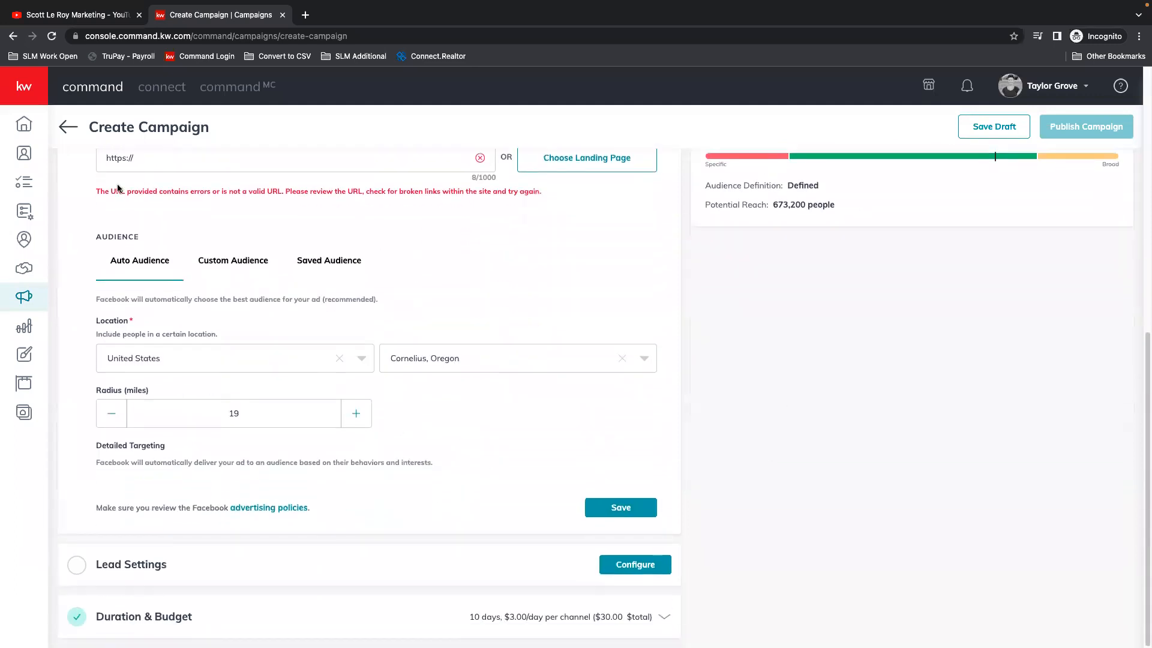
Step: Switch to a custom audience, enable targeting of the database, and check the list of database audiences
click(222, 261)
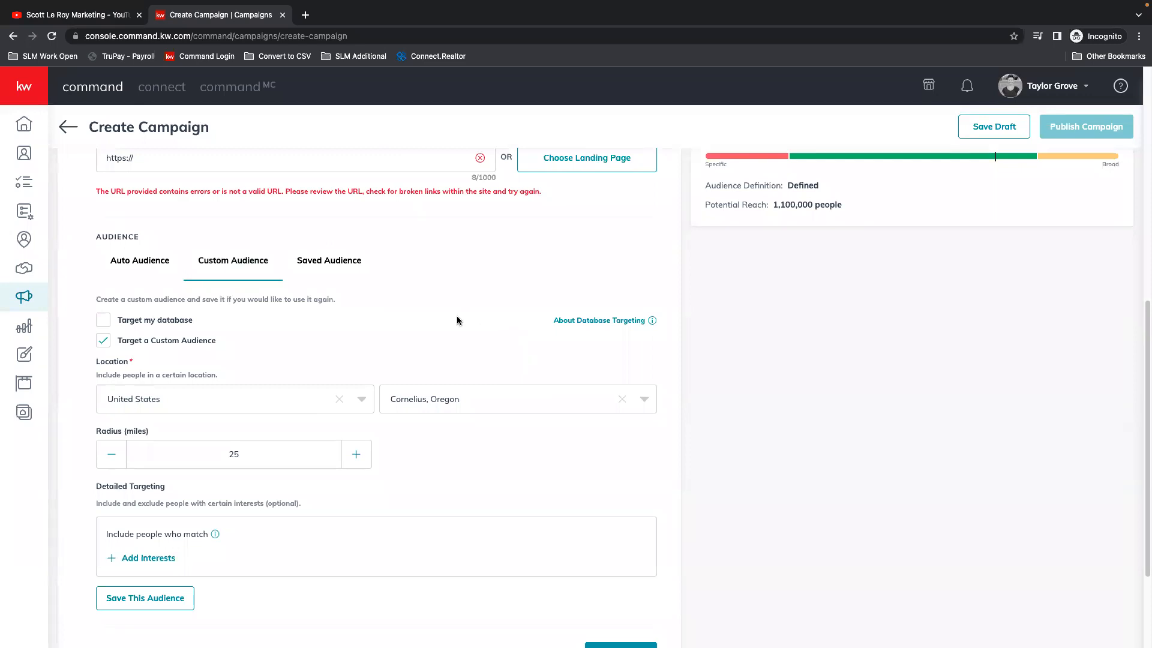
scroll(456, 334, up, 1)
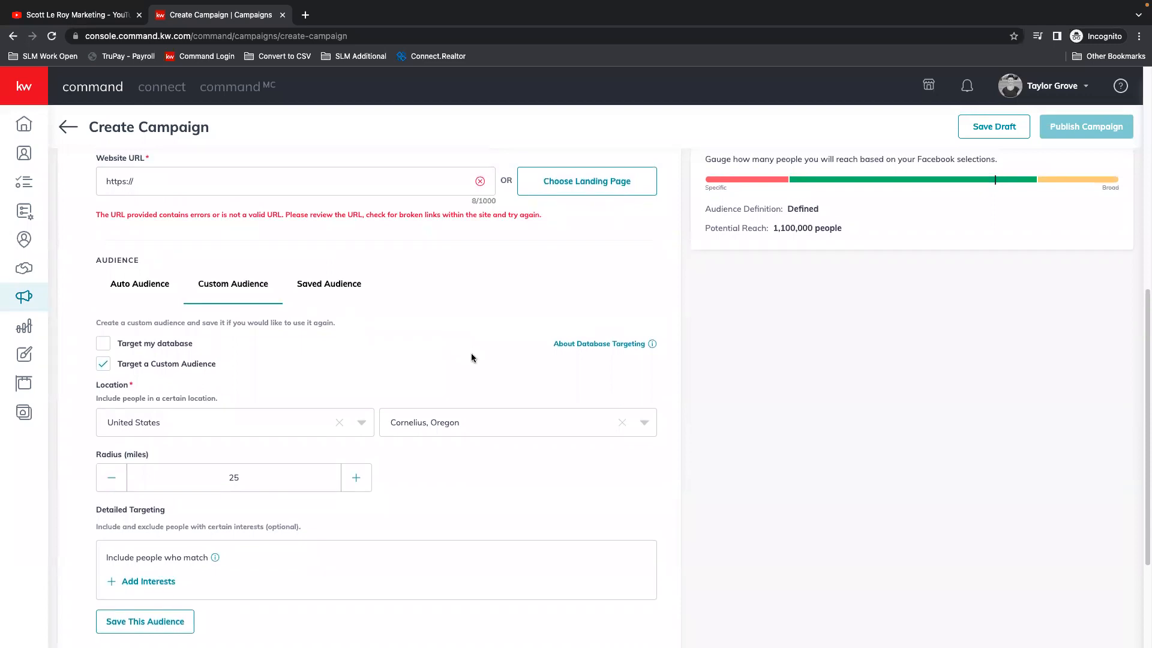
click(100, 344)
click(182, 371)
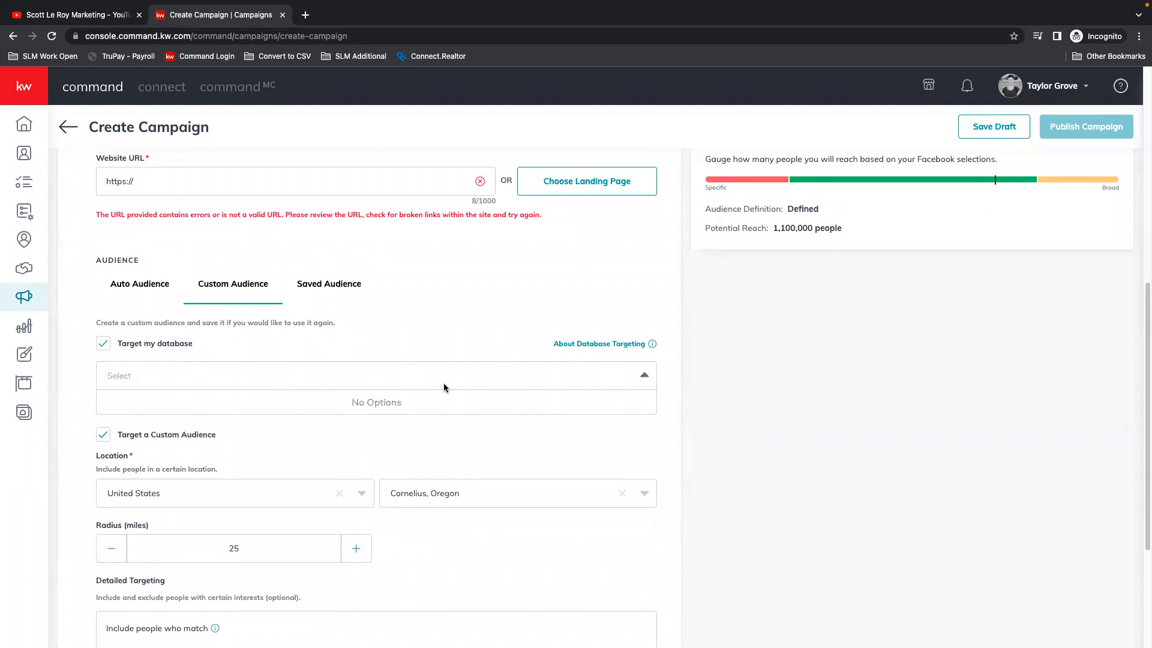
click(508, 389)
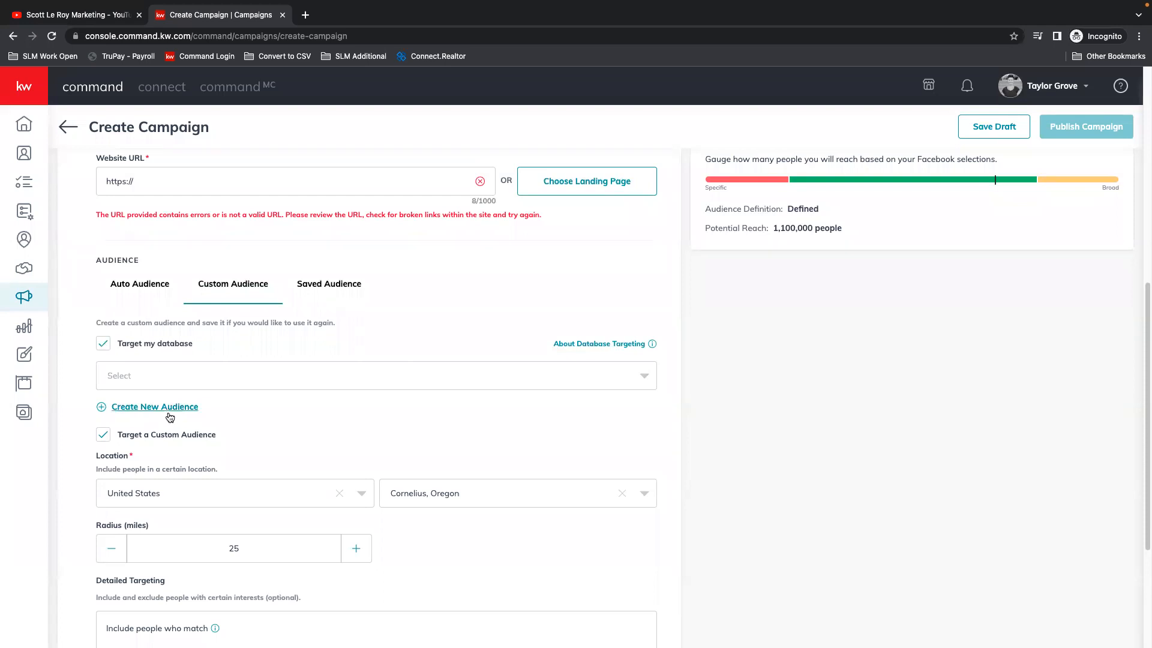
Step: Search the database audiences for a person's name, clear the search, and close the list
click(148, 363)
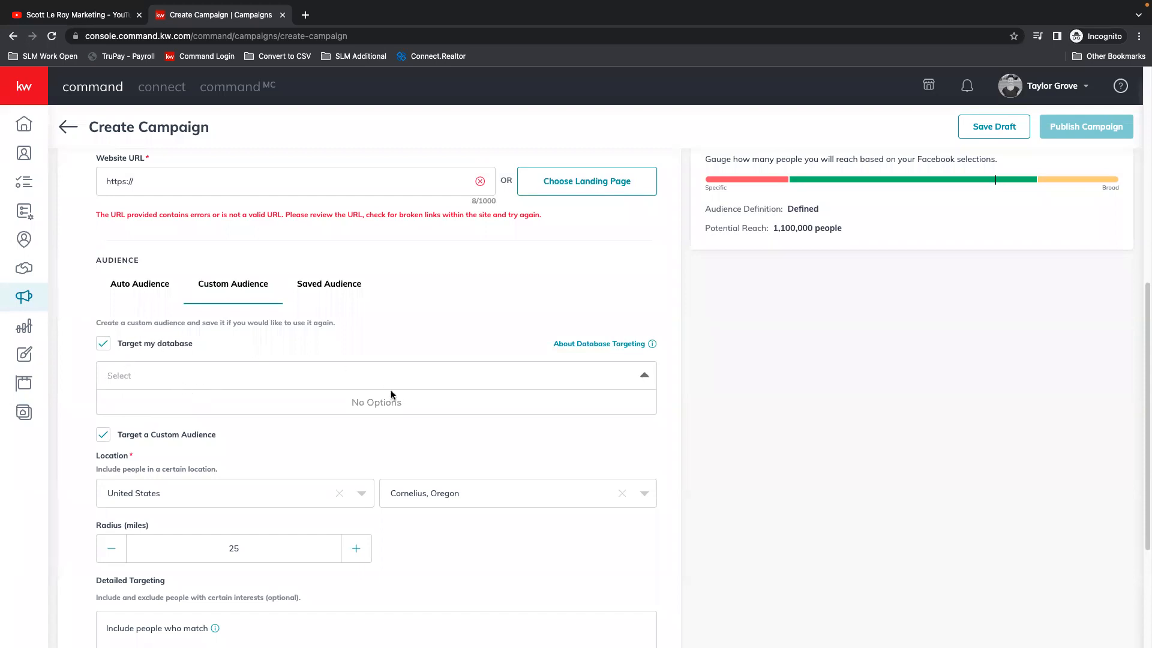
text(TAYLOR)
key(BackSpace)
key(BackSpace)
key(BackSpace)
key(BackSpace)
key(BackSpace)
click(256, 341)
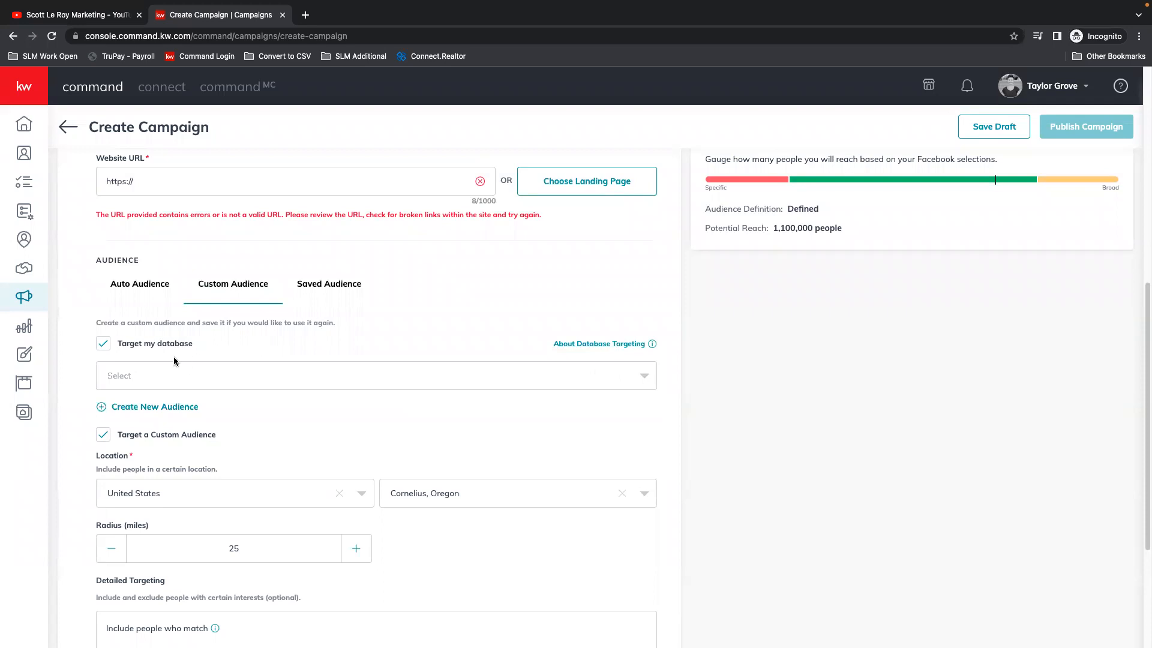
Step: Turn off targeting of the database in the custom audience and check the list of saved audiences
click(117, 344)
scroll(255, 369, down, 1)
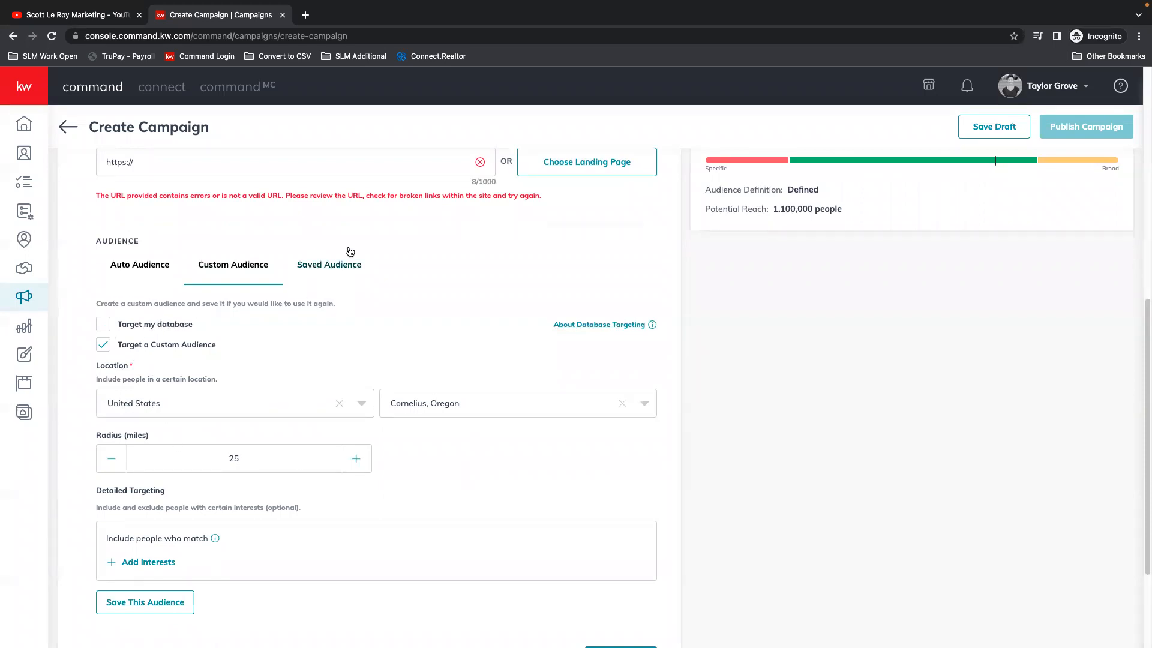
click(329, 265)
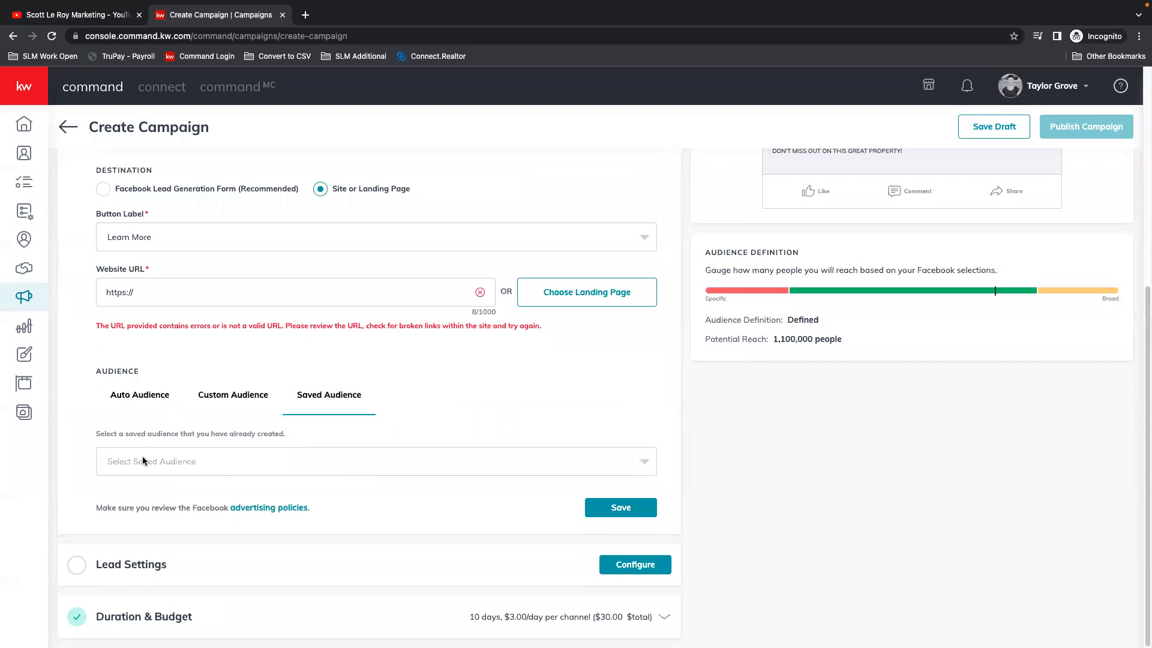
click(645, 463)
click(648, 464)
Step: Return to Auto Audience and try to switch the ad's destination to the Facebook Lead Generation Form
click(135, 398)
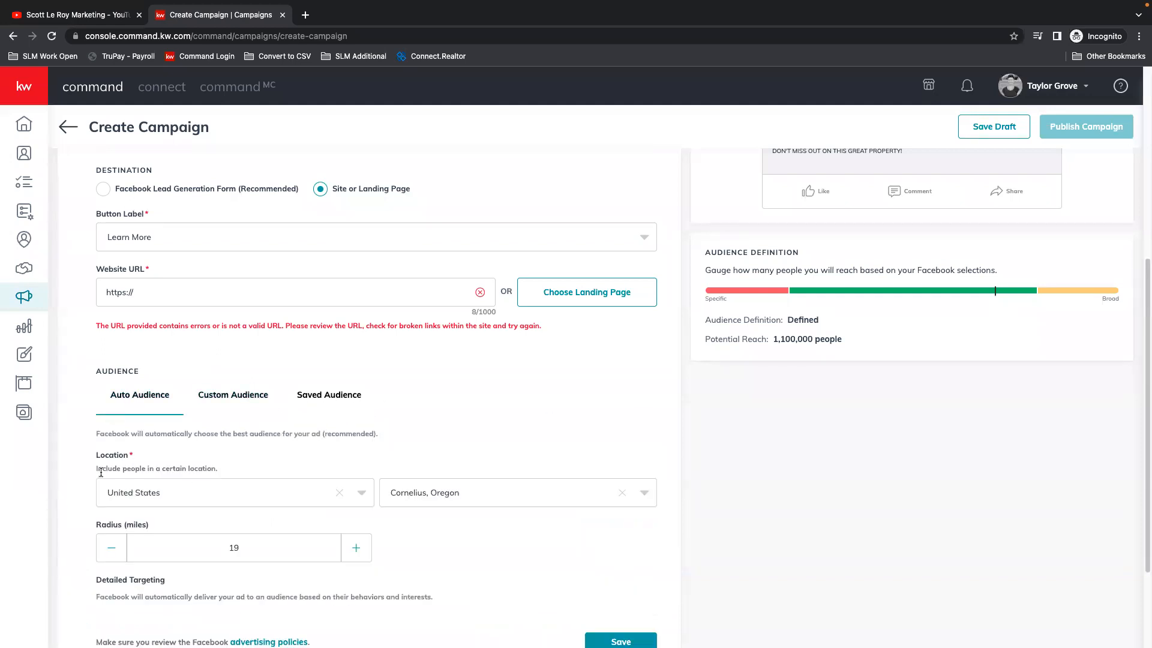
scroll(477, 530, down, 3)
scroll(586, 521, up, 7)
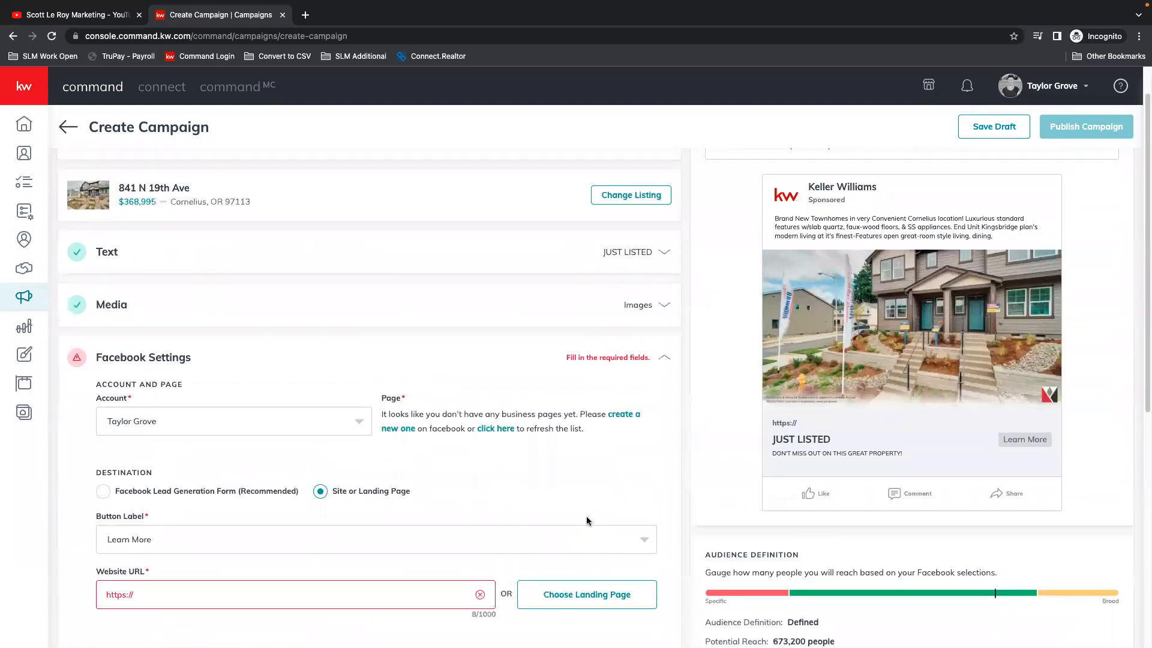
scroll(419, 482, down, 5)
scroll(144, 285, up, 2)
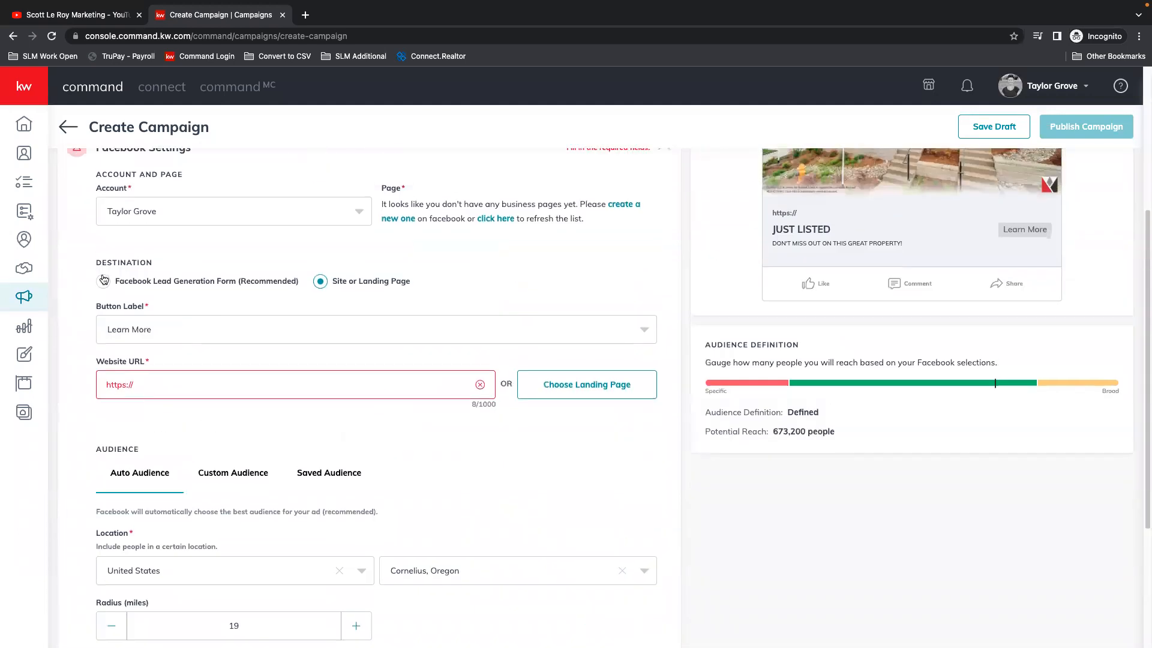
click(105, 291)
scroll(412, 492, down, 4)
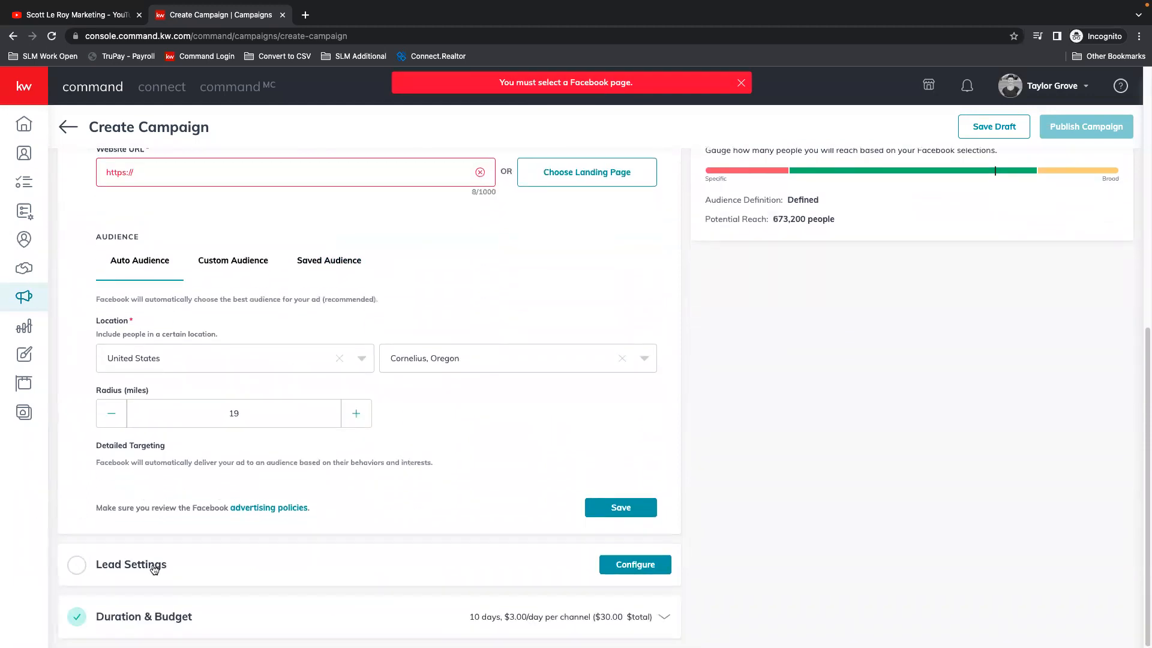
Step: Configure the Lead Settings to auto-tag incoming leads with the "lead" contact tag
click(612, 565)
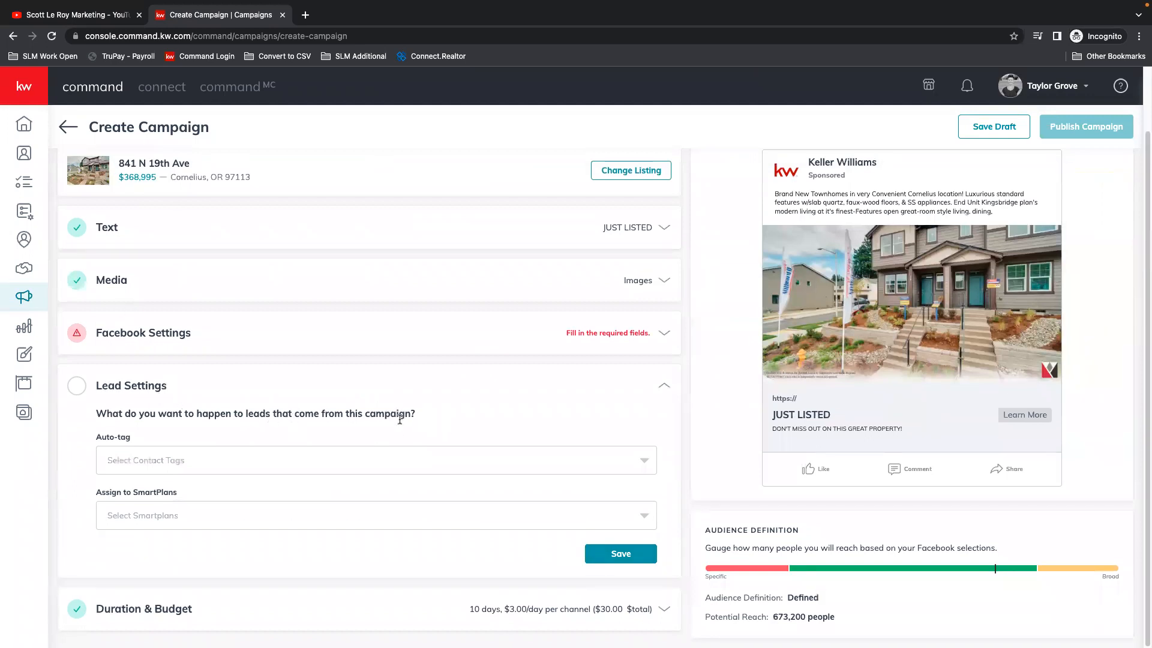
click(177, 458)
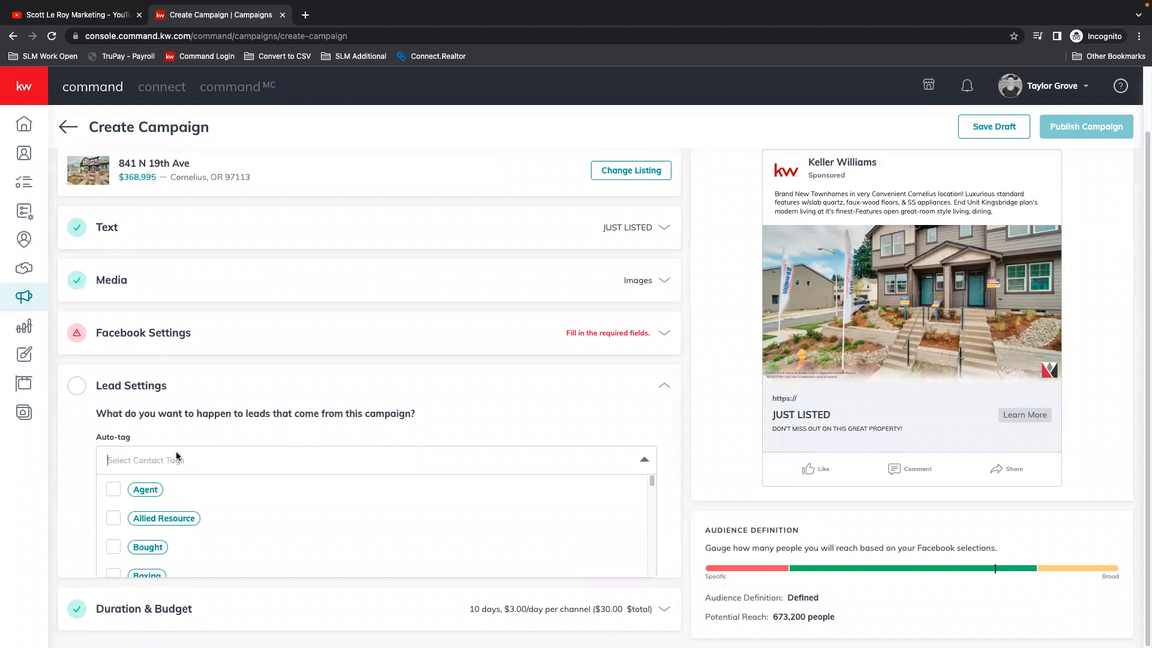
scroll(351, 533, down, 3)
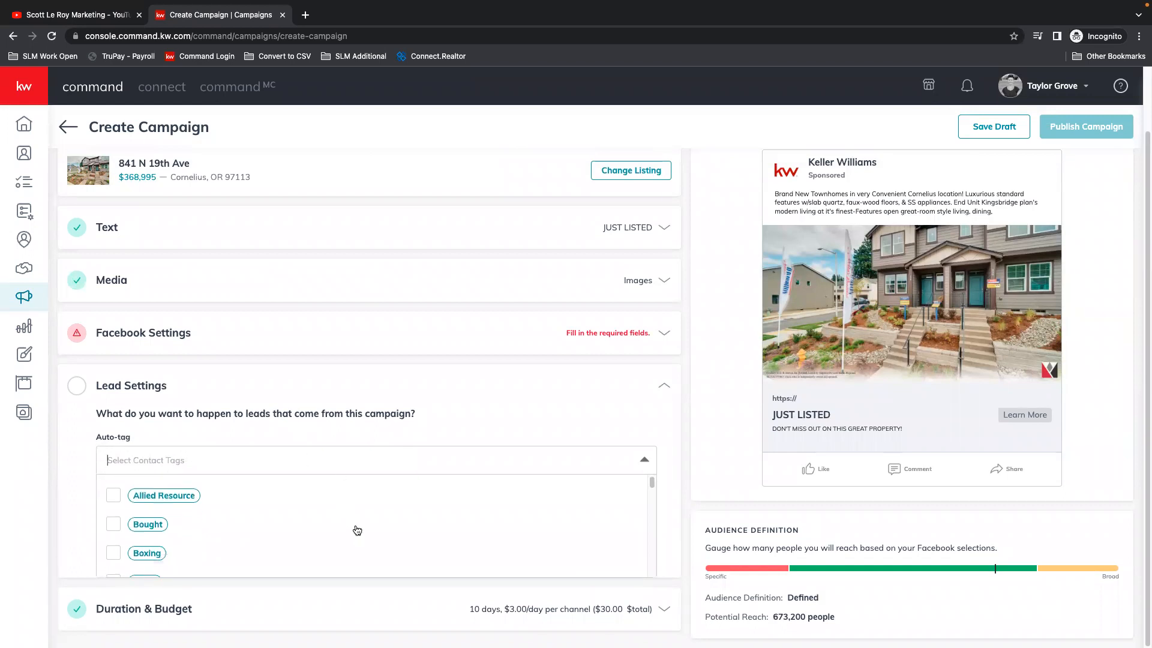
scroll(357, 530, down, 3)
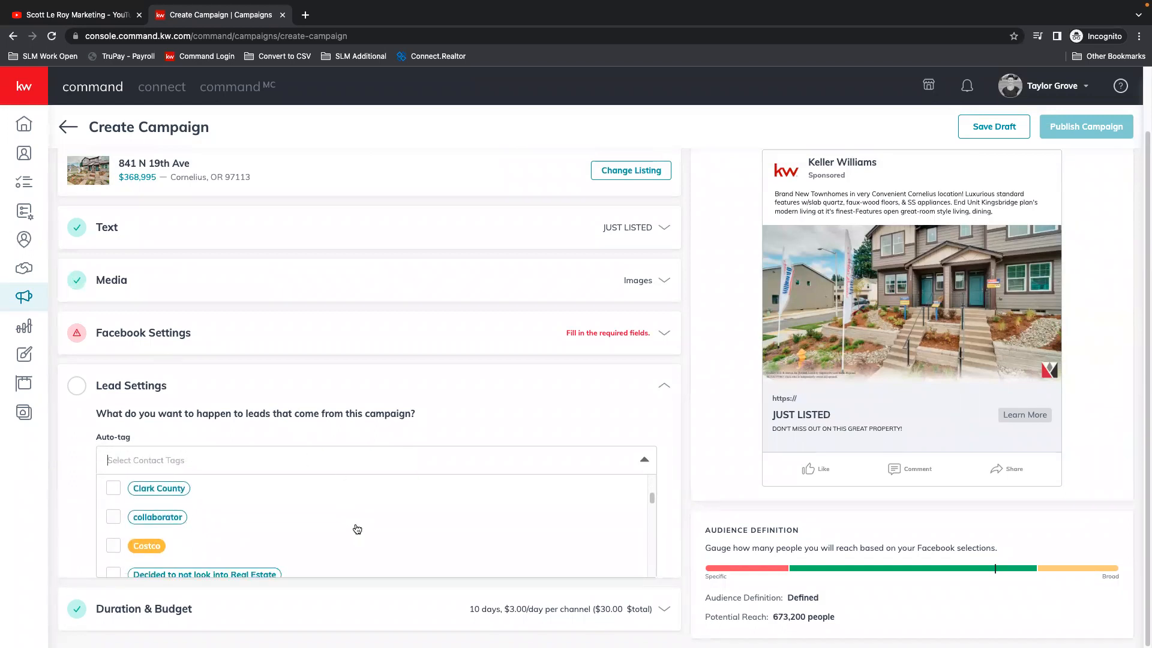
scroll(435, 531, down, 2)
scroll(458, 534, down, 5)
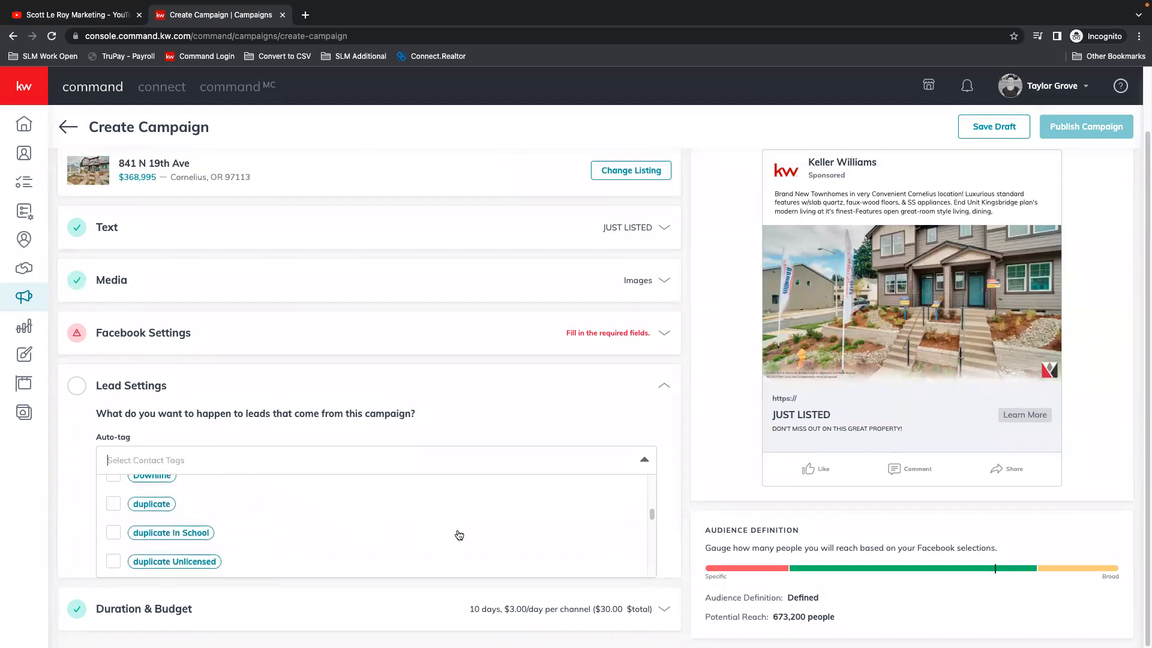
scroll(459, 534, down, 2)
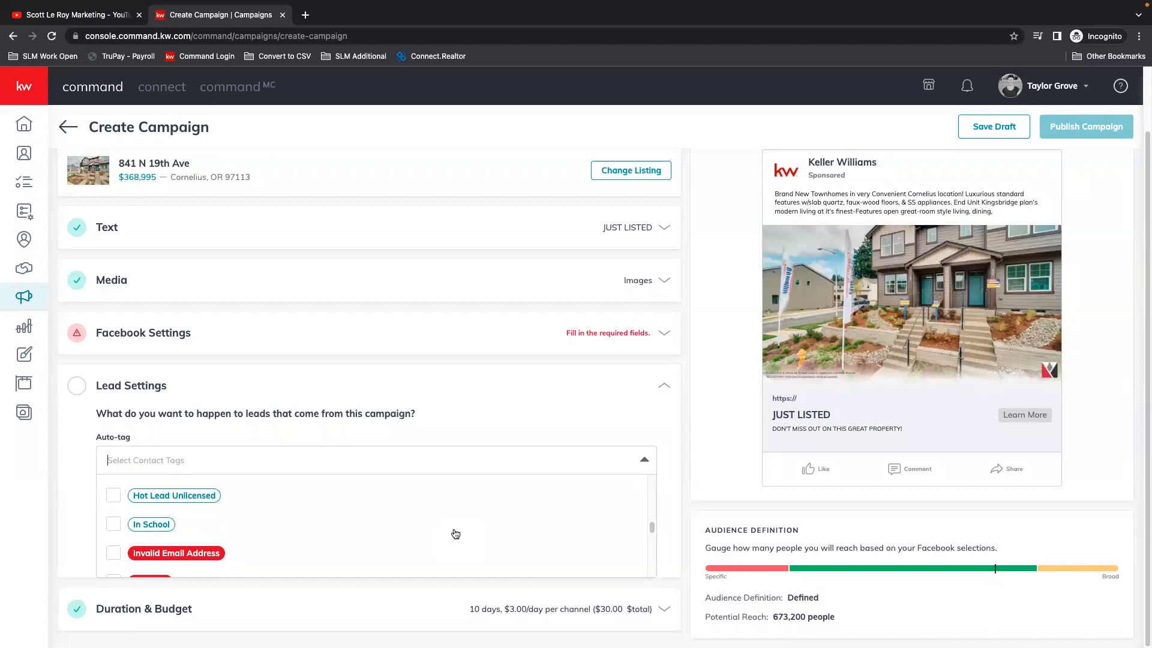
scroll(457, 530, down, 2)
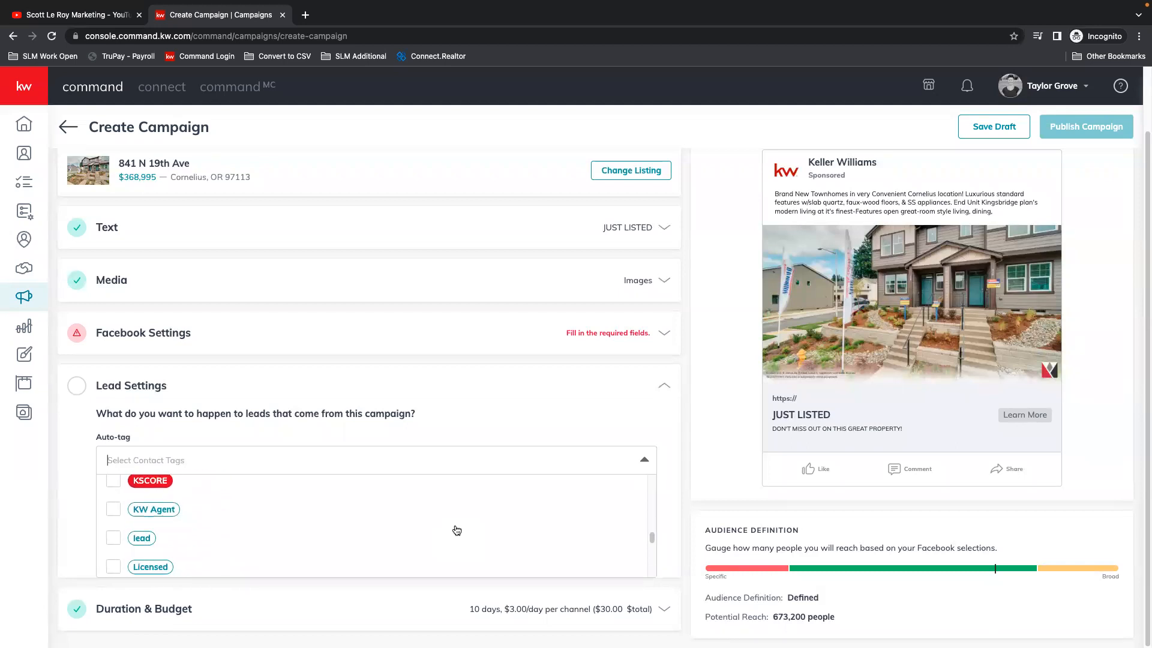
click(129, 529)
Step: Browse the remaining contact tags and add the agent's own contacts tag to the auto-tags
scroll(363, 546, down, 4)
scroll(438, 547, down, 2)
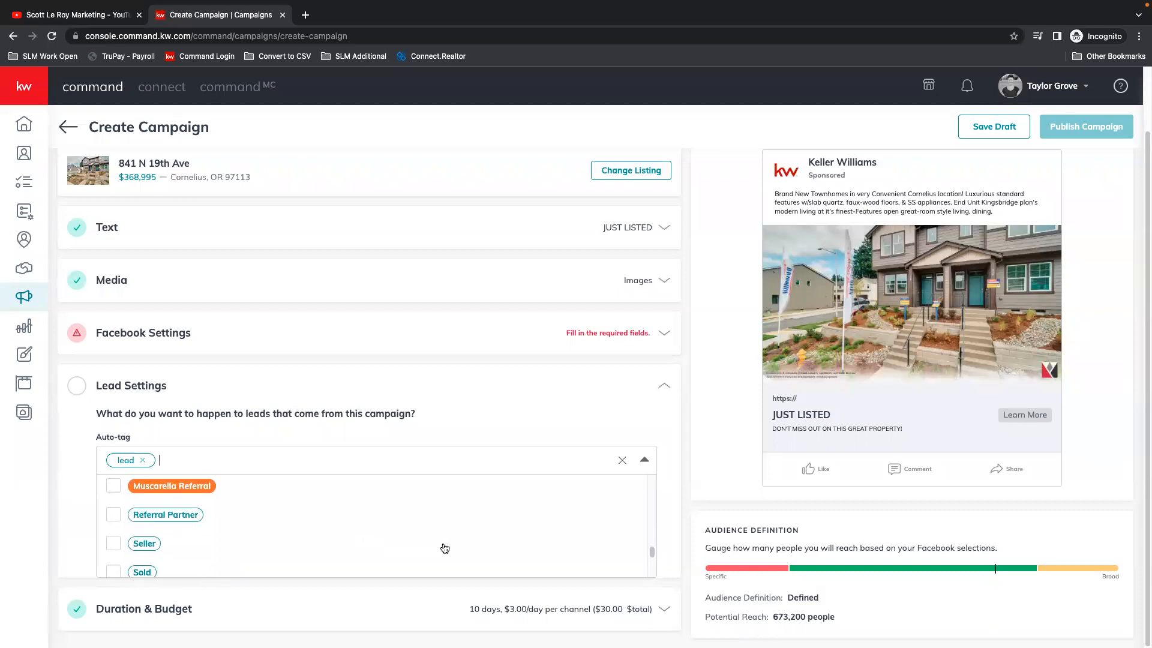
scroll(436, 545, down, 1)
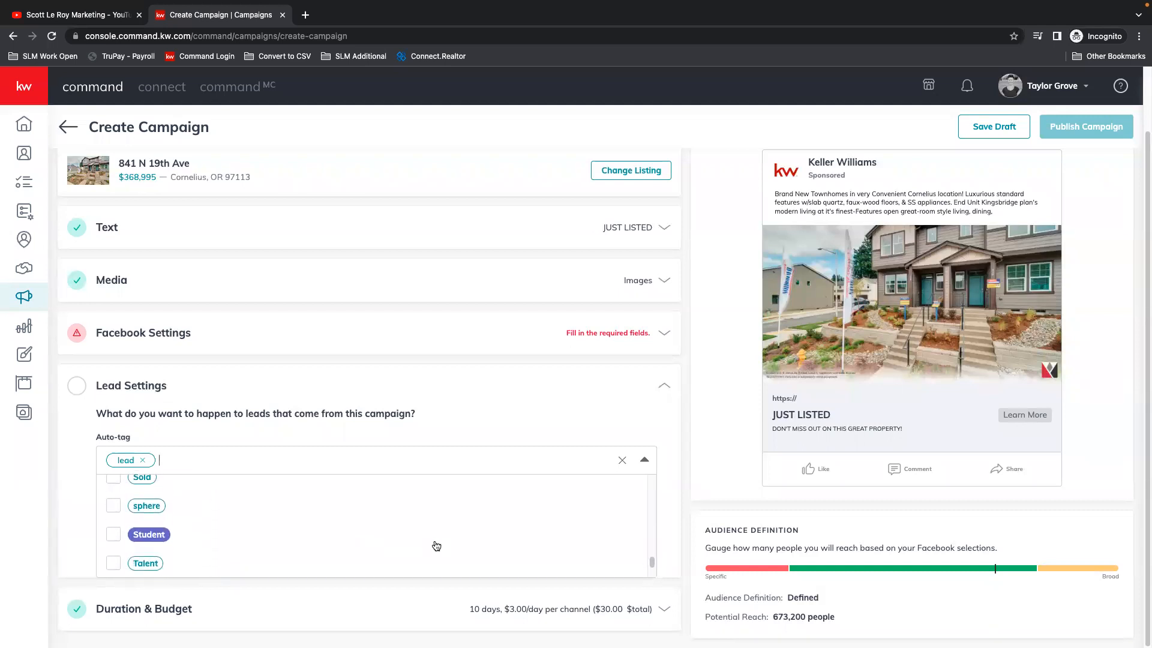
scroll(439, 545, down, 4)
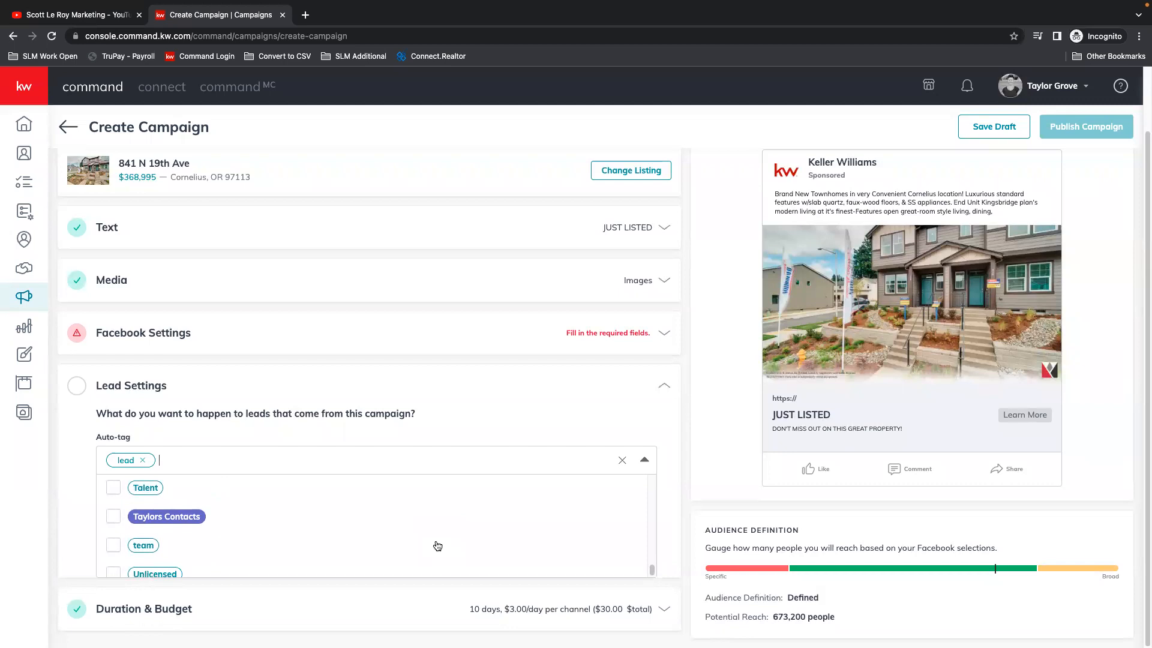
scroll(439, 544, down, 1)
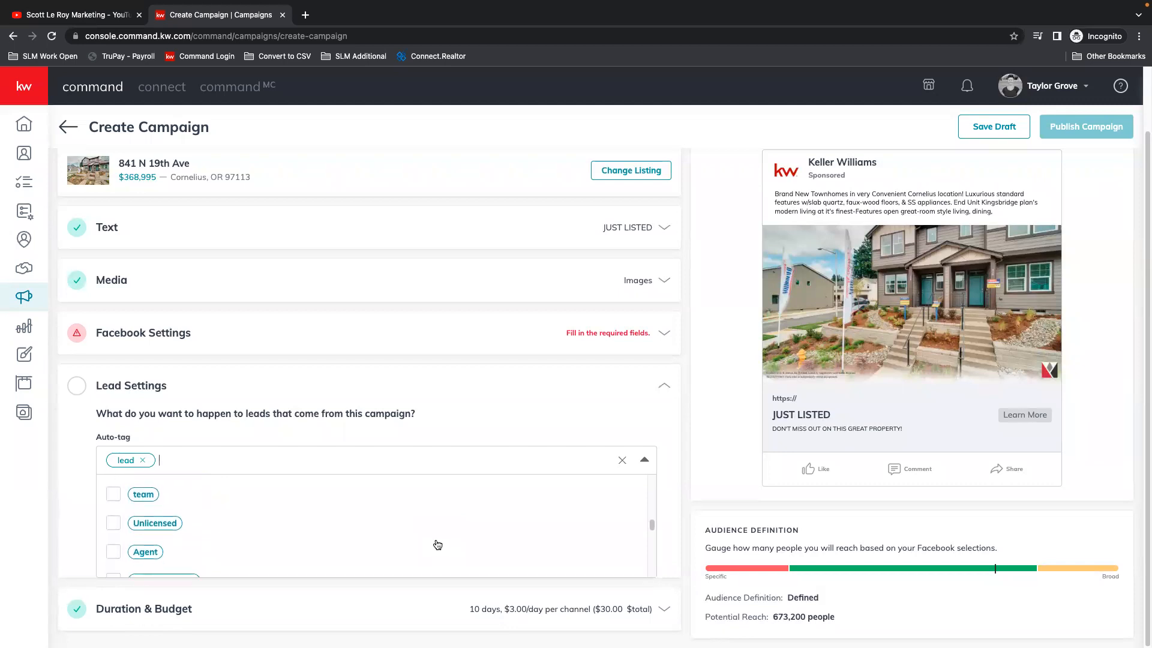
scroll(250, 527, up, 1)
scroll(250, 526, up, 1)
click(113, 517)
scroll(294, 531, down, 5)
scroll(309, 548, down, 6)
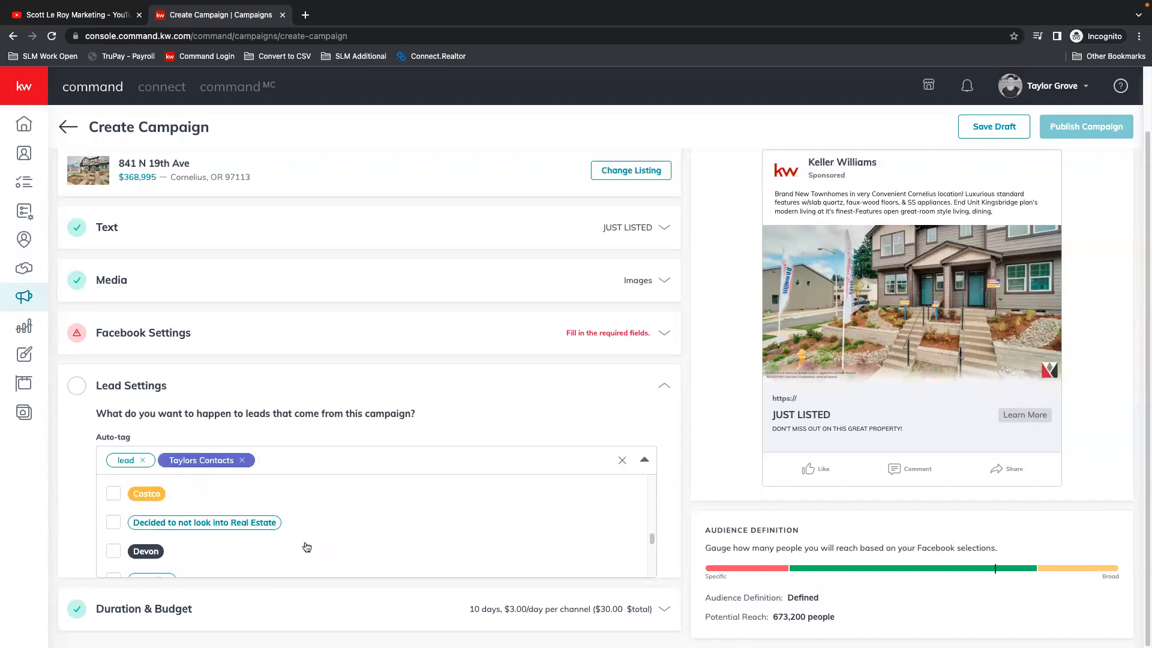
click(477, 449)
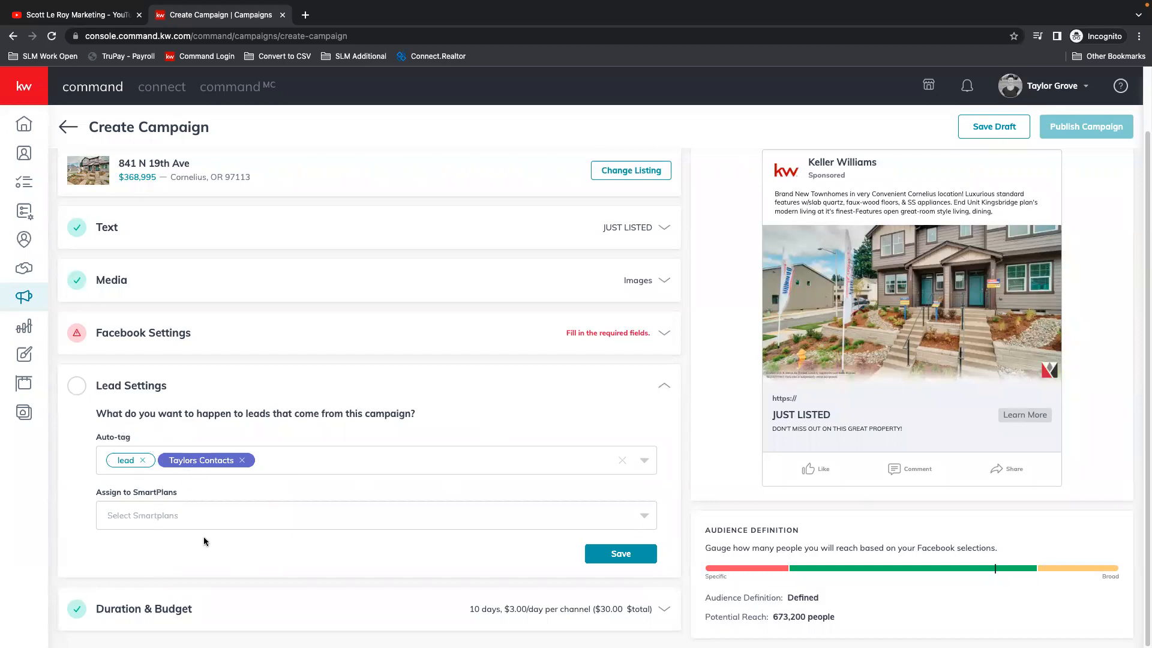
Step: Check the SmartPlans available for assignment and remove the agent's own contacts tag from the auto-tags
click(178, 520)
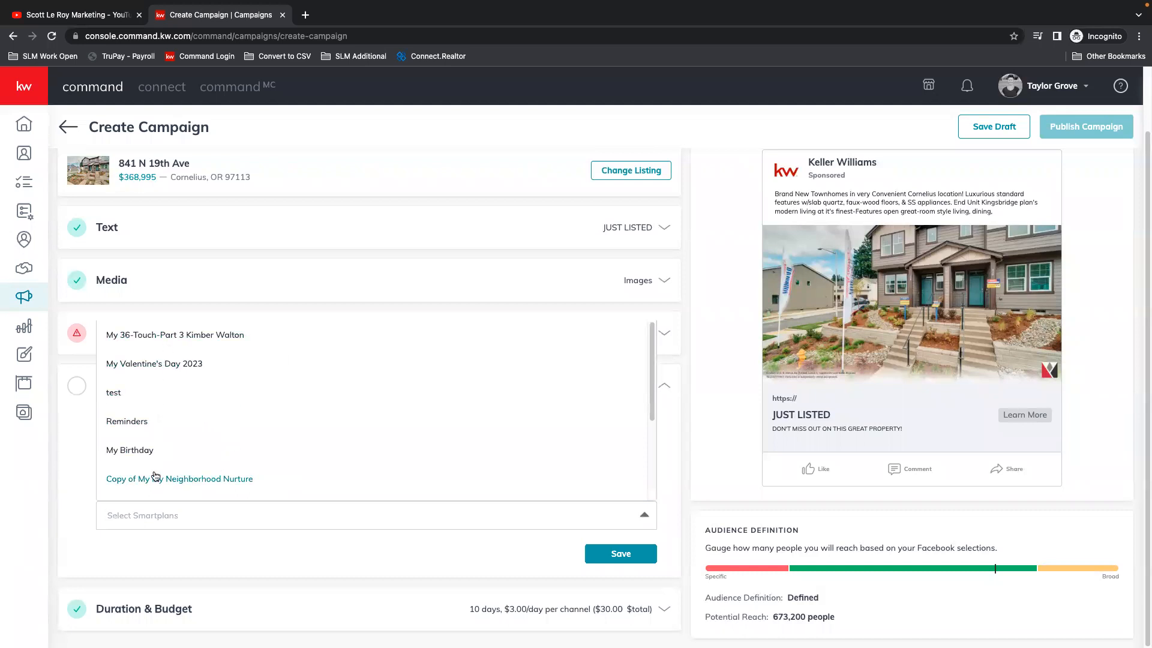
click(75, 493)
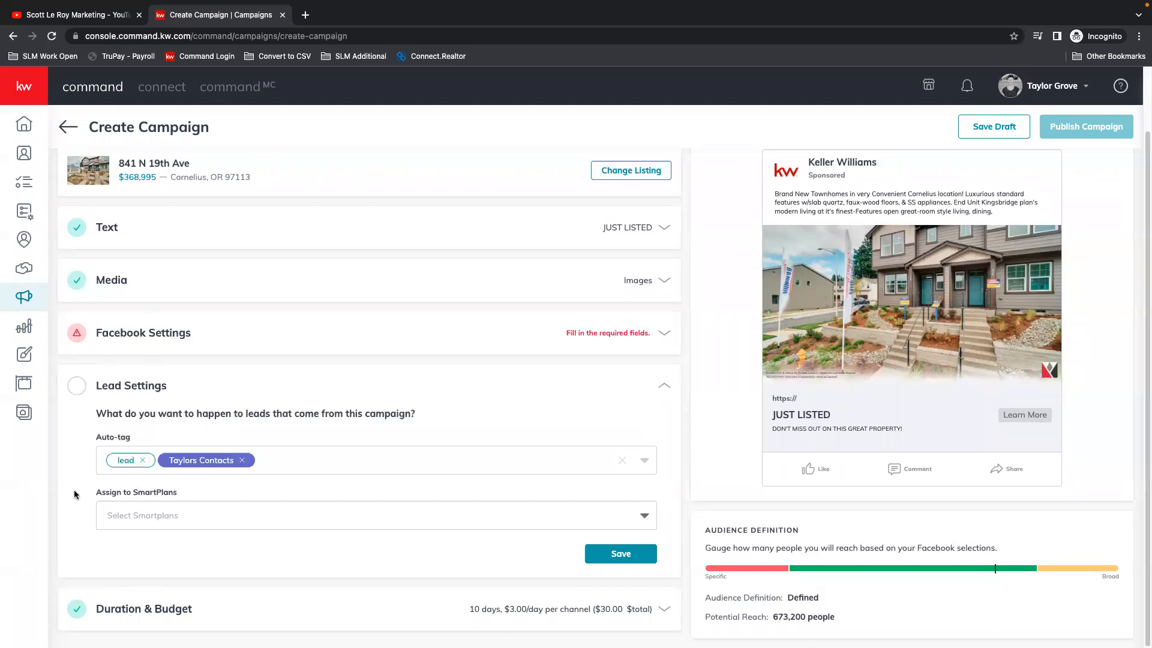
click(242, 462)
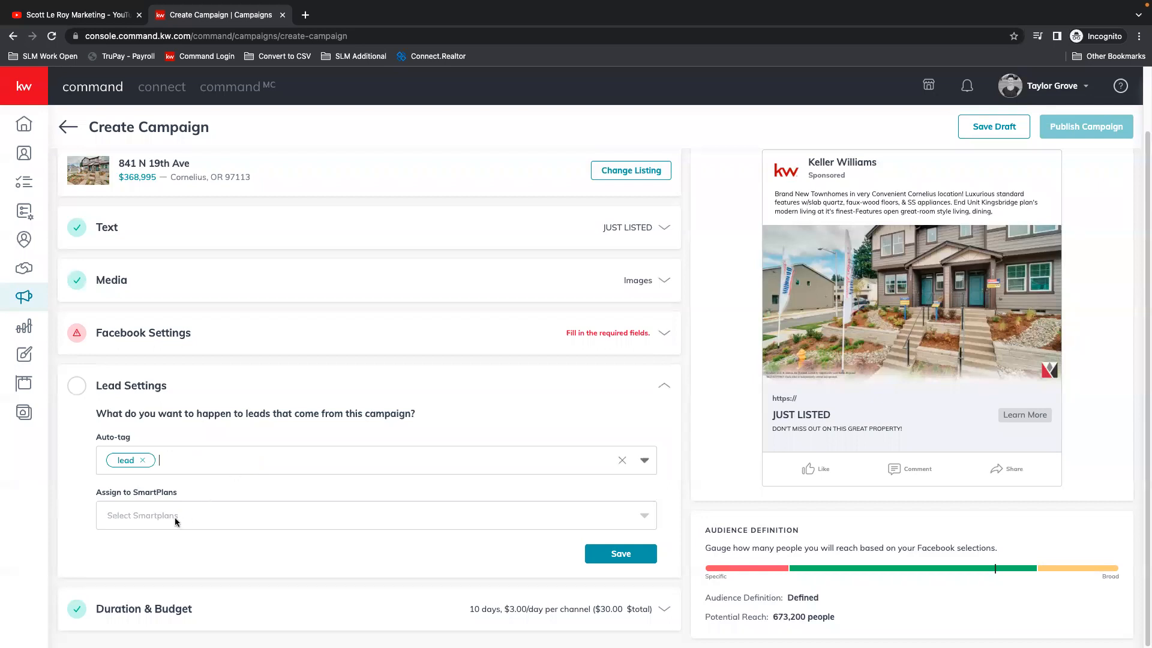
click(153, 521)
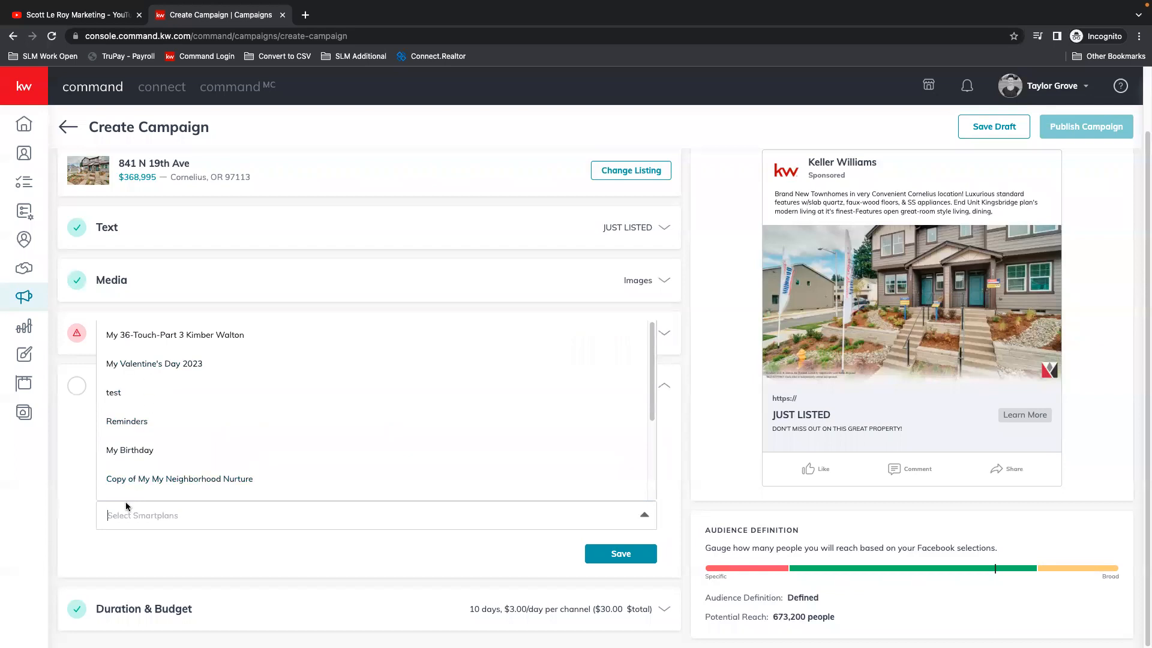
click(58, 489)
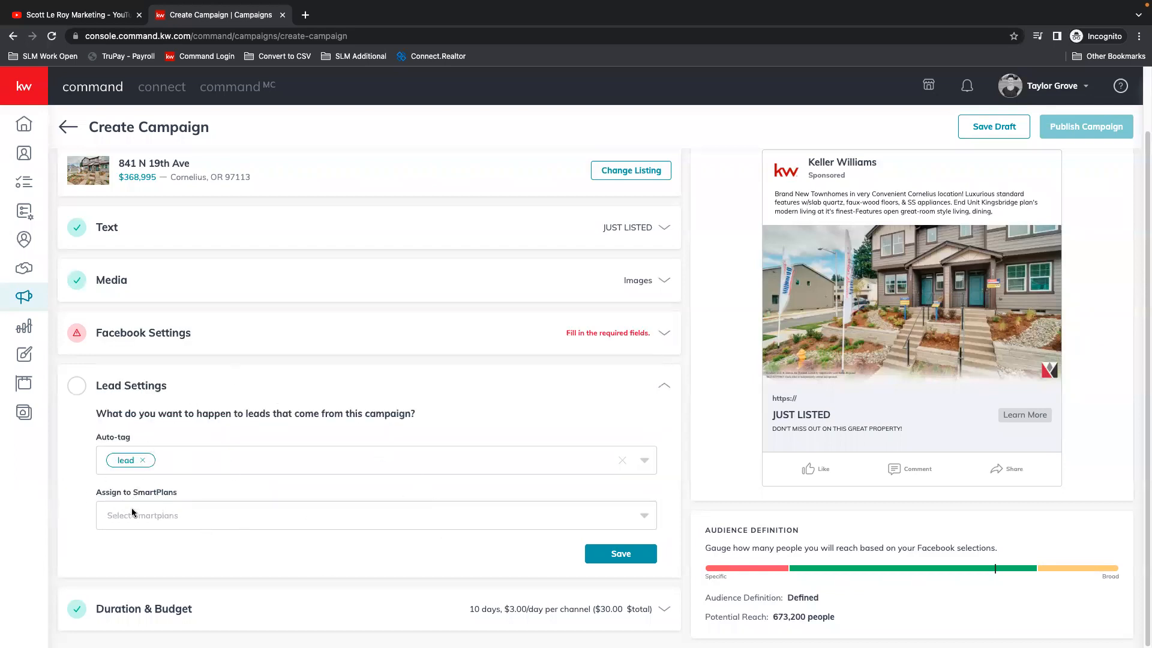
Step: Save the lead settings, and save the campaign duration of Aug 19 to Aug 29, 2022 with a total budget of $30
click(640, 557)
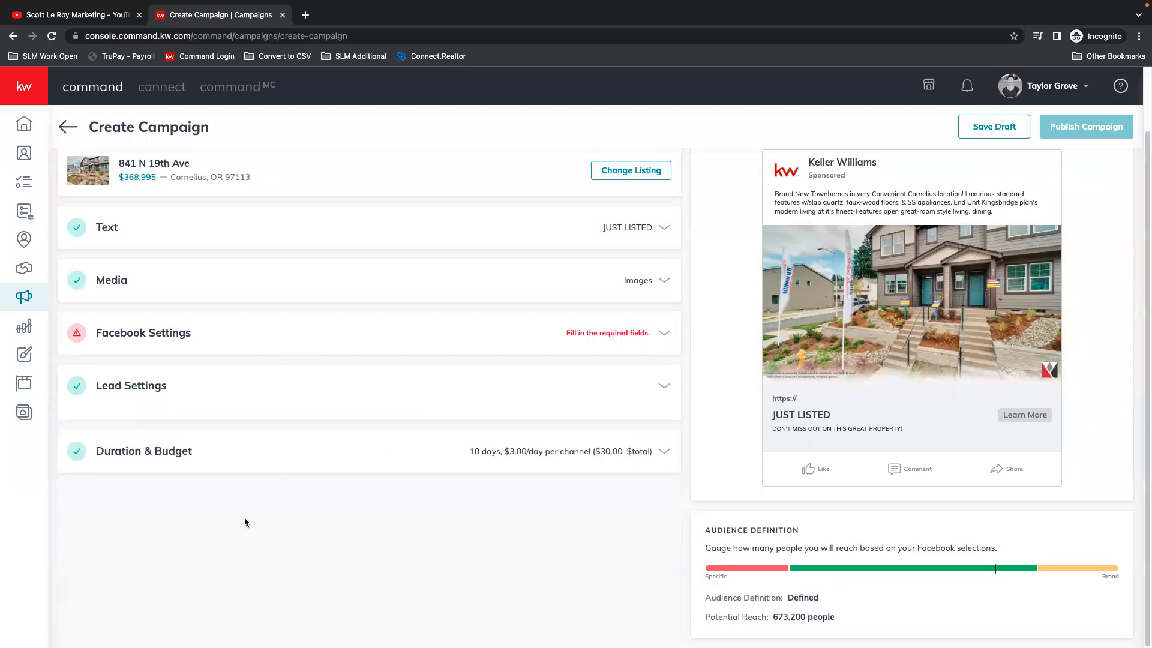
click(664, 439)
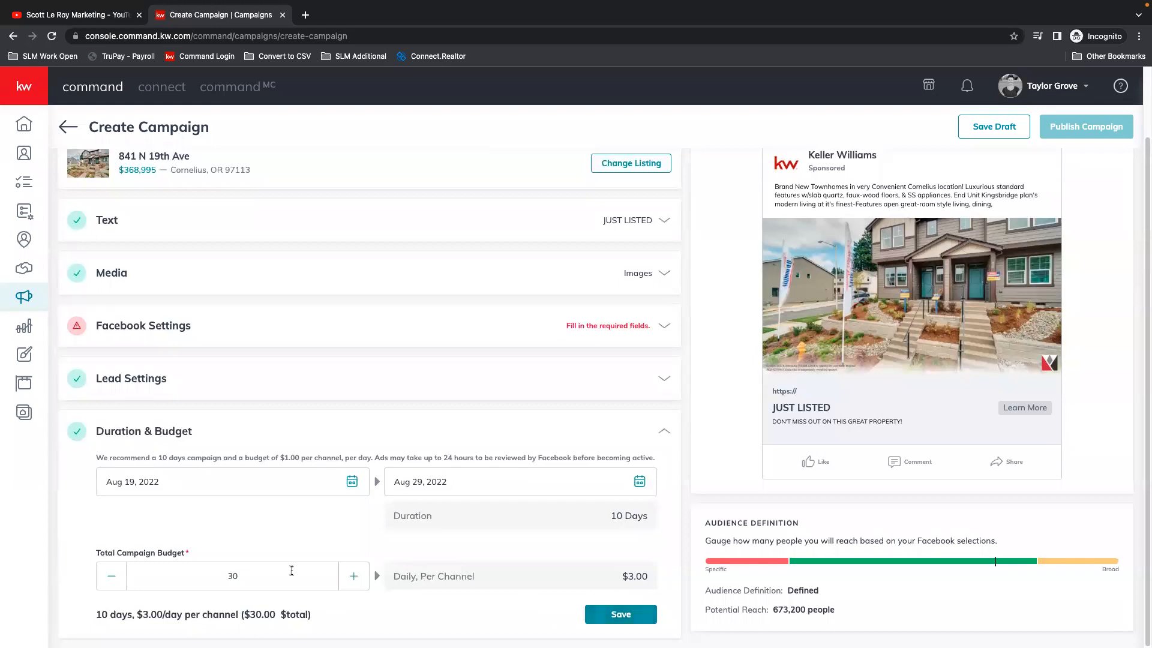
click(627, 612)
Step: Review the required fields in the Facebook Settings section and collapse it again
scroll(471, 482, up, 2)
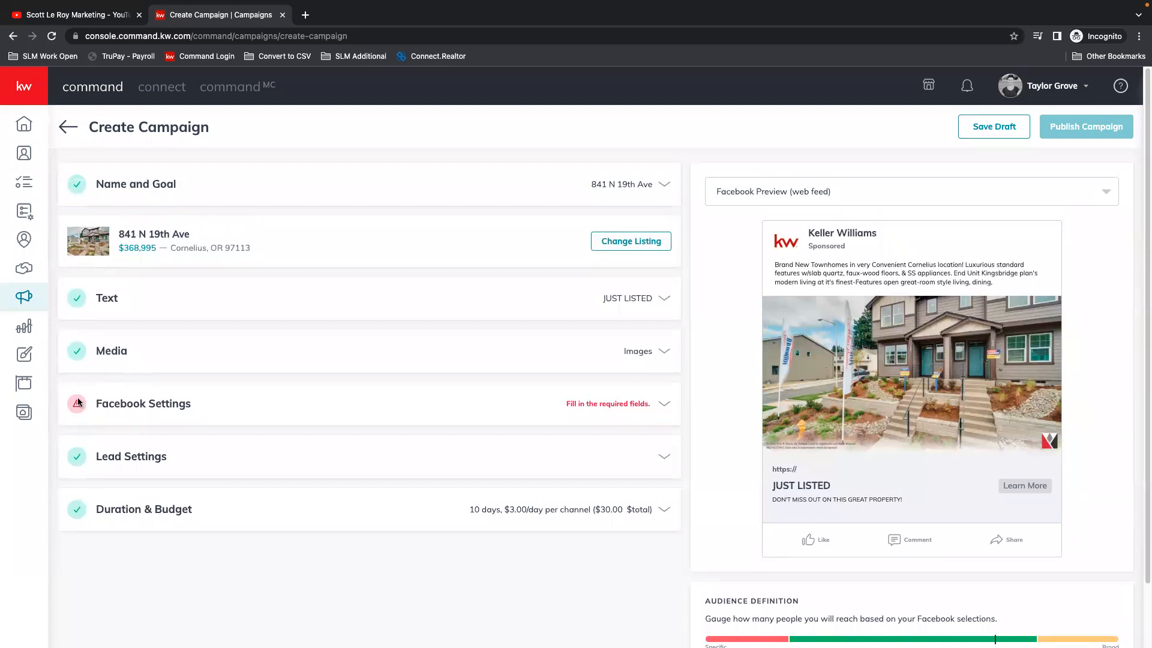
click(665, 403)
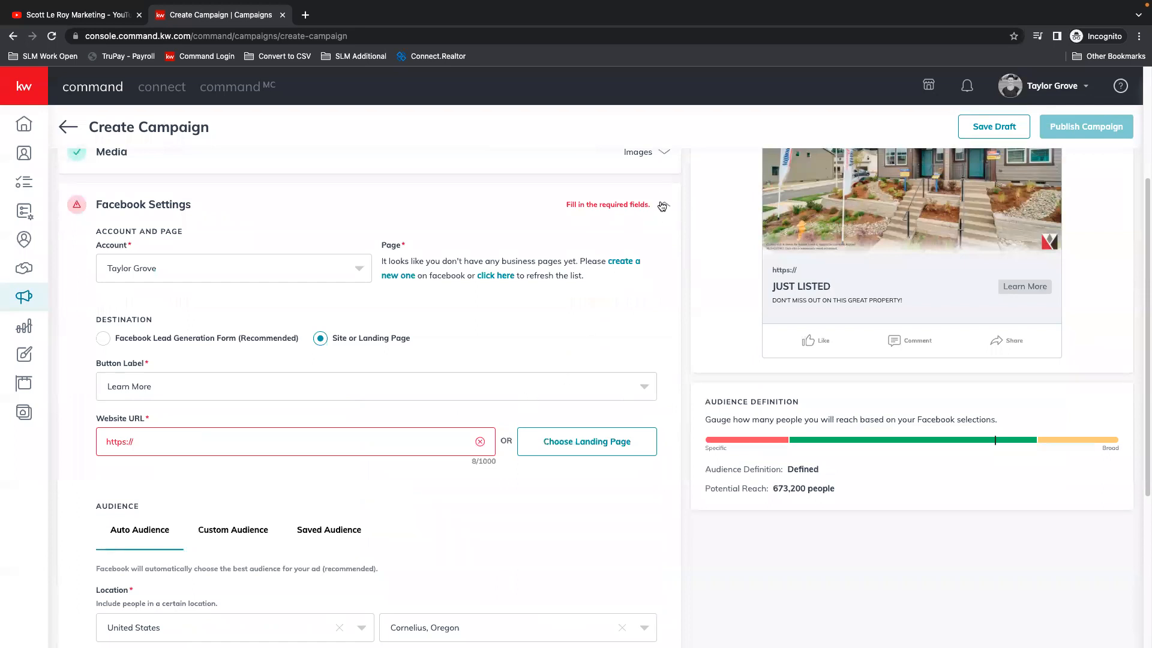
click(663, 205)
scroll(420, 303, up, 2)
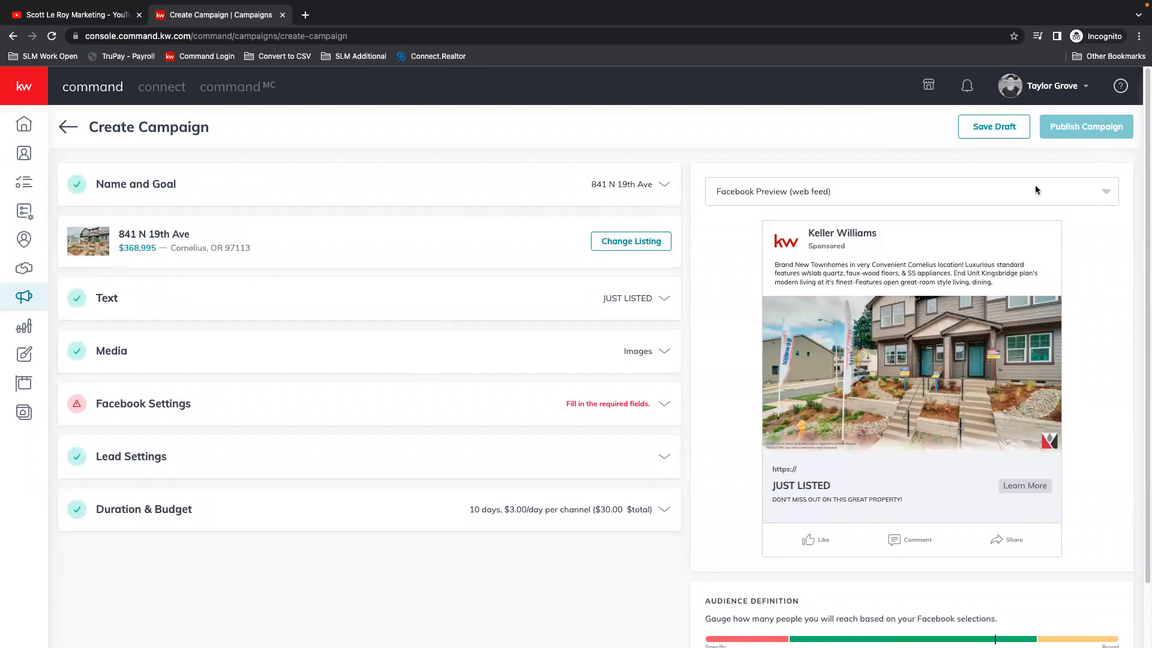
Step: Preview the ad in the Facebook mobile format and switch back to the web feed preview
click(1105, 197)
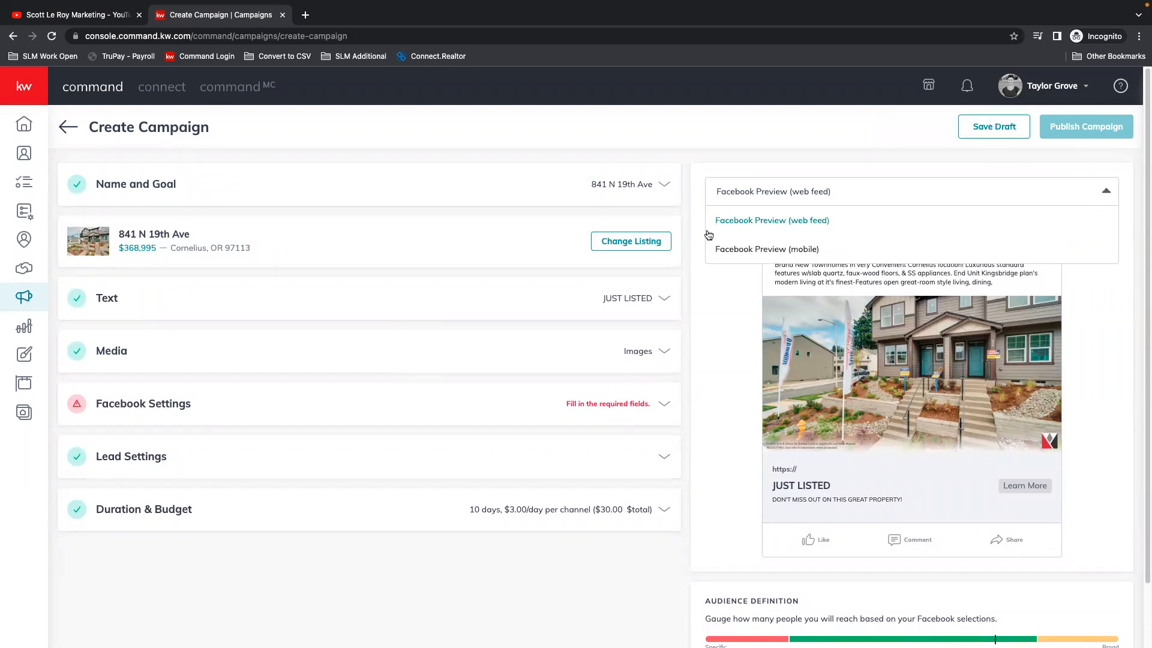
click(738, 249)
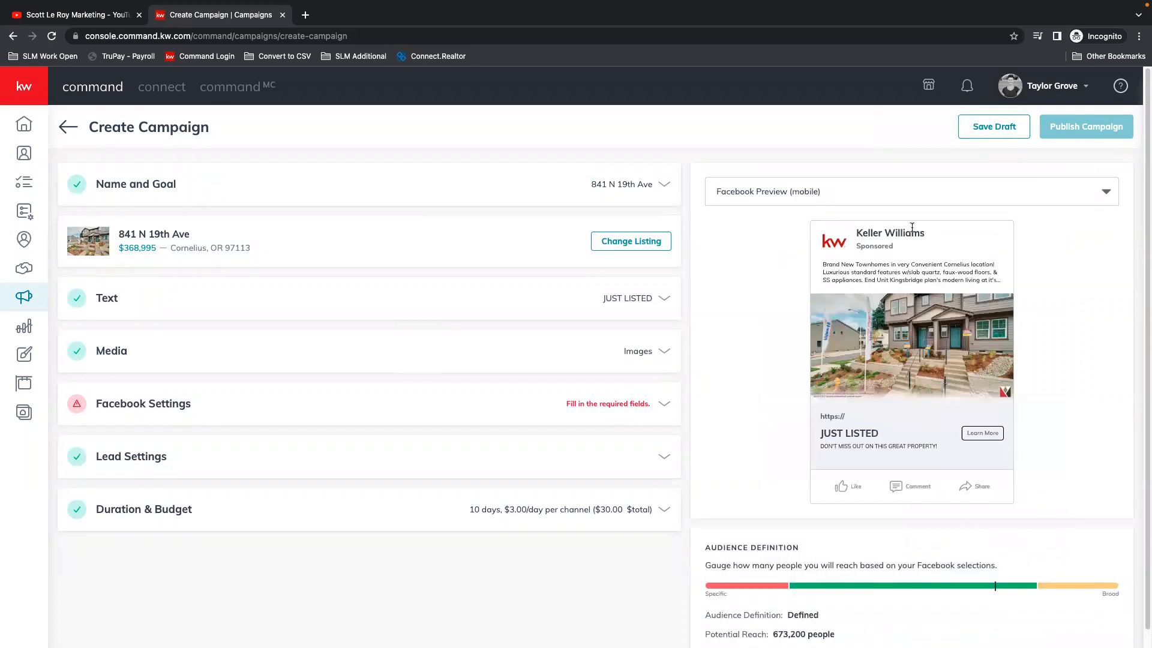
click(786, 192)
click(756, 223)
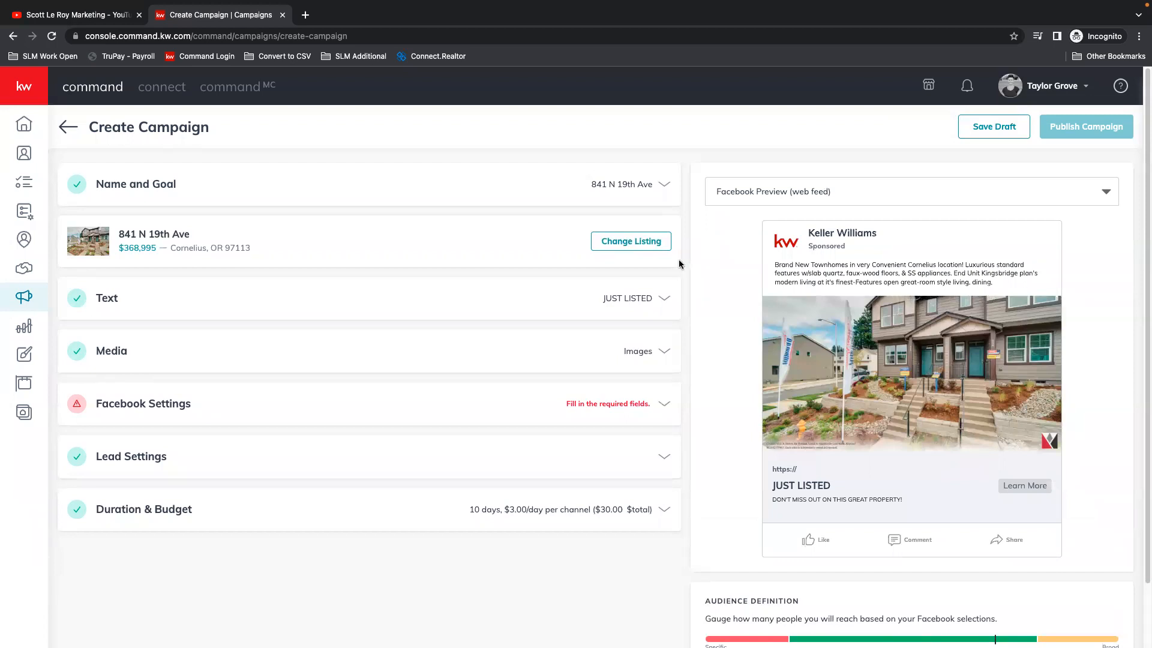
Step: Review and save the Duration & Budget settings again, and save the listing campaign as a draft
scroll(456, 408, down, 2)
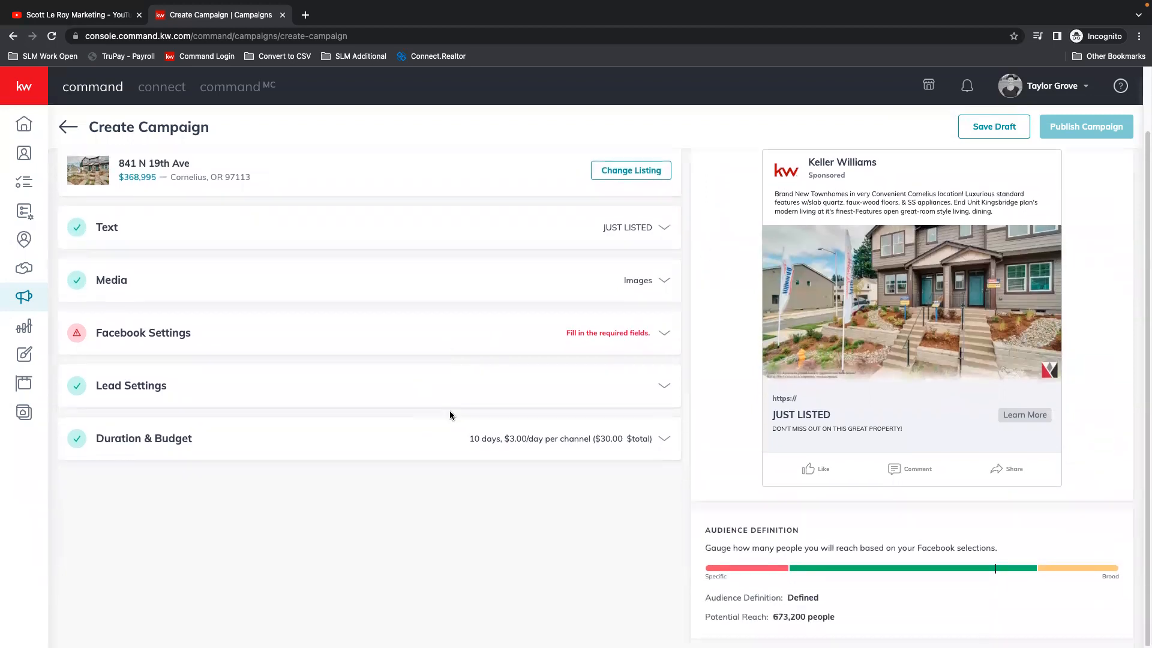
click(656, 441)
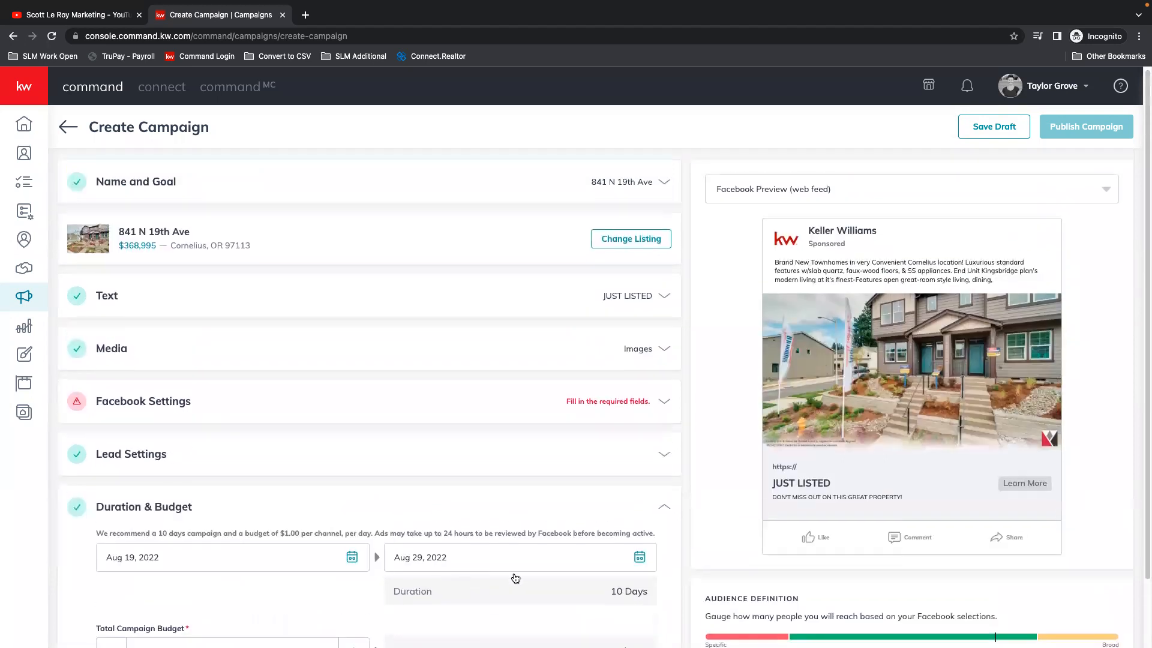
click(627, 616)
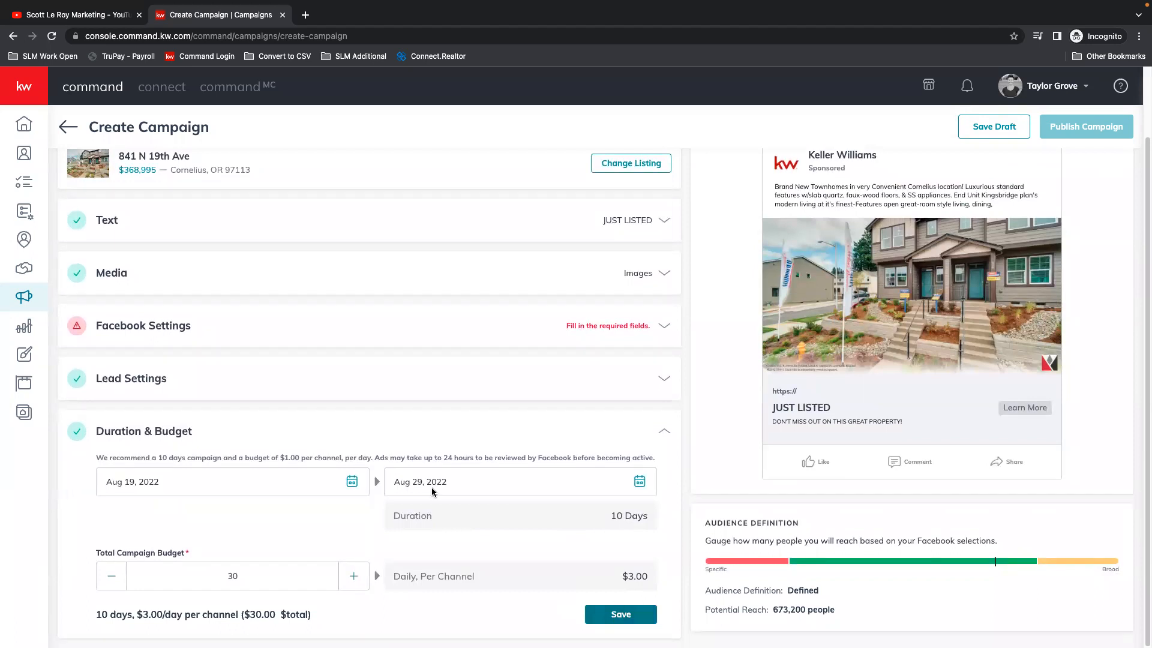
click(994, 126)
click(531, 393)
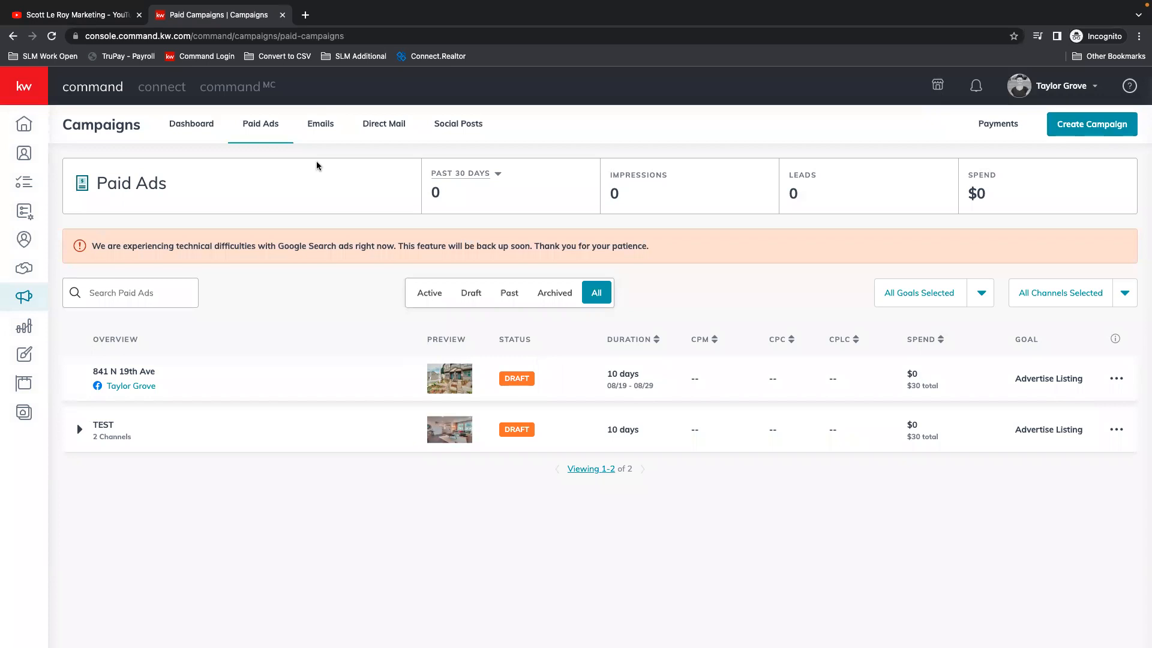
Step: Open the overview of email campaigns
click(322, 125)
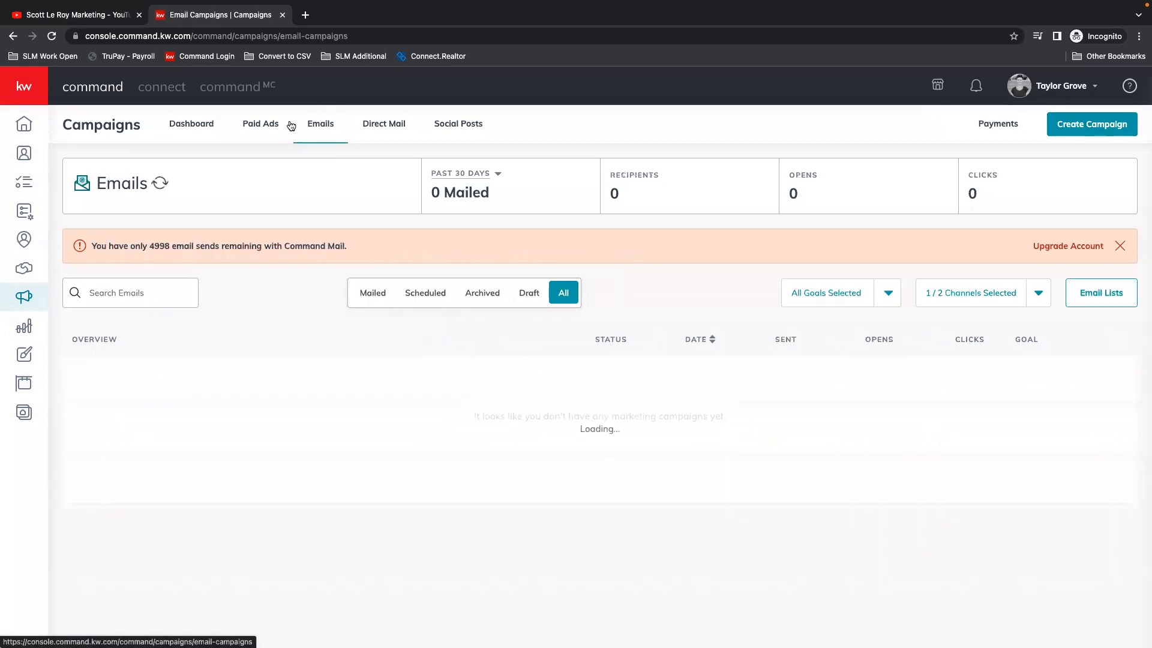
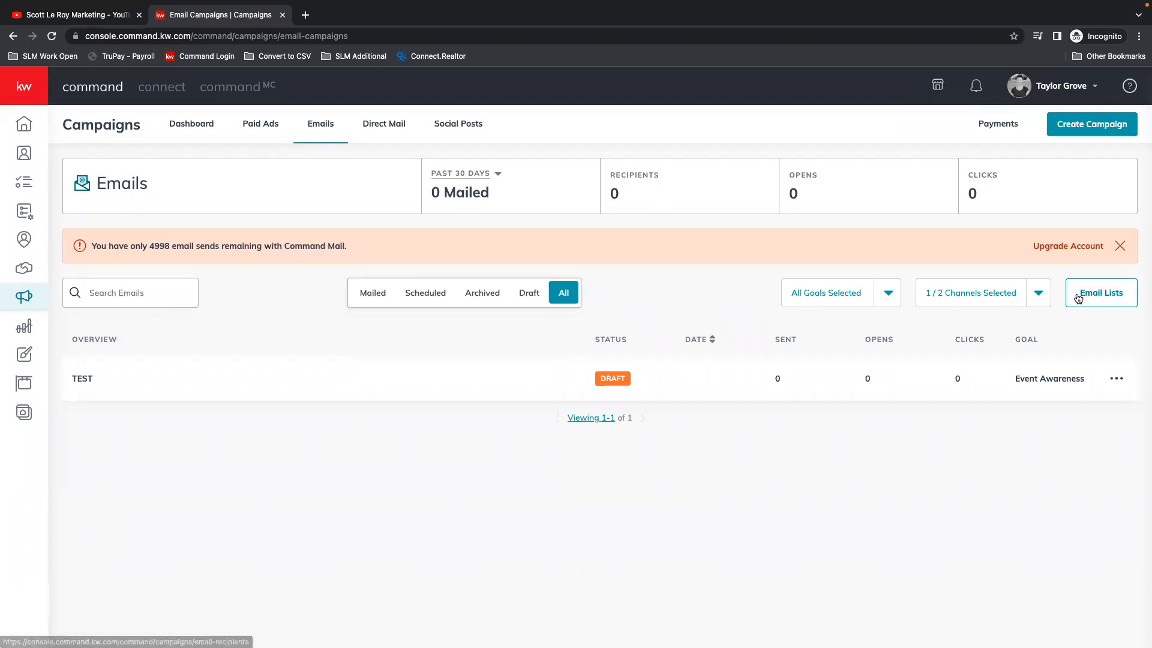
Step: Check which channels the email campaign overview can be filtered by, and leave the channel filter as it is
click(984, 296)
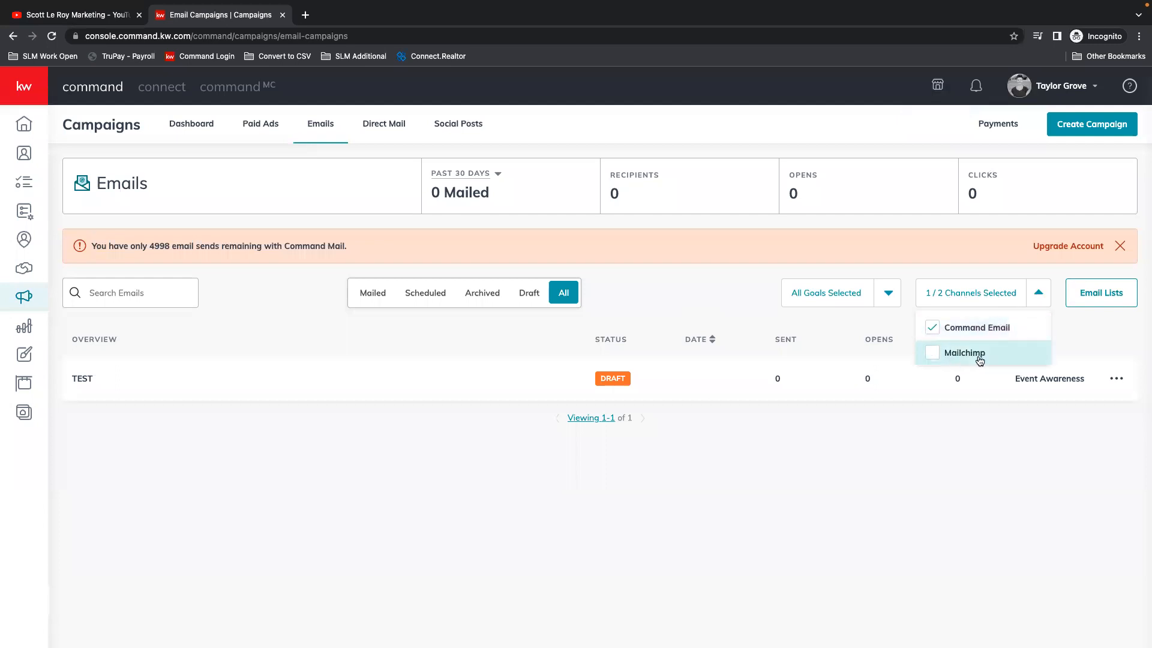
click(708, 290)
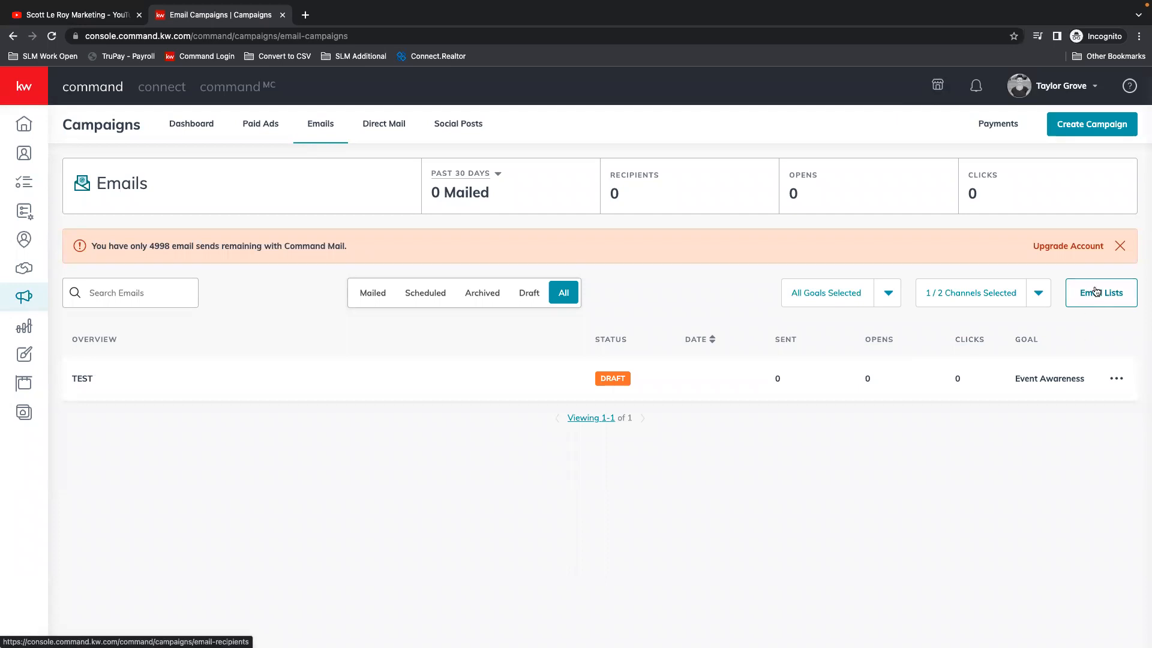
Step: Create a Command Email campaign named Open House plus the listing's street address, with the Event Awareness goal
click(1088, 125)
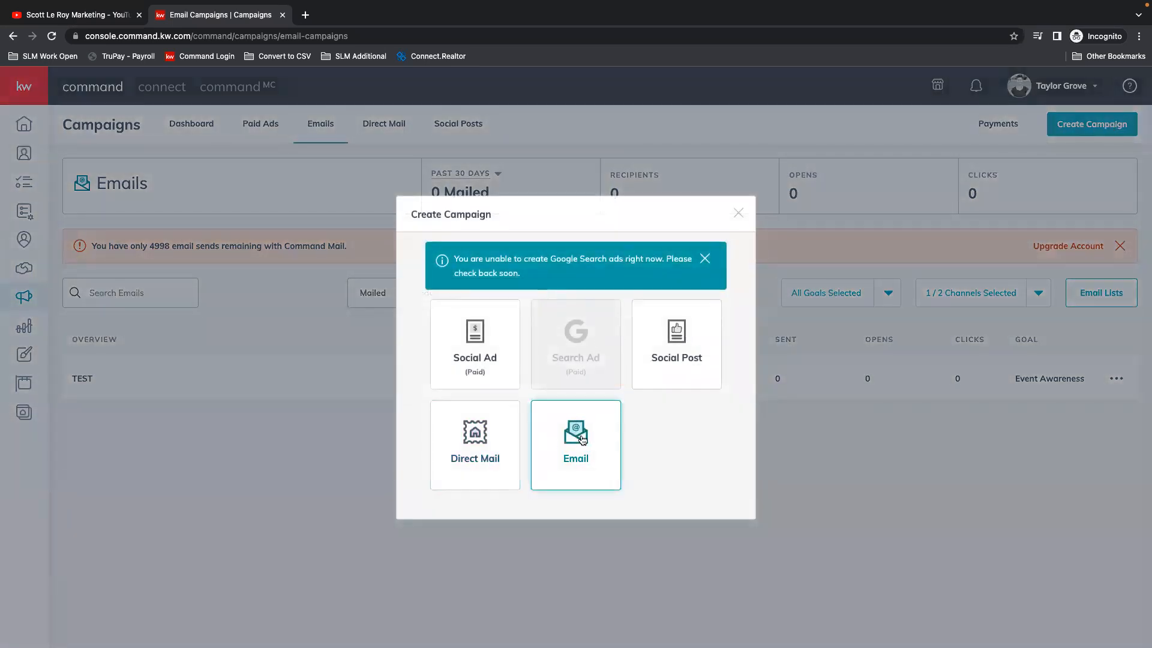
click(582, 462)
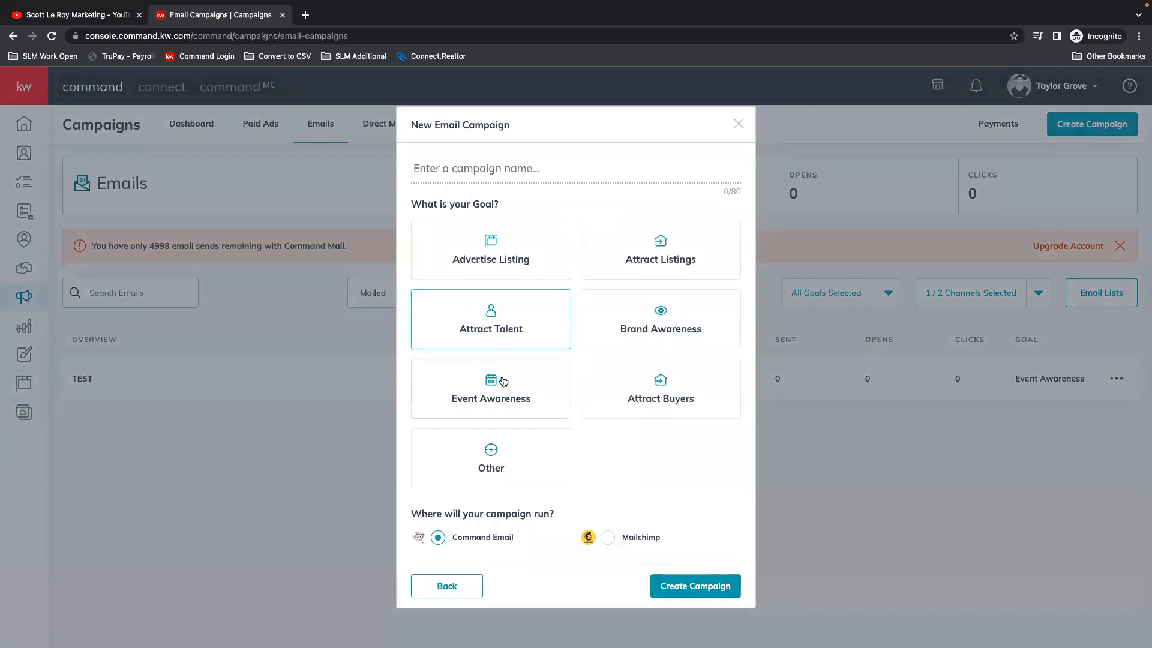
click(485, 172)
text(Open Hou)
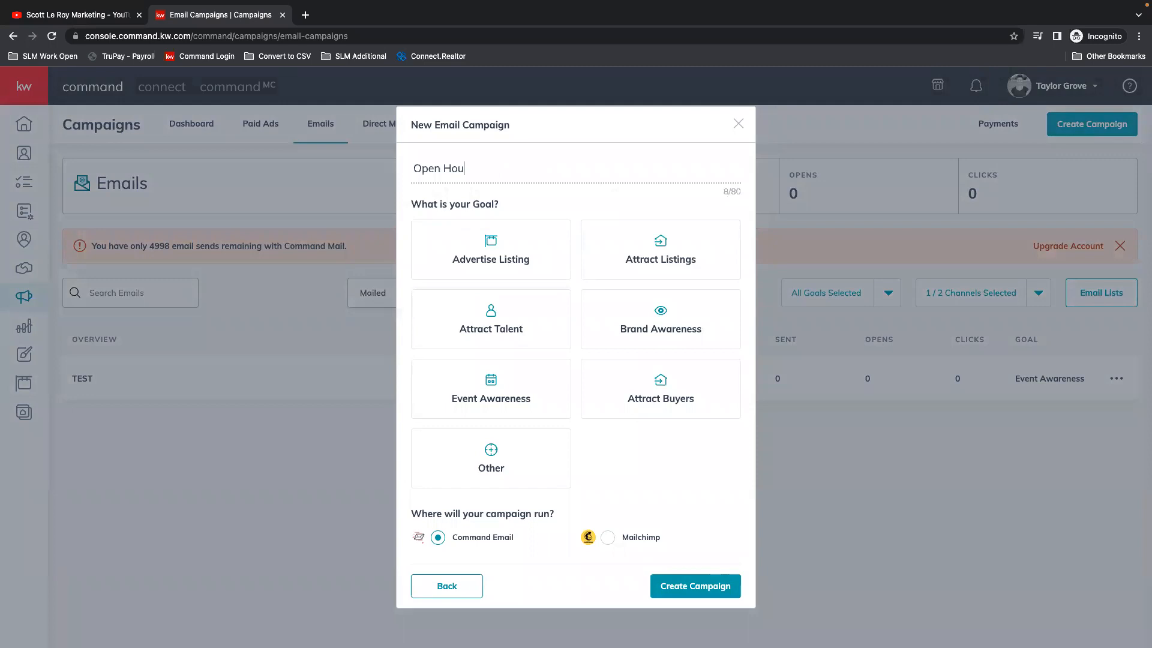
click(527, 396)
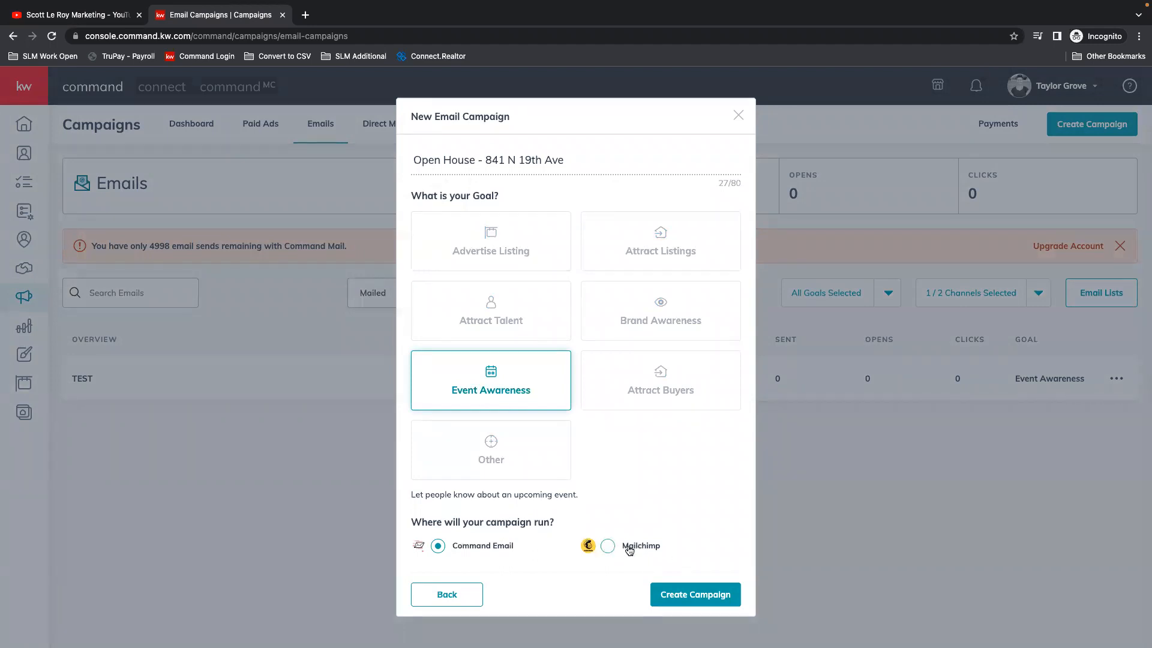
click(732, 598)
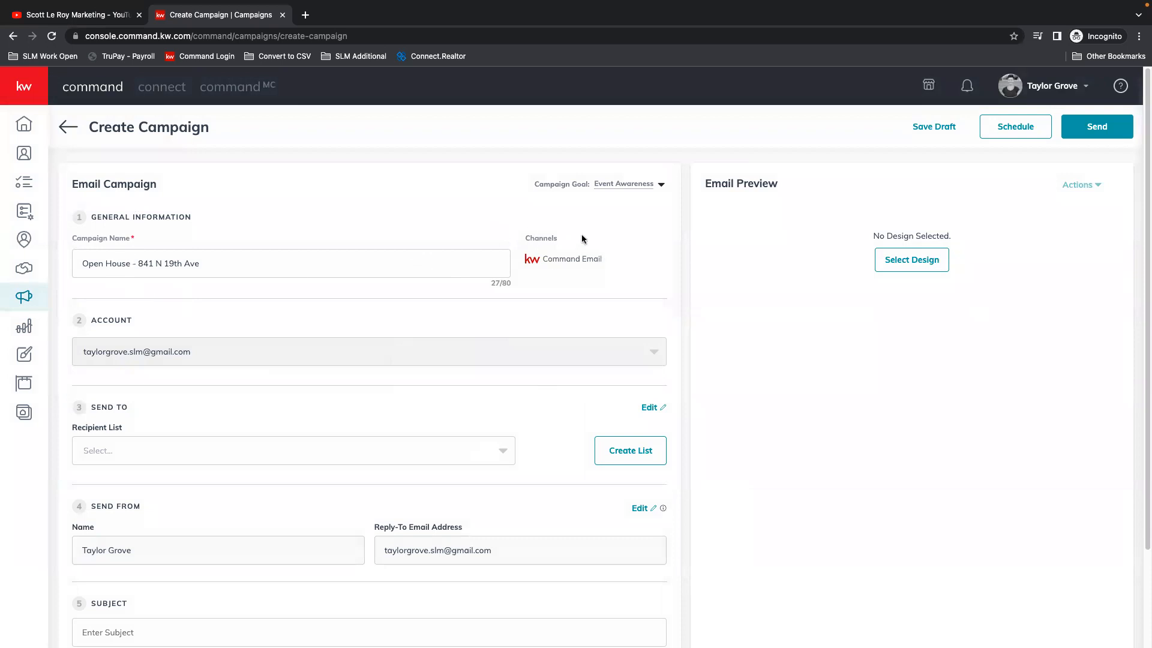
Step: Leave the campaign form without saving, go to the account settings, and open the Command Email management
scroll(312, 256, down, 3)
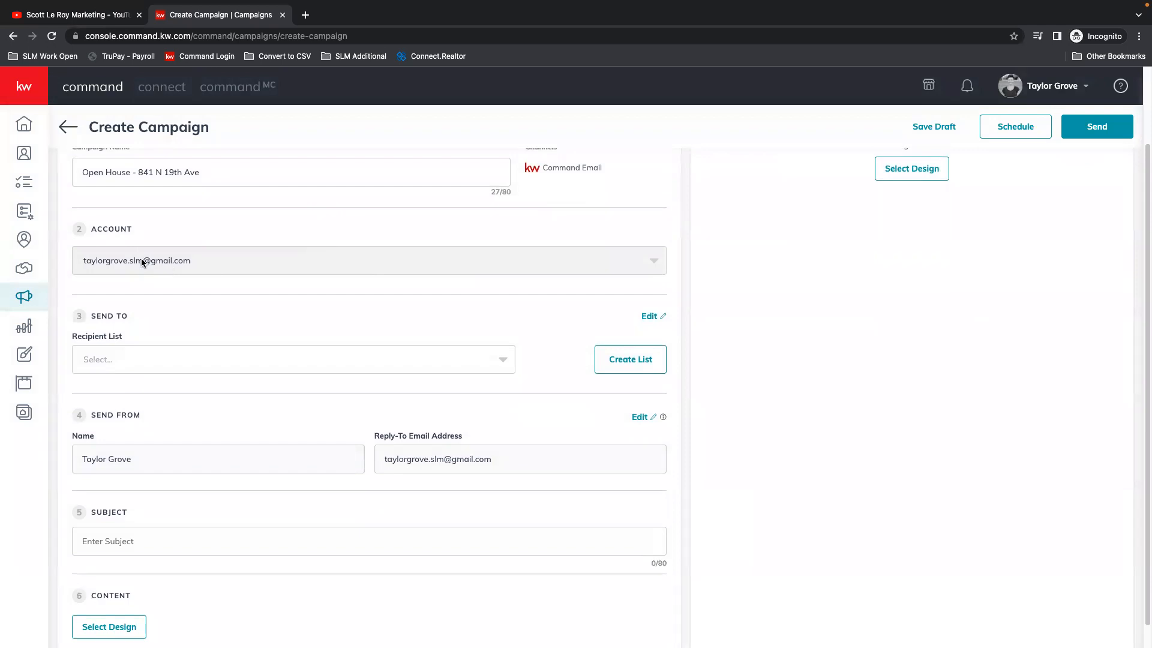
scroll(174, 276, down, 1)
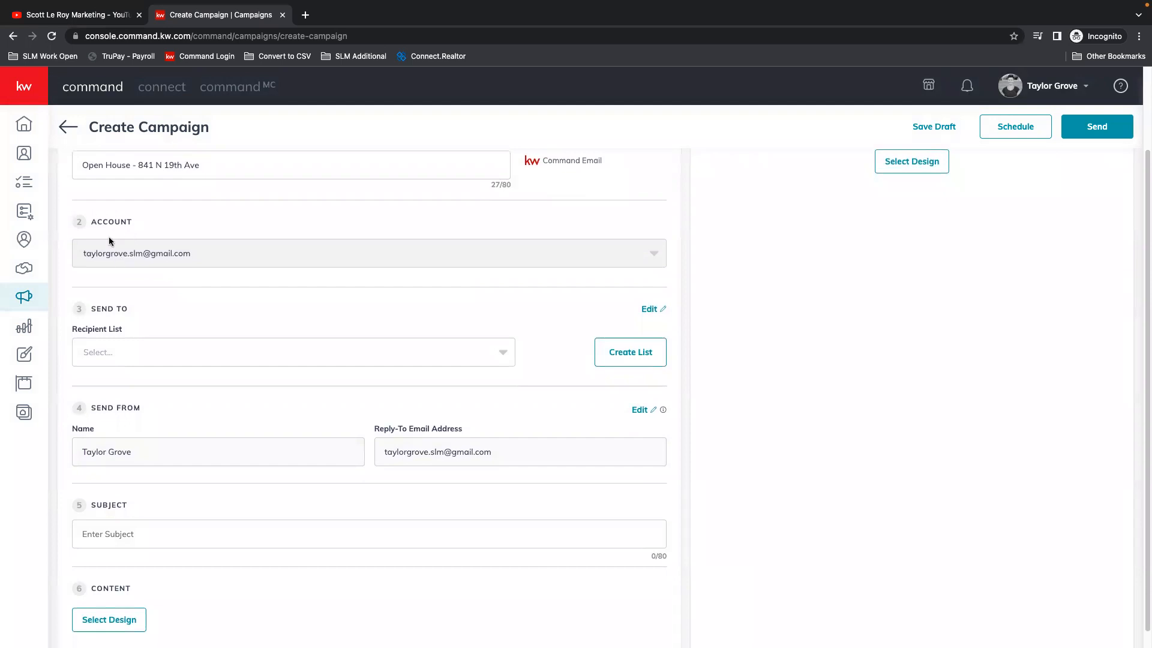
click(1042, 86)
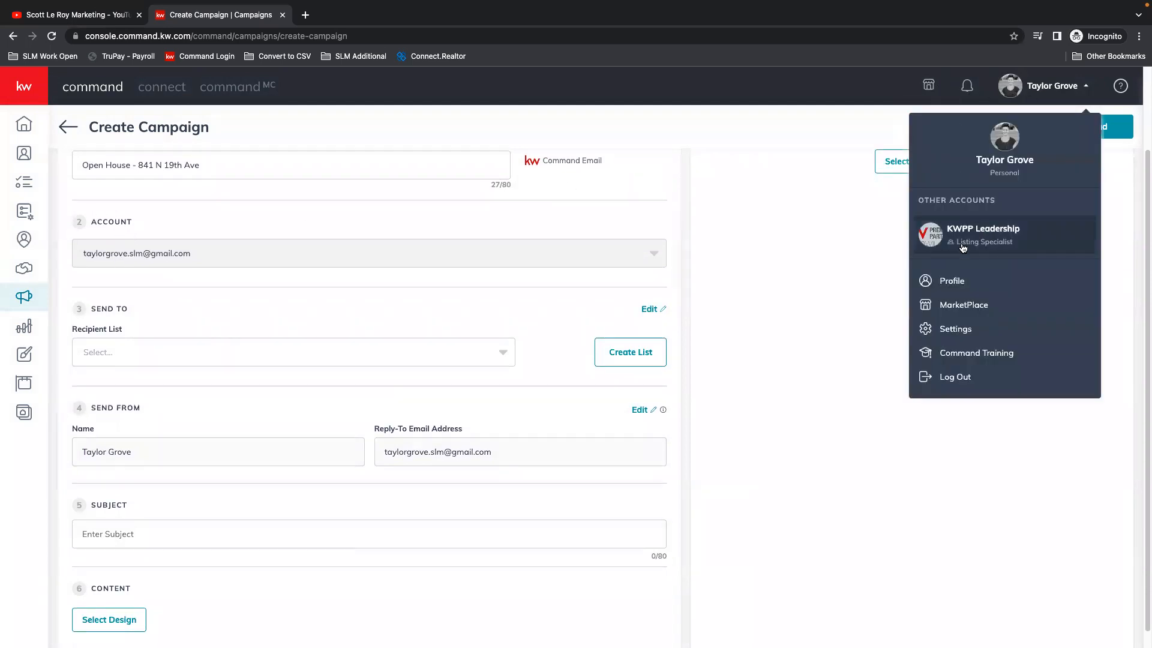
right_click(954, 330)
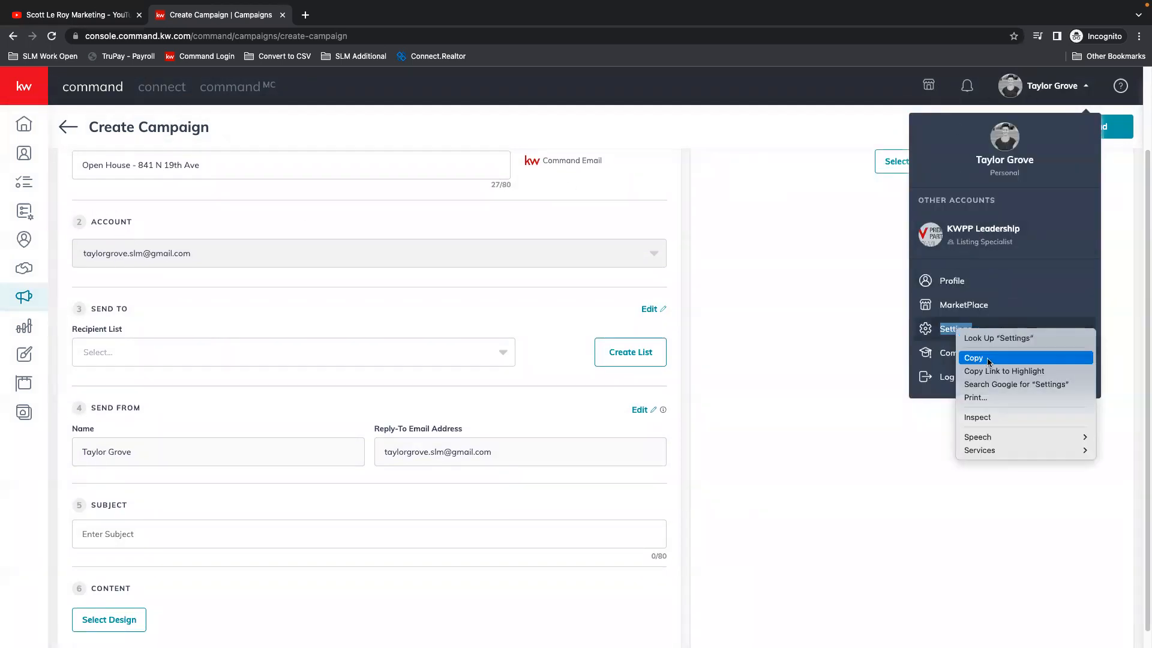
click(950, 338)
click(951, 335)
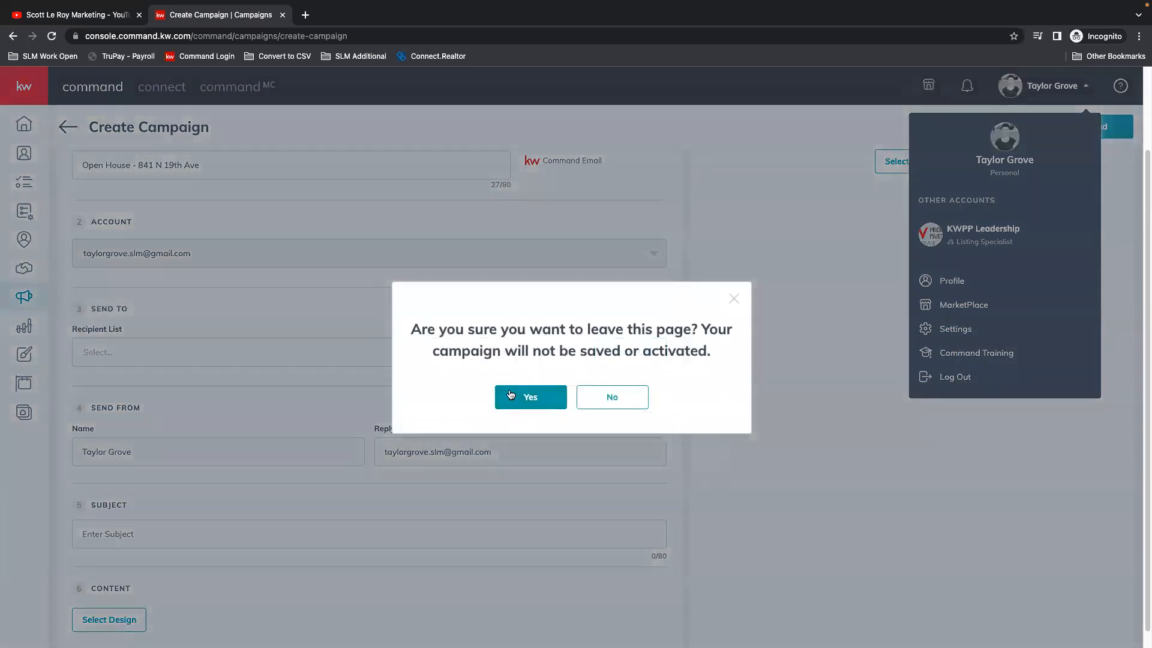
click(535, 399)
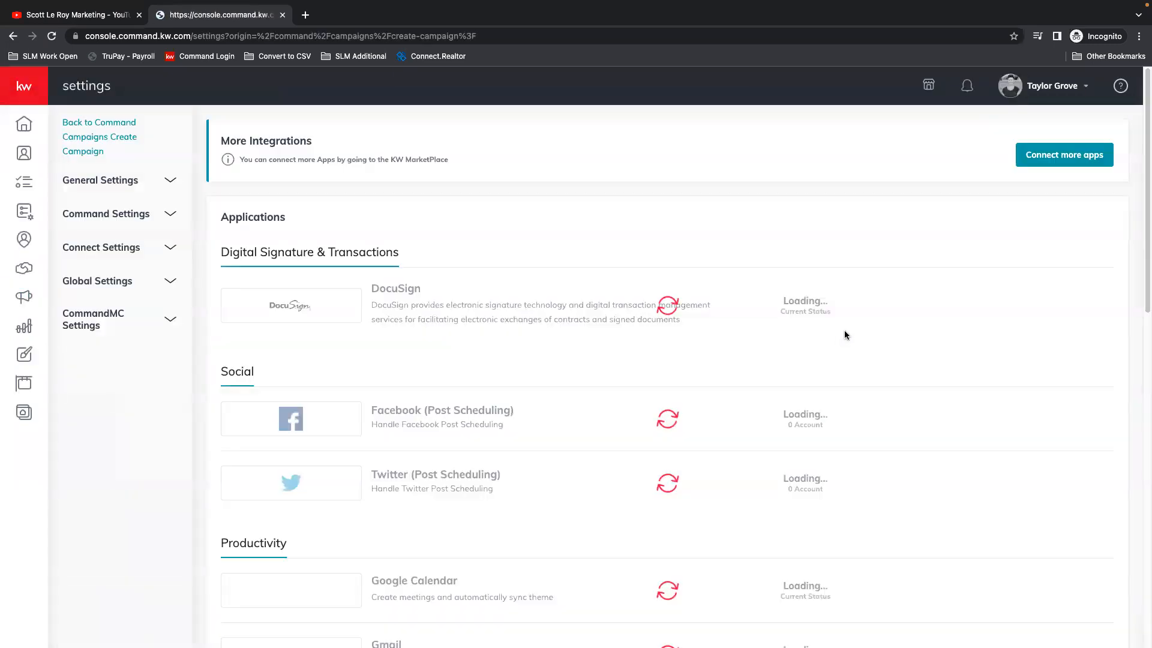
scroll(654, 357, down, 12)
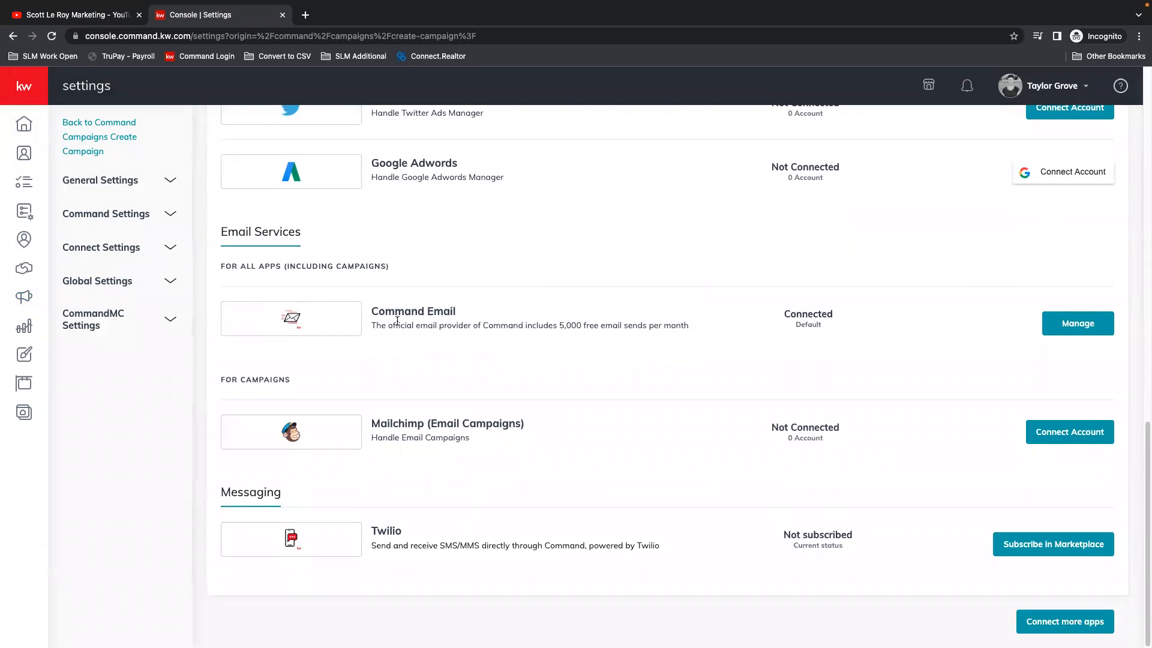
click(1086, 326)
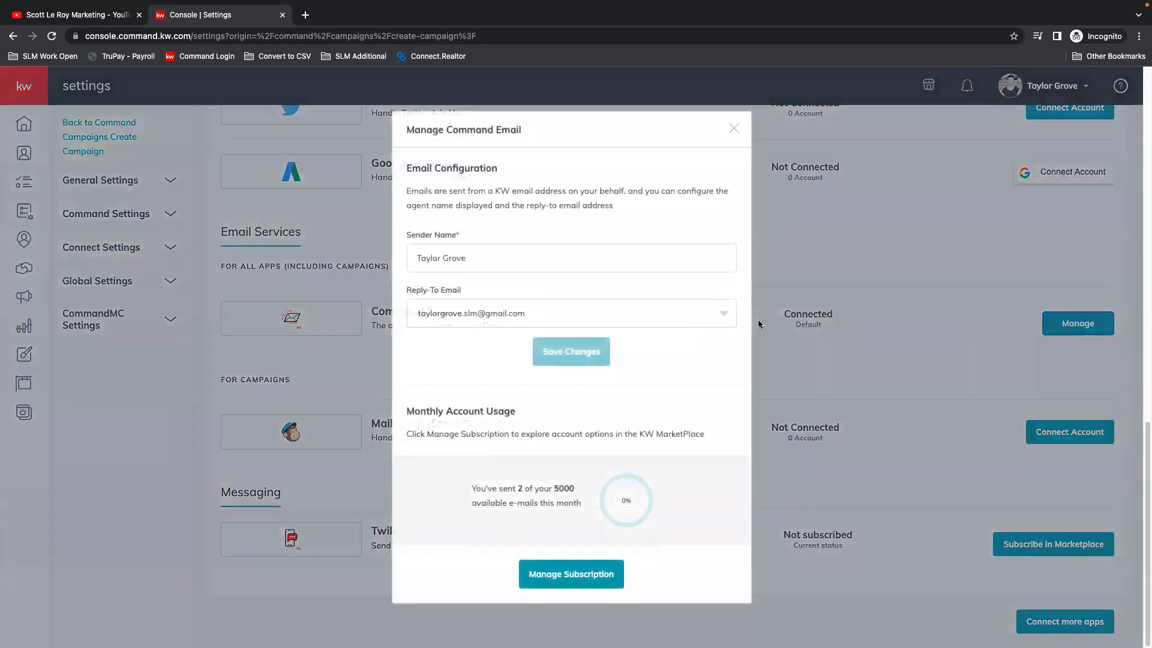
Step: Delete the custom reply-to email, choose the Marketing Profile email as the reply-to address, and close the Command Email configuration
drag(411, 254, 511, 260)
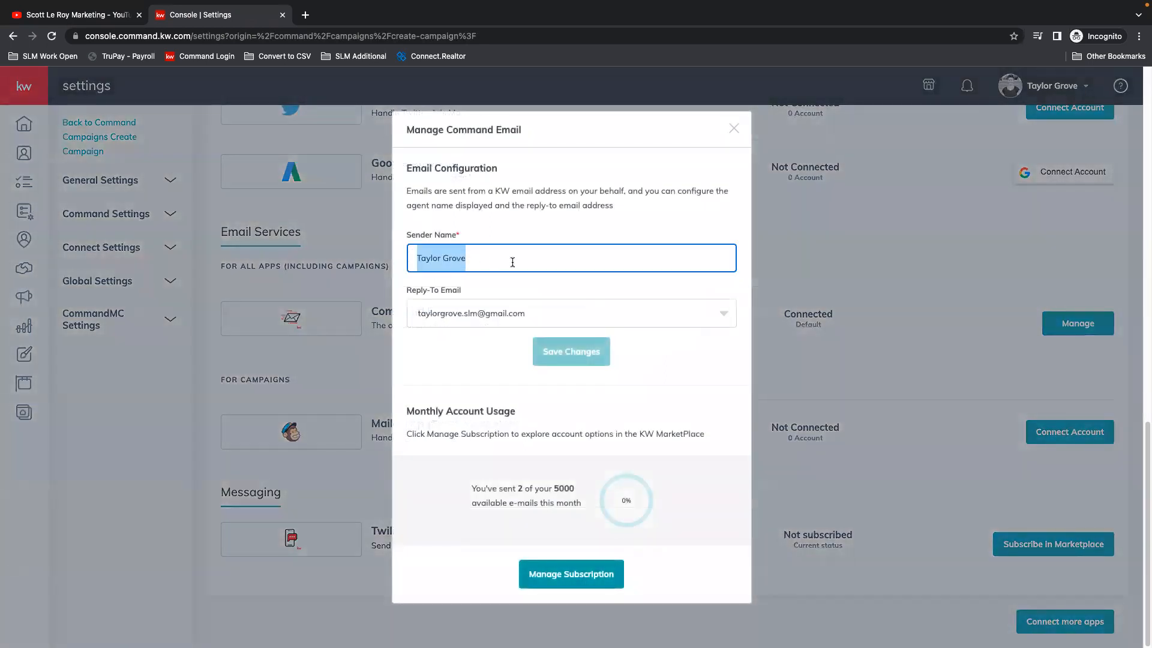
click(523, 266)
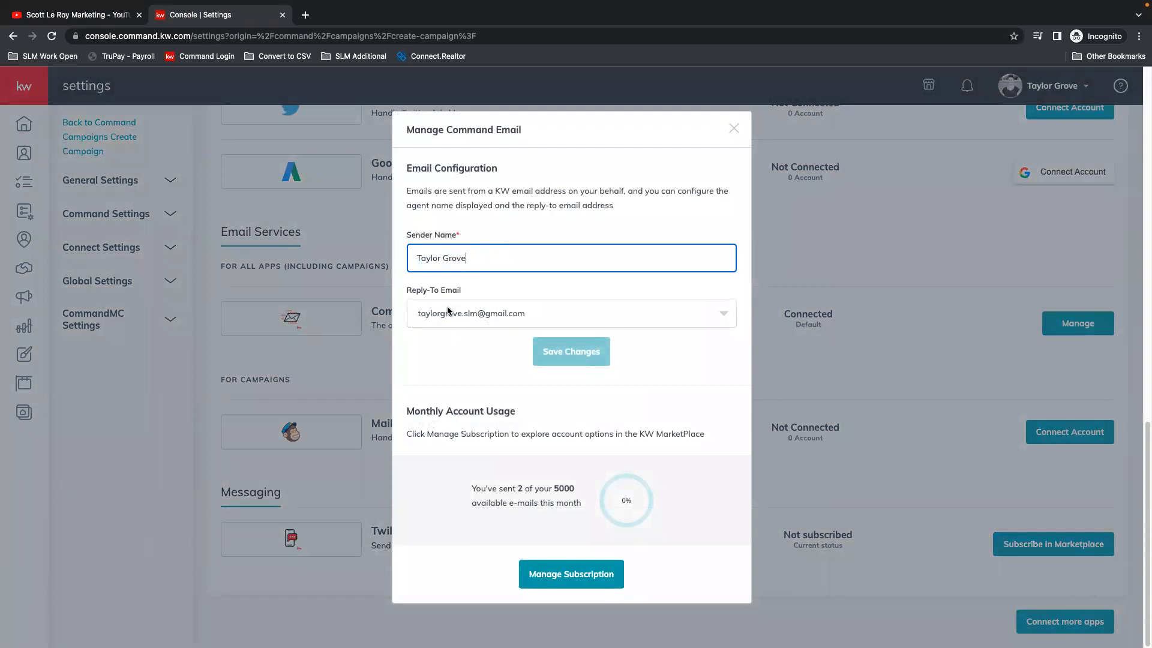
click(728, 315)
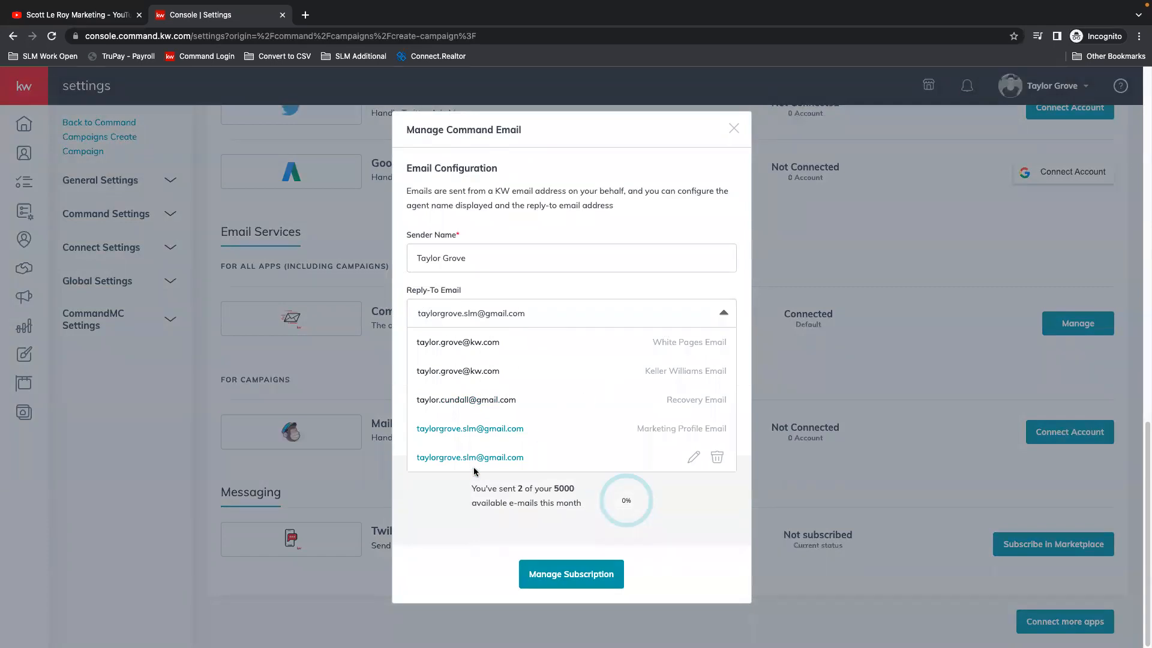
click(717, 458)
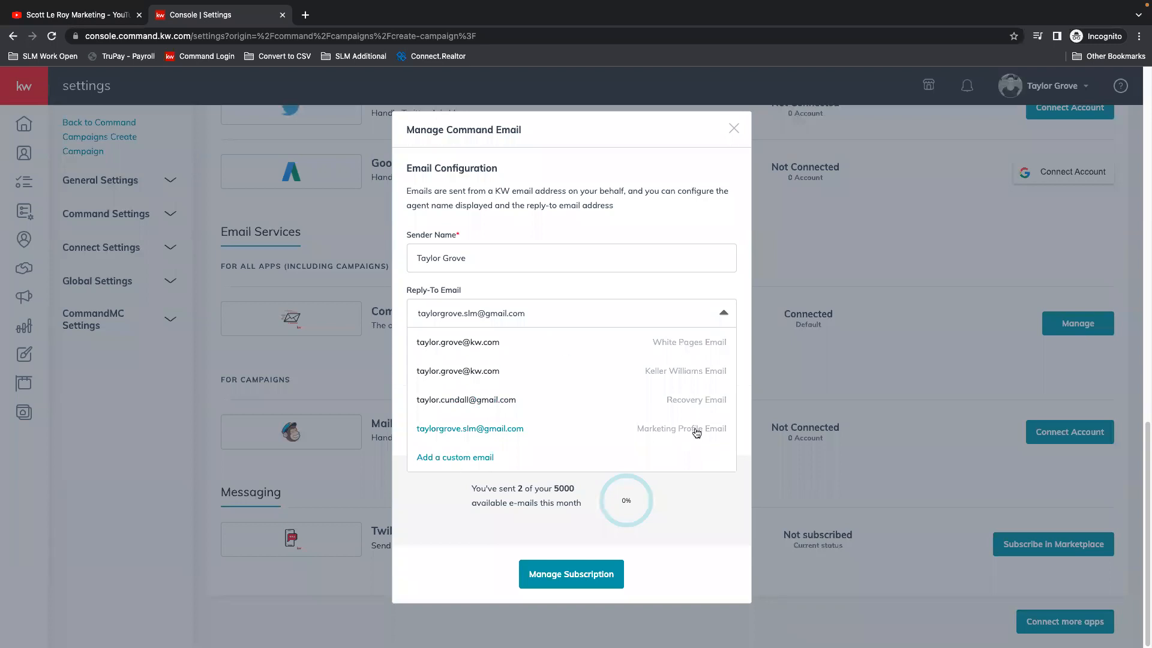
click(450, 429)
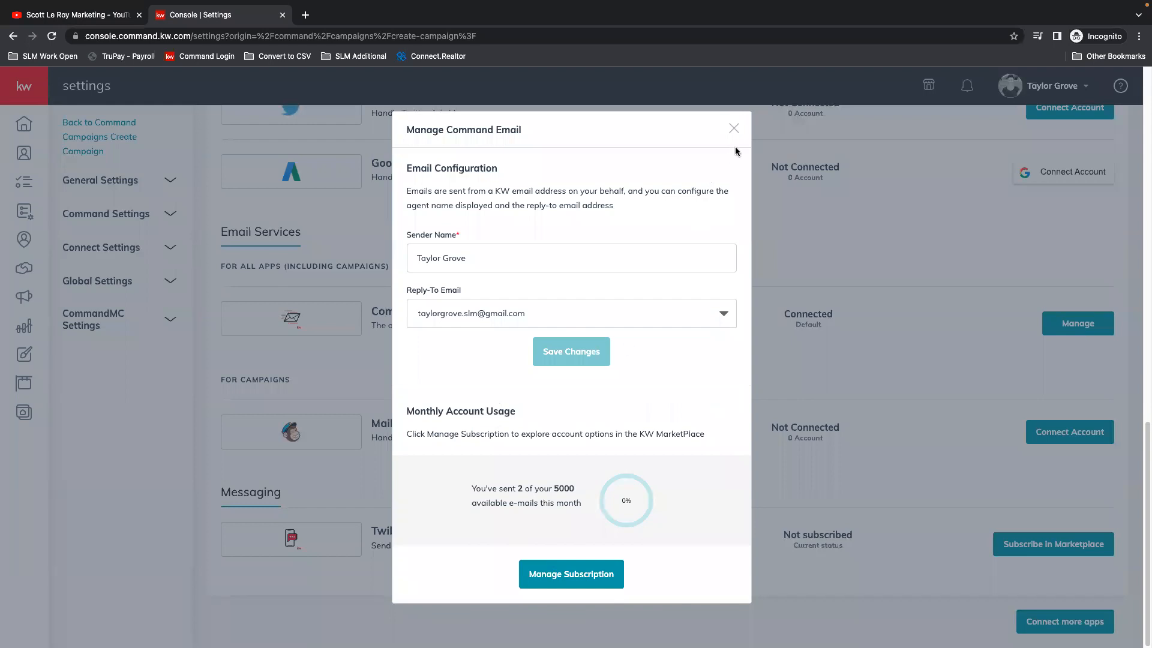
click(733, 128)
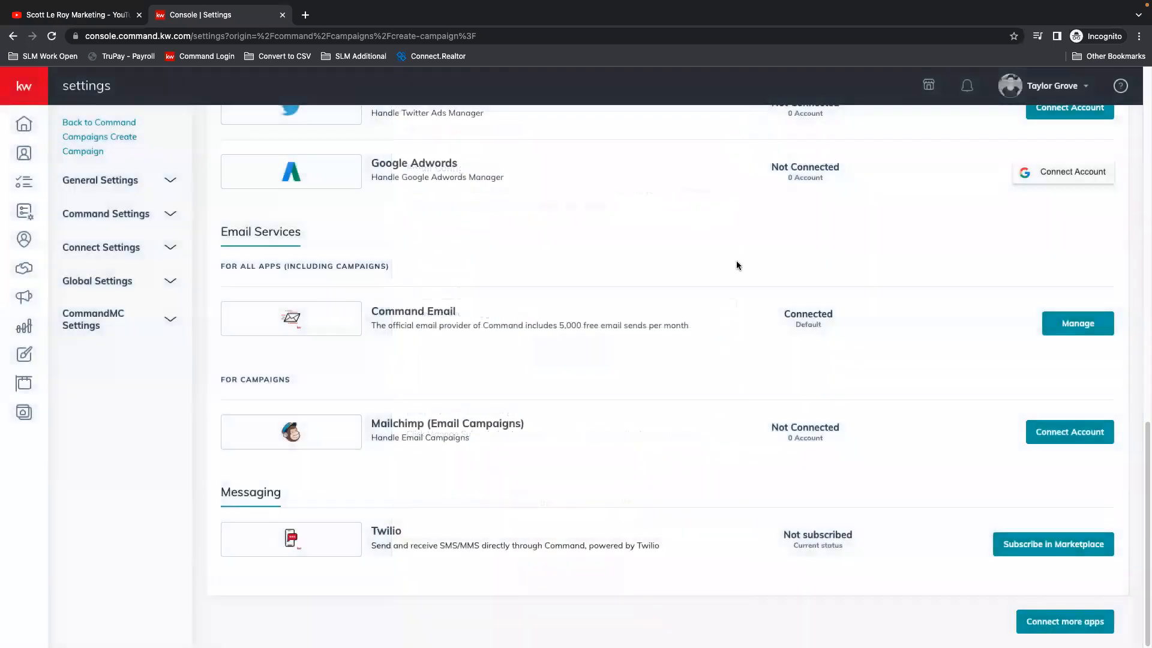
Step: Return to the email campaigns and create a Command Email campaign named "OH - 19th Ave" with the Event Awareness goal
click(23, 297)
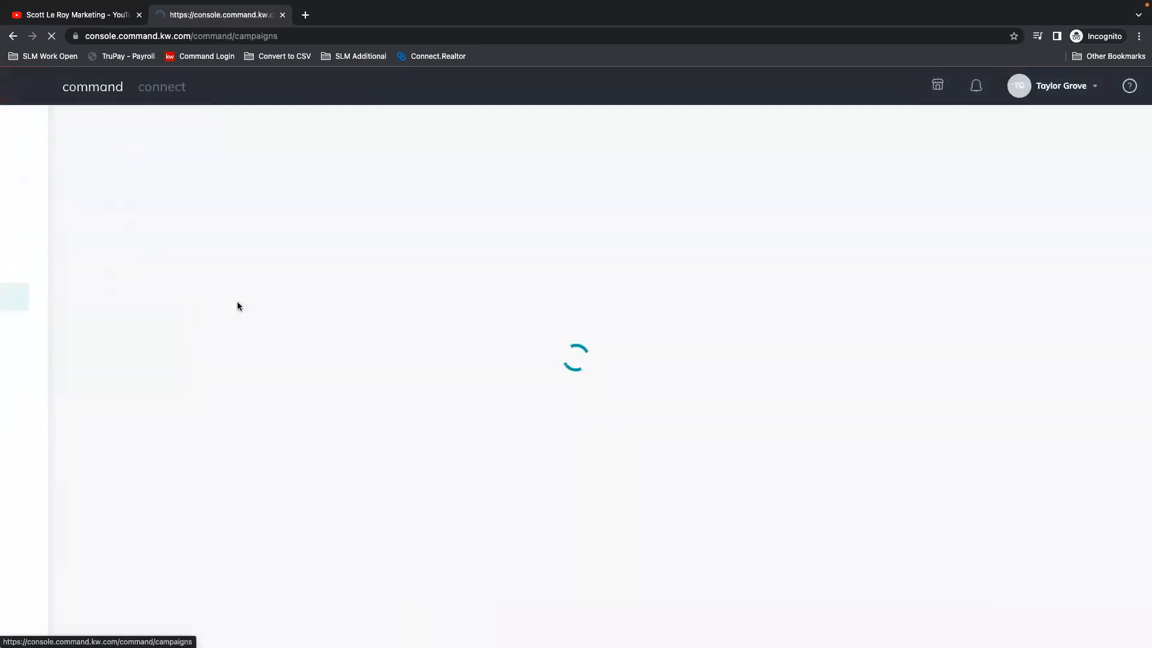
click(336, 129)
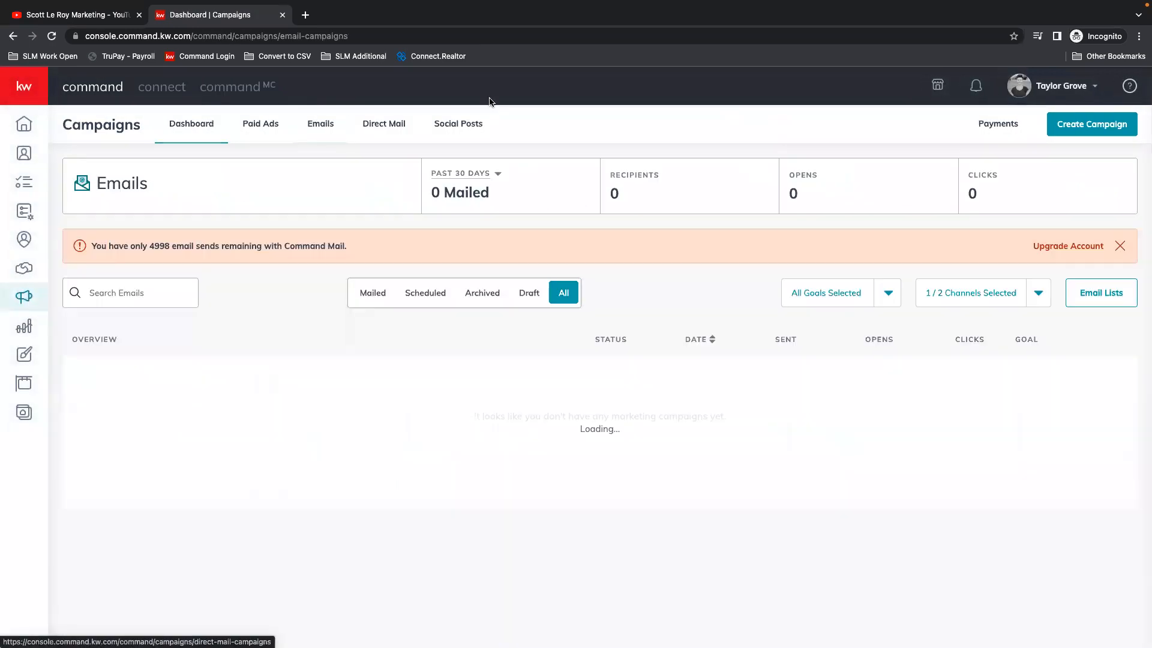
click(1103, 130)
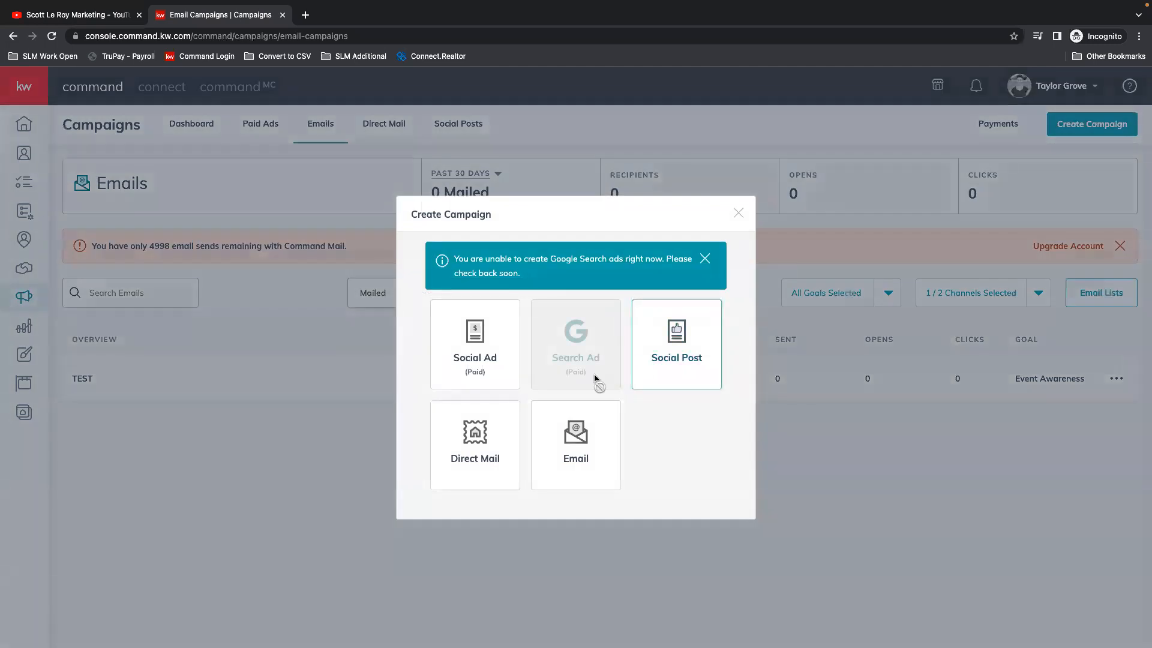
click(578, 449)
click(497, 163)
text(OH )
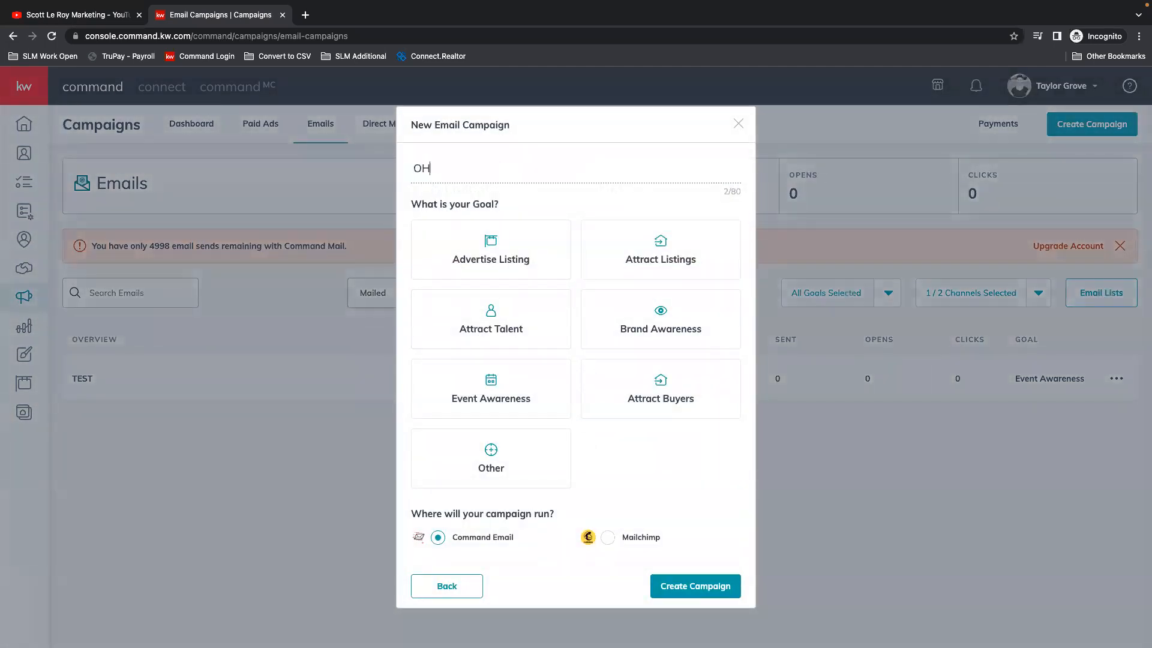
text(- 19th Ave)
click(528, 390)
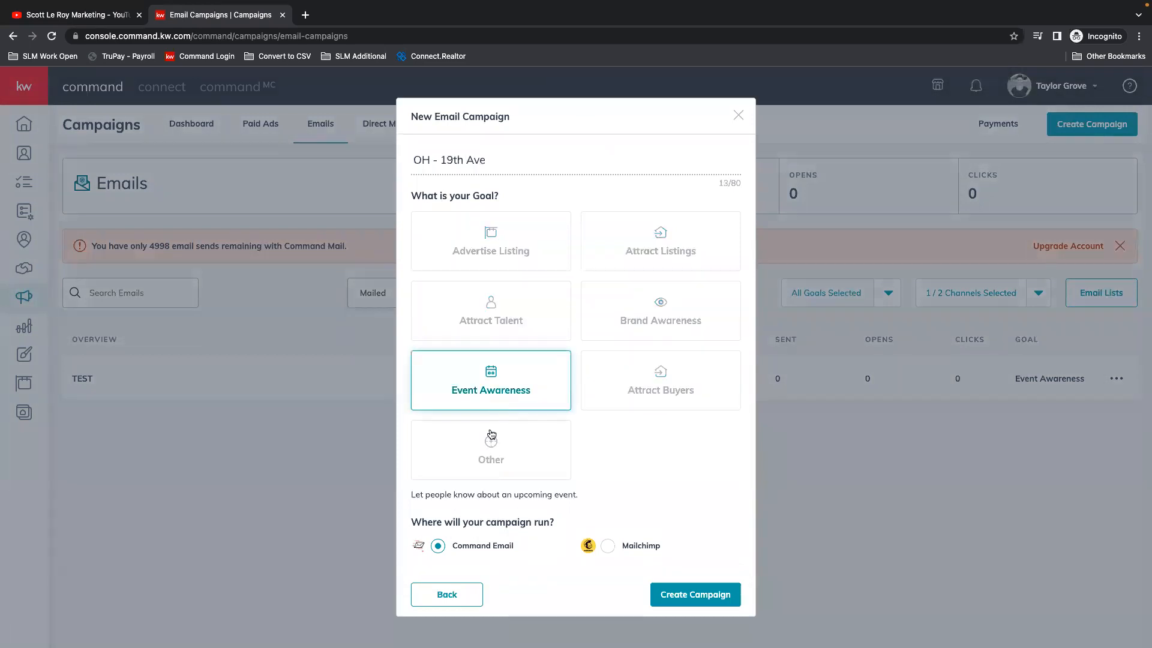
click(733, 597)
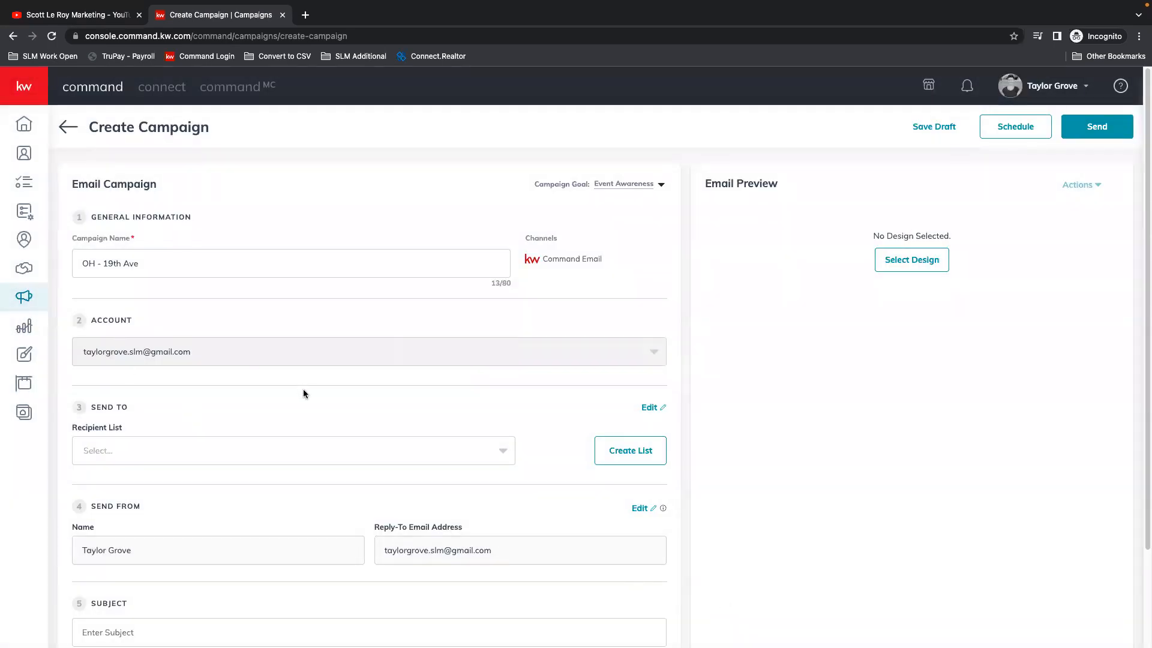
Step: Look through the existing recipient lists for the campaign without selecting one
scroll(168, 416, down, 3)
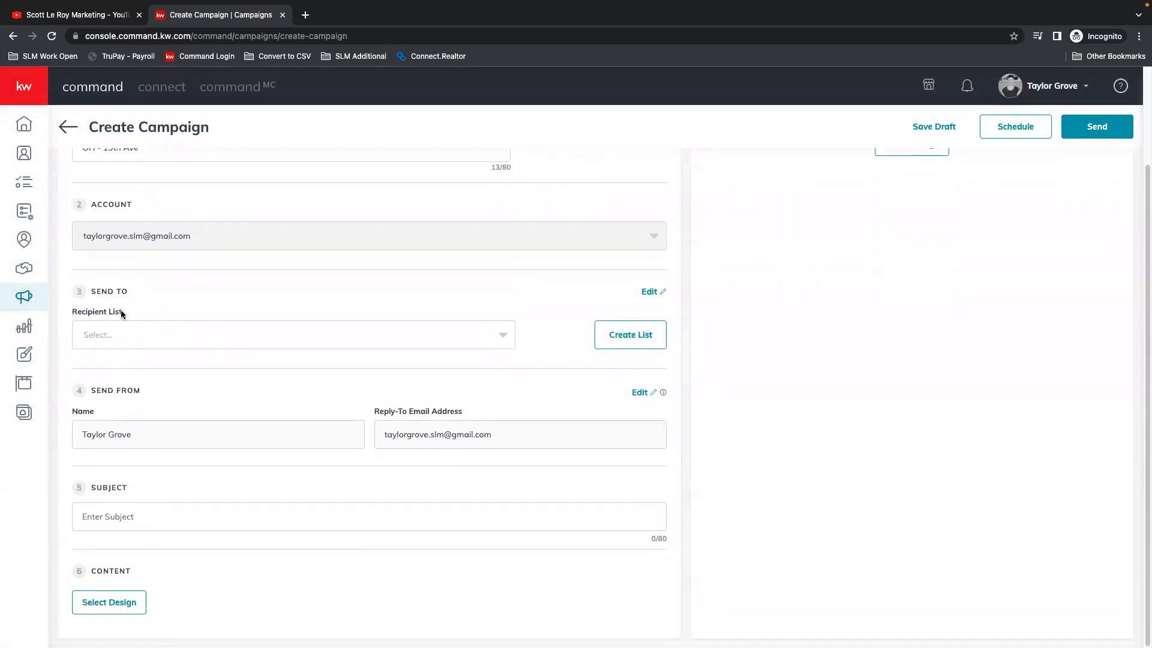
click(234, 344)
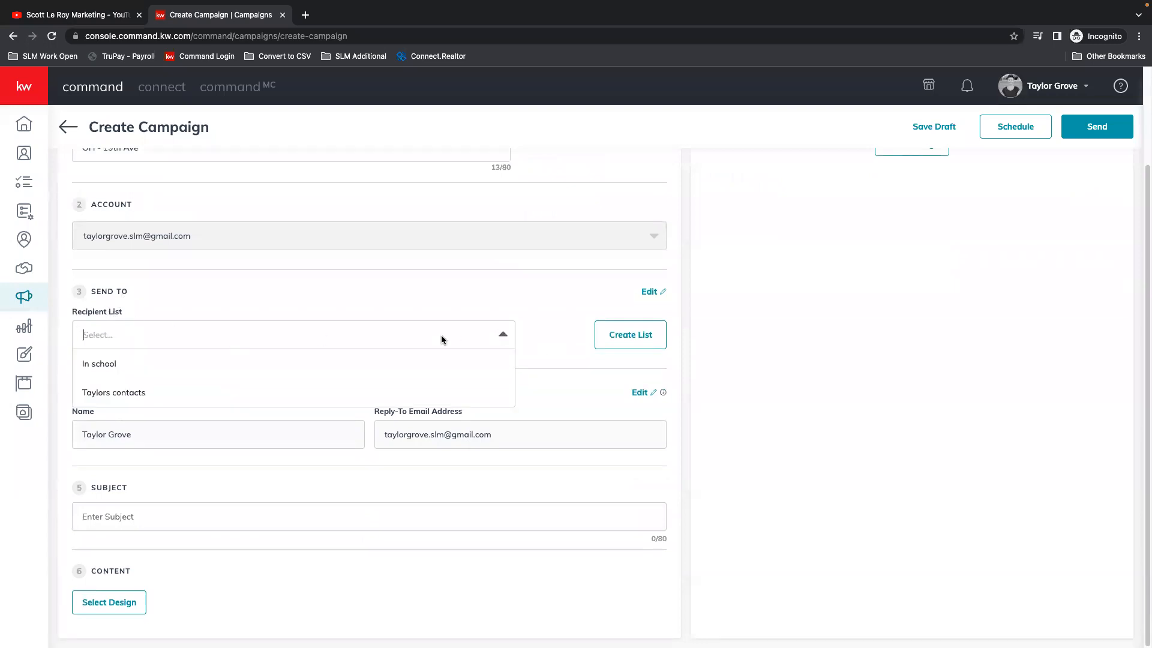
click(562, 332)
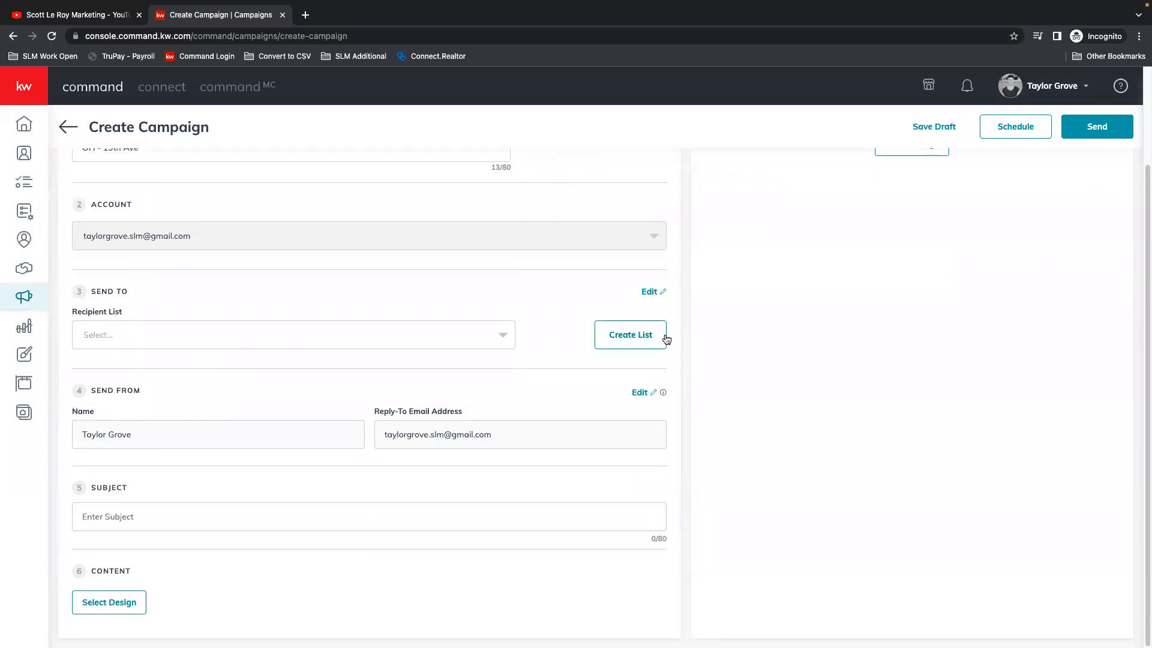
Step: Start a new recipient list and filter its contacts by the tag for the agent's own contacts
click(630, 335)
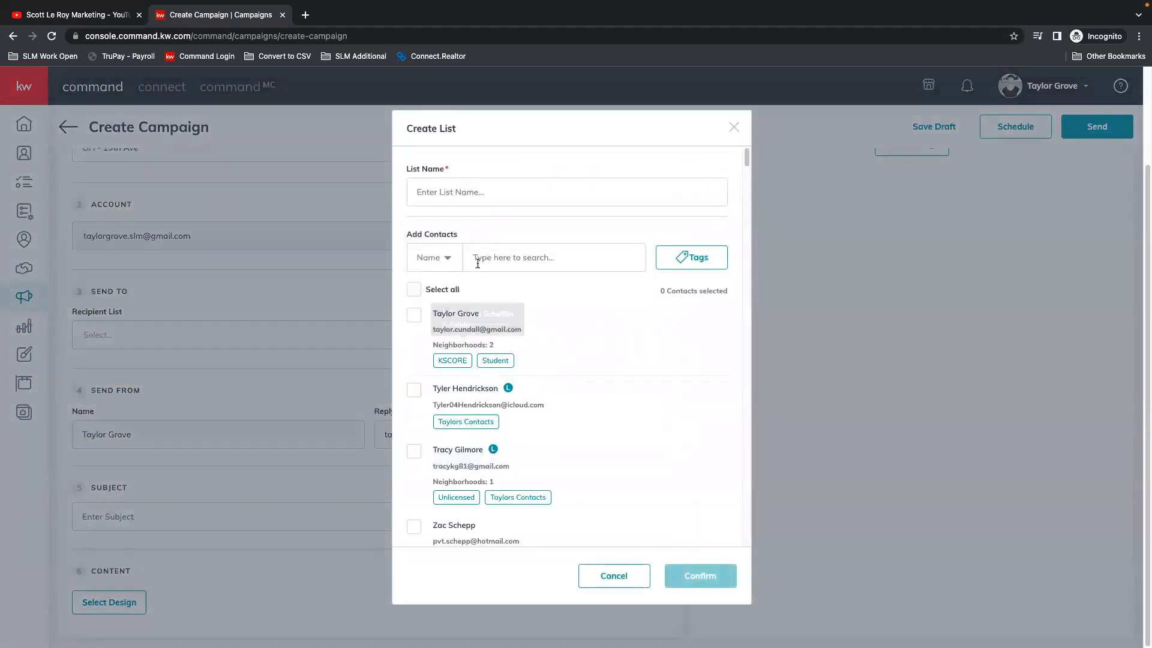
click(693, 257)
scroll(613, 403, down, 2)
scroll(708, 427, down, 10)
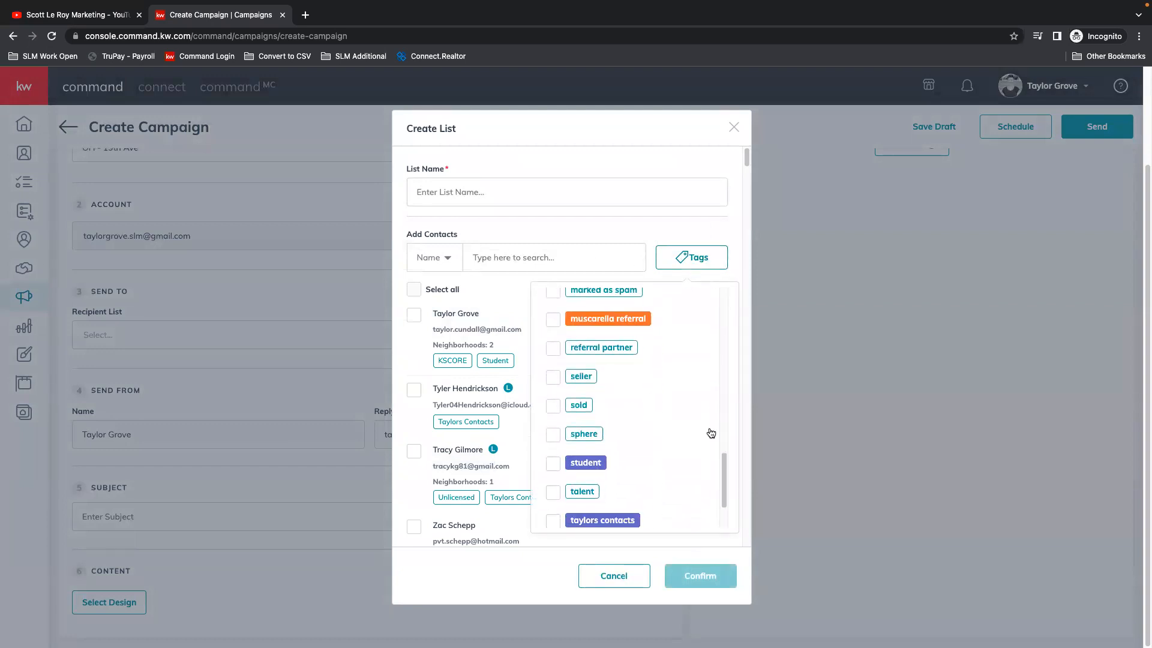
scroll(709, 431, down, 2)
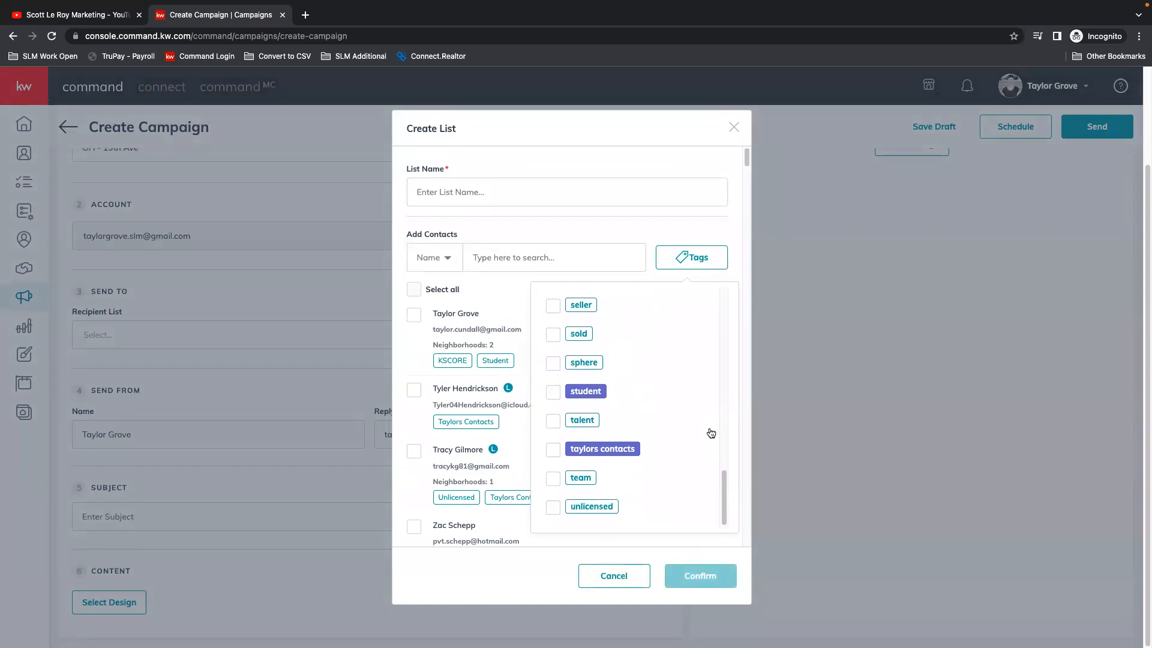
click(553, 449)
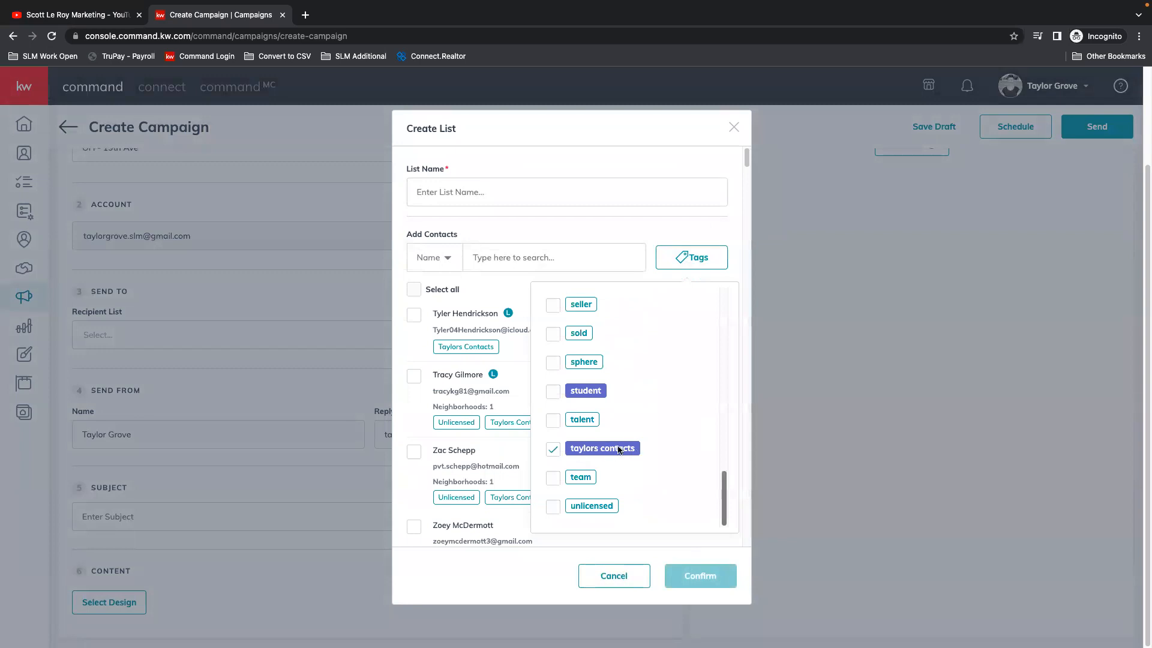
Step: Replace the own-contacts tag filter with the agent tag and name the new recipient list "Agents"
click(553, 449)
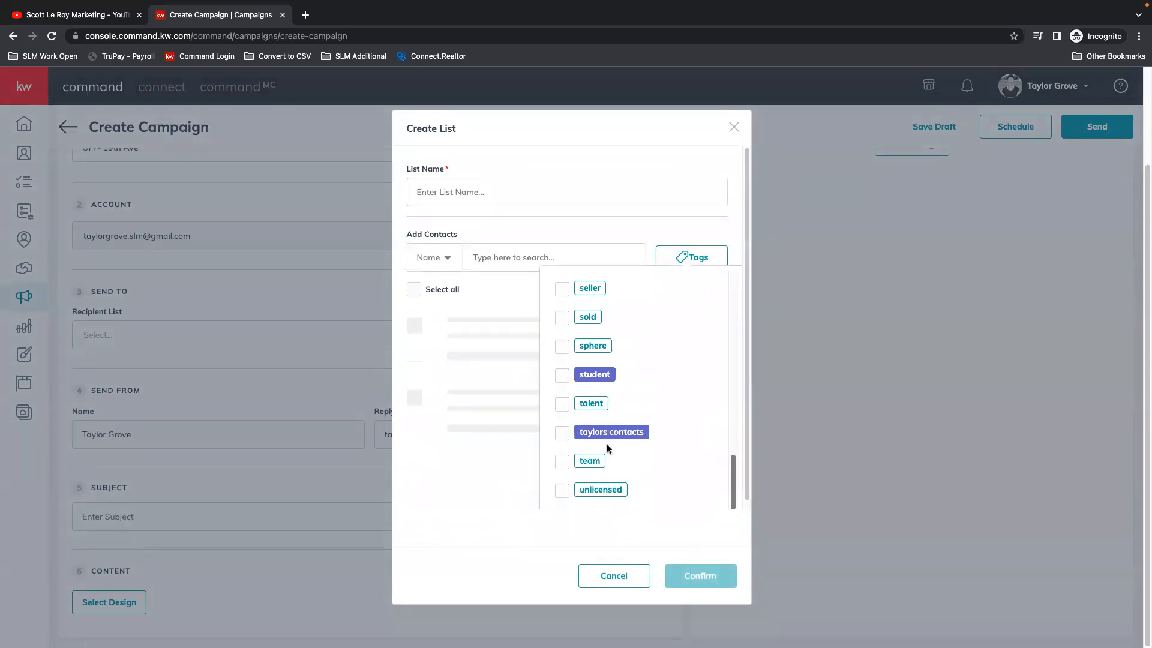
scroll(678, 409, up, 10)
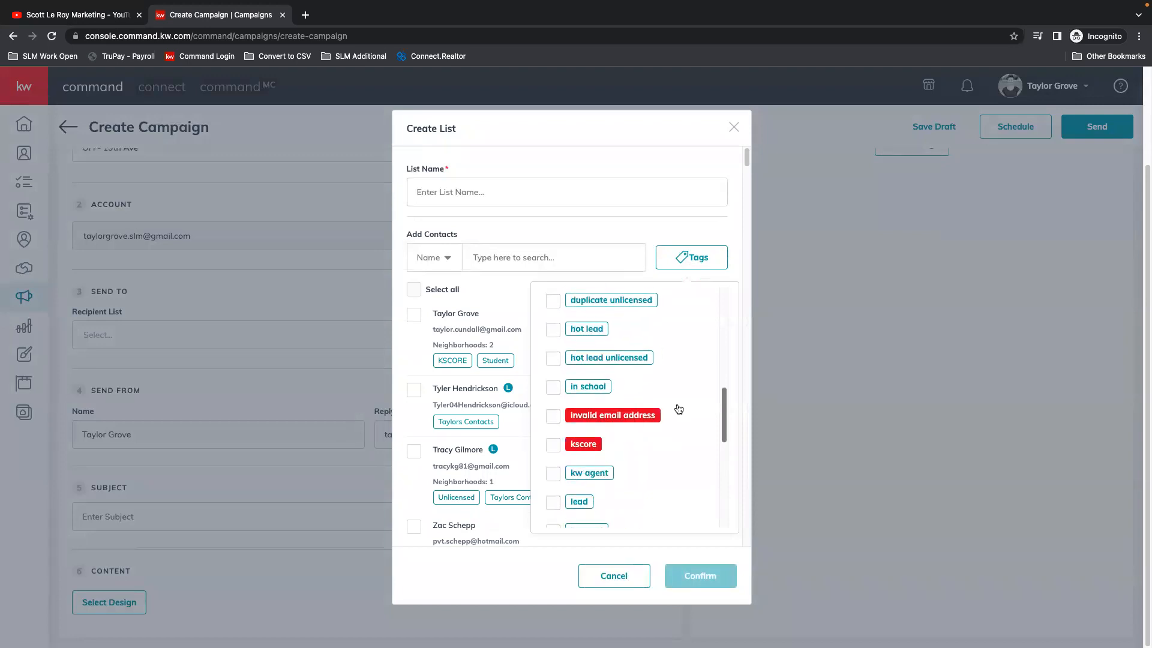
scroll(677, 409, up, 5)
scroll(678, 409, up, 5)
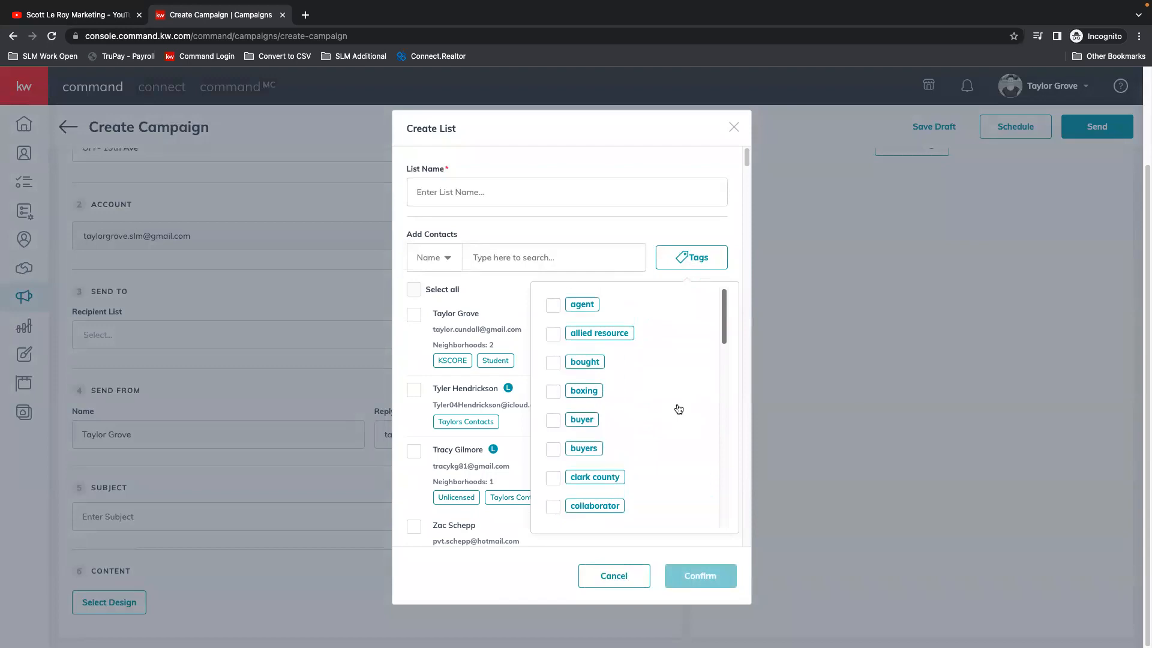
click(553, 307)
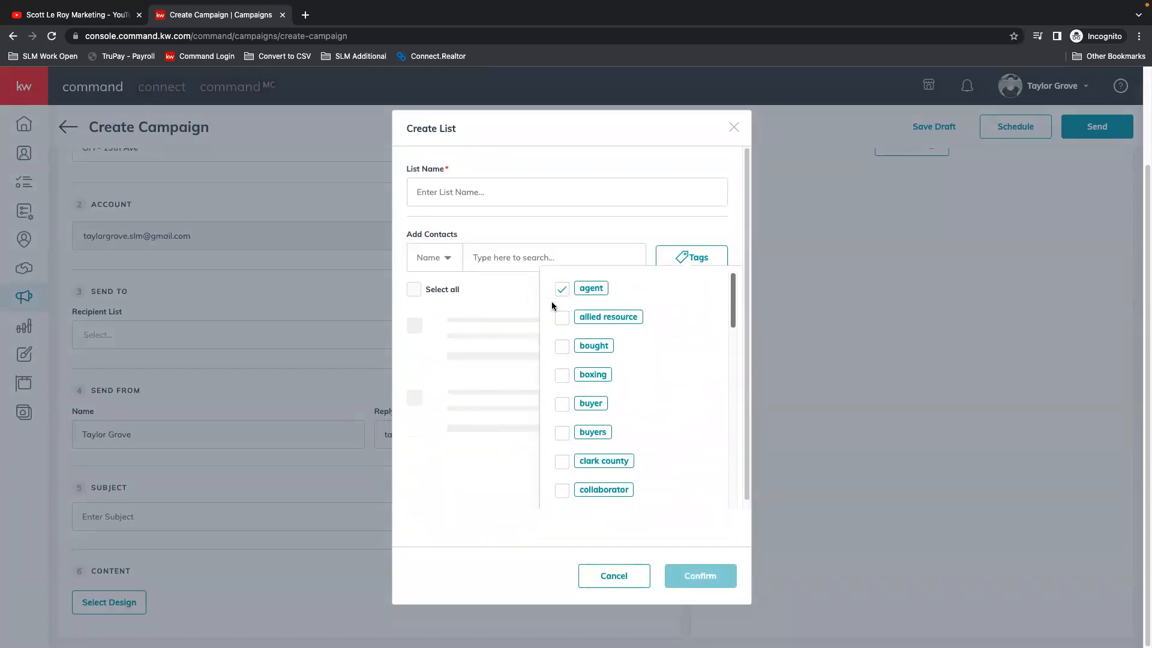
click(469, 198)
text(Agents)
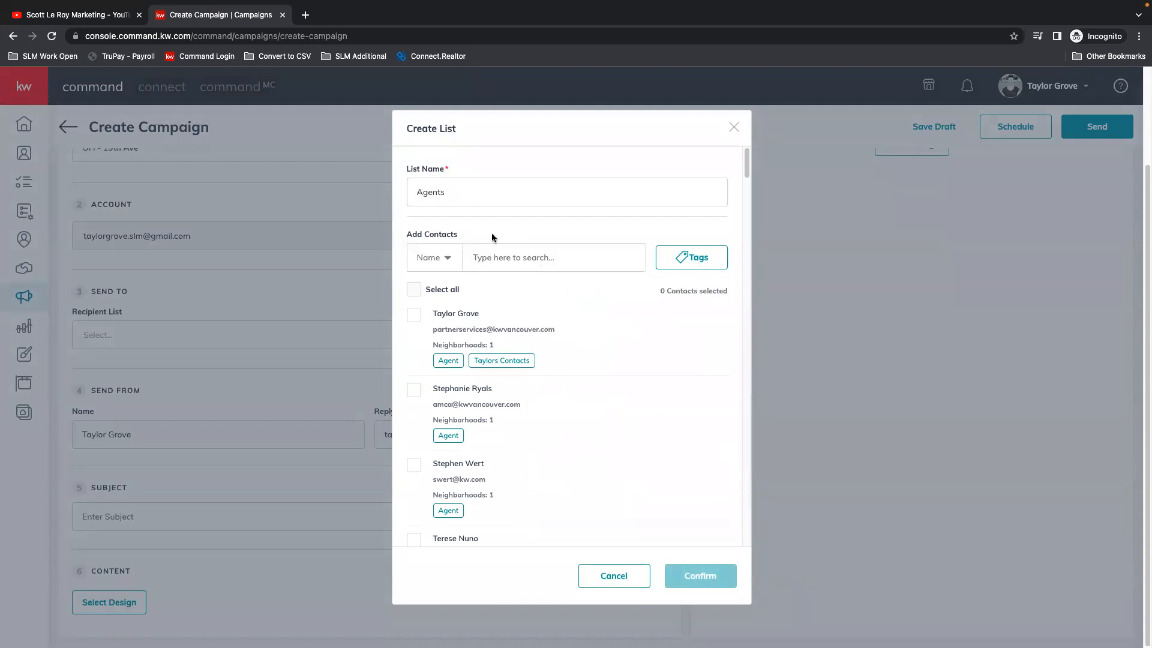
Step: Select all the filtered agent contacts, exclude the contact tied to the kwcommercial.com domain, and create the list
click(414, 289)
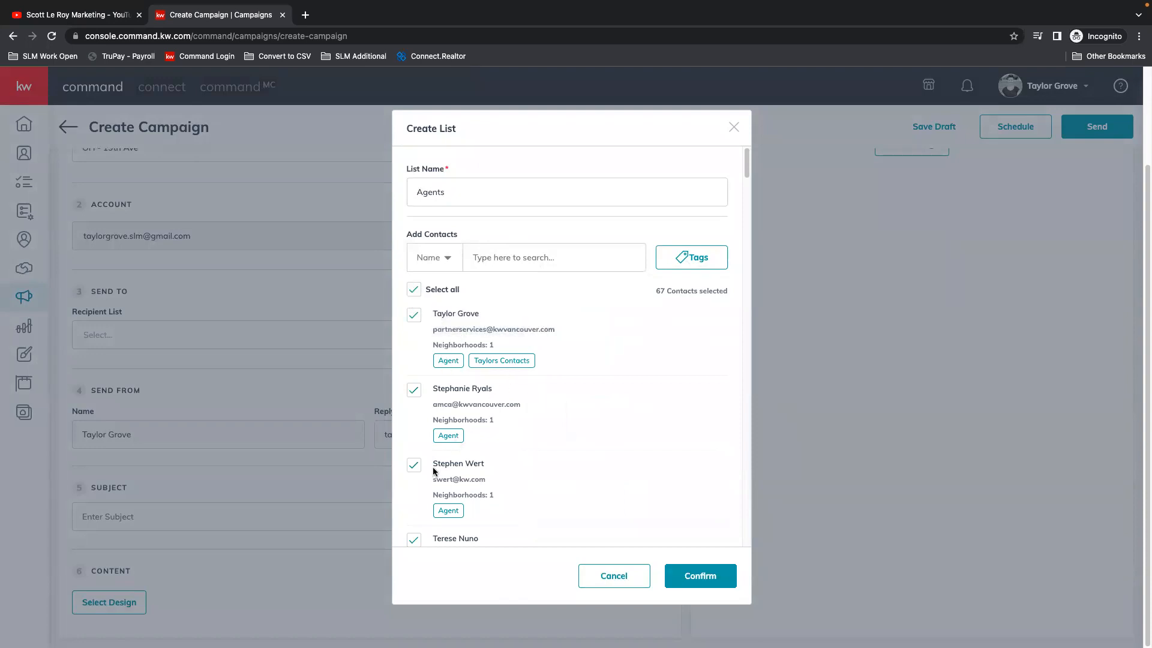
scroll(567, 408, down, 5)
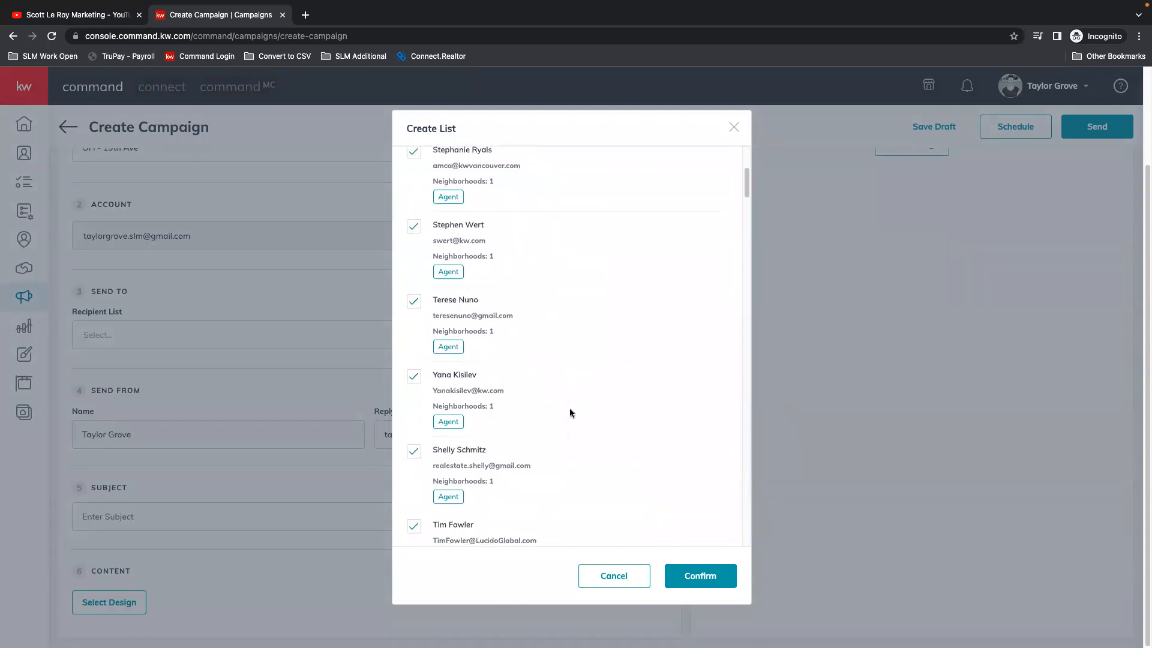
scroll(694, 430, down, 1)
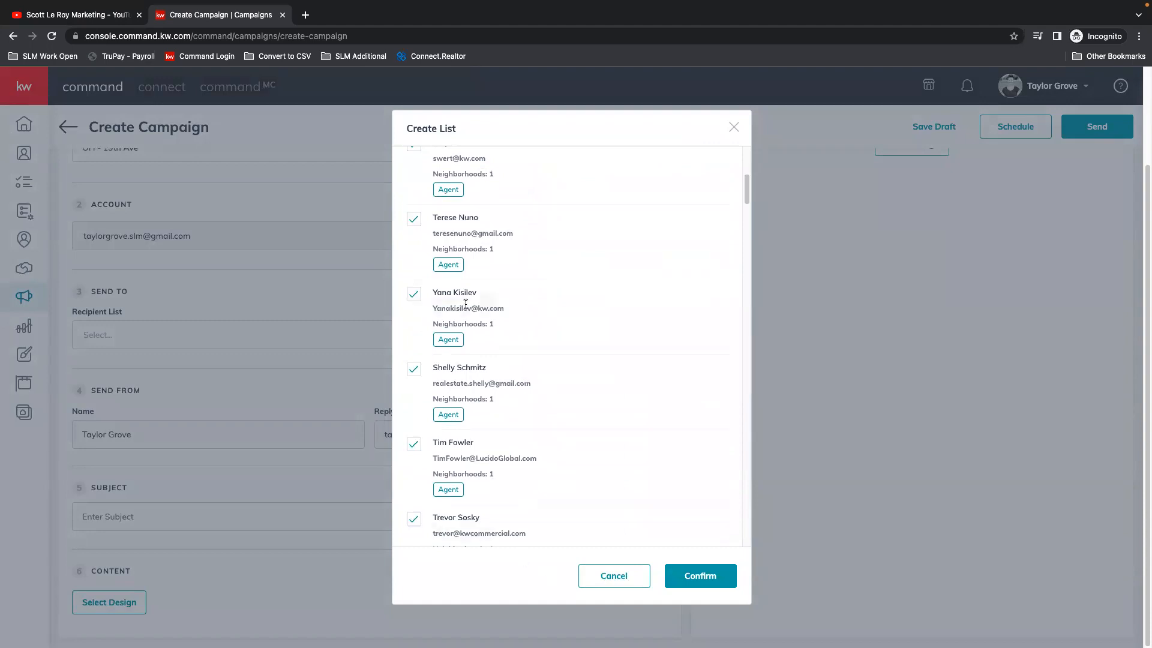
click(415, 520)
scroll(685, 529, down, 1)
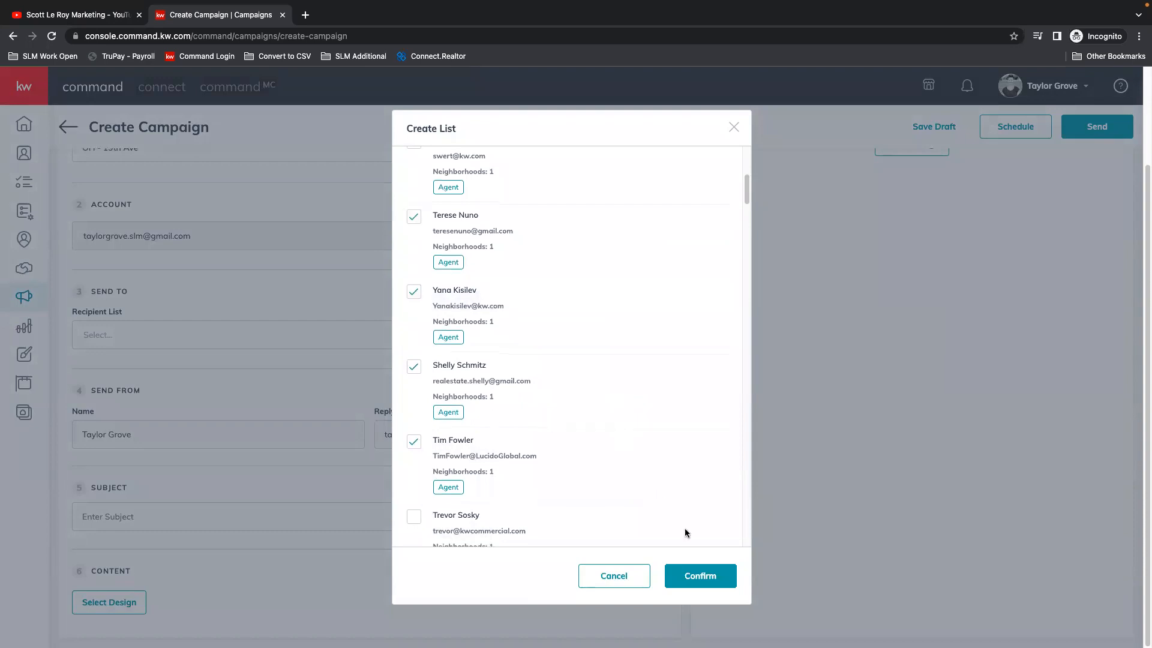
click(701, 577)
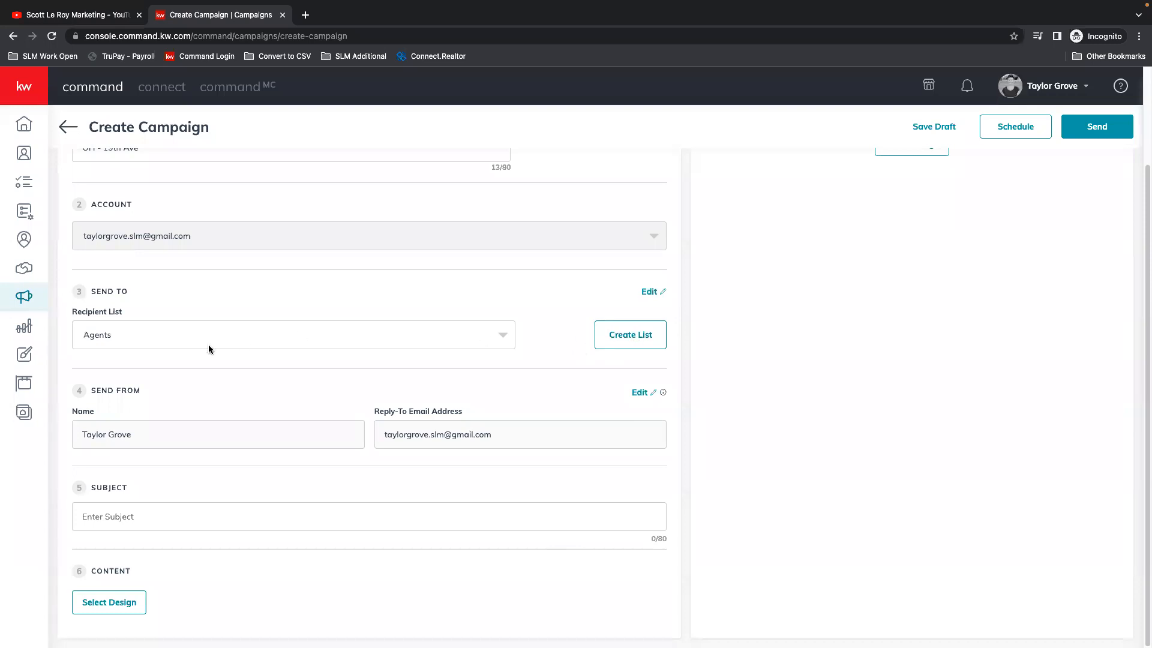
Step: Switch the campaign's recipient list to the agent's own contacts and enter the subject "COME JOIN US AT THIS OPEN HOUSE!"
click(117, 326)
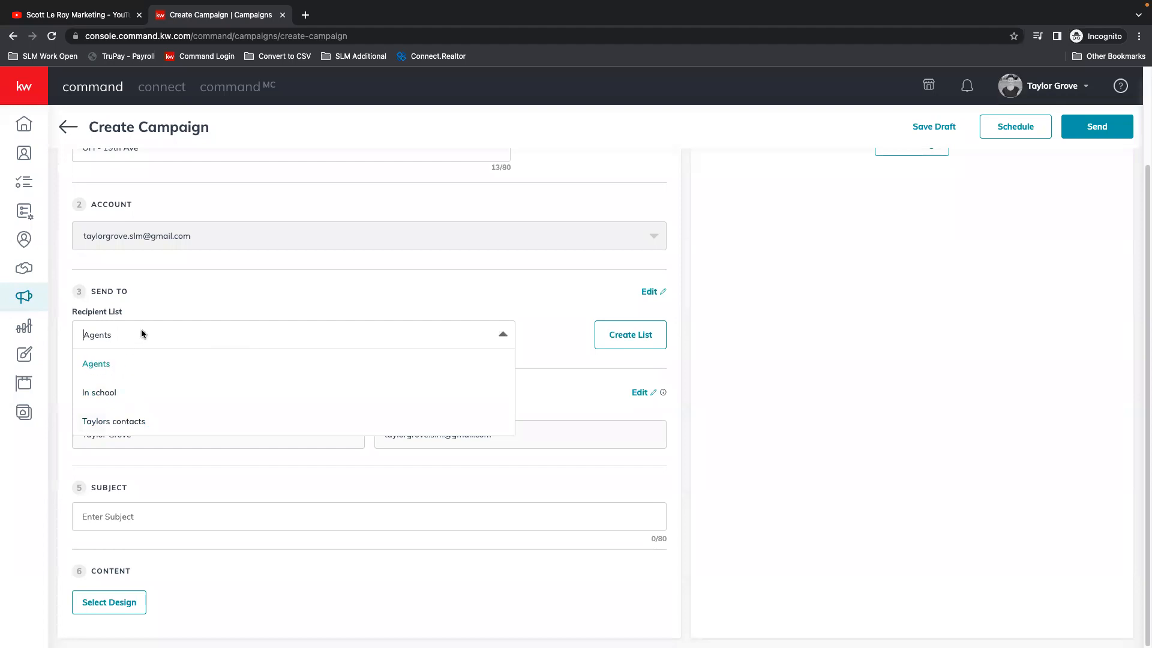
click(125, 313)
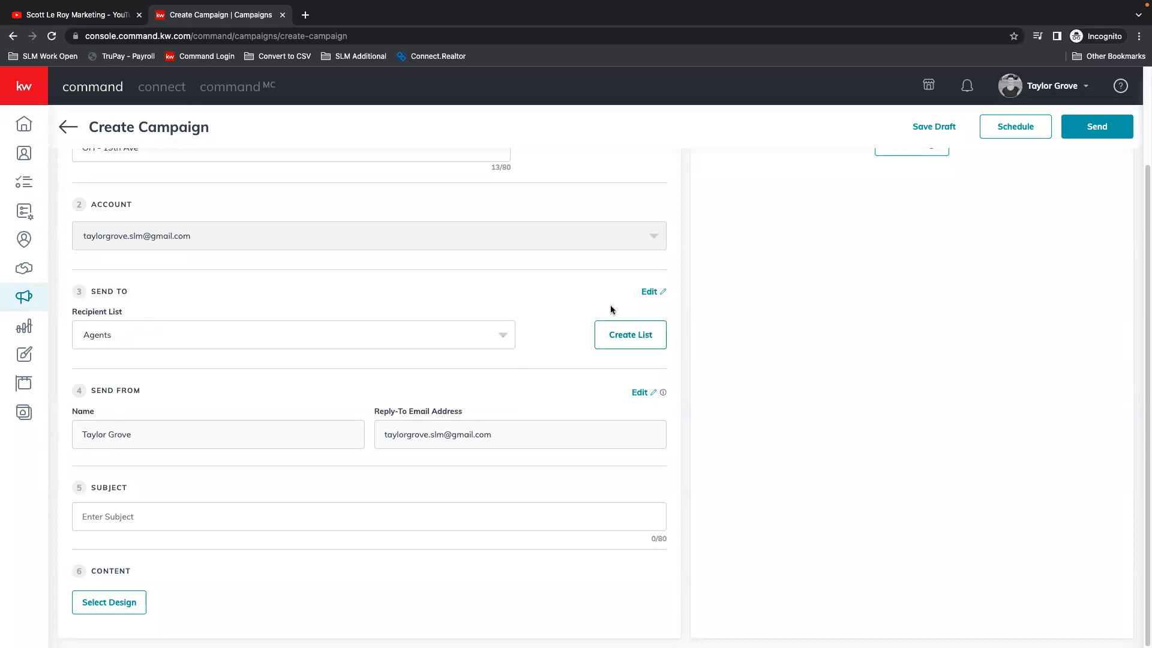
click(89, 336)
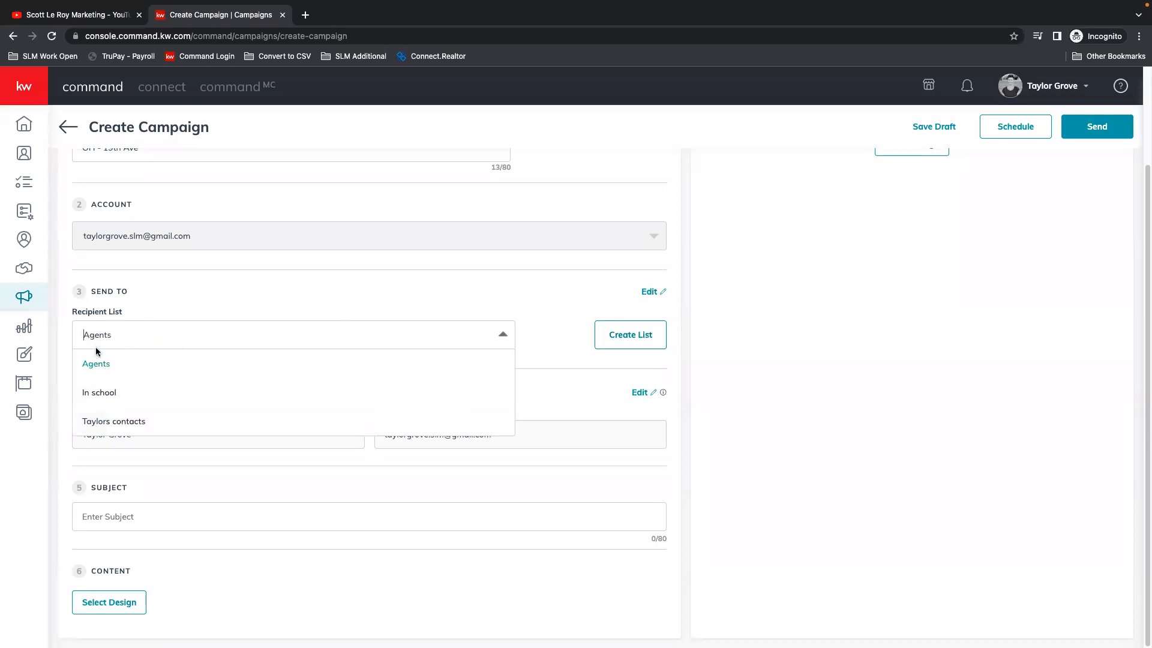
click(111, 421)
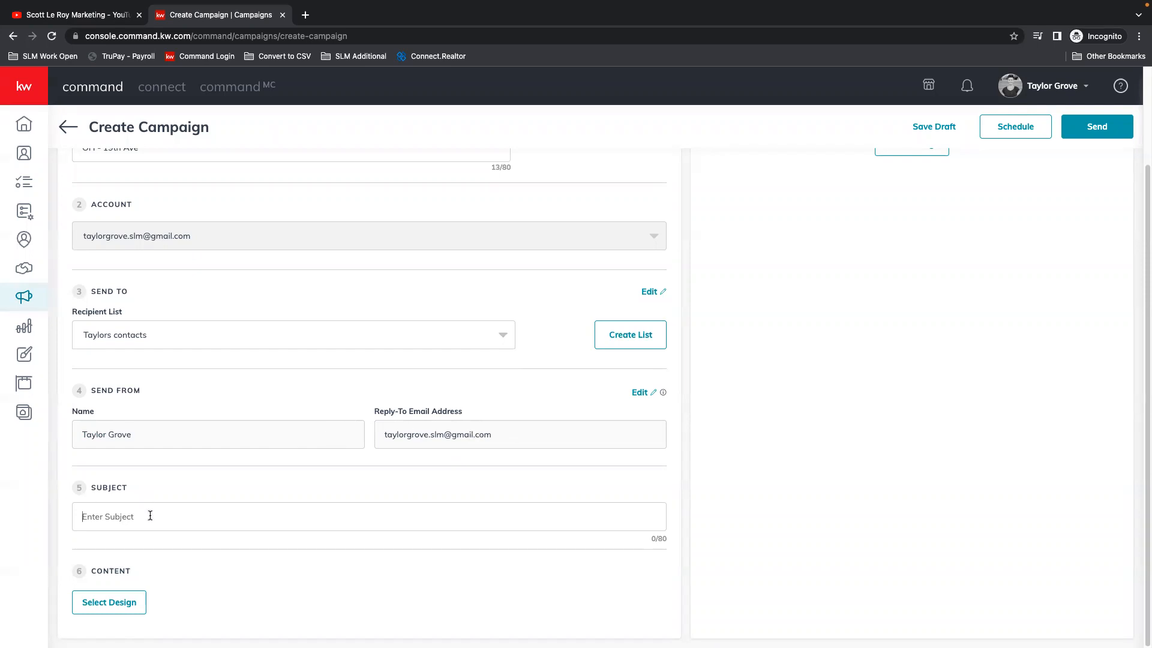
text(COME JOIN US AT THIS OPEN HOUS)
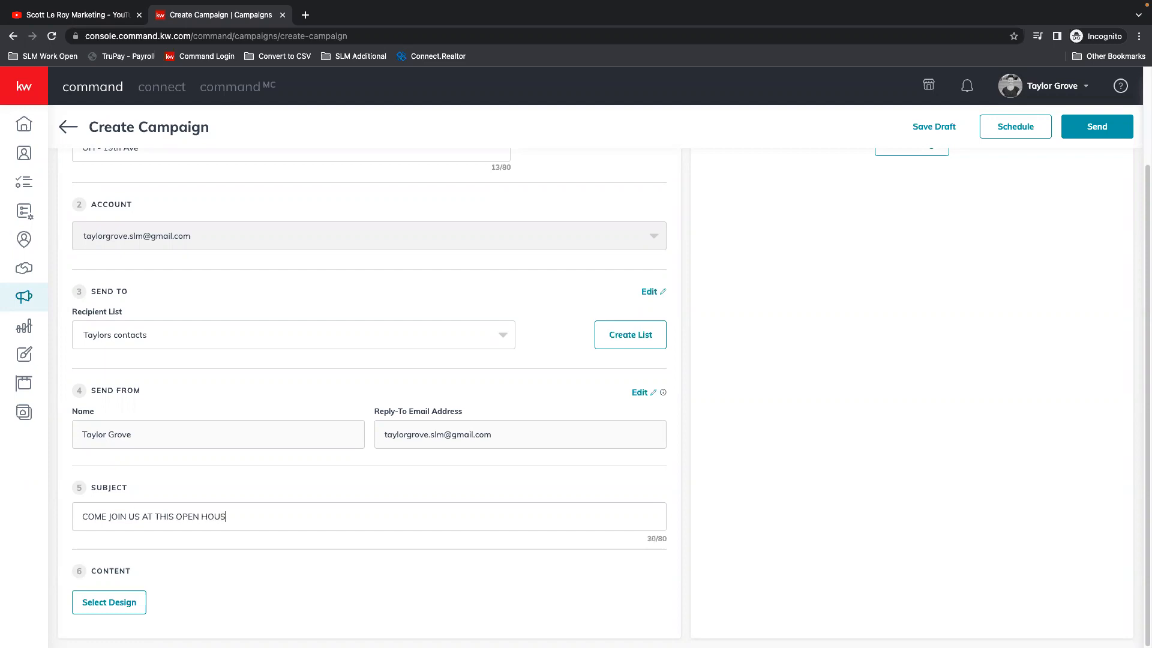
text(E!)
Step: Browse the KWRI templates for the campaign's design, and open the saved "Open house Event" template
click(107, 601)
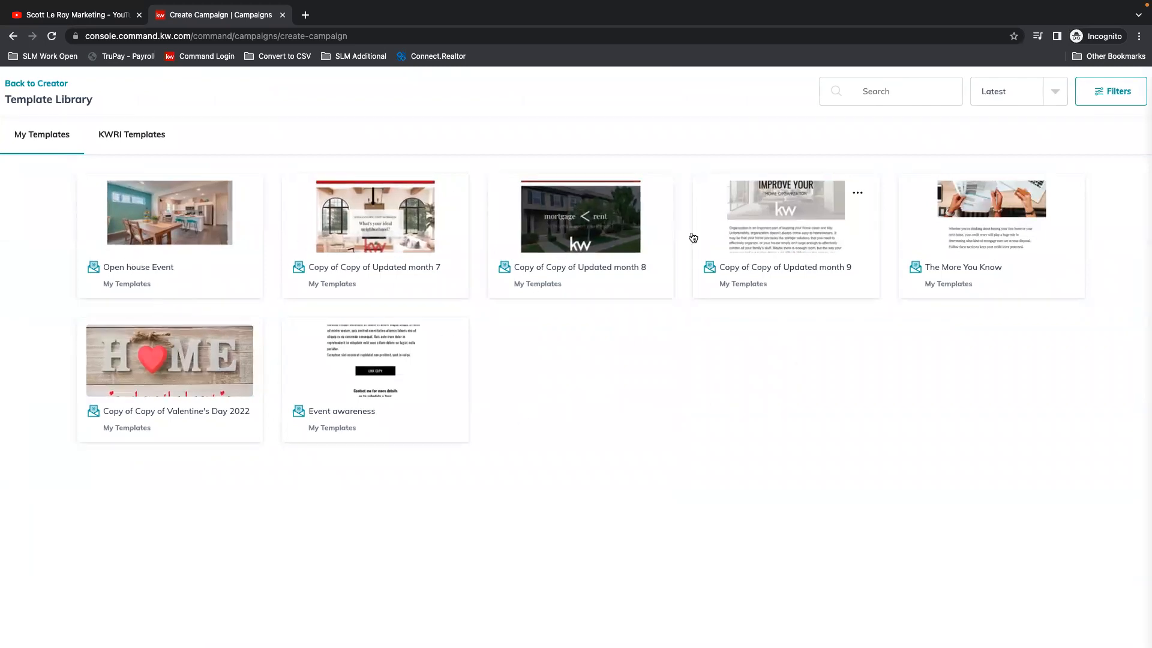
click(151, 140)
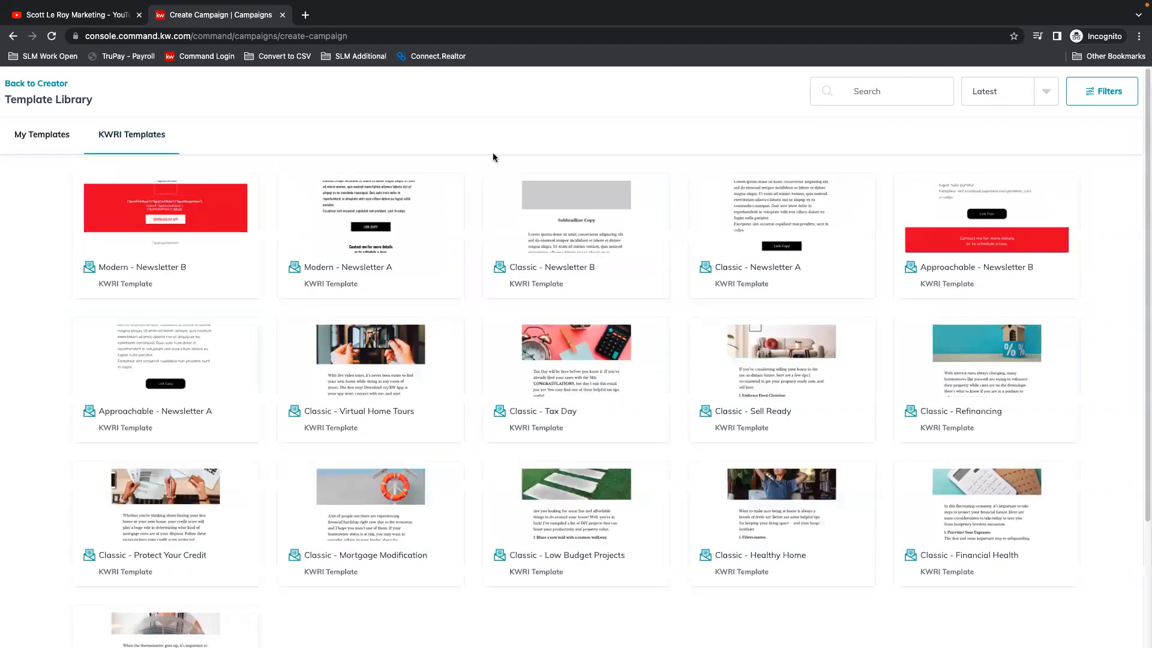
mouse_move(188, 413)
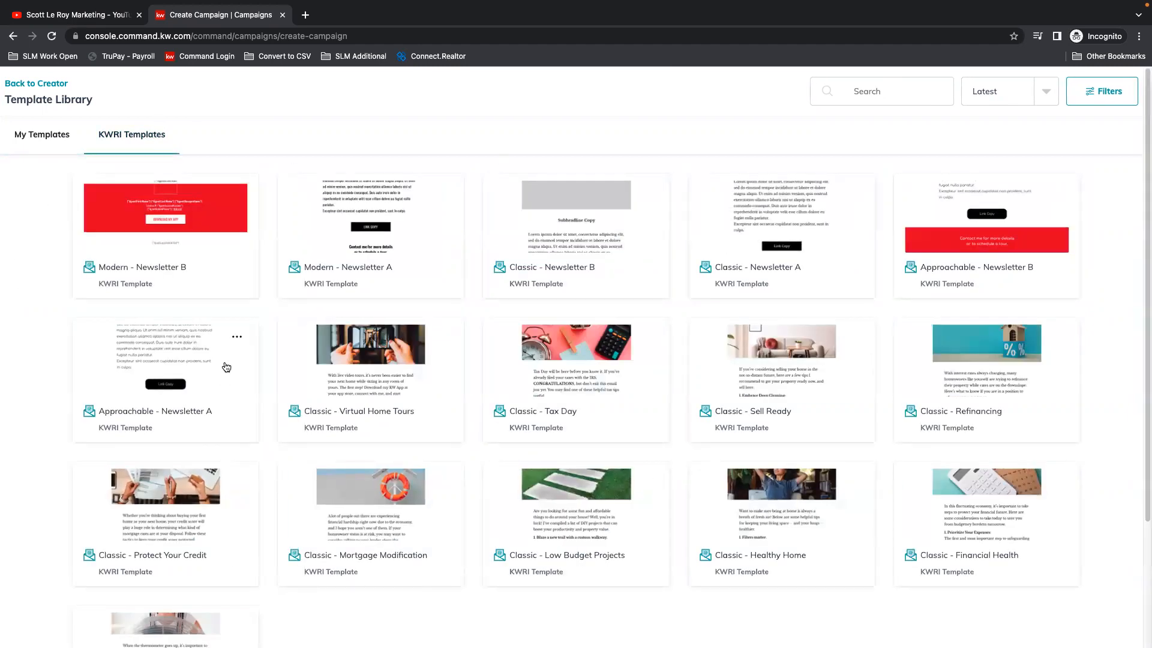
click(51, 135)
click(139, 250)
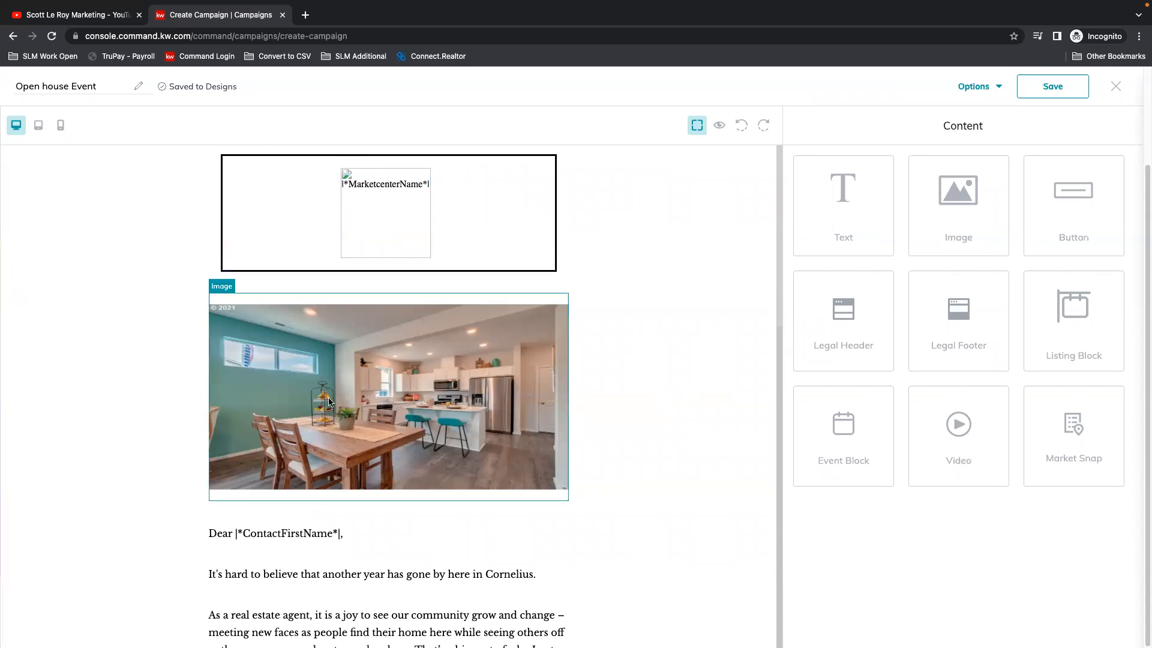
Step: Open the settings of the kitchen and dining room image in the email design
click(384, 384)
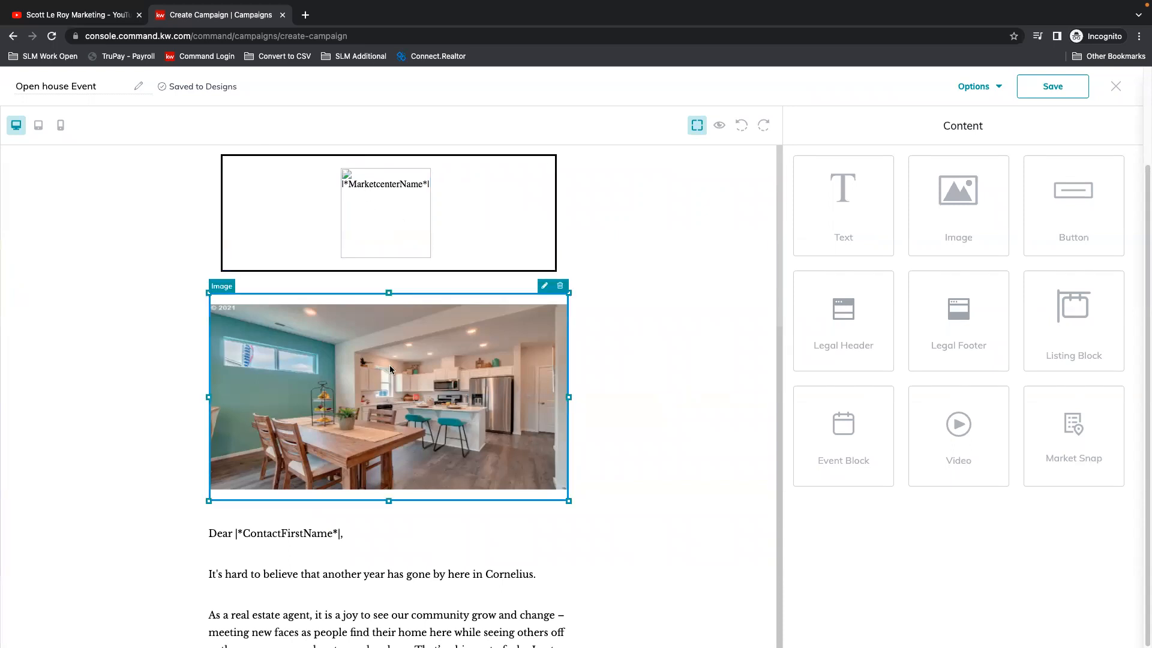
click(544, 288)
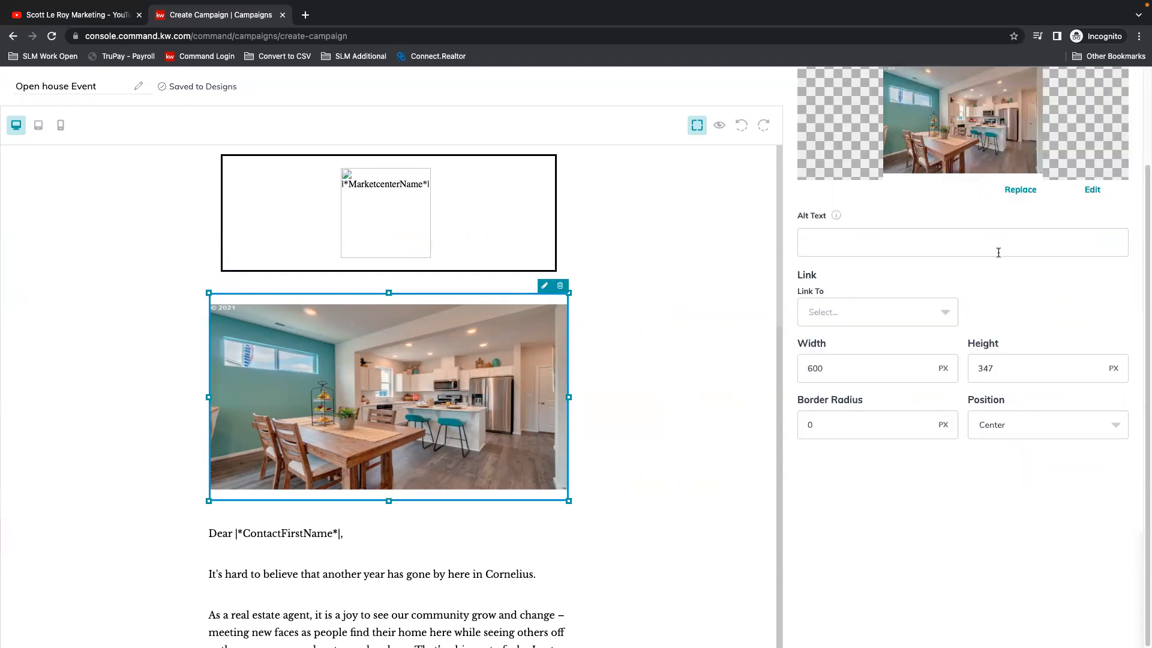
scroll(999, 252, up, 2)
scroll(1009, 278, up, 1)
Step: Search the listing images for the open house property's address as a possible replacement picture, and cancel the replacement
click(1021, 306)
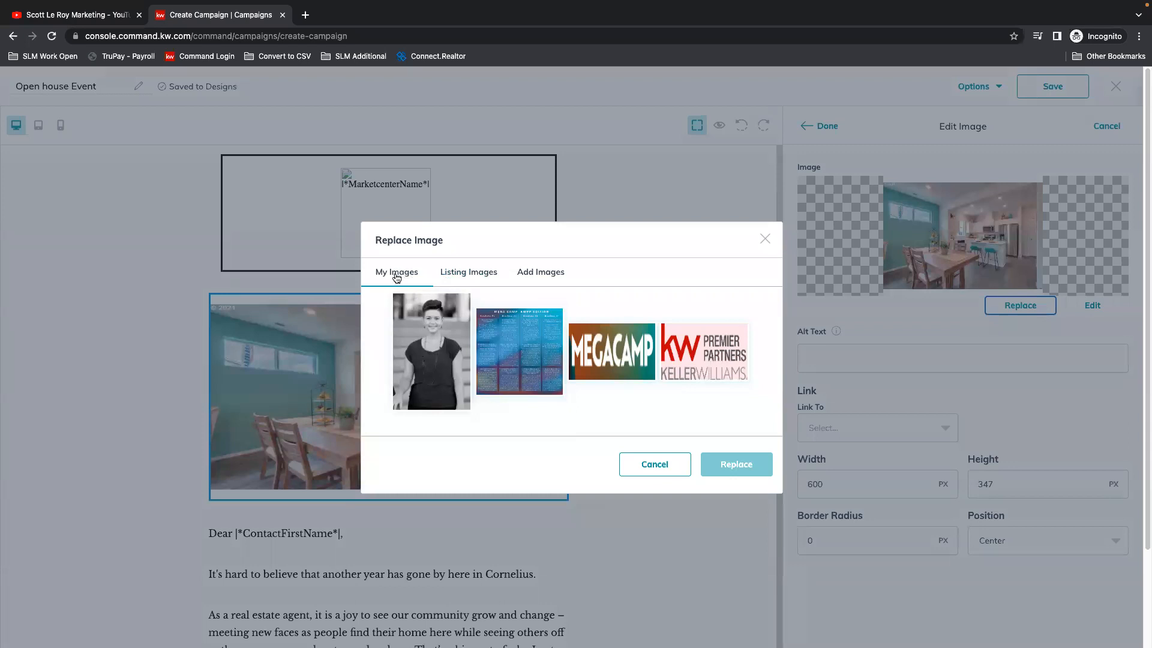
click(471, 274)
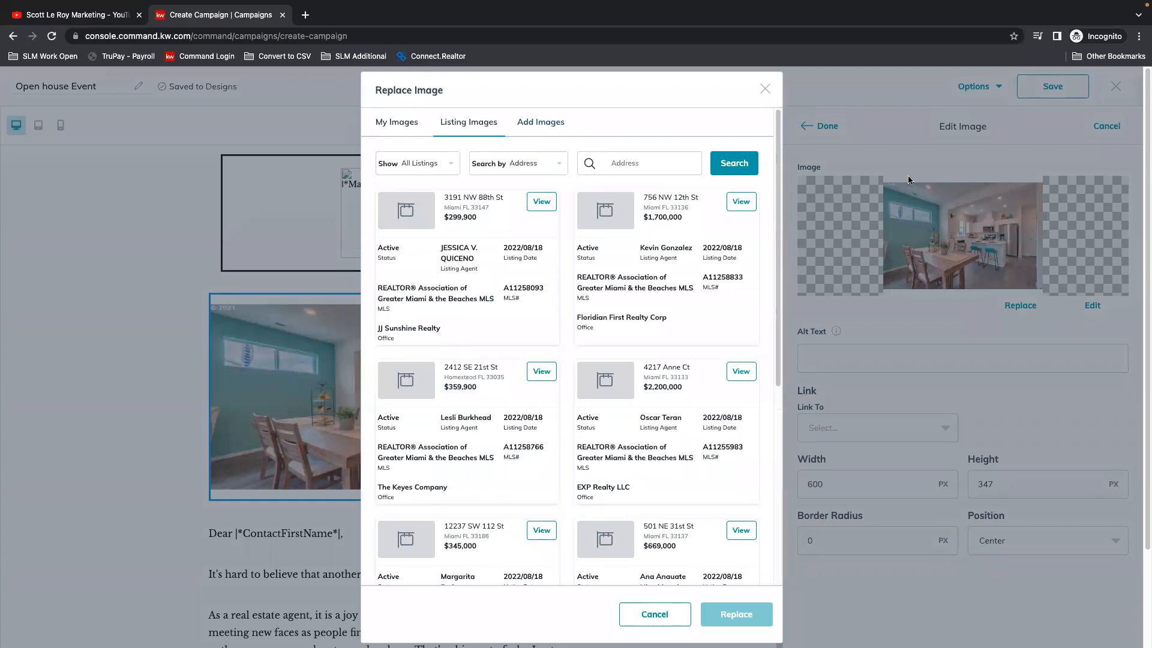
click(638, 167)
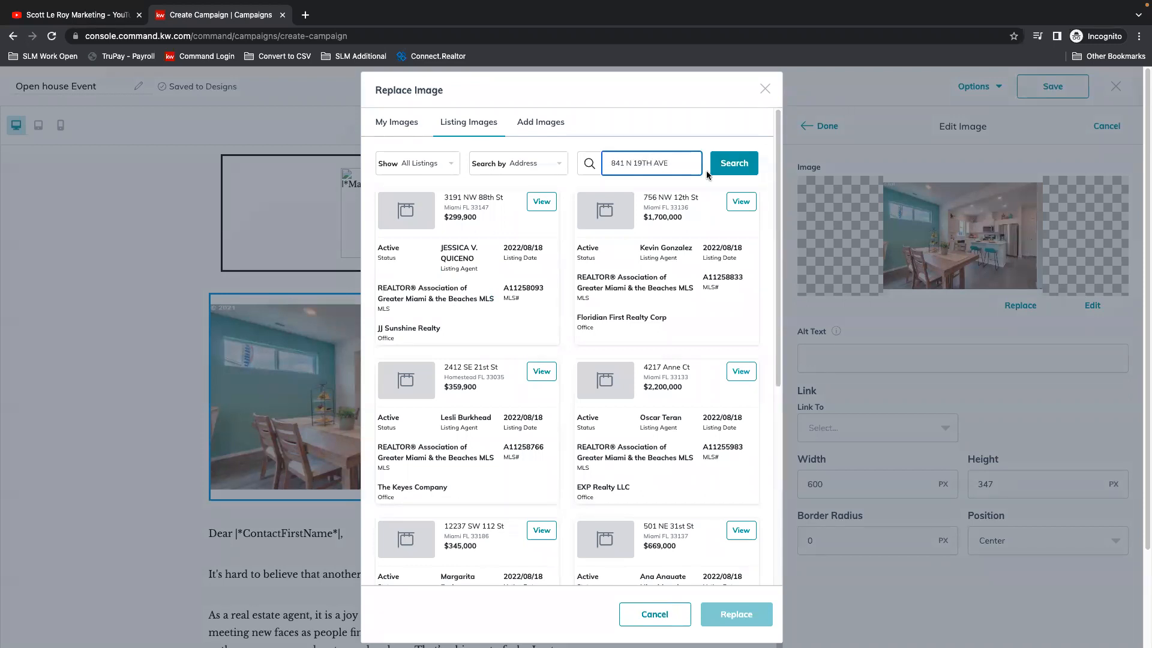
click(734, 163)
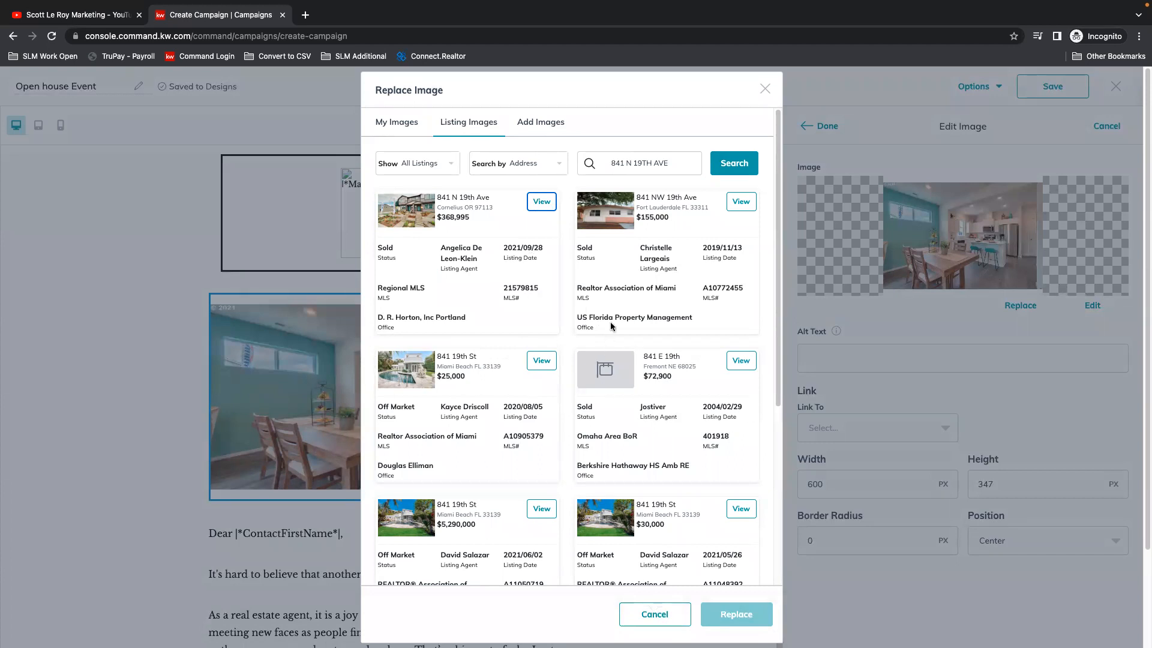
click(660, 614)
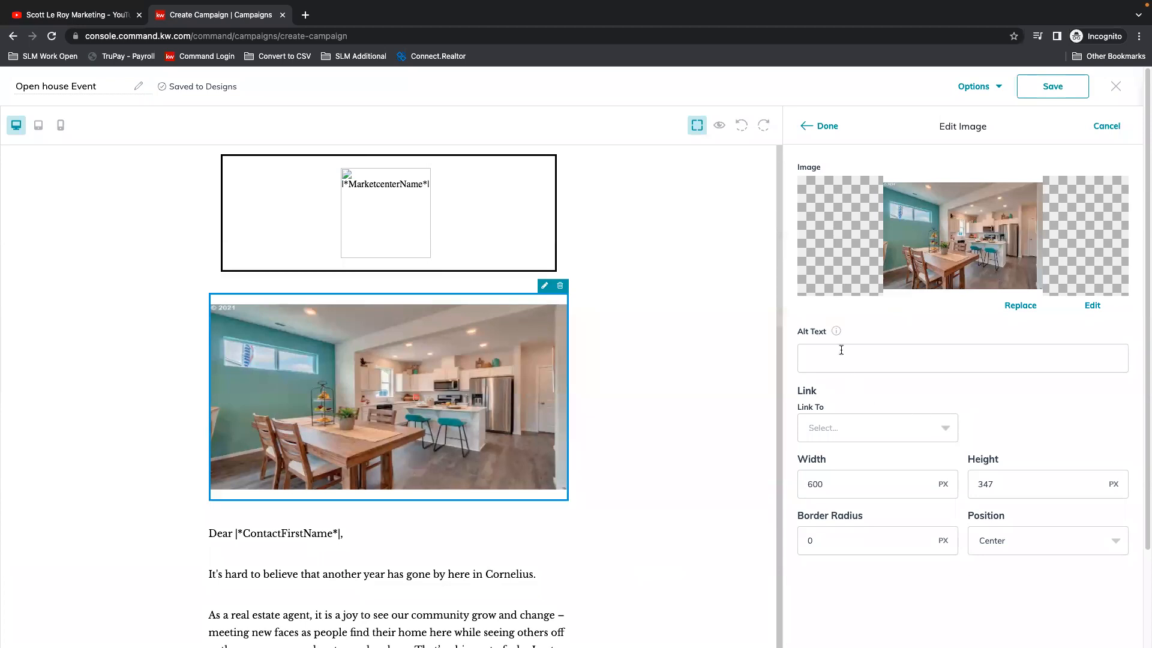
Step: Link the image to a landing page, choosing the "aboutme" page with the numeric prefix
click(845, 354)
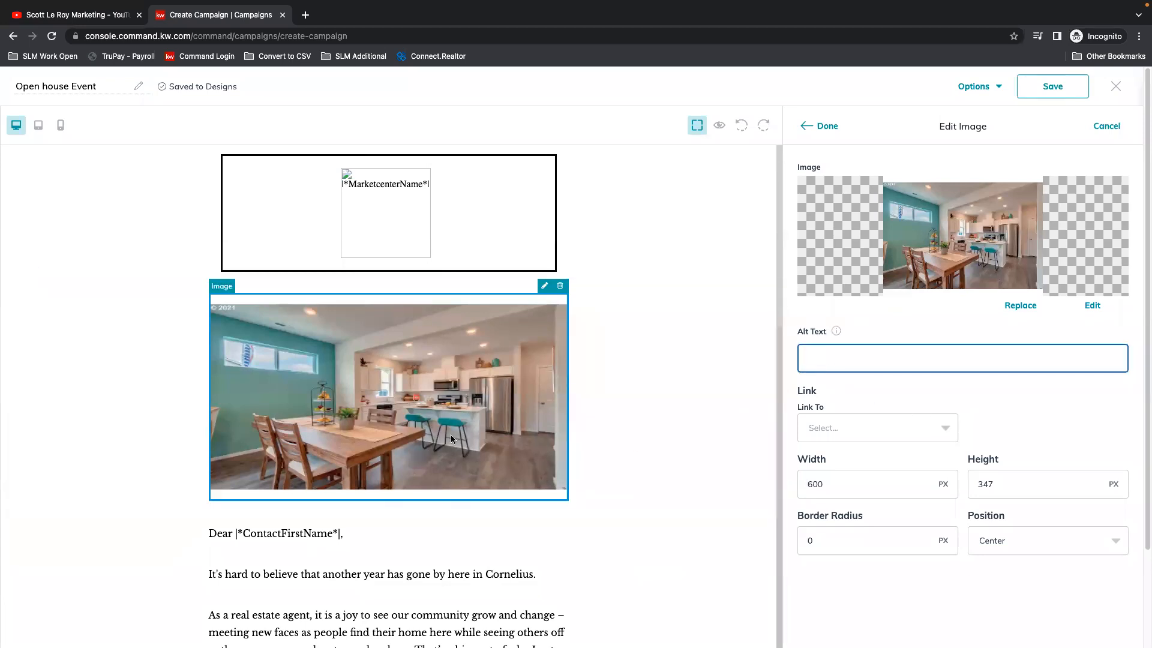
click(946, 429)
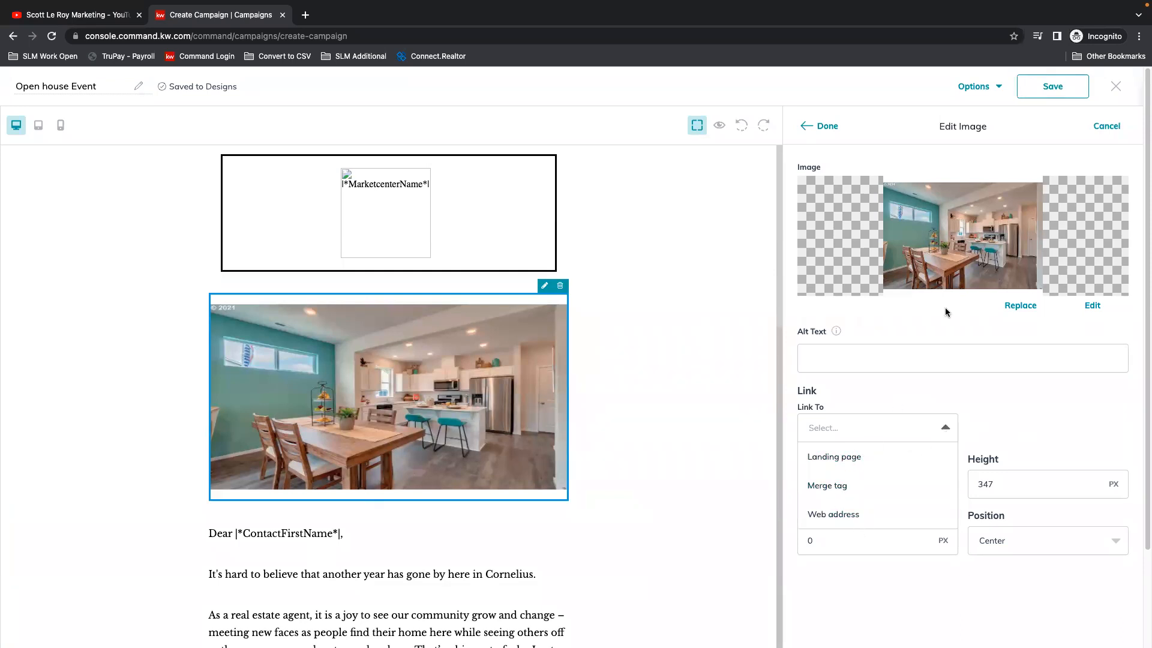
click(834, 462)
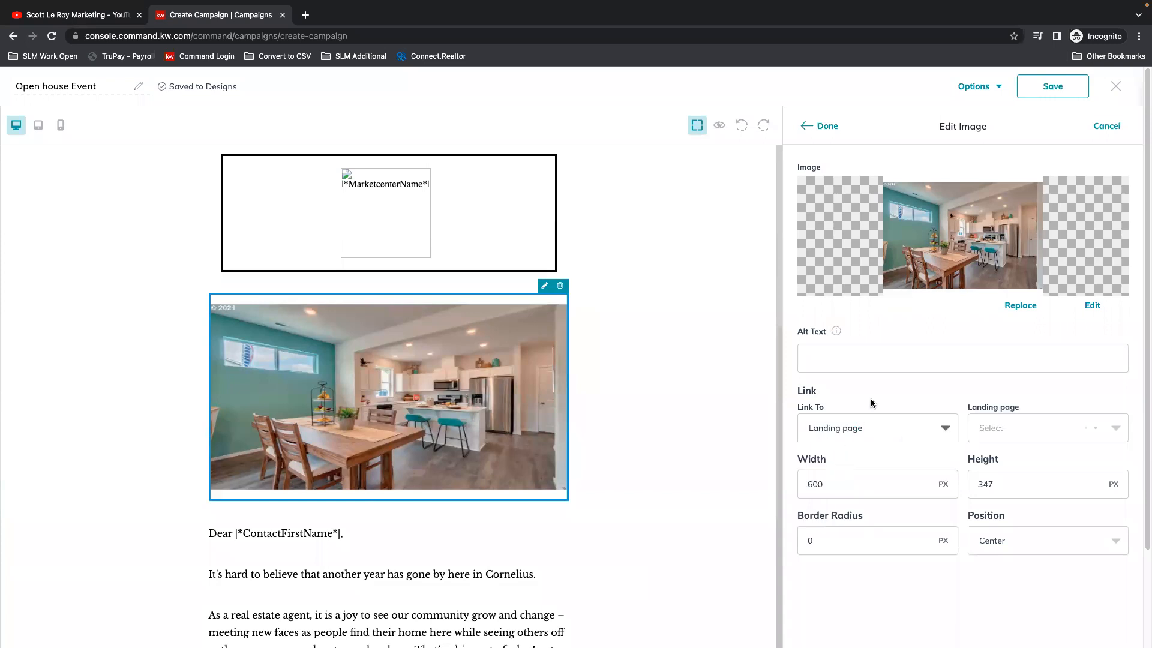
click(1107, 434)
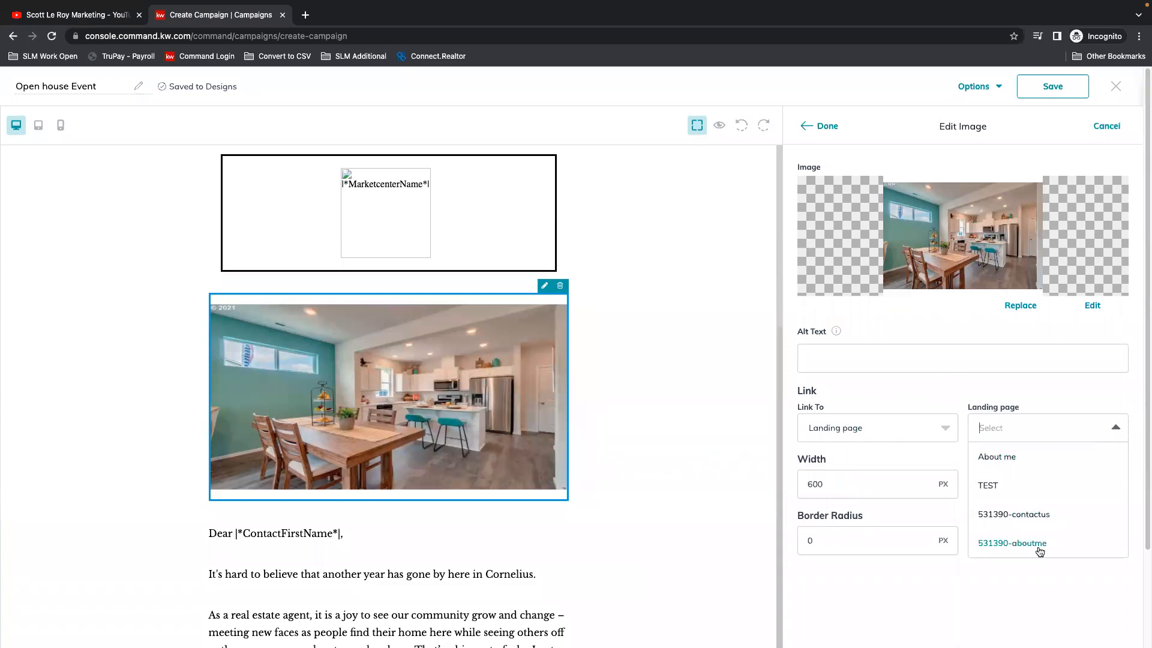
click(1040, 548)
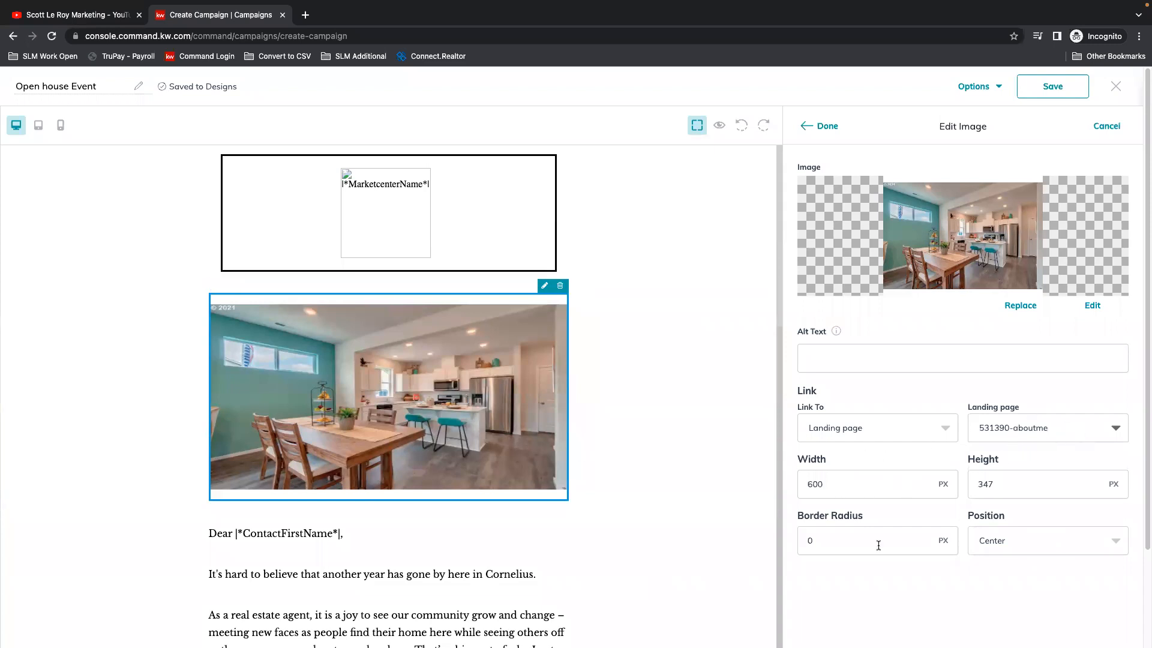
Step: Try the Left and Center positions for the image, settle on Left, and finish editing the image
click(1020, 483)
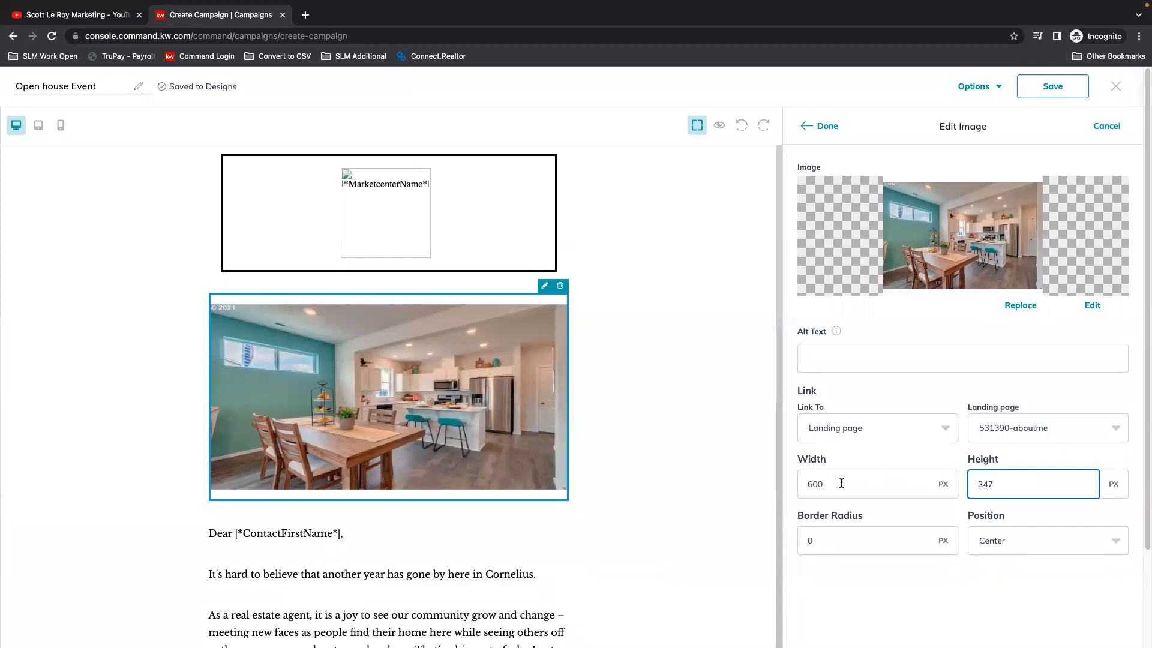
click(1120, 549)
click(996, 603)
click(1033, 543)
click(990, 570)
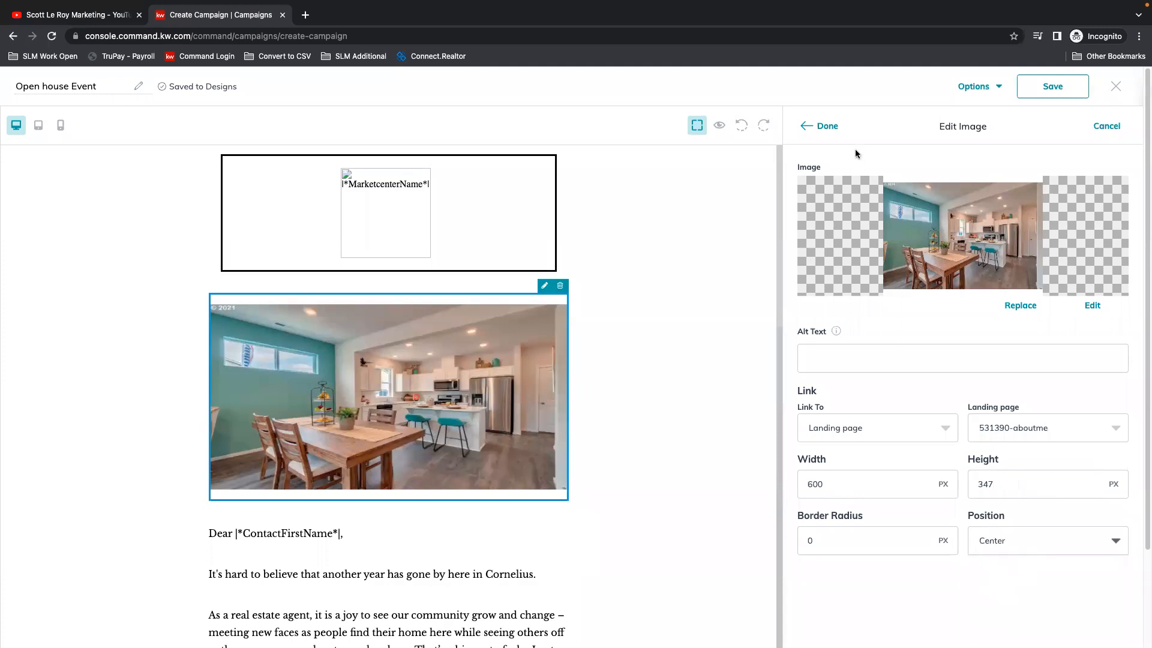
click(1026, 545)
click(990, 602)
click(826, 125)
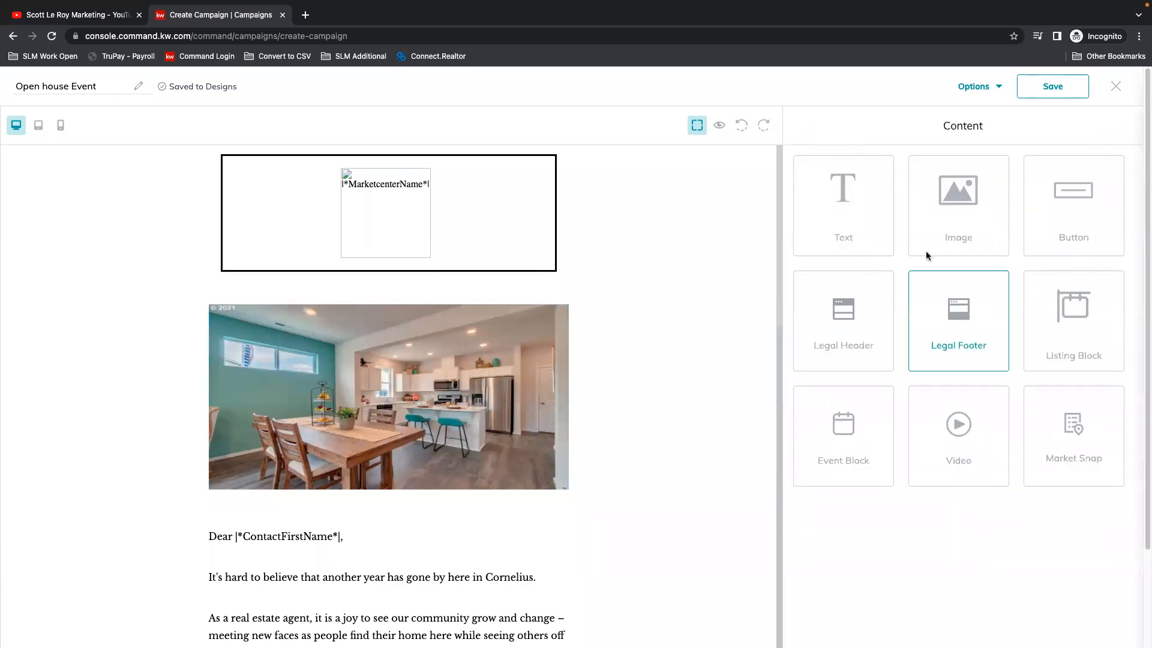
Step: Reopen the kitchen and dining room image's settings, try the Center position, set it to Right, and finish editing the image
click(406, 424)
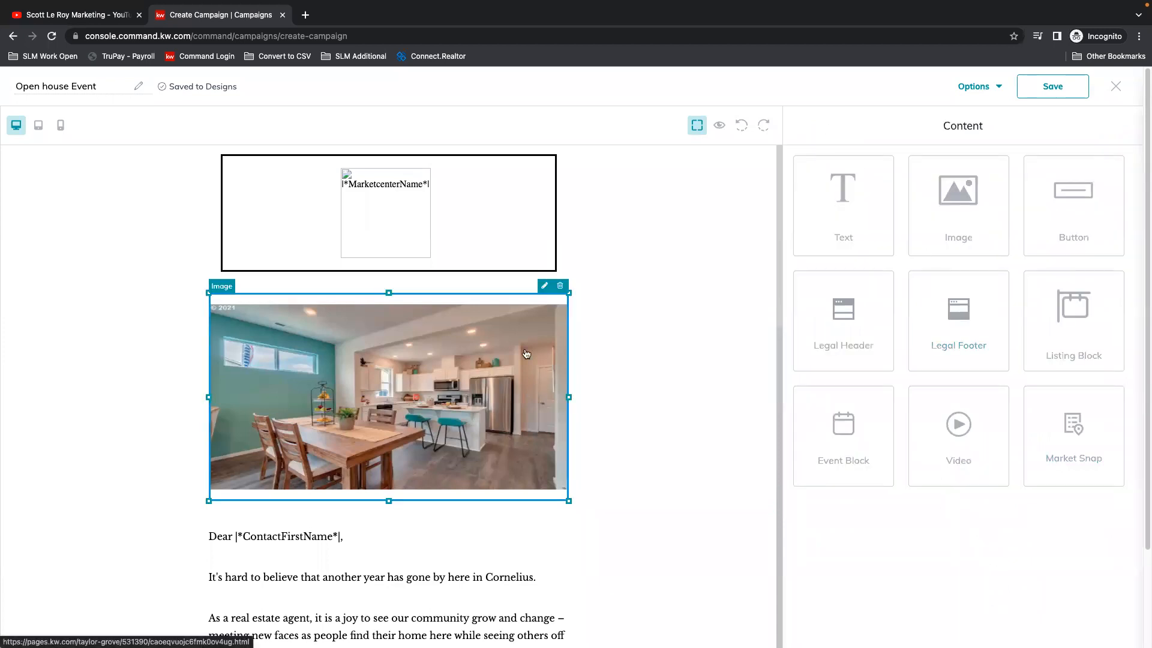
click(545, 286)
click(1036, 537)
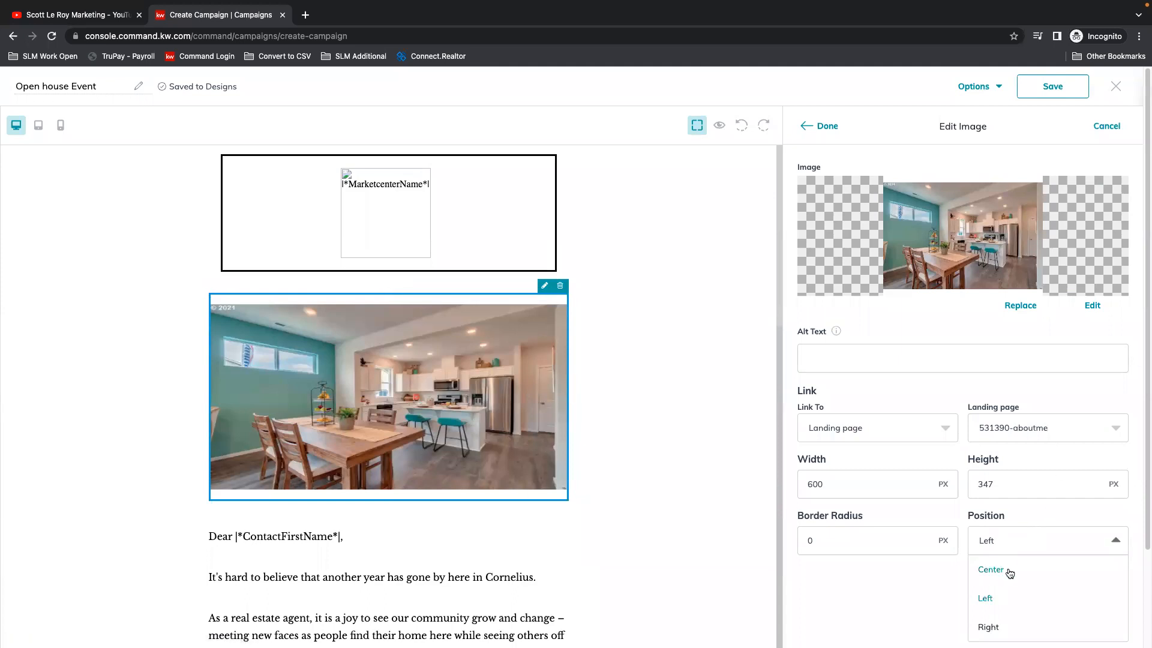
click(992, 571)
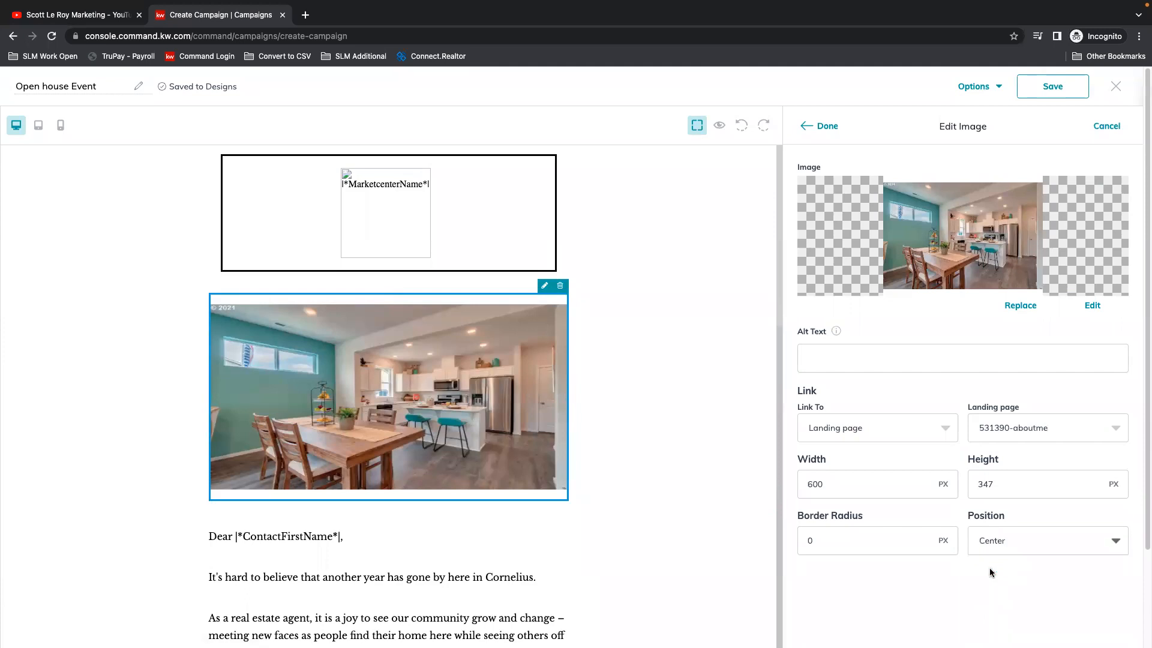
click(1078, 548)
click(1008, 625)
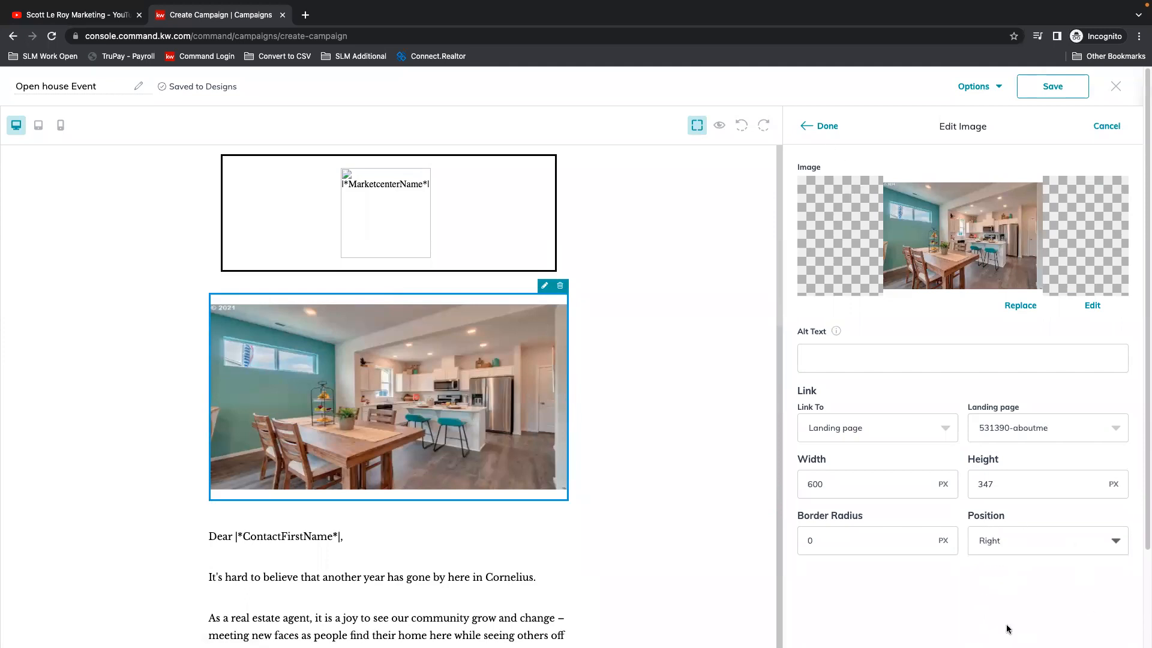
click(823, 126)
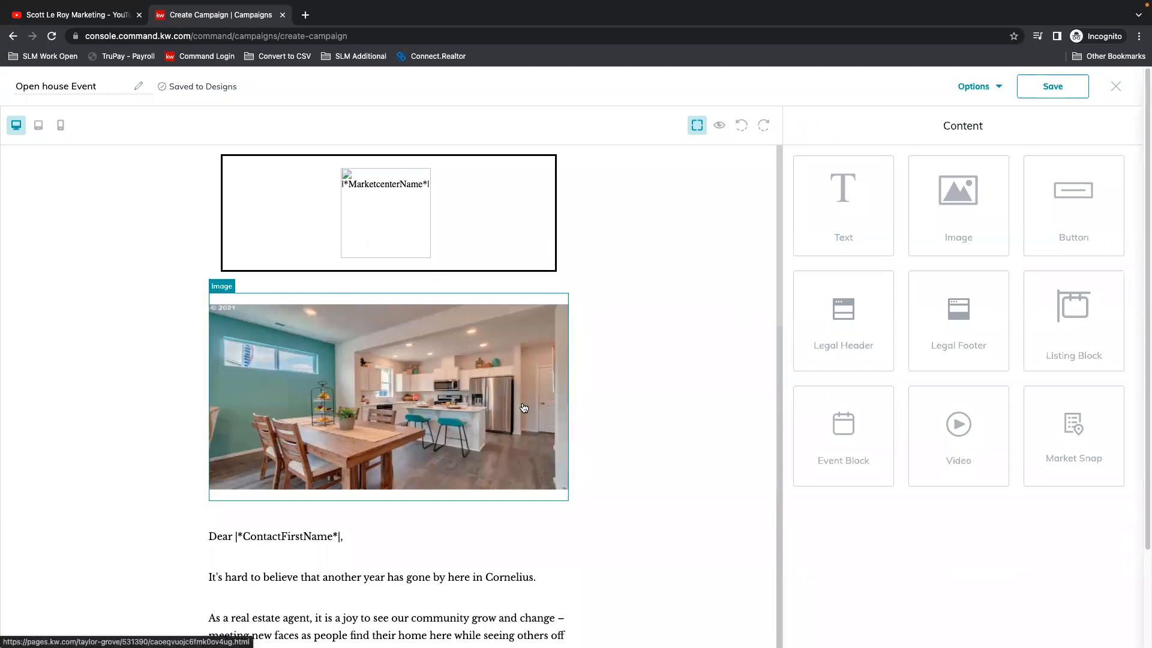
Step: Look over the image and letter in the design, preview the email at desktop size, and return to the editor
scroll(613, 420, down, 2)
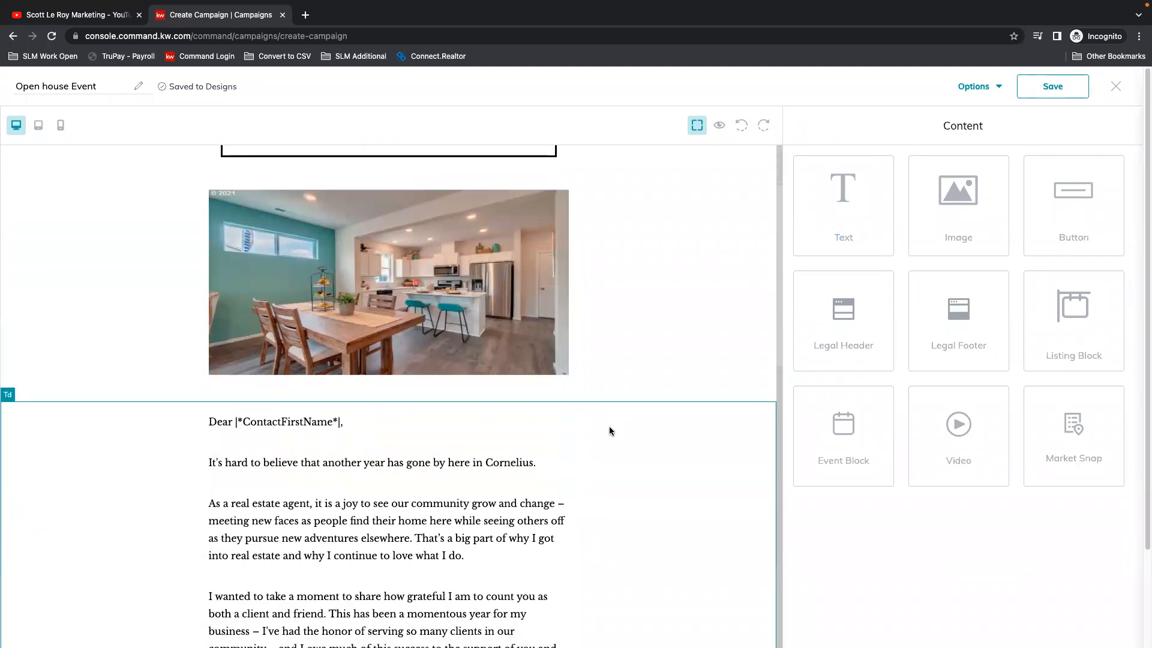
scroll(610, 431, down, 1)
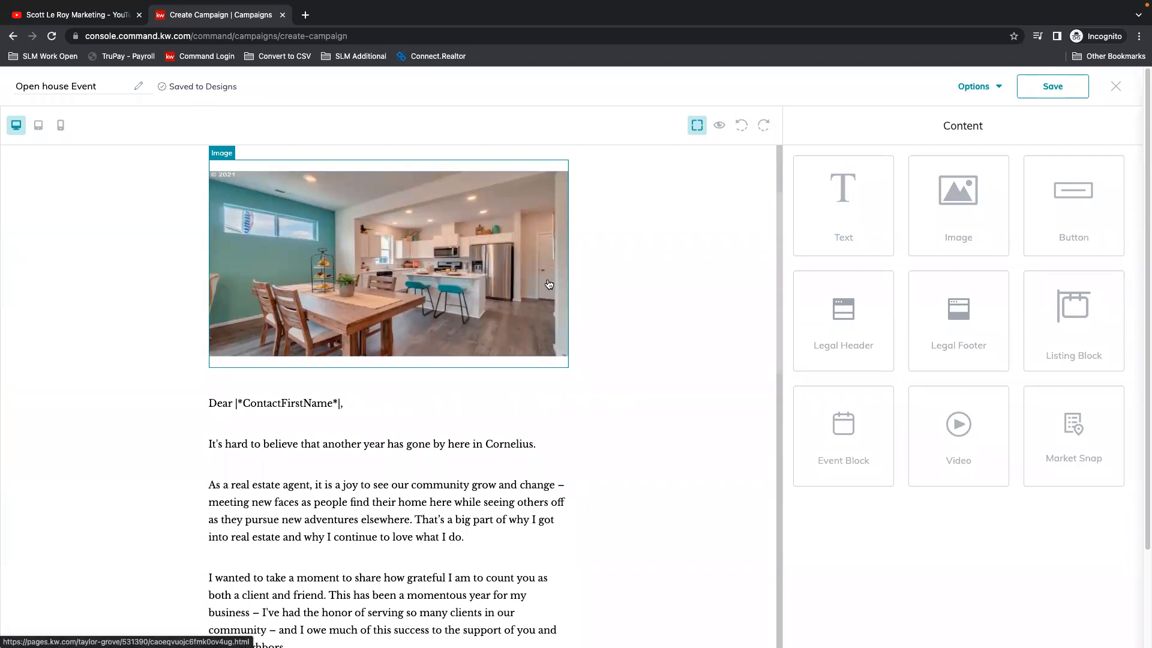
scroll(549, 288, up, 3)
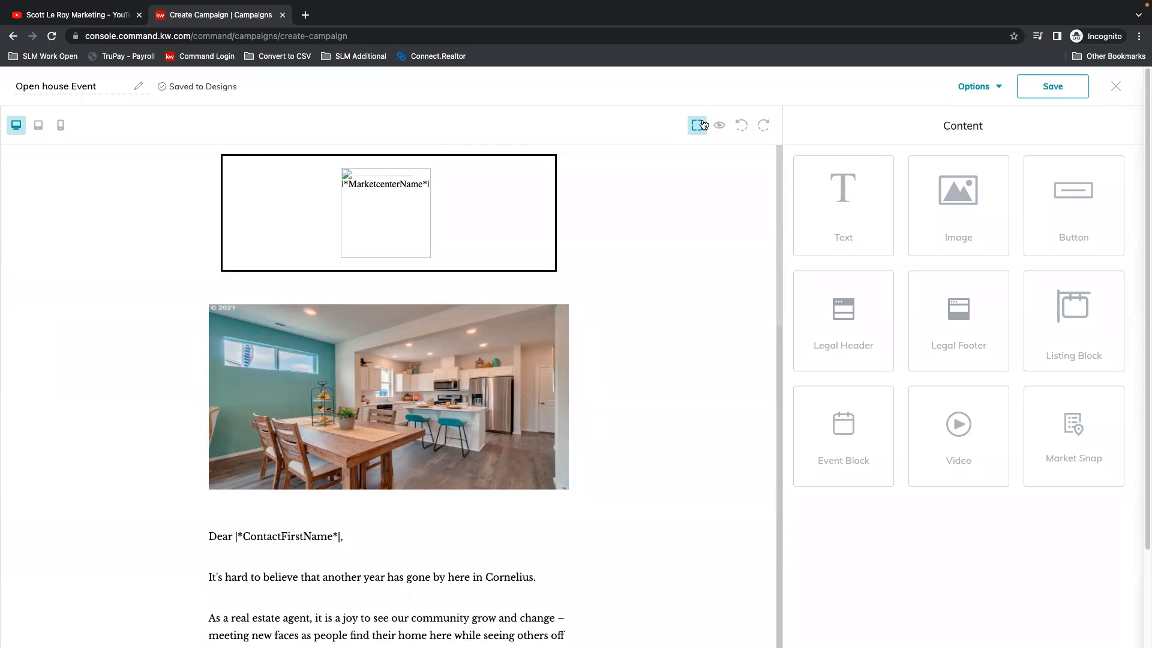
click(721, 127)
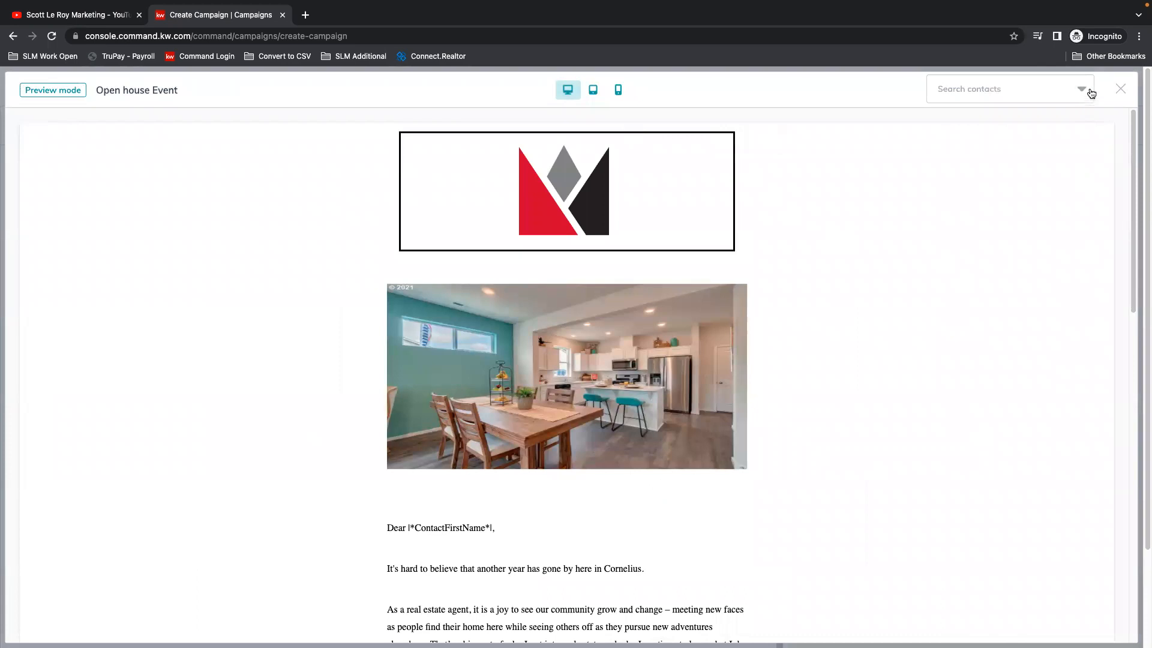
click(1119, 88)
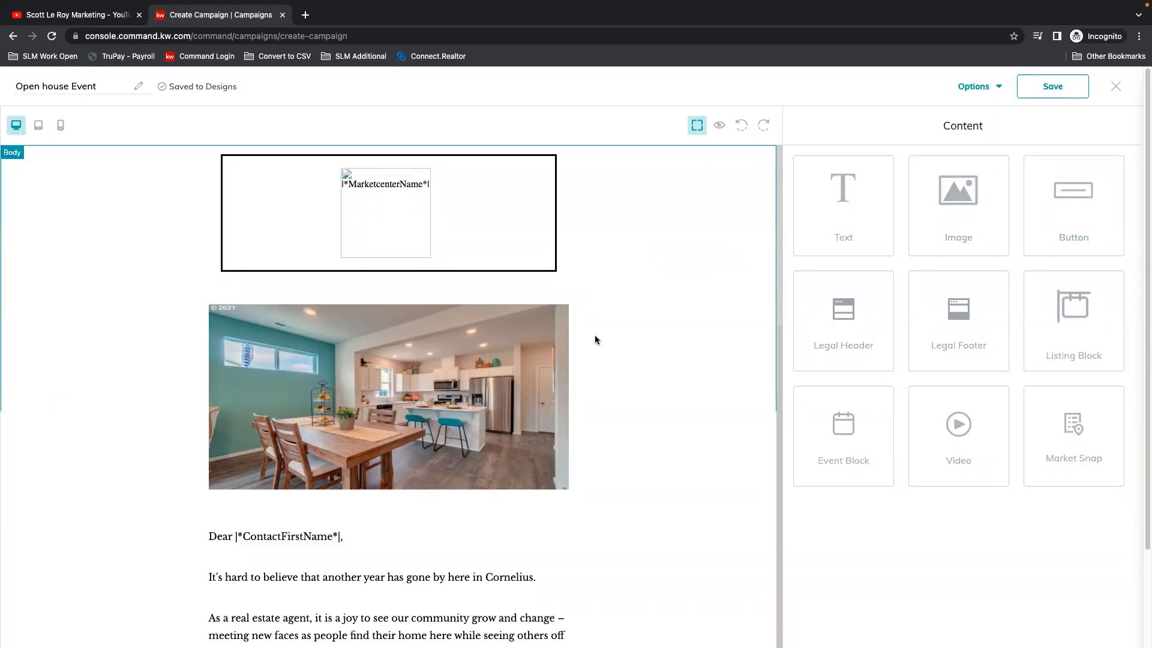
Step: Open the letter's text block for editing, review its wording and merge fields down to the signature, and finish editing
scroll(294, 384, down, 4)
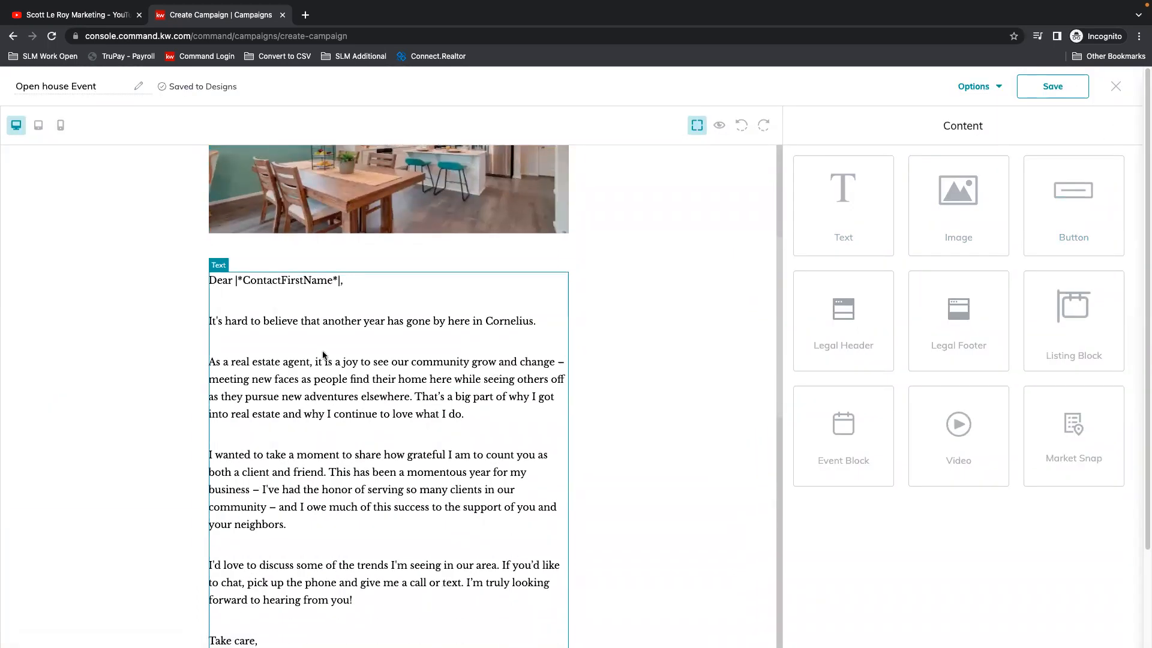
click(304, 321)
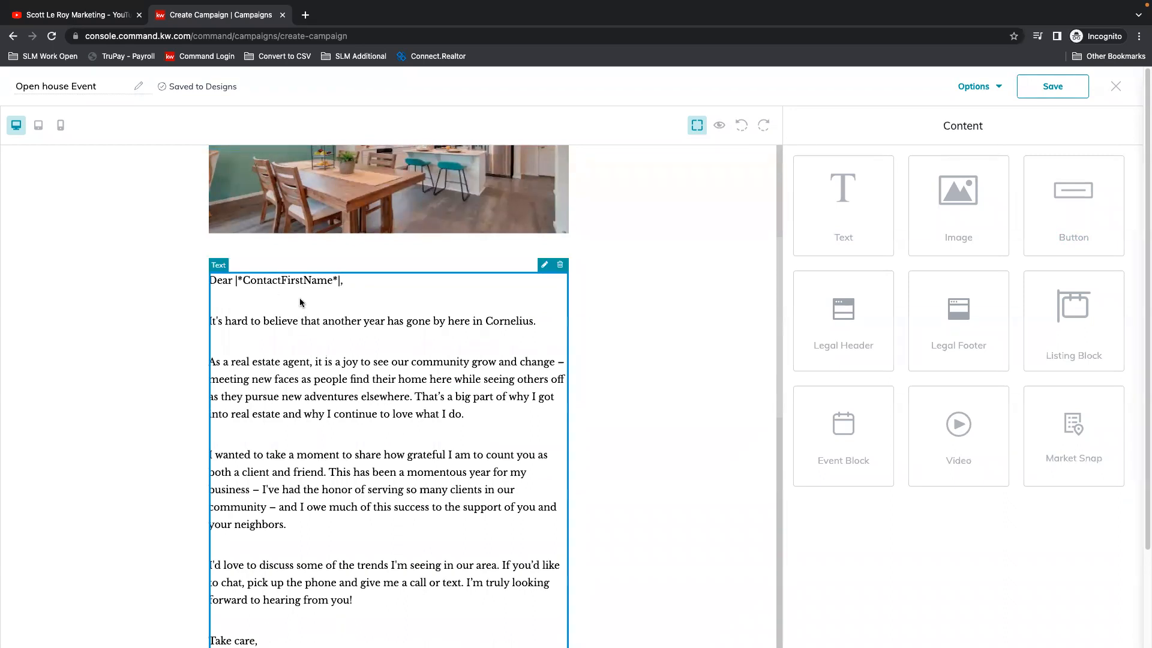
click(546, 265)
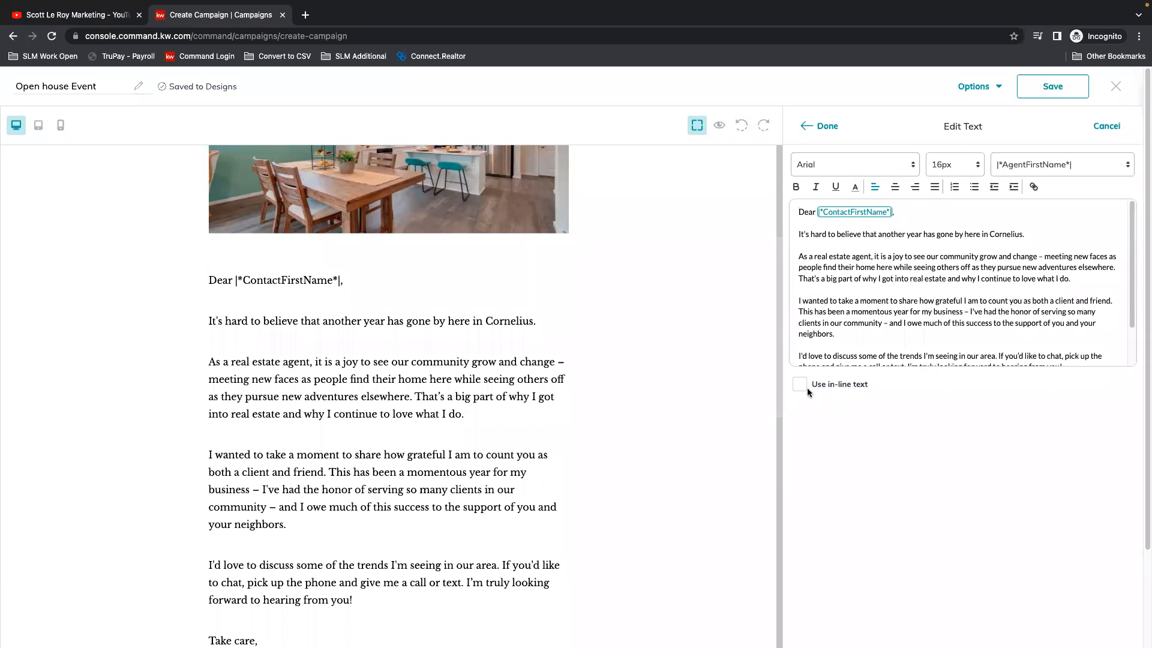
scroll(814, 300, down, 3)
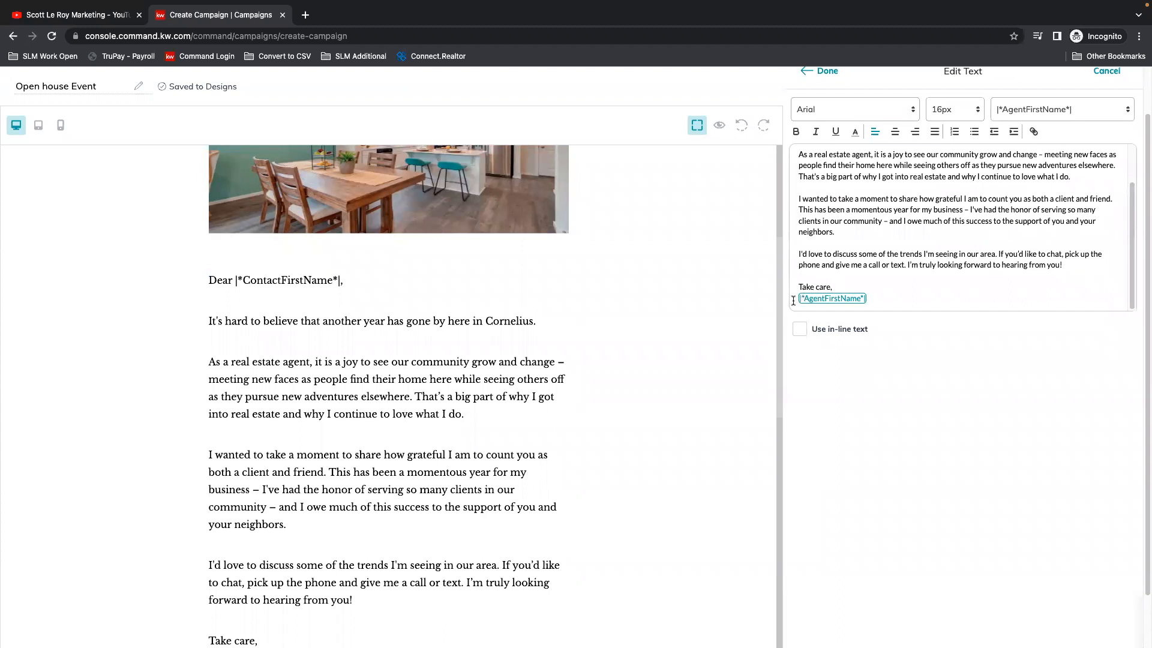
scroll(877, 297, up, 5)
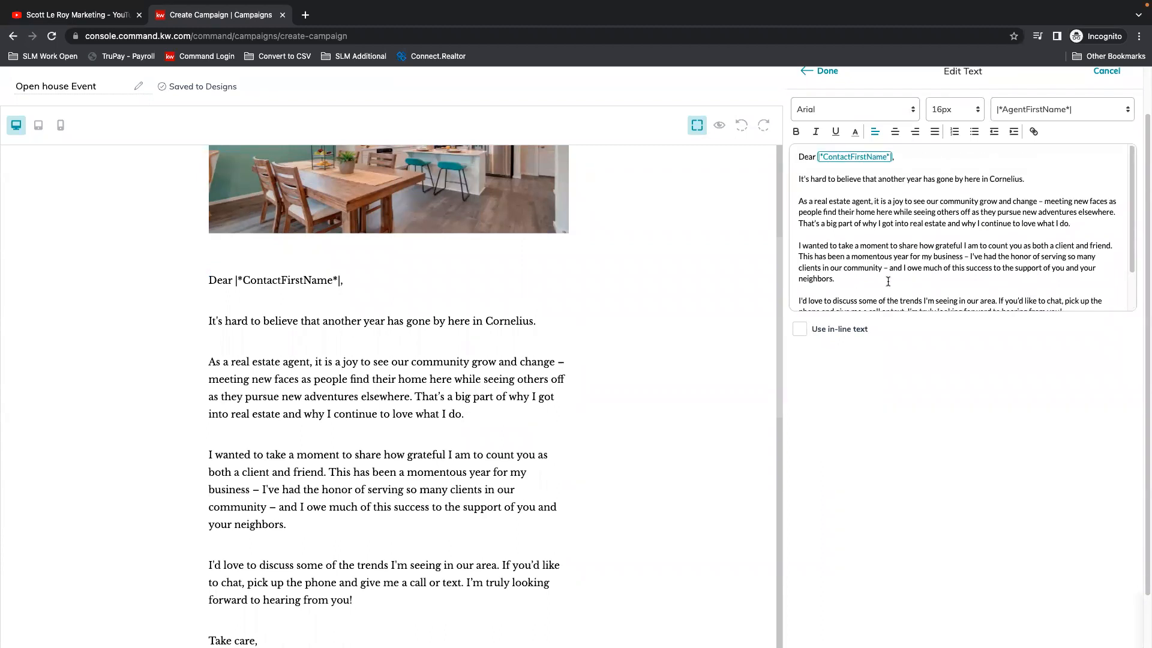
click(818, 127)
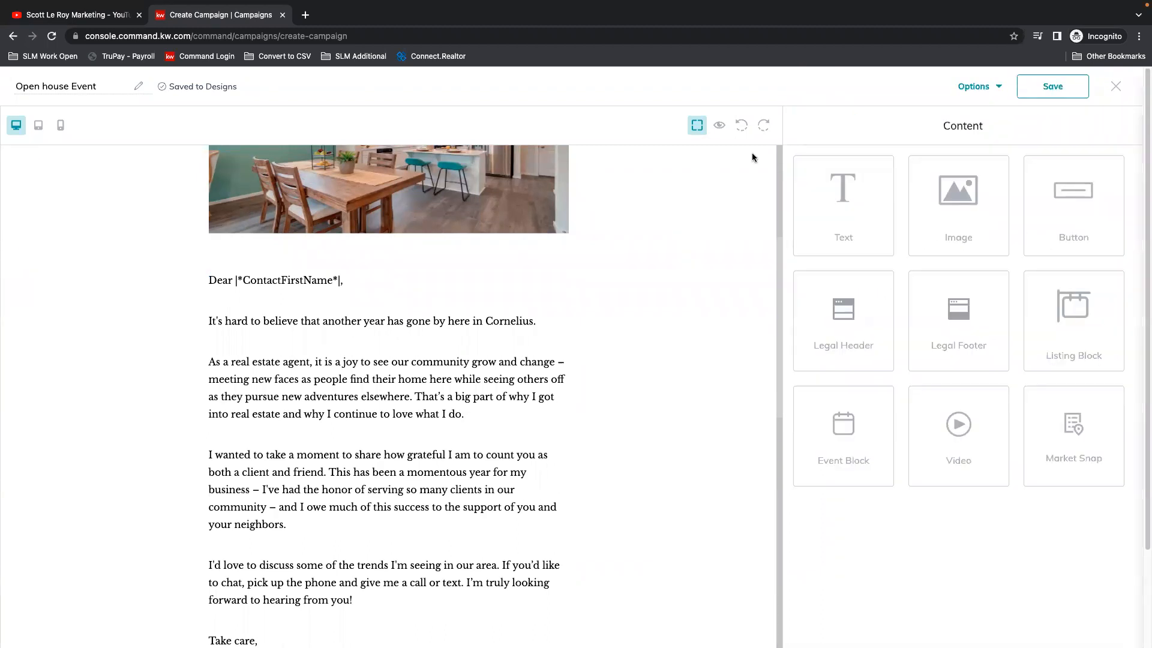
Step: Preview the email and examine the legal footer, contact card, RSVP button and letter text
click(718, 127)
scroll(660, 410, down, 12)
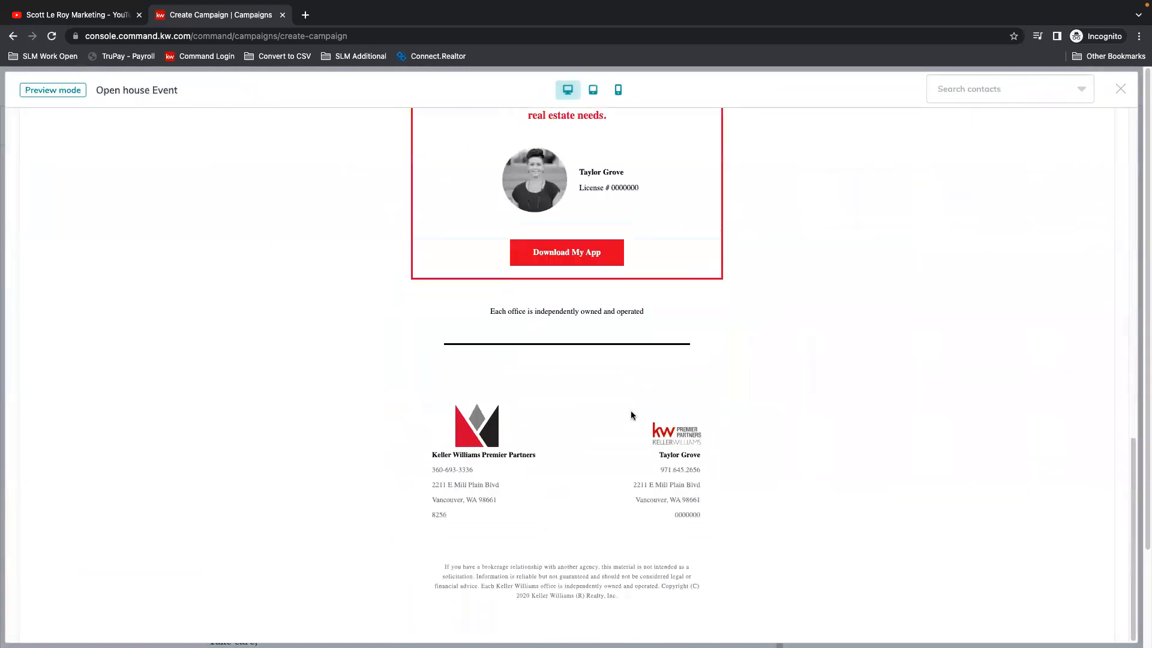
scroll(631, 411, up, 4)
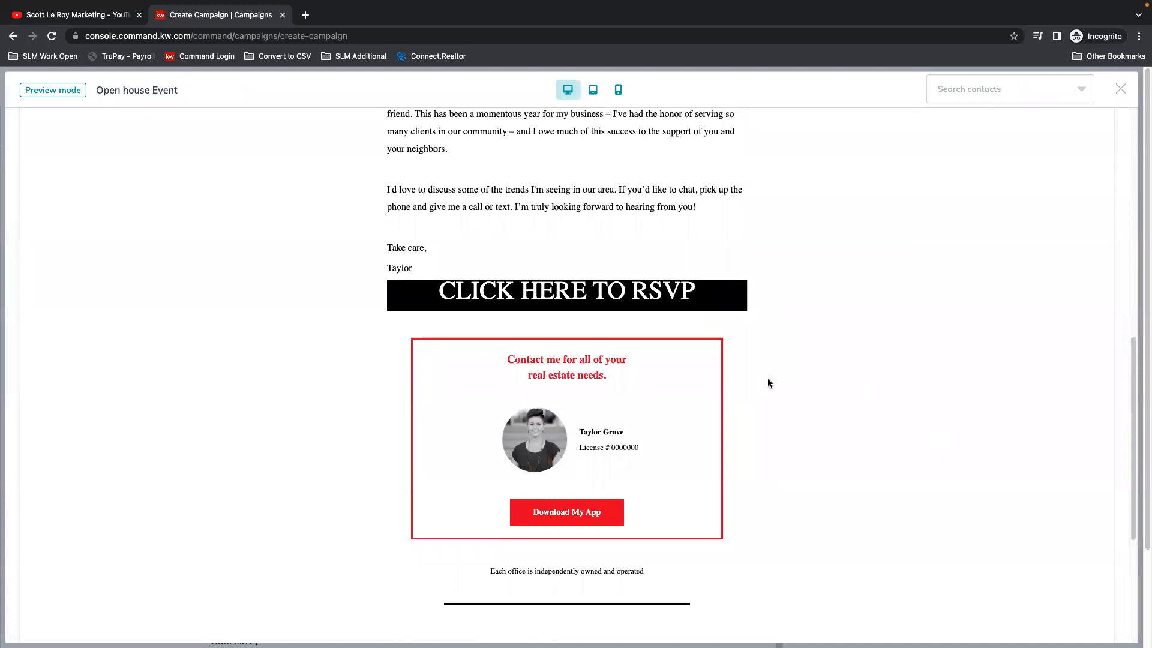
scroll(768, 382, up, 1)
scroll(506, 391, up, 9)
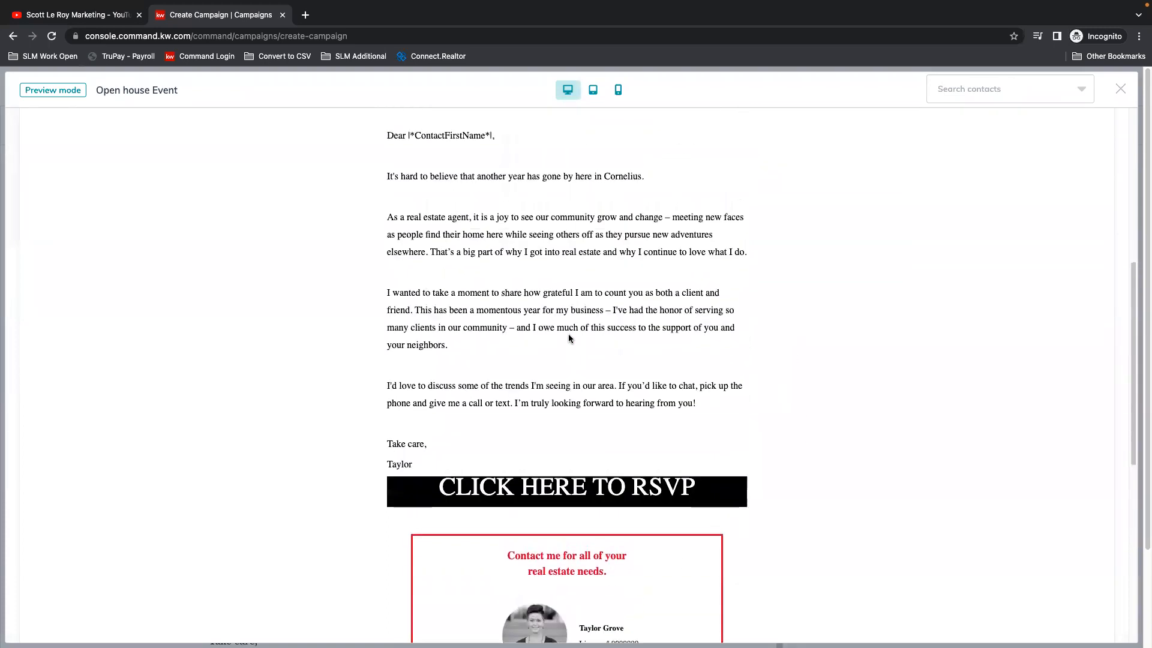
Step: Personalize the email preview by choosing the agent's own contact record from the contacts list
click(1086, 92)
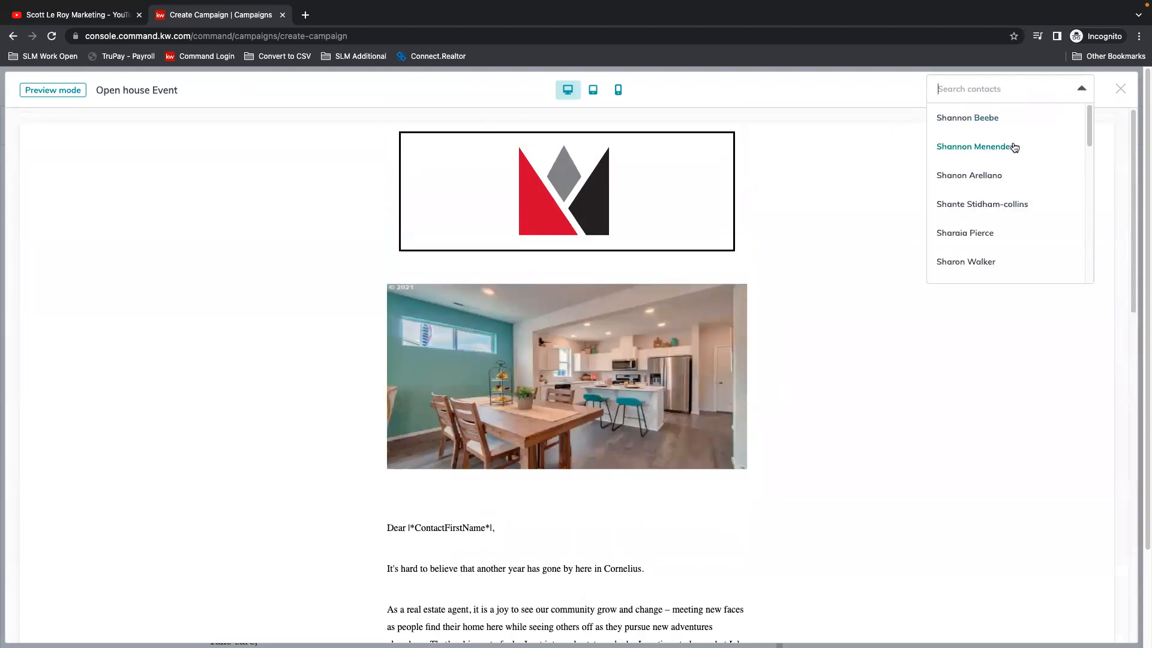
scroll(1006, 250, down, 10)
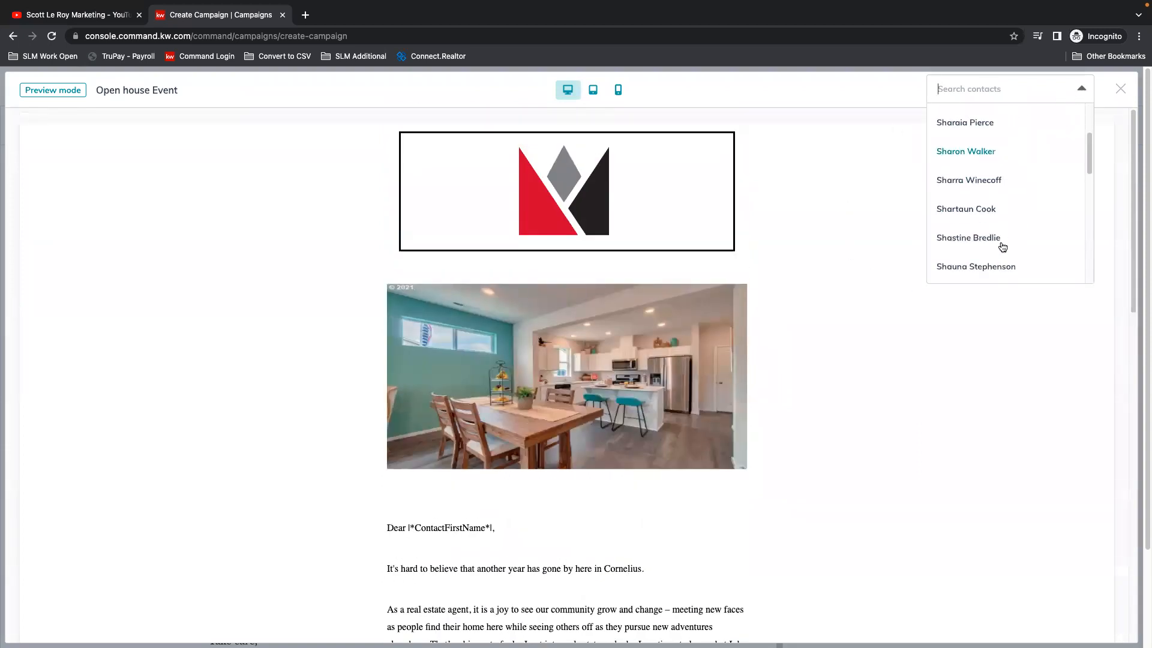
scroll(1055, 250, down, 6)
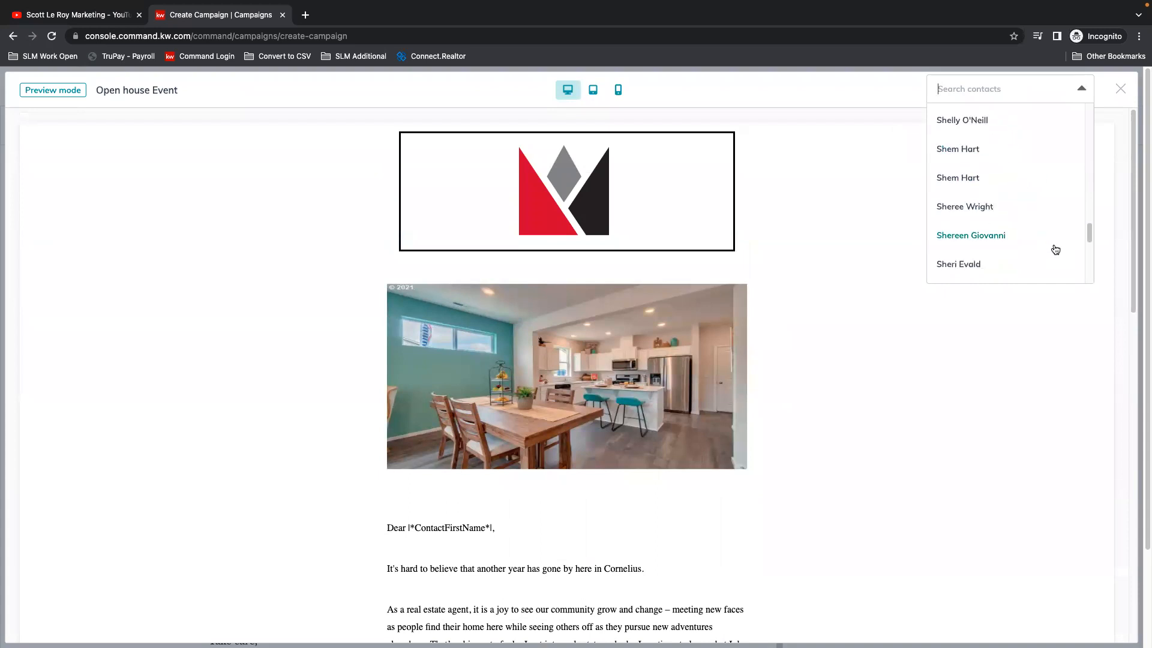
scroll(1044, 225, down, 8)
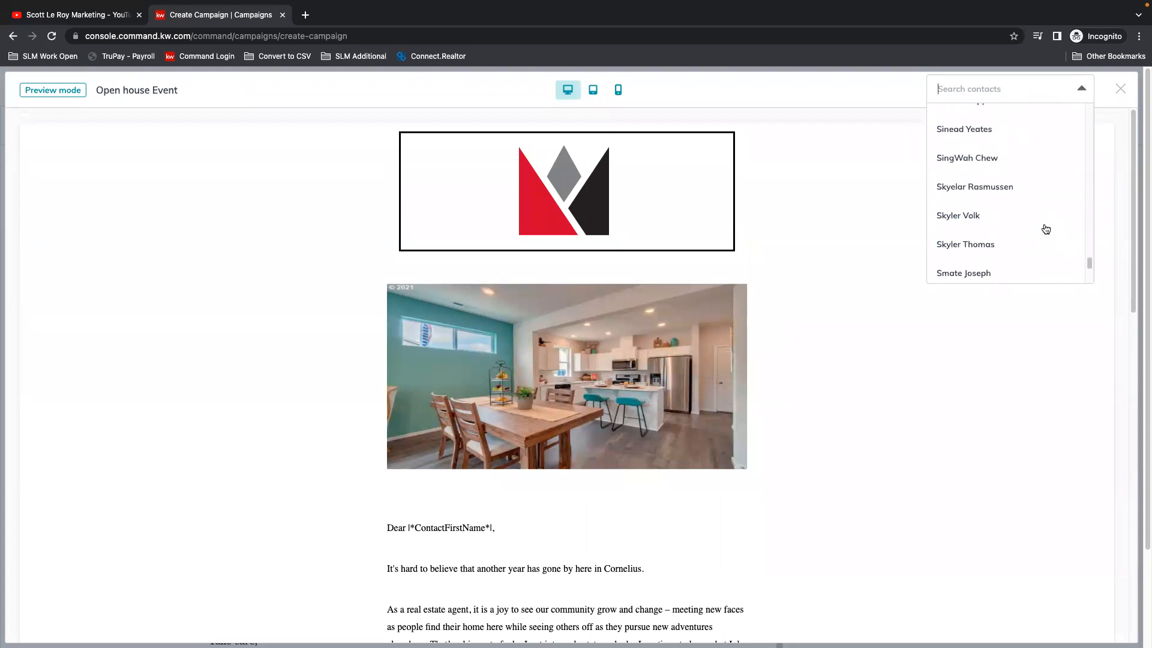
click(1046, 225)
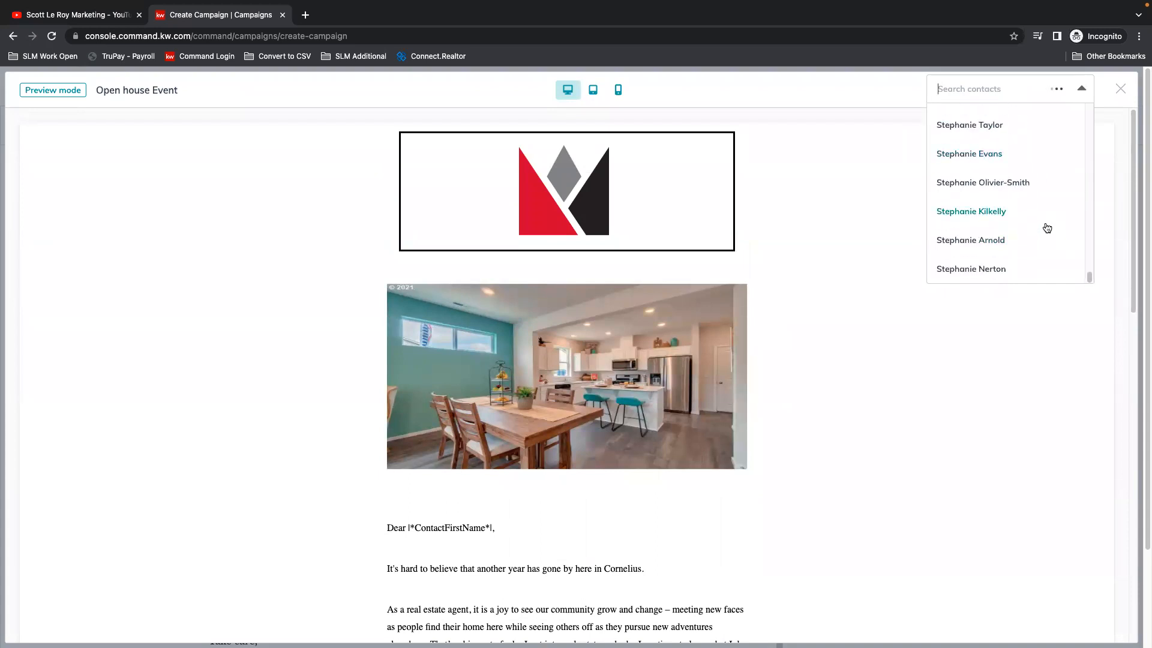
scroll(1023, 228, down, 6)
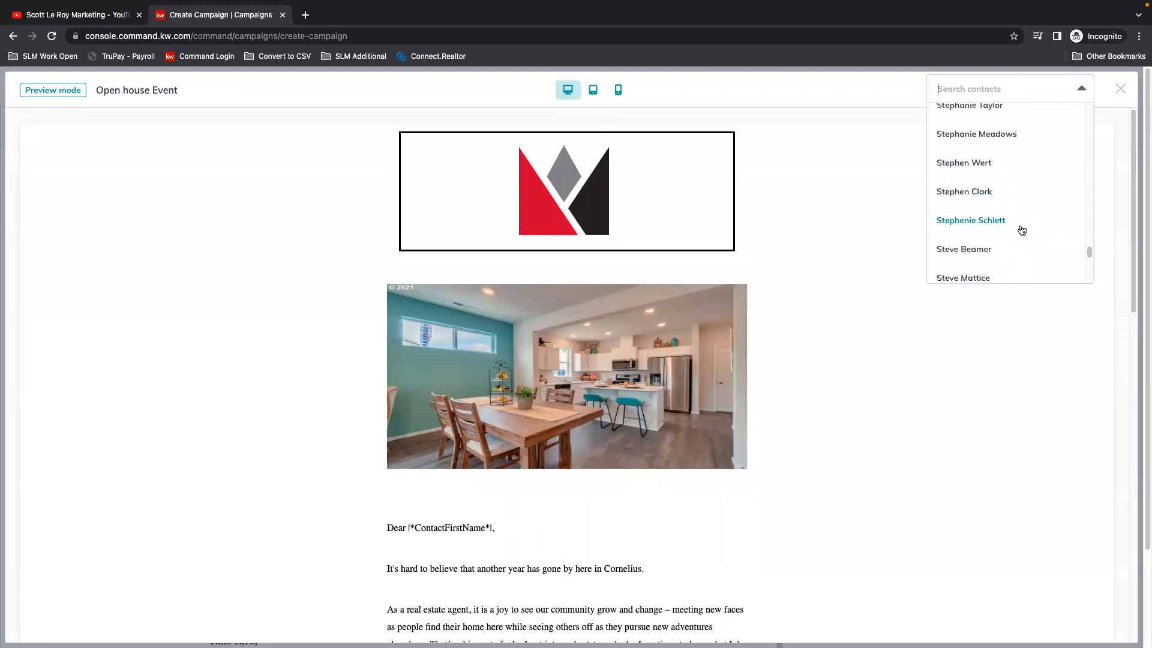
scroll(1001, 219, down, 3)
scroll(1015, 221, down, 2)
scroll(1015, 221, down, 5)
scroll(1017, 217, down, 3)
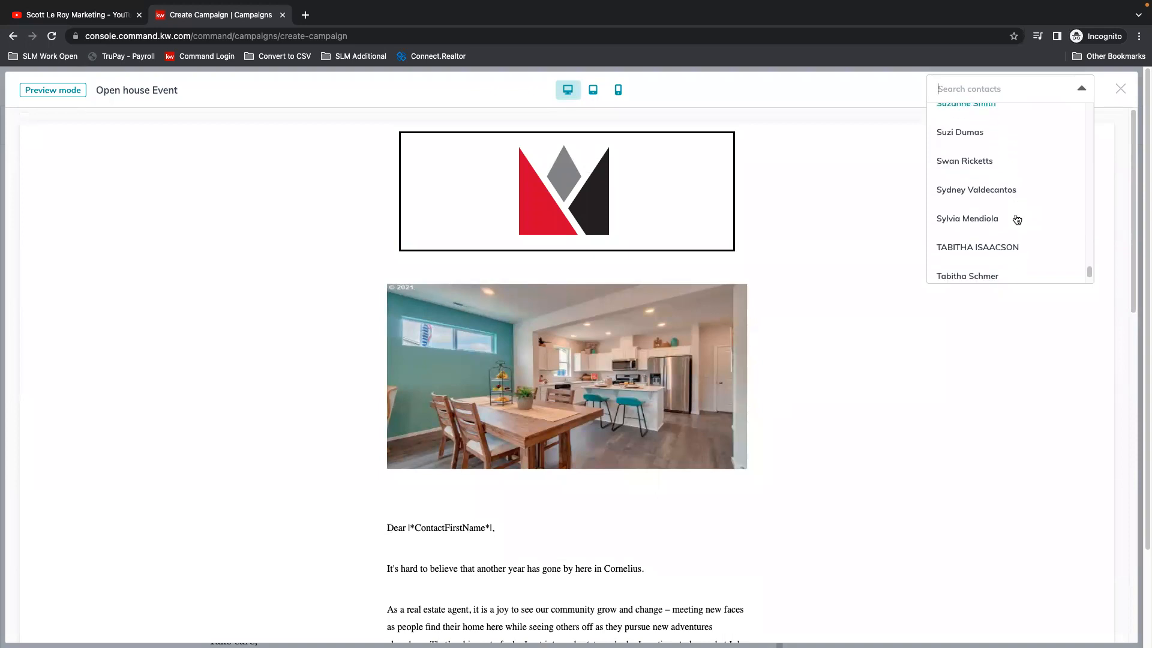
scroll(1018, 216, down, 3)
scroll(1019, 219, down, 5)
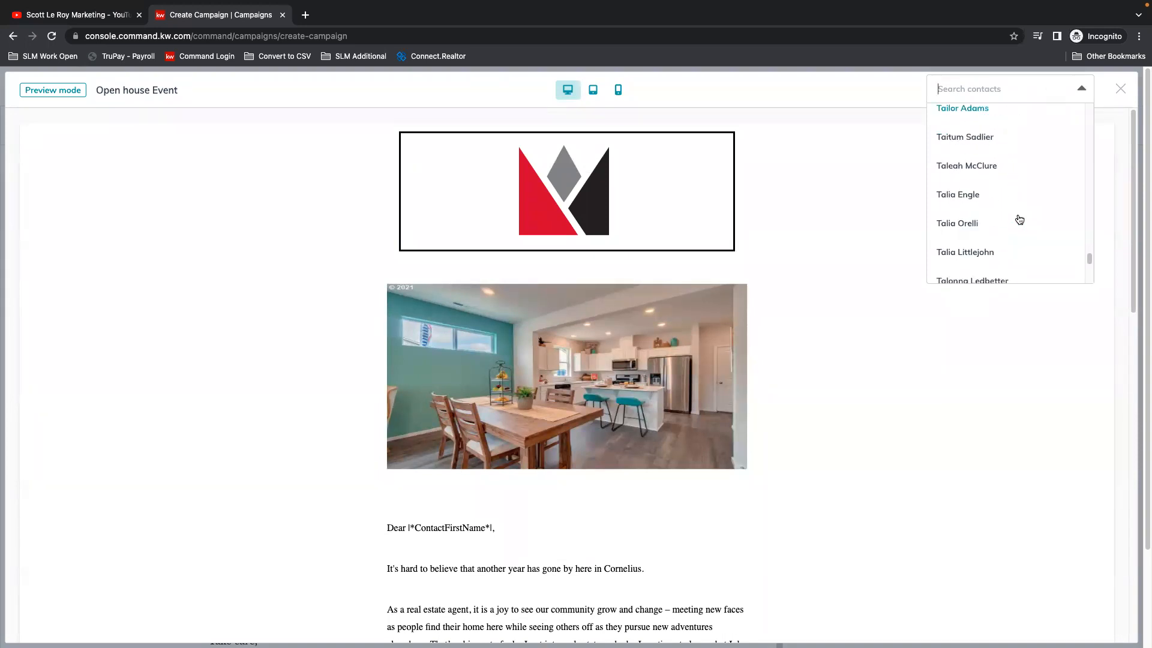
scroll(1019, 219, down, 6)
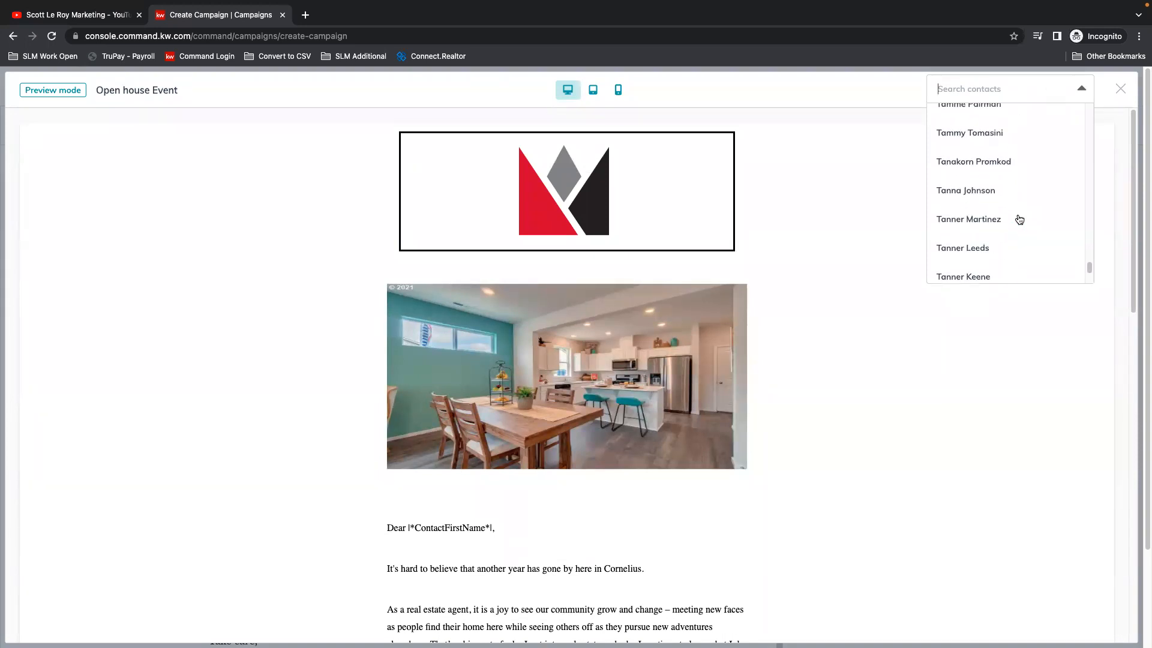
scroll(1019, 219, down, 6)
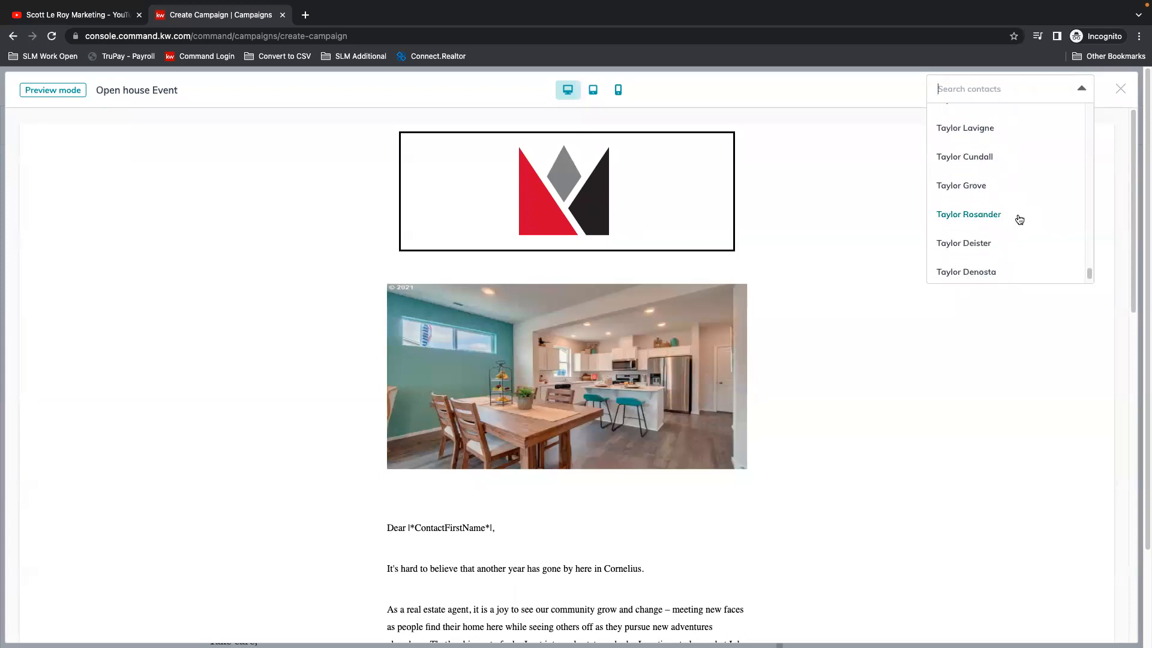
click(963, 186)
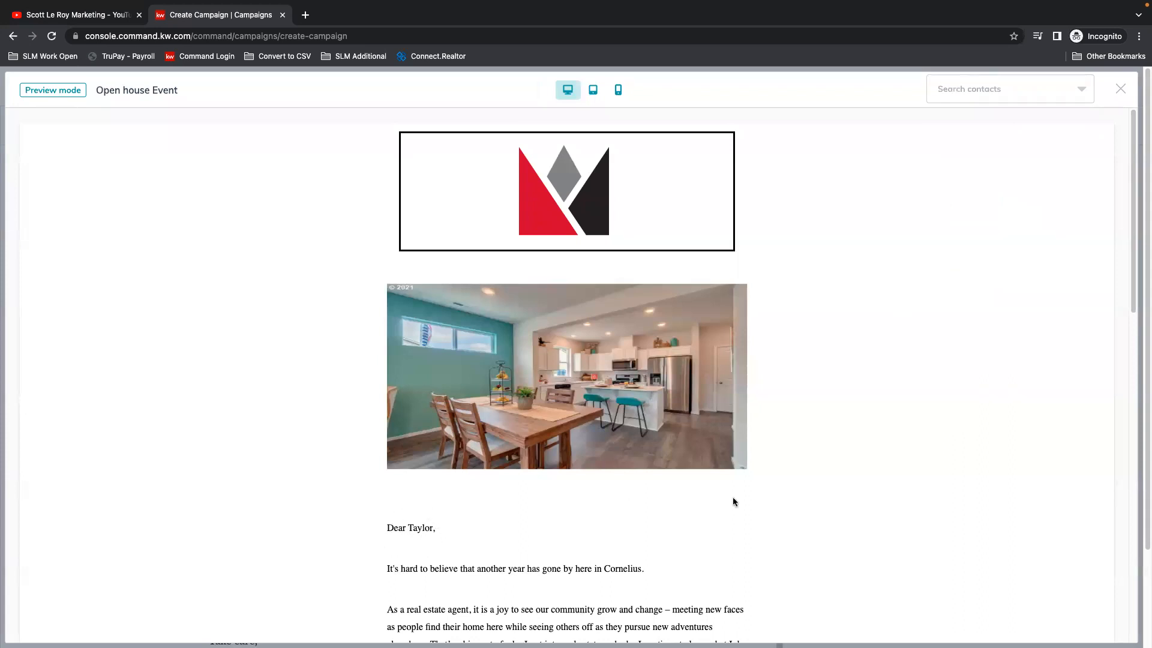
Step: Check the personalized greeting and letter in the preview, and return to the editor
scroll(733, 502, down, 6)
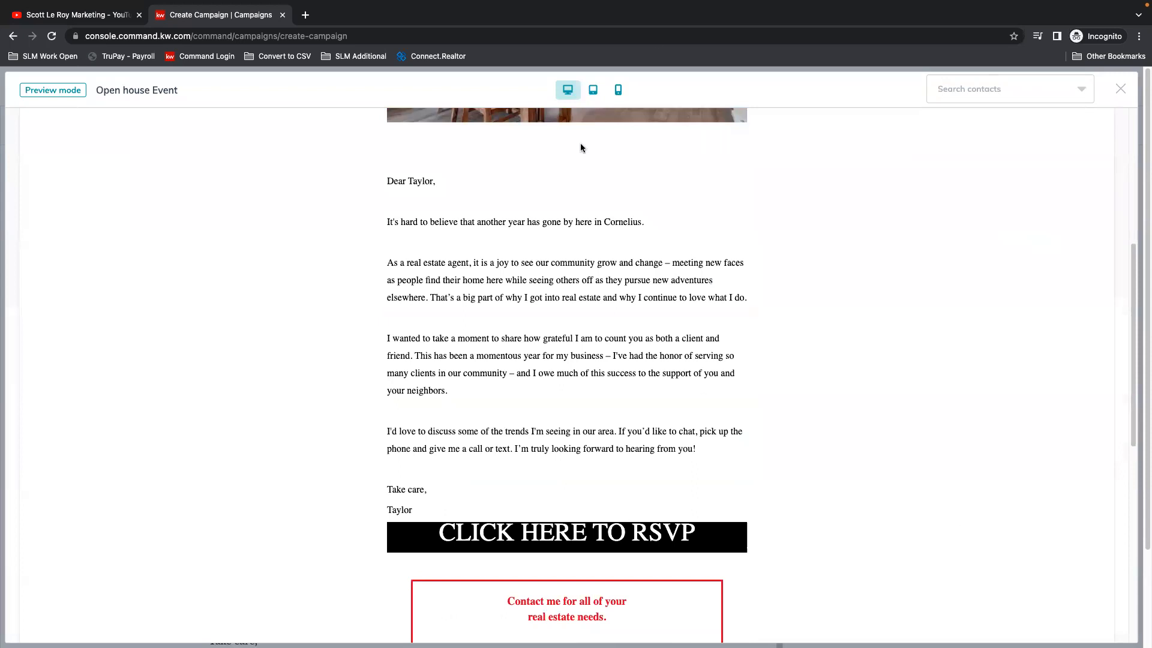
scroll(851, 376, up, 6)
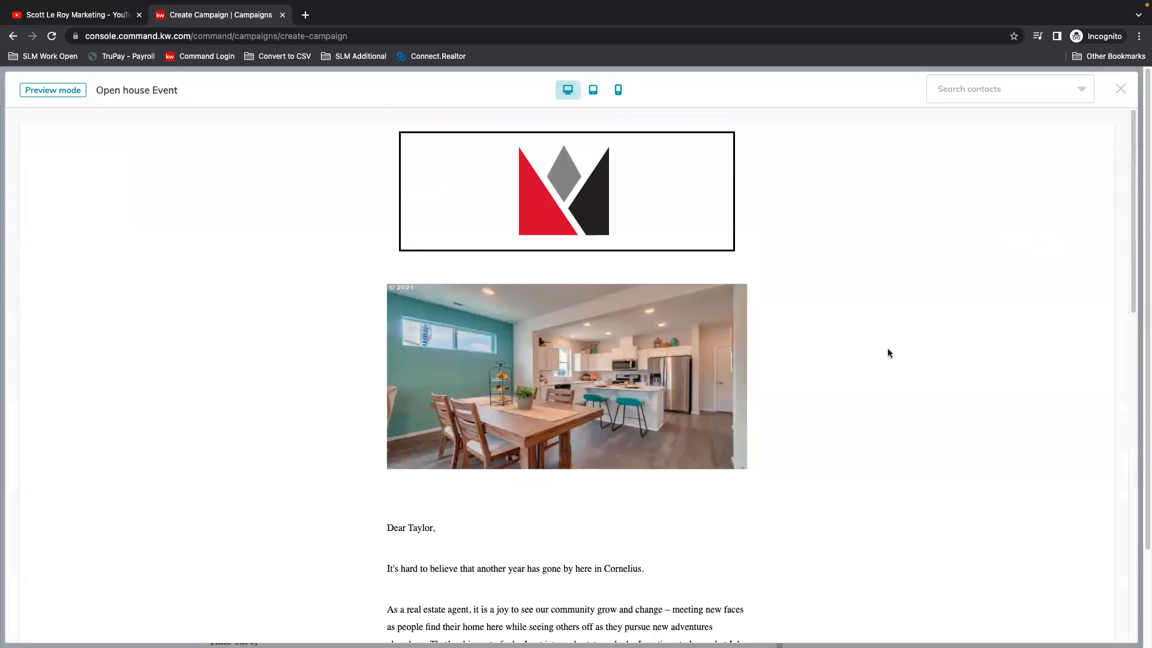
click(1121, 89)
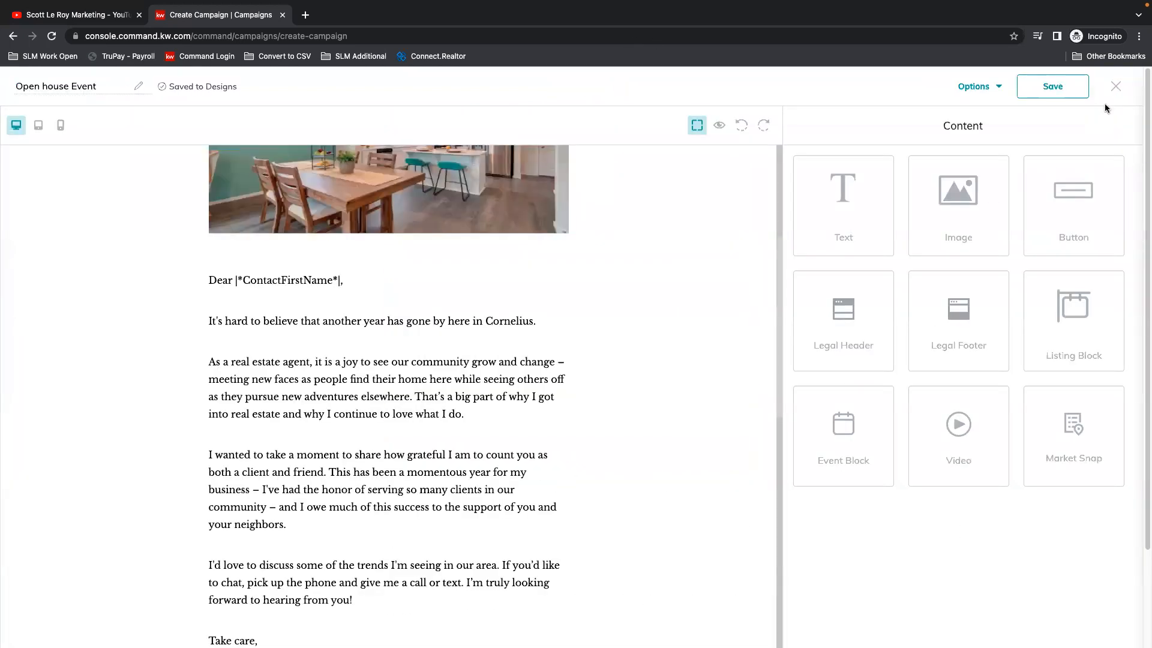
Step: Examine the legal footer's merge fields in the design, and preview the email down to the filled-in footer
scroll(676, 427, down, 10)
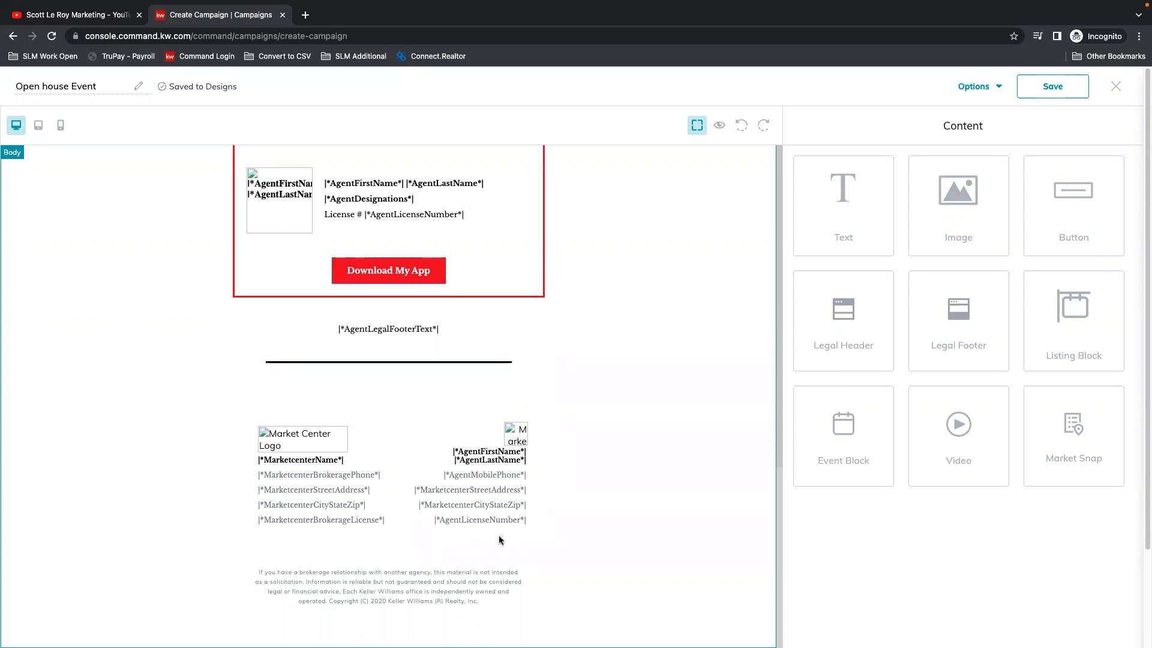
click(718, 126)
scroll(875, 445, down, 12)
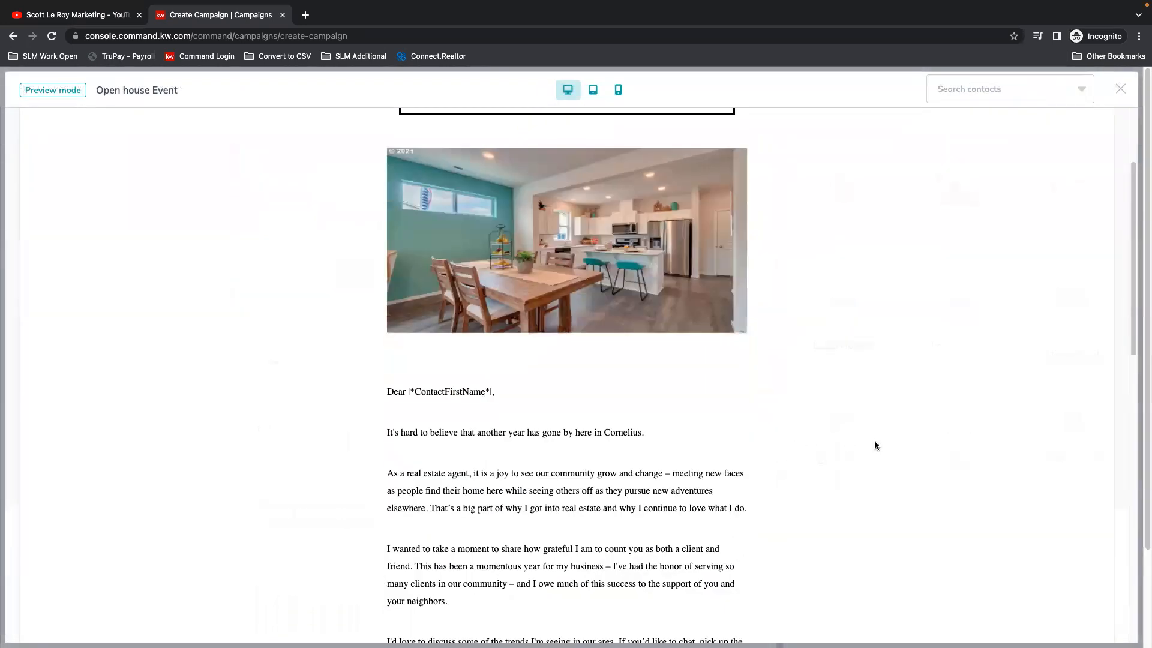
scroll(875, 445, down, 3)
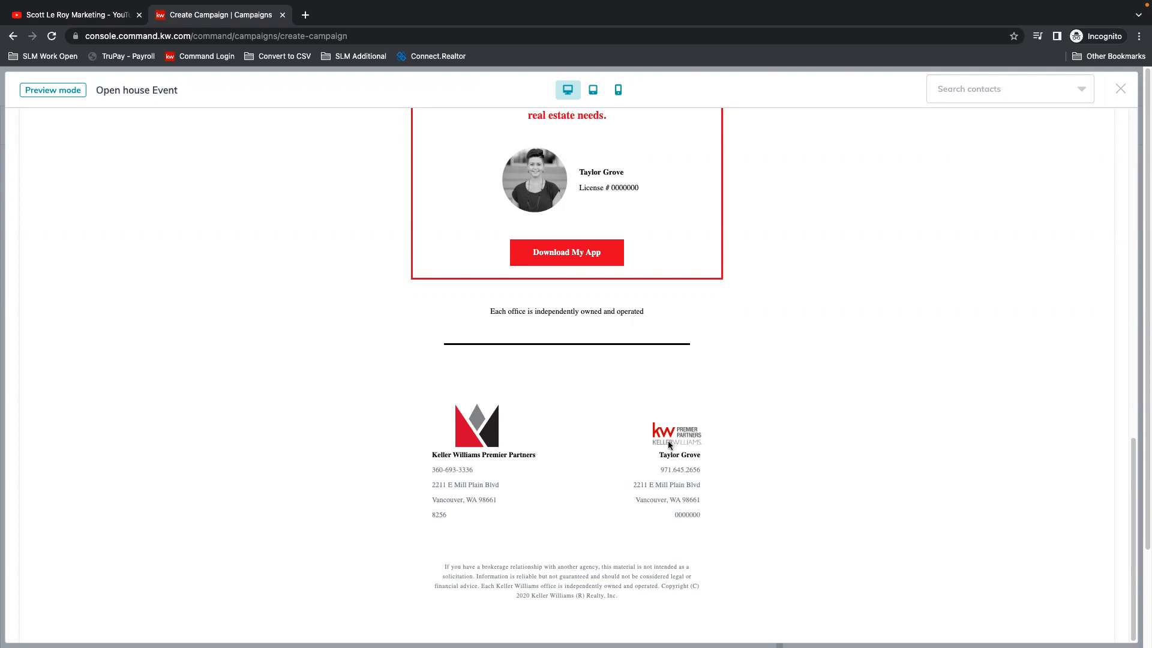
Step: Close the email preview, save the "Open house Event" design and exit back to the campaign setup
scroll(798, 371, up, 4)
scroll(797, 370, up, 9)
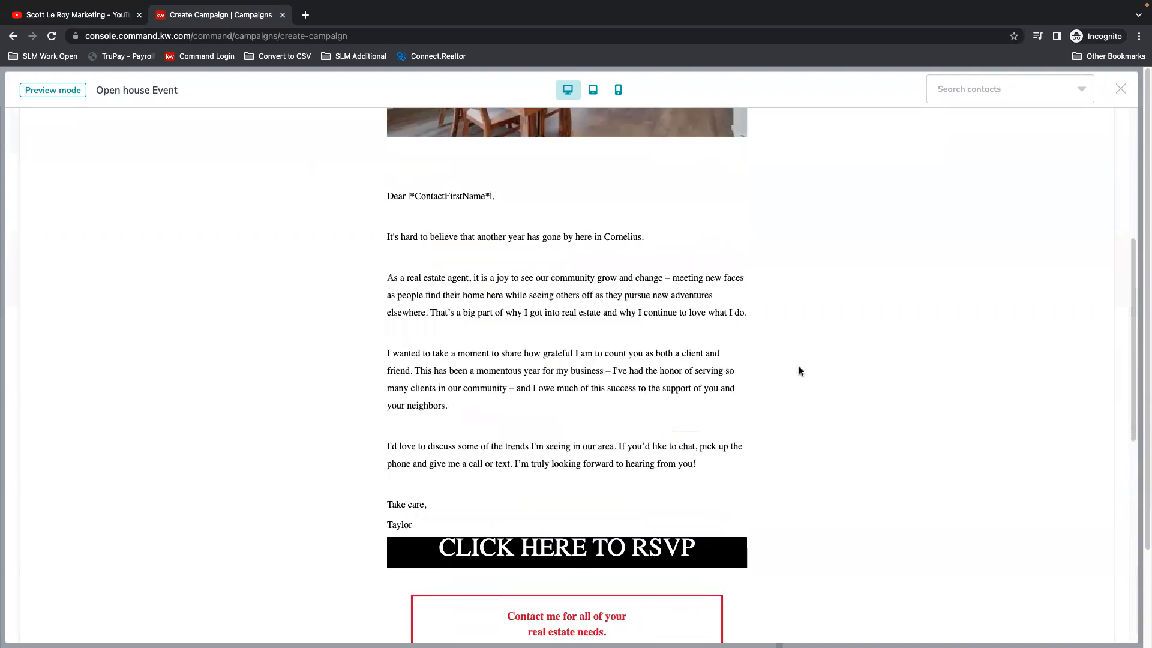
click(1121, 89)
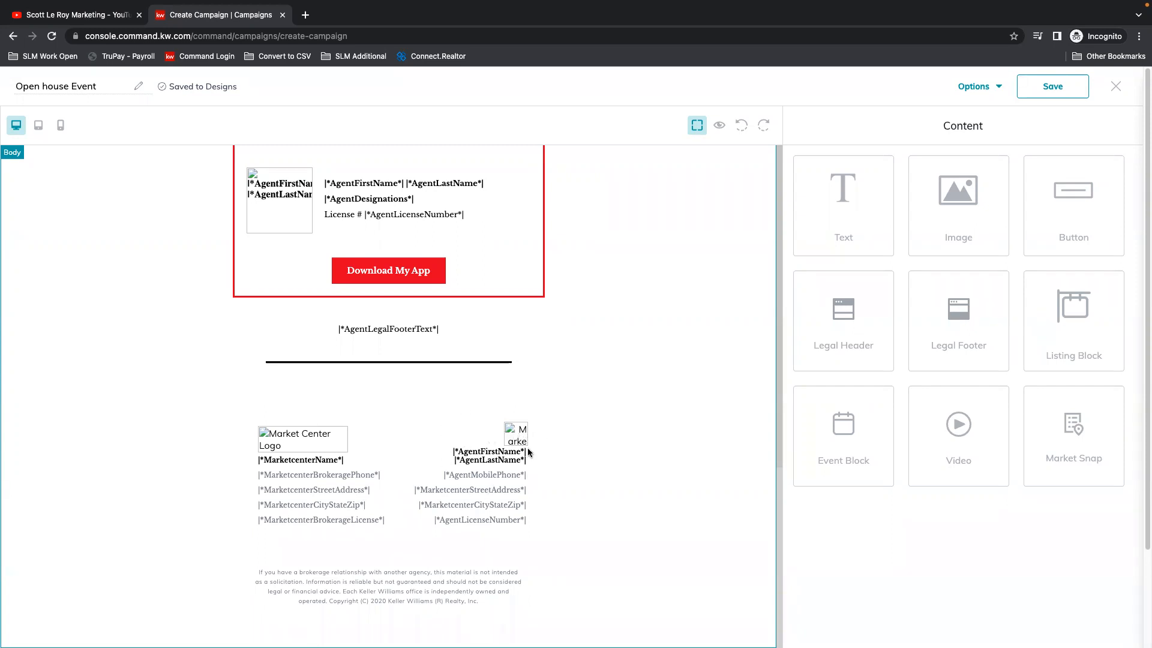
scroll(608, 433, up, 15)
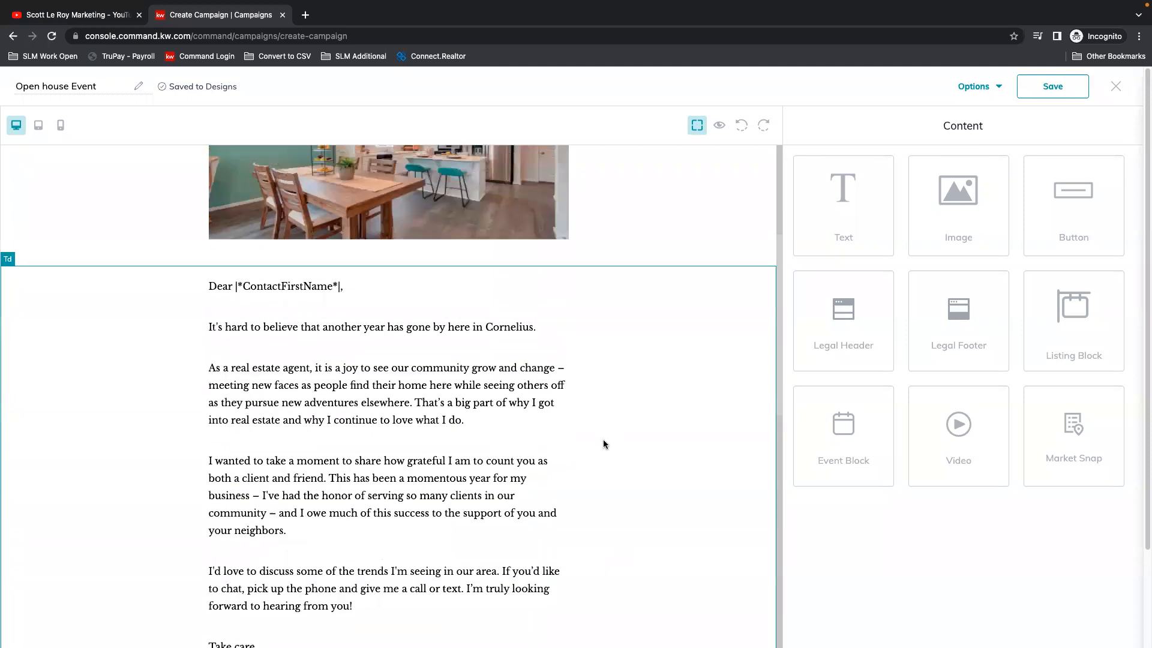
click(1052, 88)
click(993, 87)
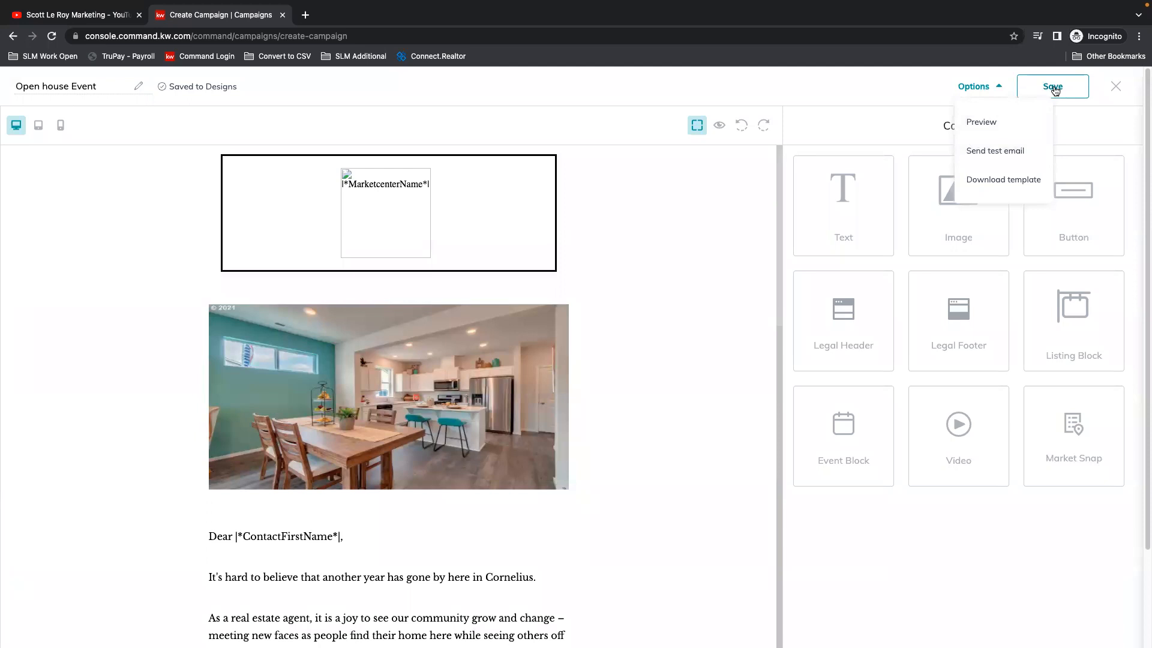
click(1126, 86)
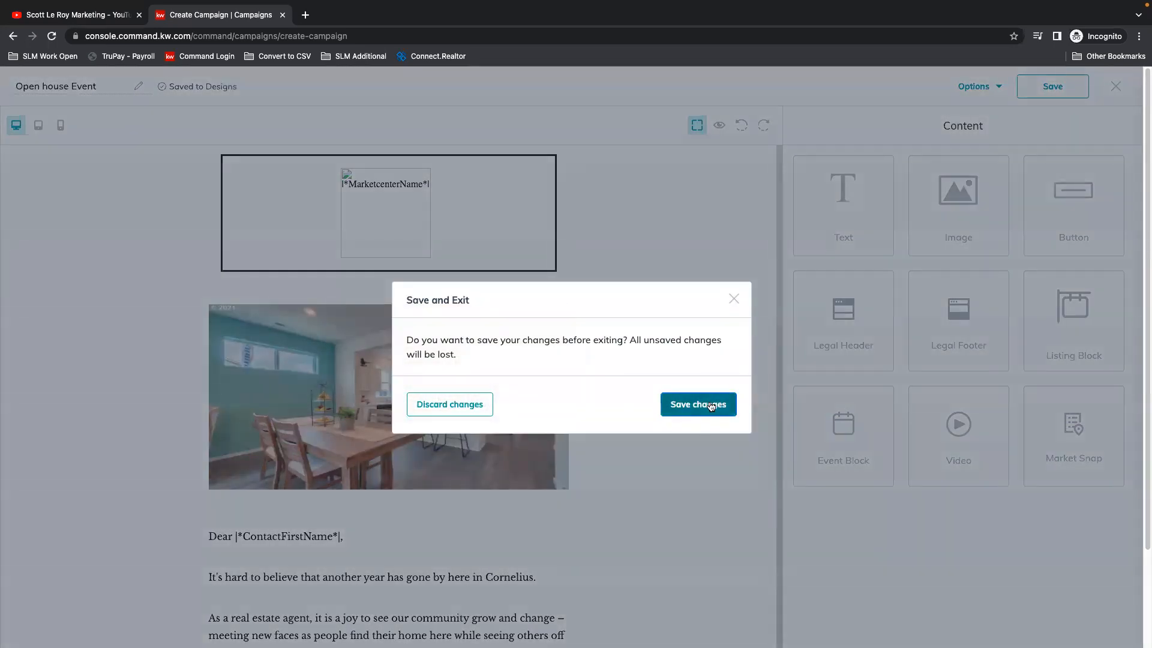
click(710, 404)
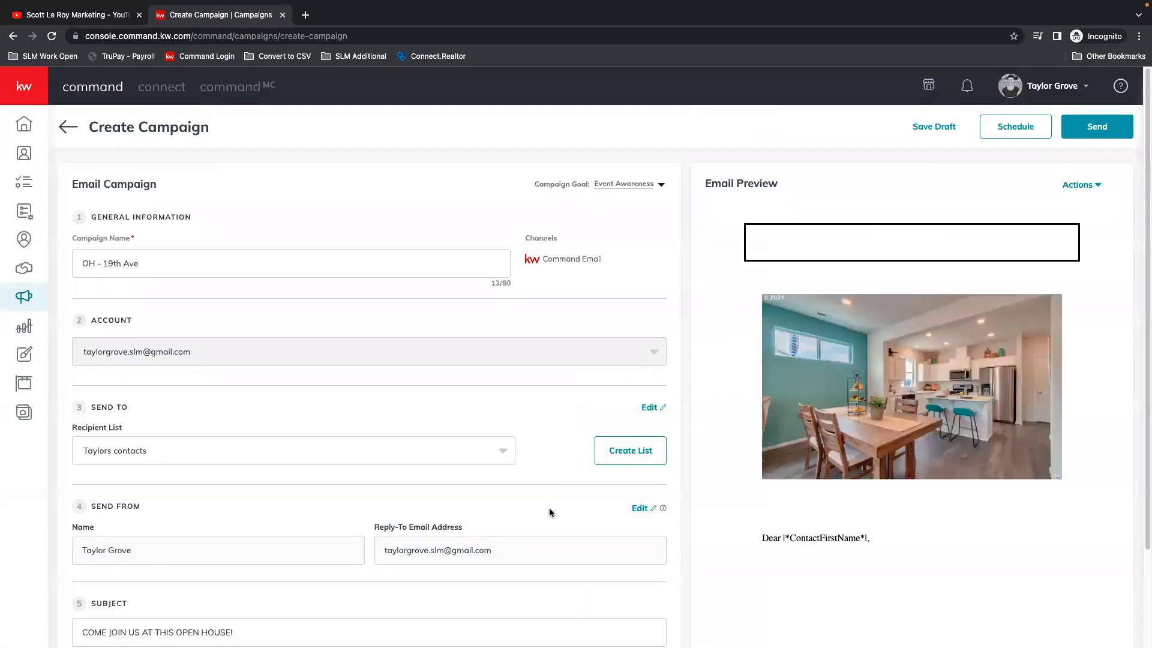
Step: Review the campaign's settings and its email preview from the header down to the legal footer
scroll(300, 510, down, 3)
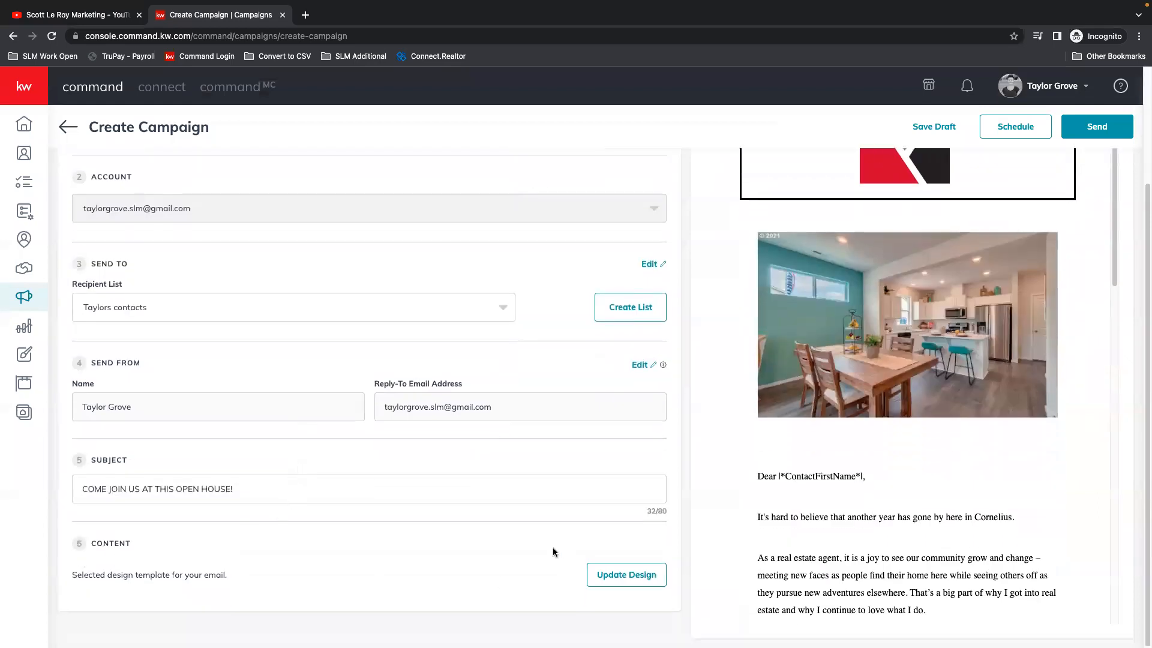
scroll(999, 402, up, 3)
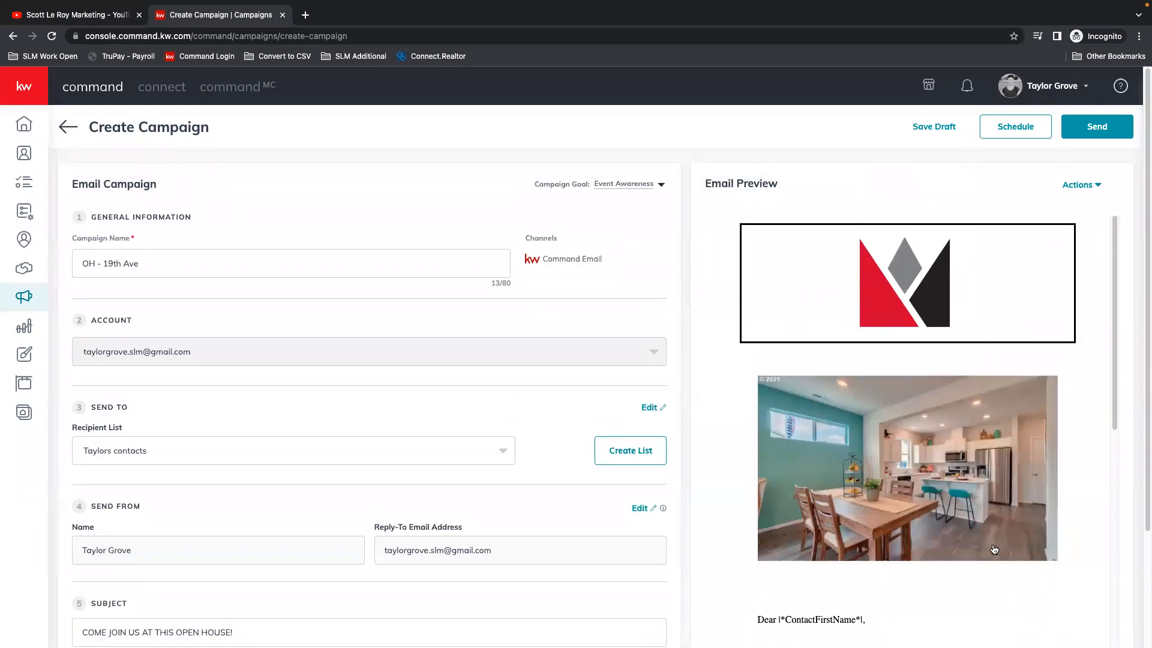
scroll(979, 363, down, 1)
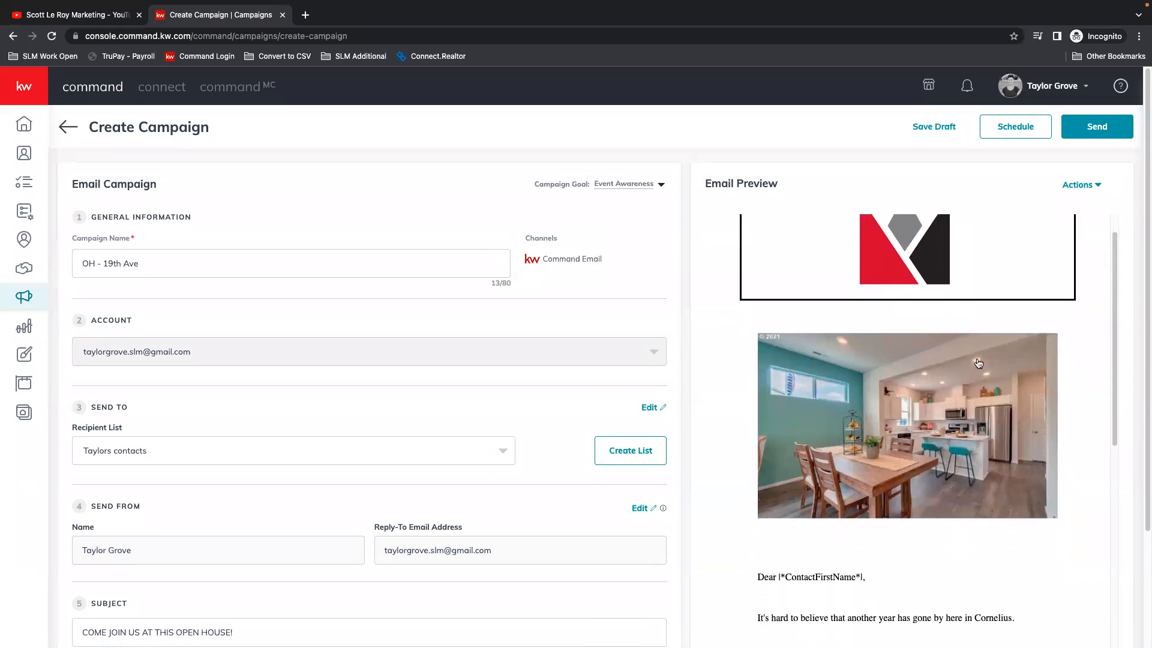
scroll(979, 363, down, 15)
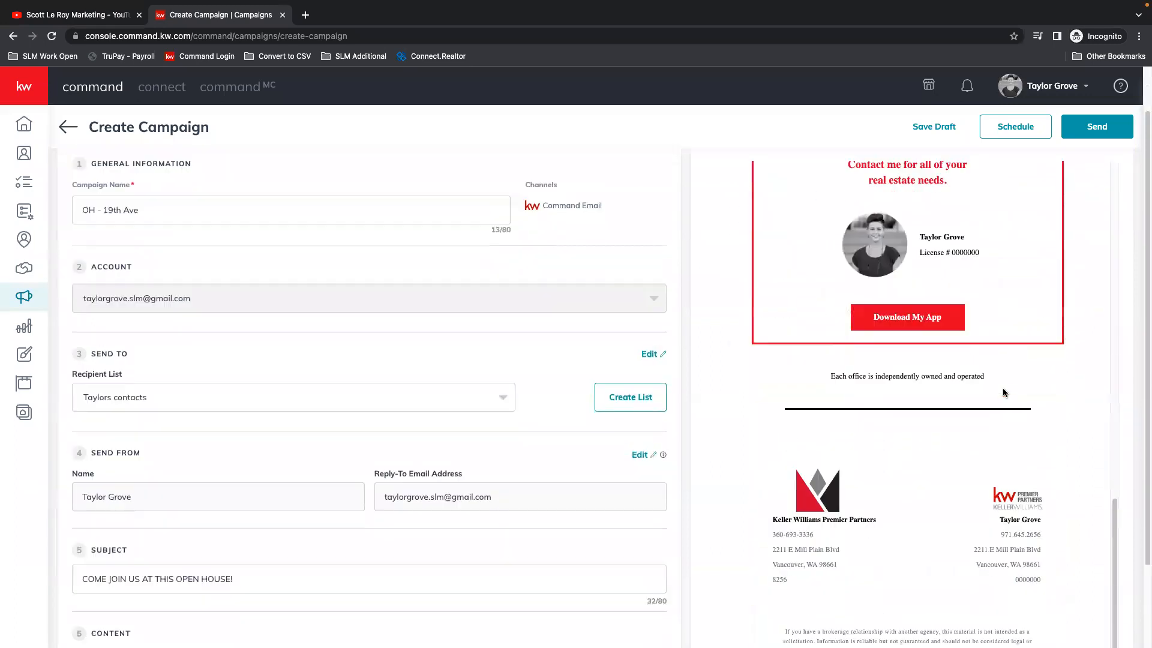
scroll(1028, 422, down, 1)
scroll(1028, 422, up, 10)
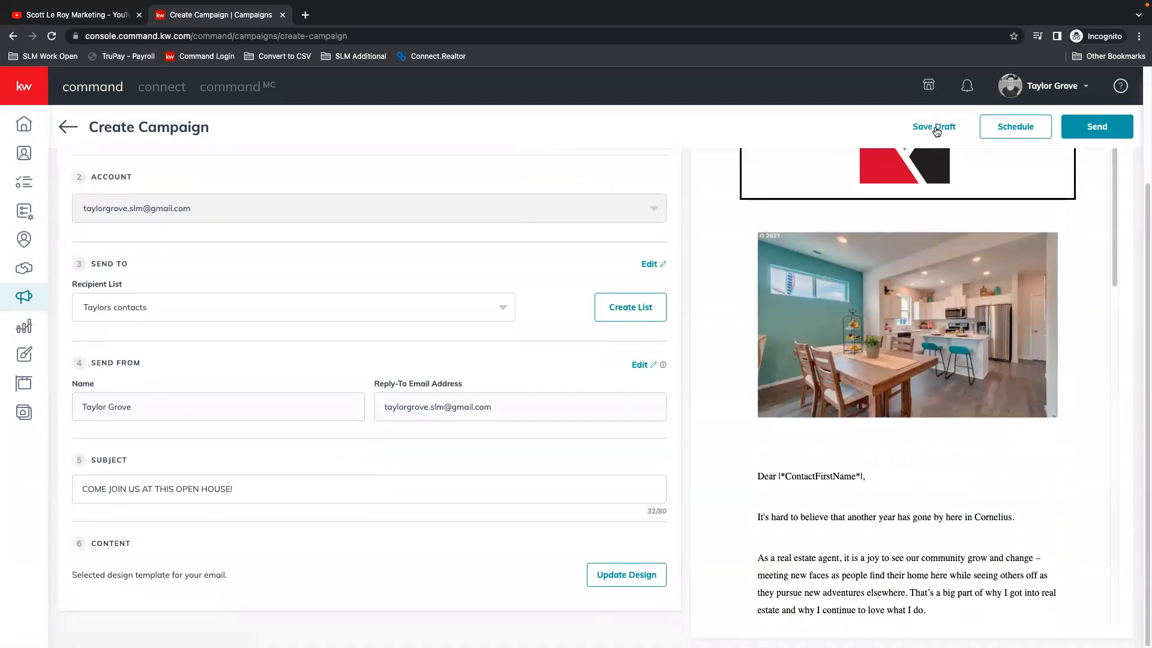
Step: Check the campaign's scheduling options without scheduling it, and save the campaign as a draft and exit
click(1016, 131)
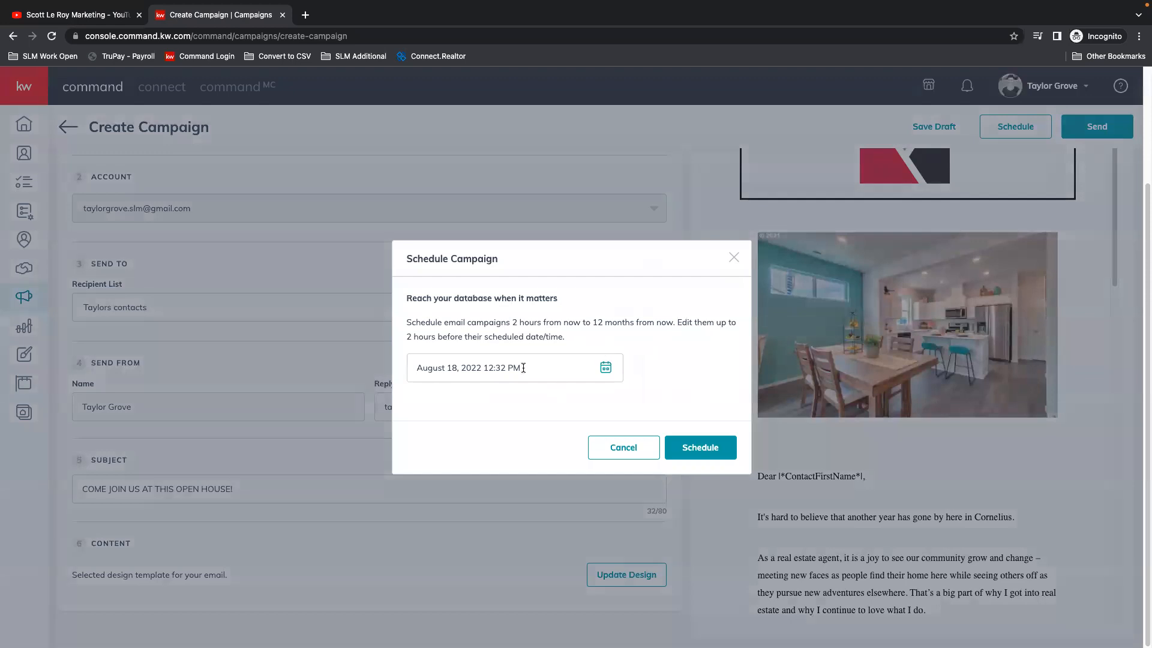
click(605, 444)
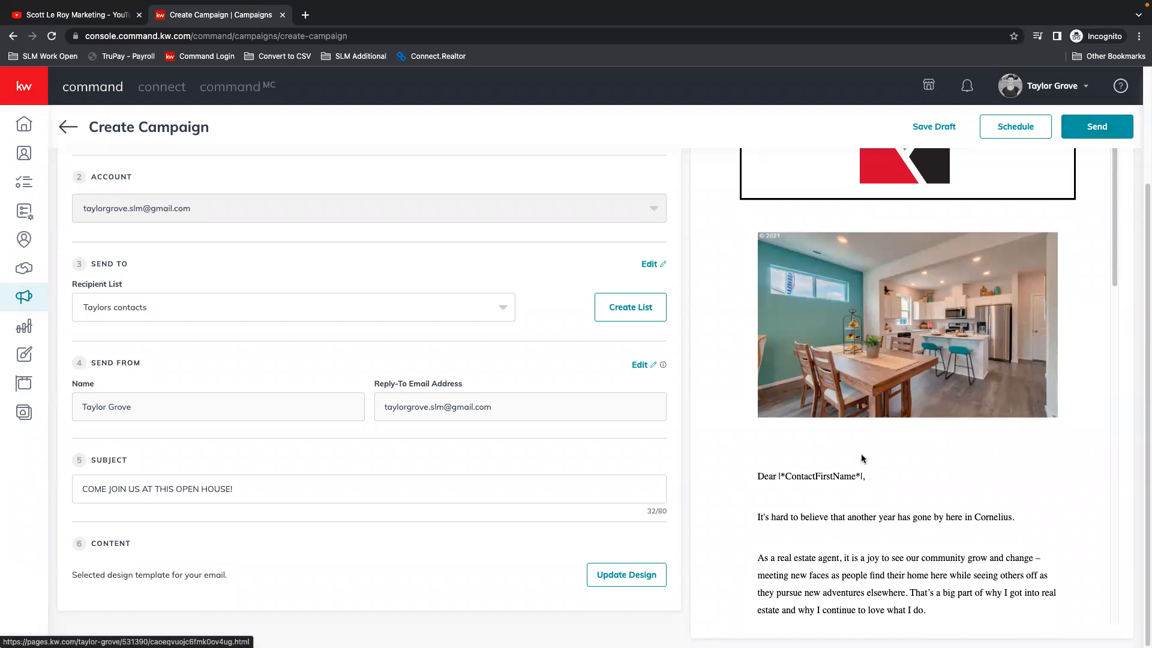
click(936, 128)
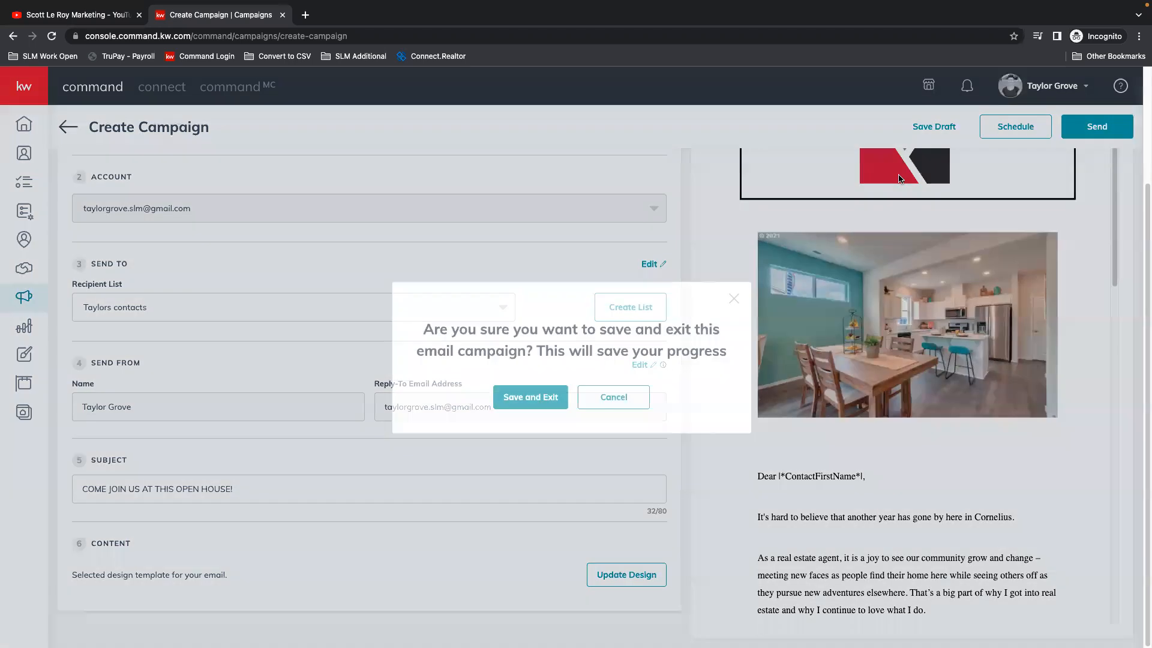
click(533, 397)
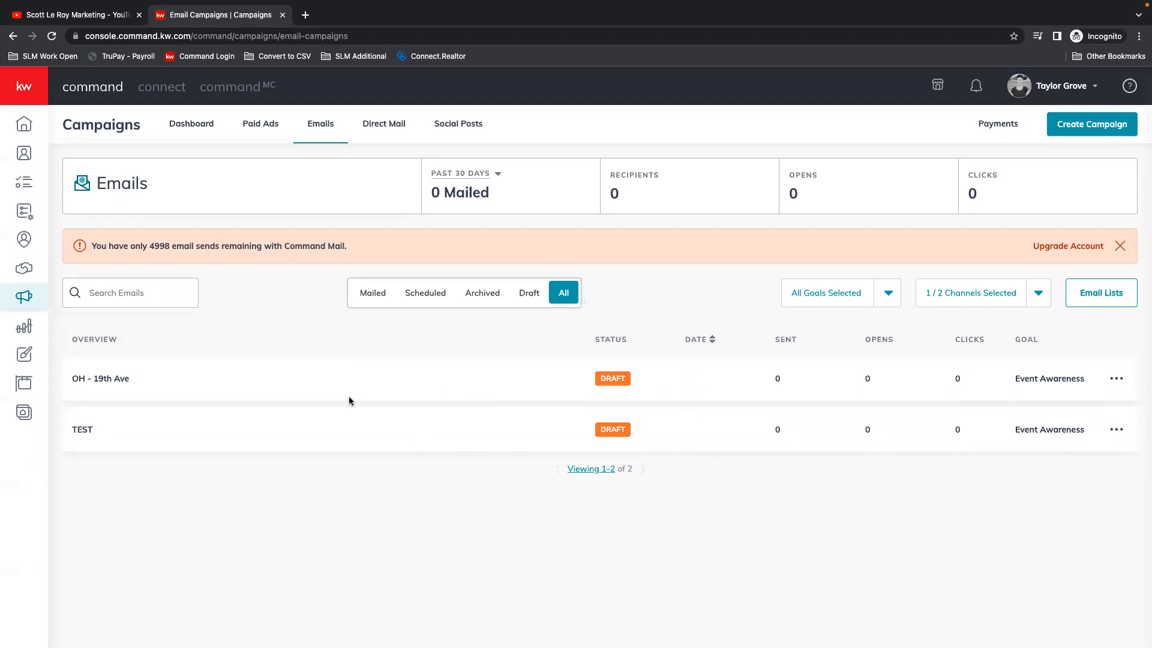
Step: Reopen the "OH - 19th Ave" draft for editing and look through its email preview
click(1116, 380)
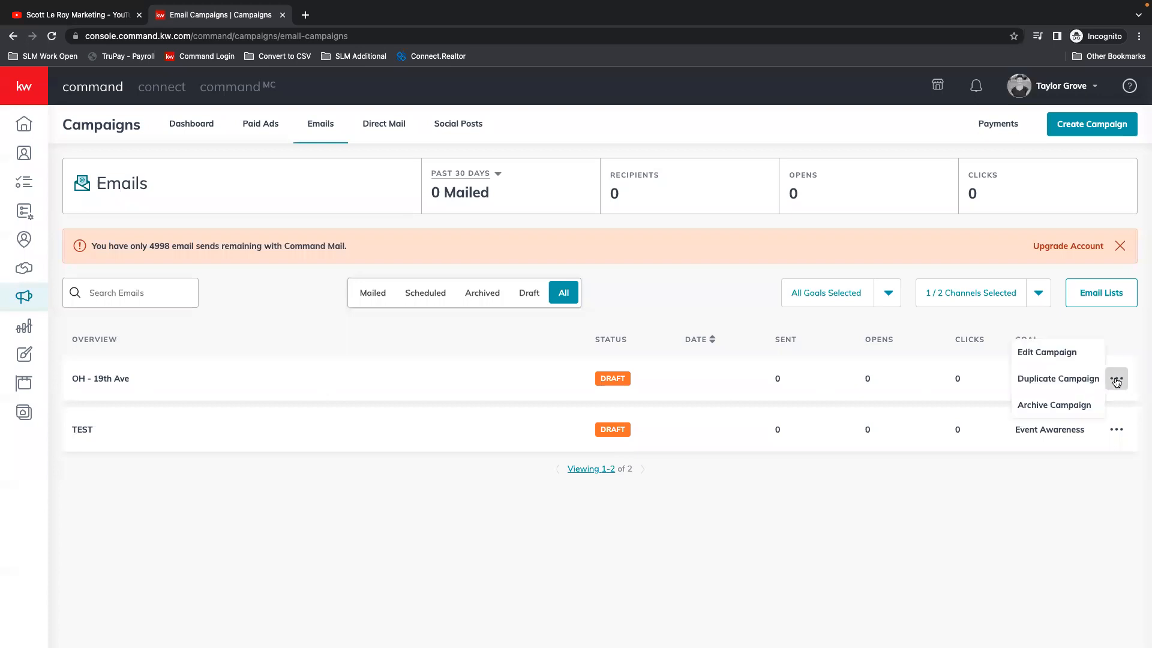
click(1064, 358)
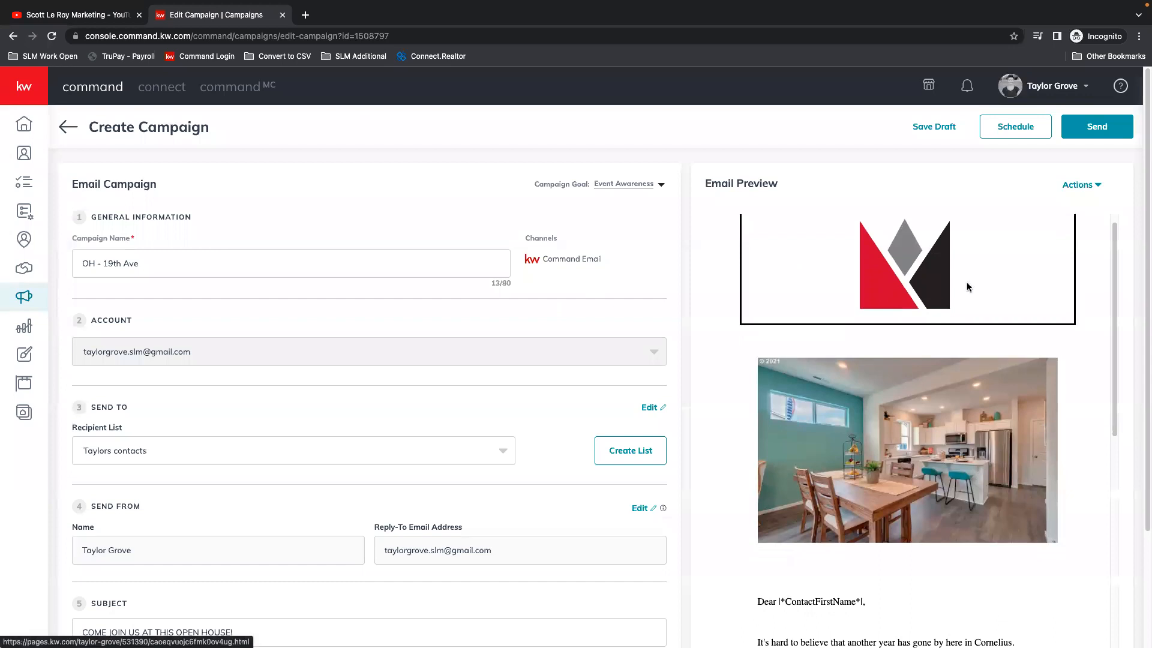
scroll(849, 460, down, 2)
scroll(850, 459, down, 10)
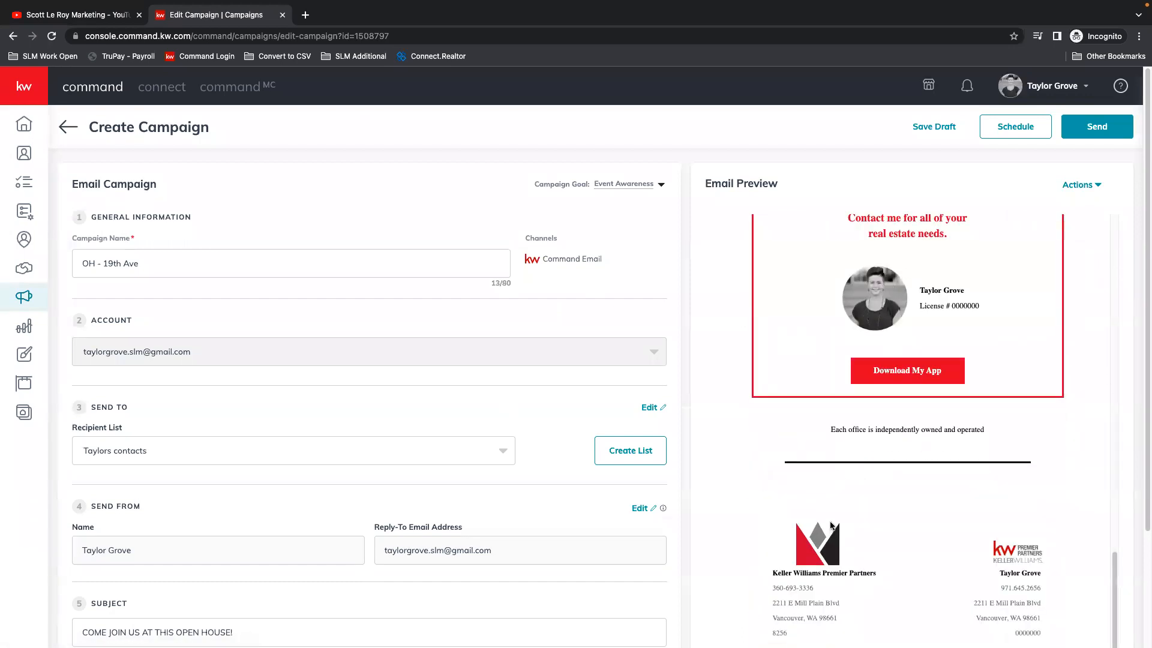
scroll(885, 301, down, 1)
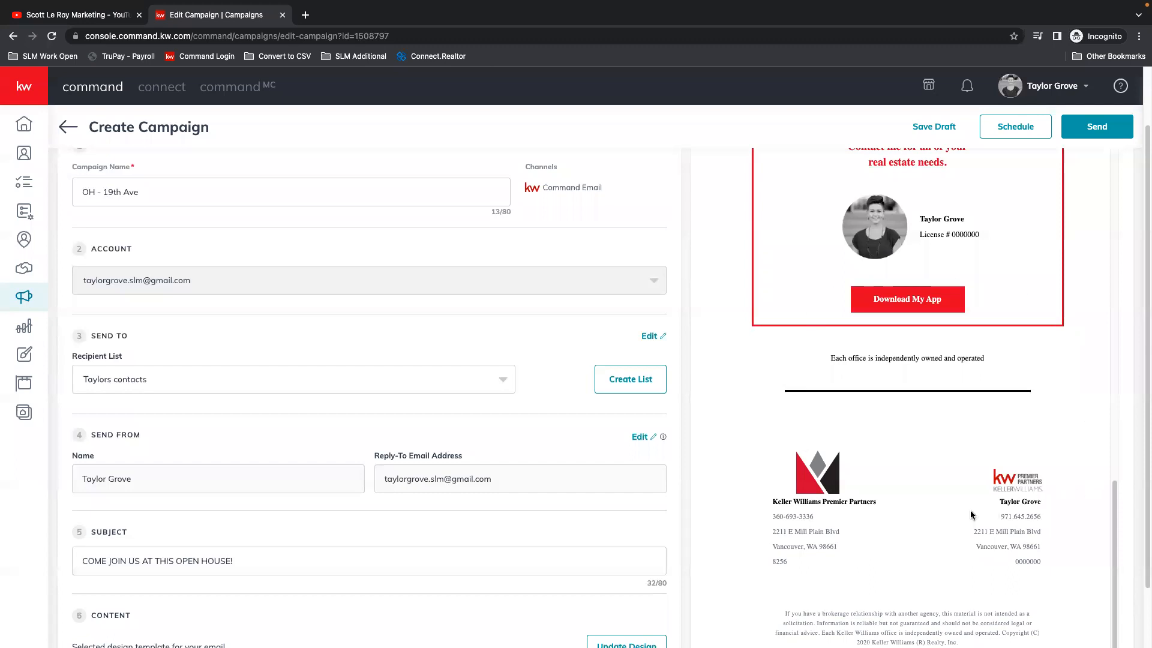
scroll(1044, 428, up, 1)
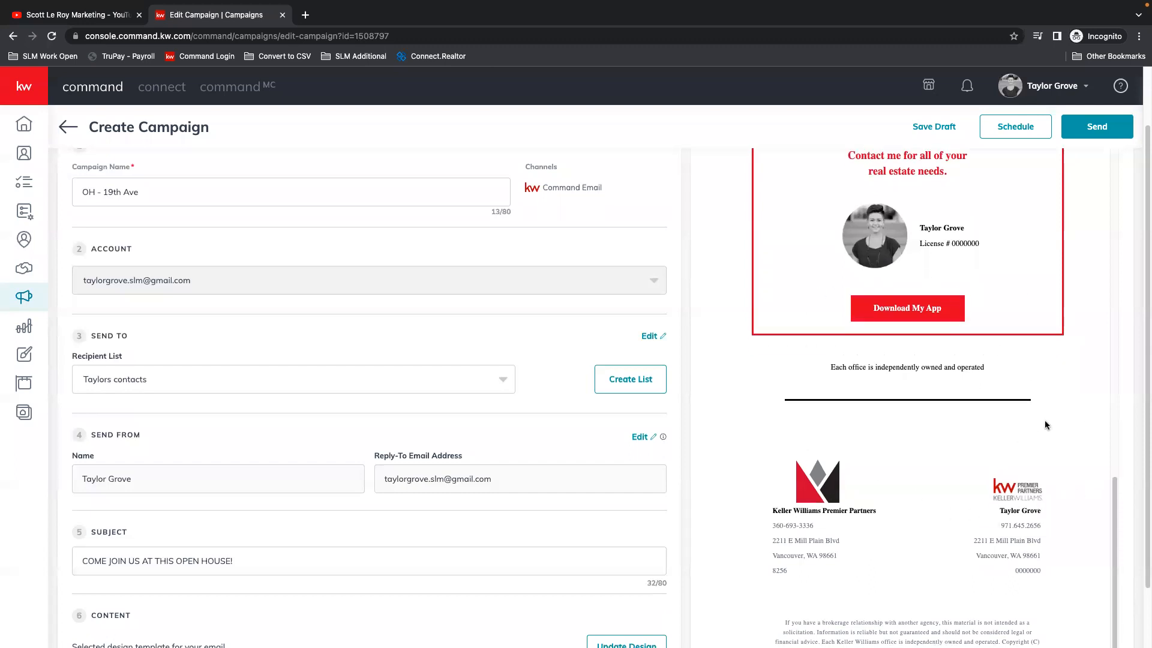
scroll(1049, 457, up, 10)
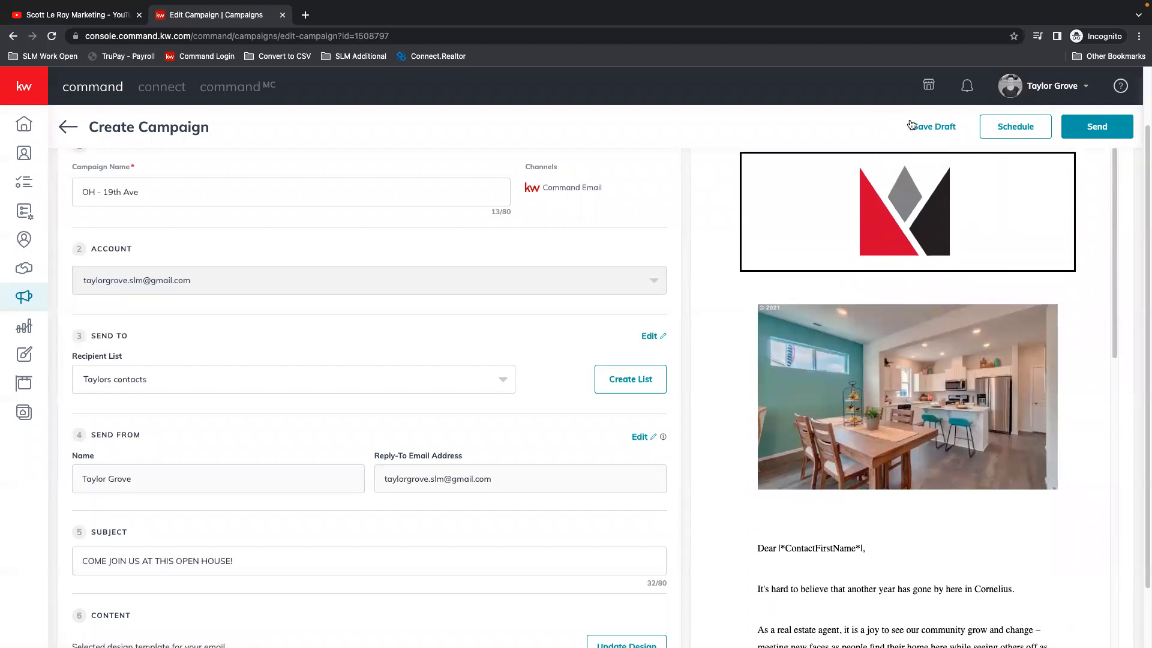
Step: Leave the "OH - 19th Ave" campaign without saving and return to the email campaigns list
click(75, 126)
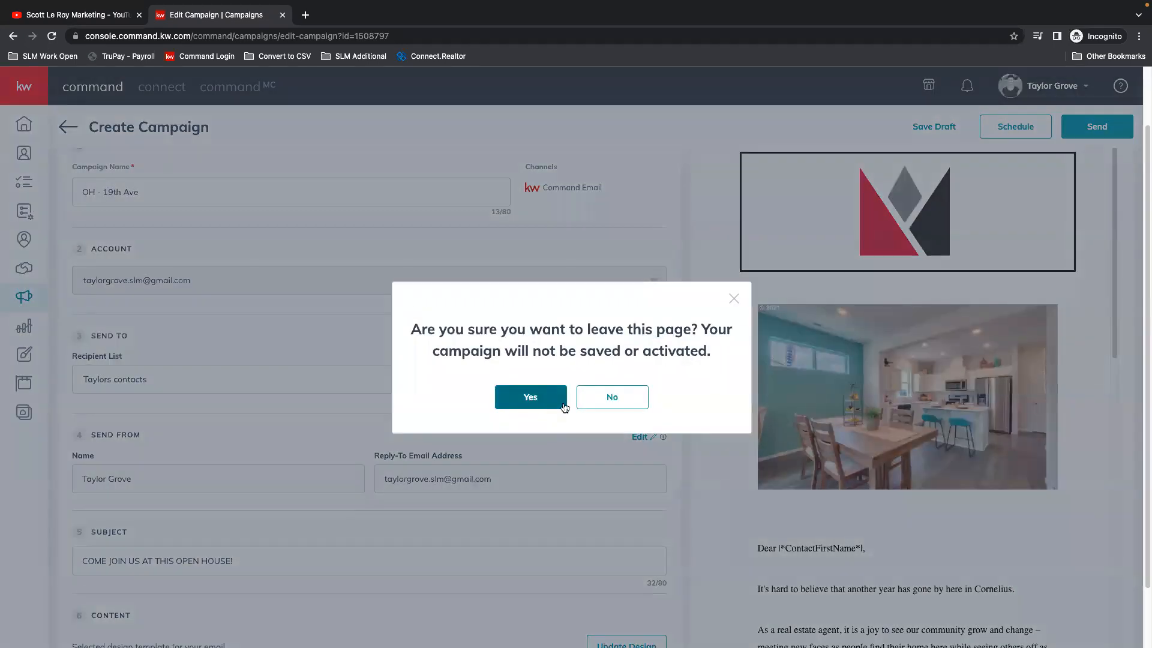
click(601, 402)
click(68, 127)
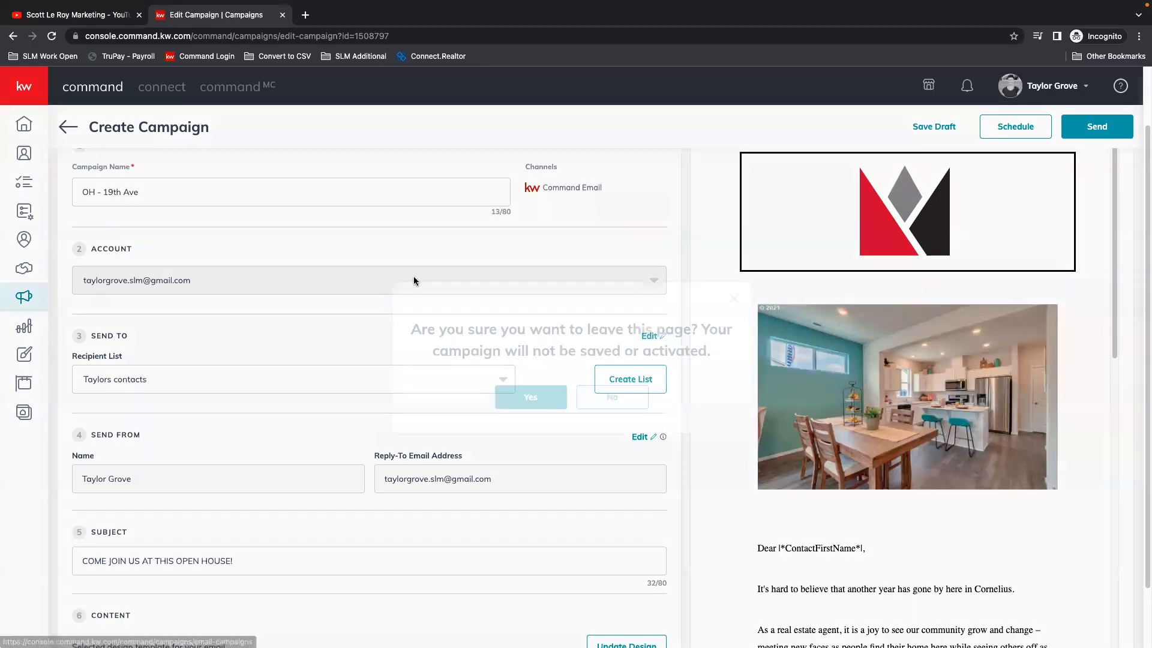
click(515, 396)
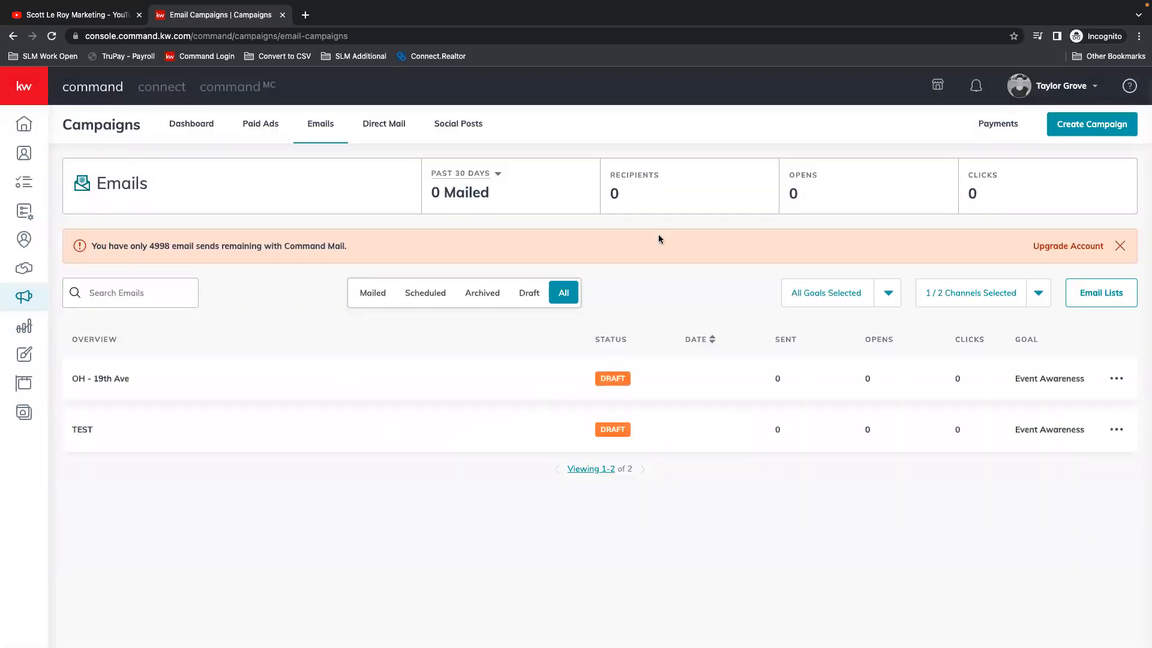
Step: Create a direct mail campaign named "JUST LISTED" with the goal Attract Buyers
click(378, 123)
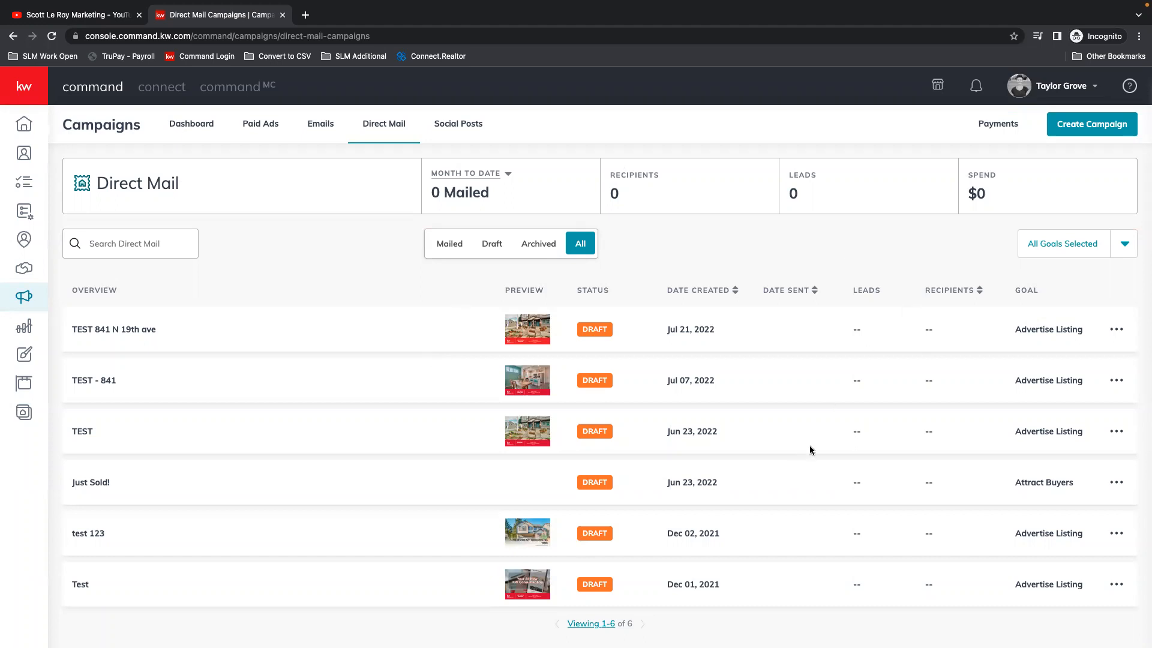
click(1085, 126)
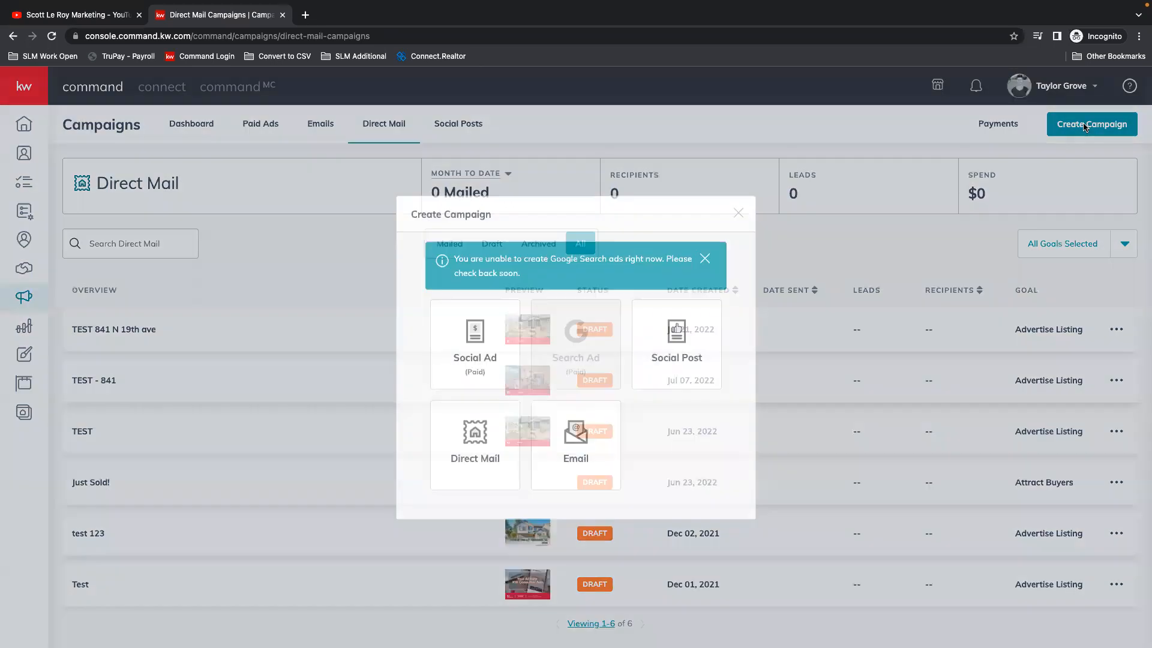
click(481, 445)
click(482, 193)
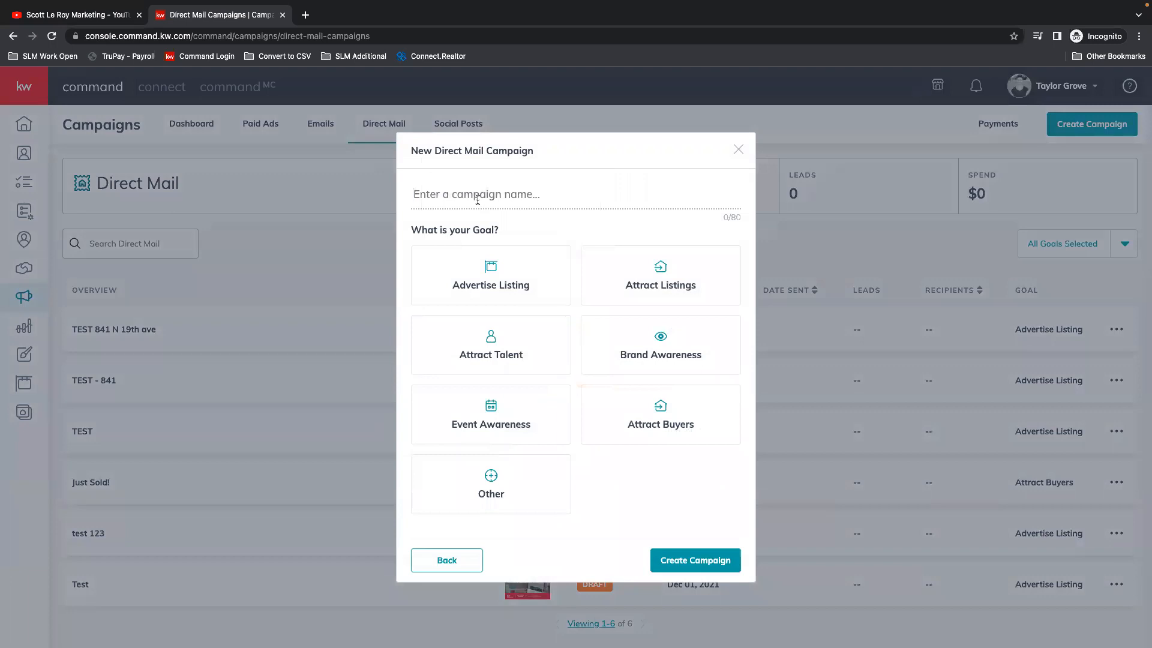
text(JUST)
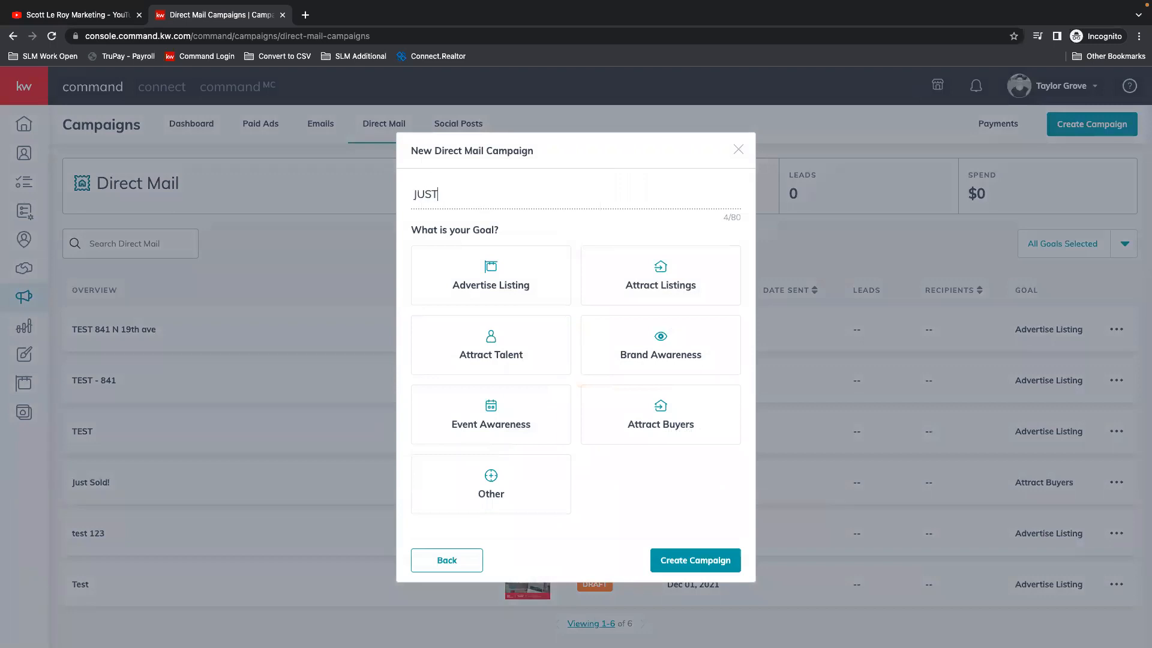
text( LISTED)
click(691, 426)
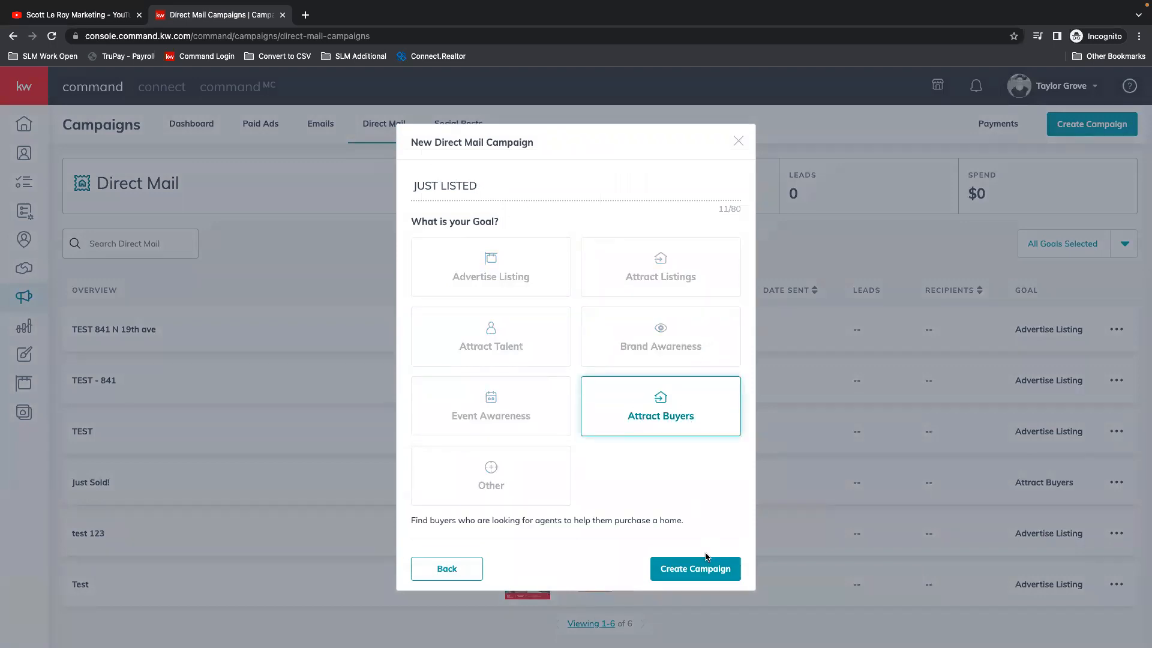
click(698, 570)
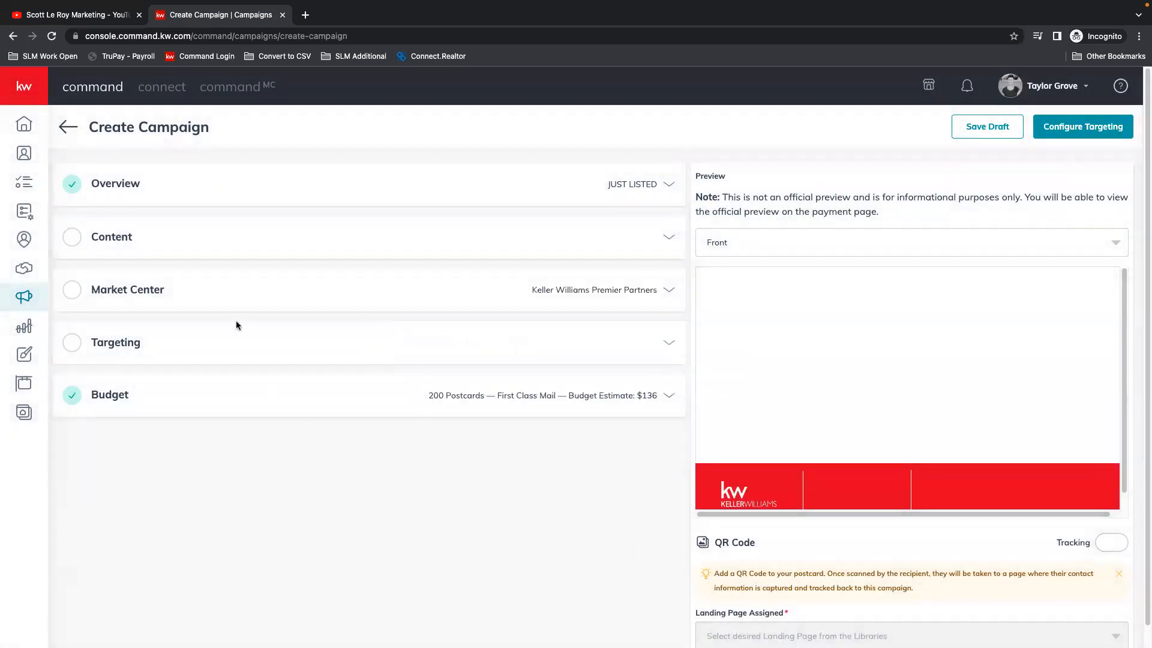
Step: Check the JUST LISTED campaign's overview details and open its content section
click(669, 184)
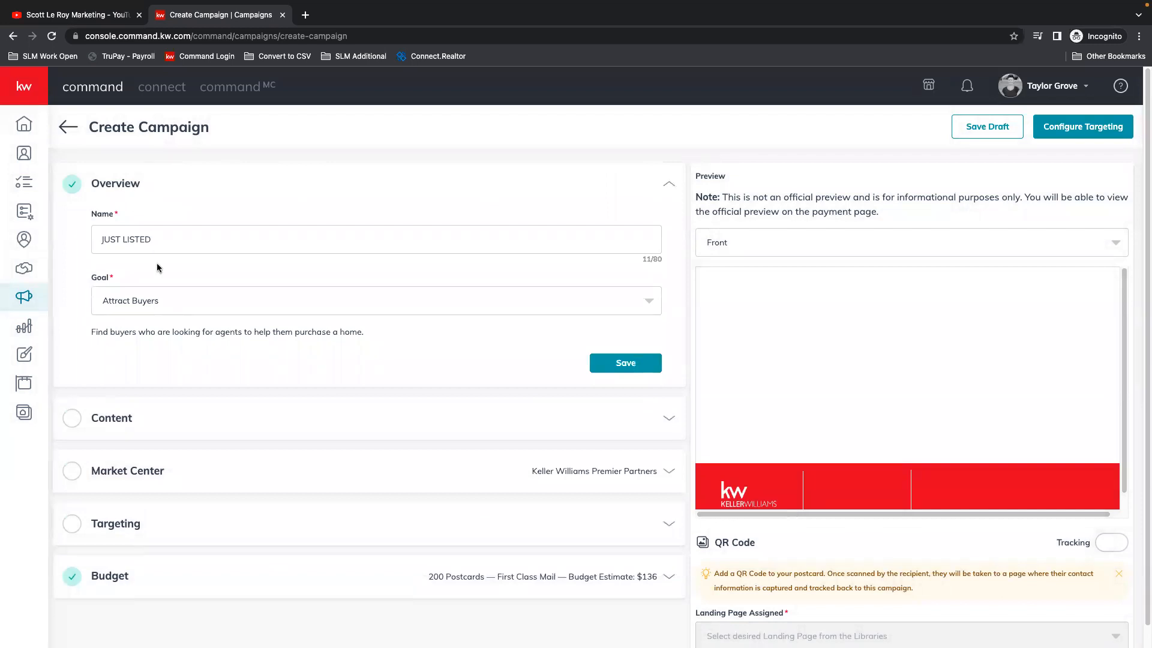
click(664, 186)
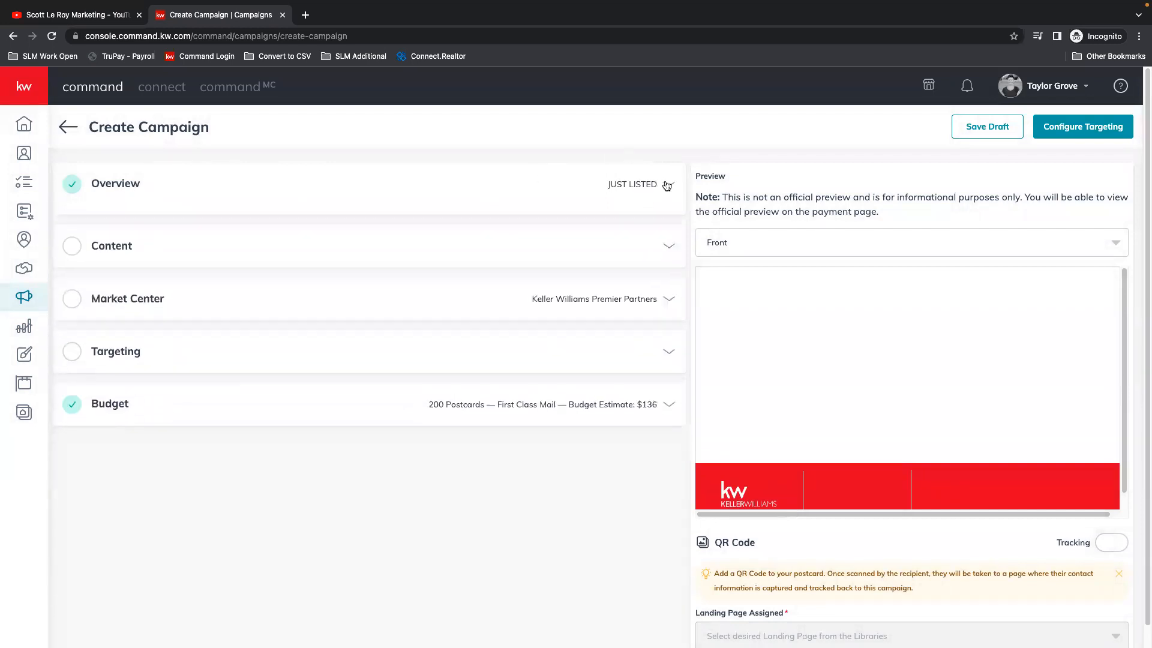
click(673, 236)
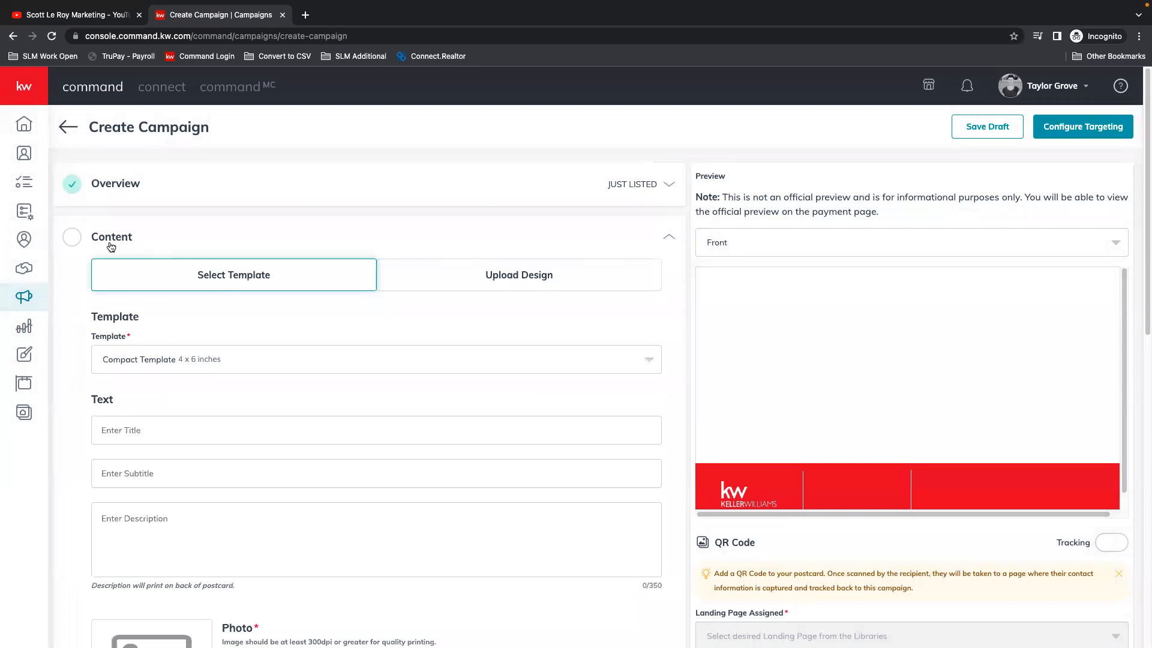
scroll(102, 235, down, 1)
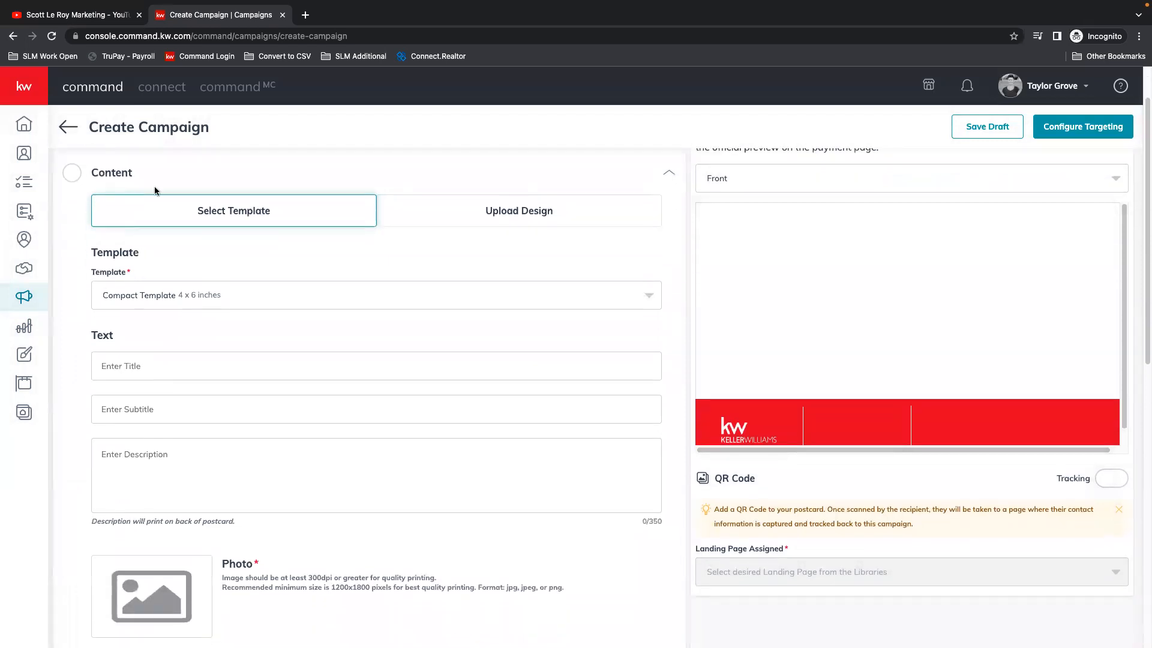
Step: Switch the postcard to the 6 x 11 inch Large Template - Modern and preview its back side
click(152, 297)
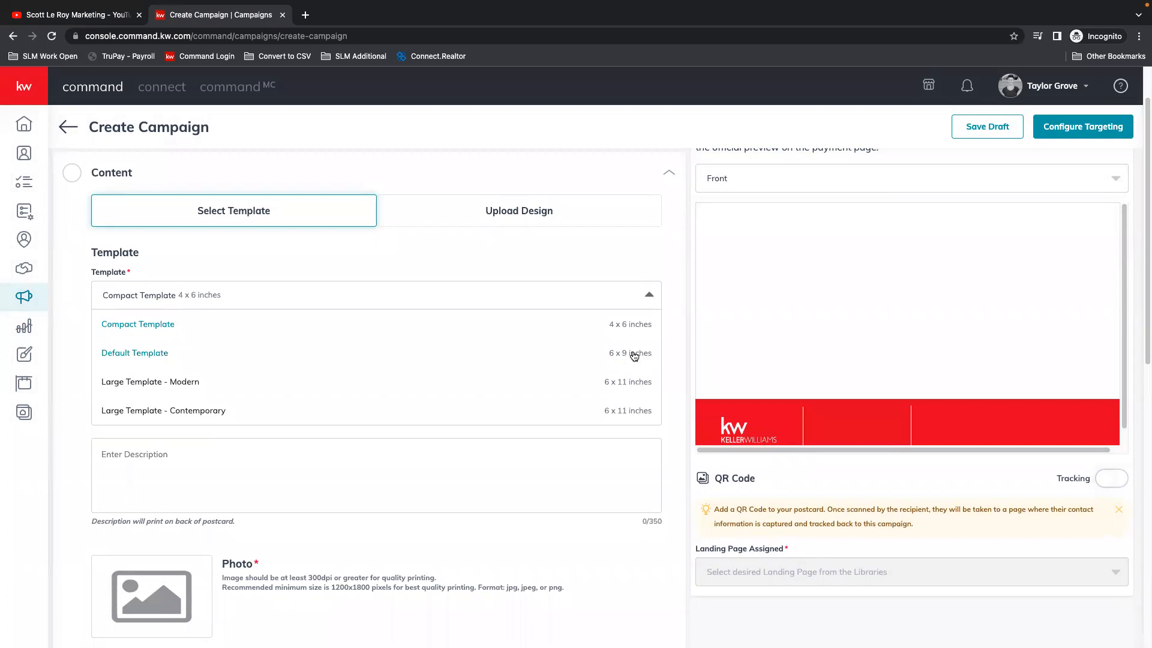
click(642, 384)
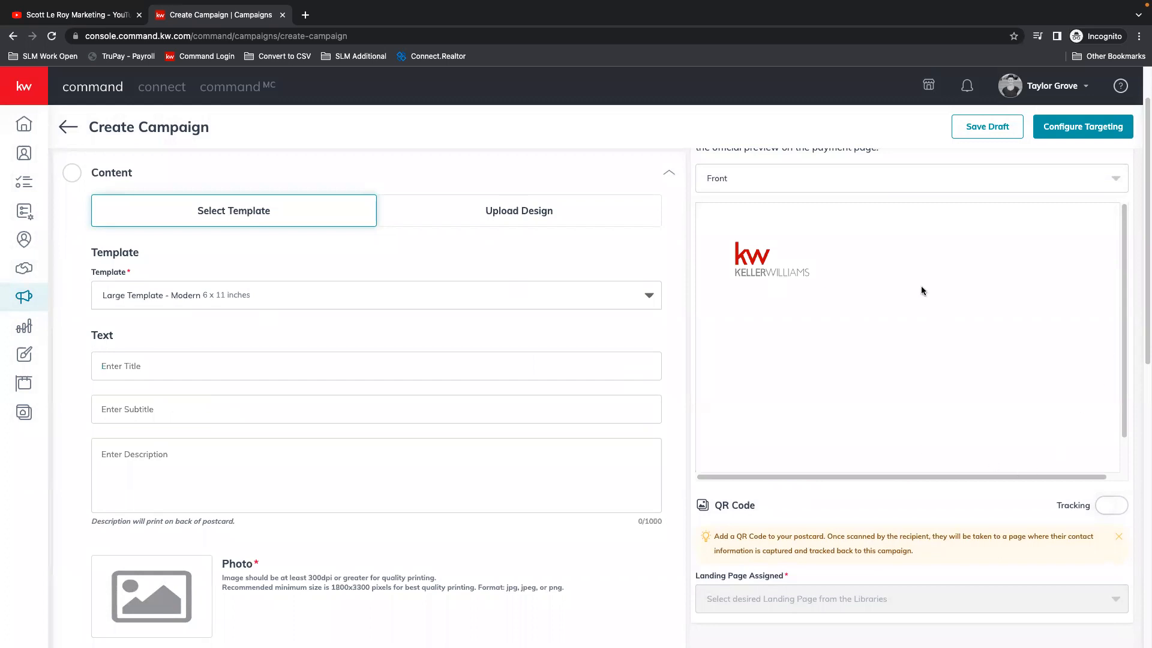
click(1055, 180)
click(743, 236)
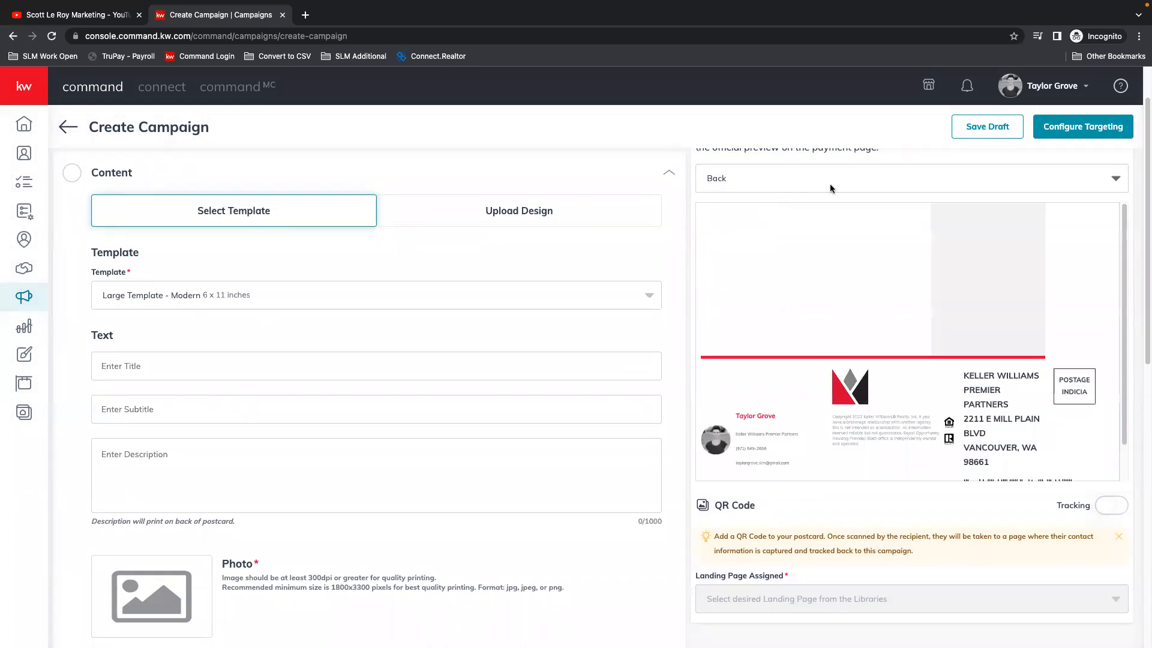
Step: Change the postcard to Large Template - Contemporary and preview its front side
click(236, 295)
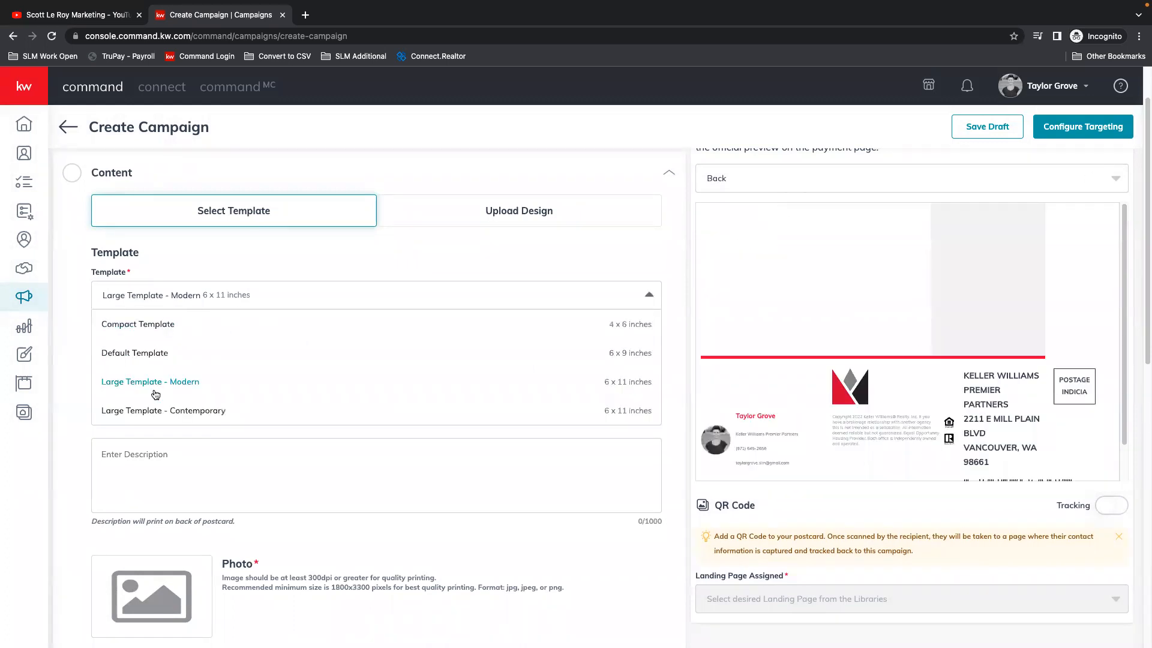
click(199, 410)
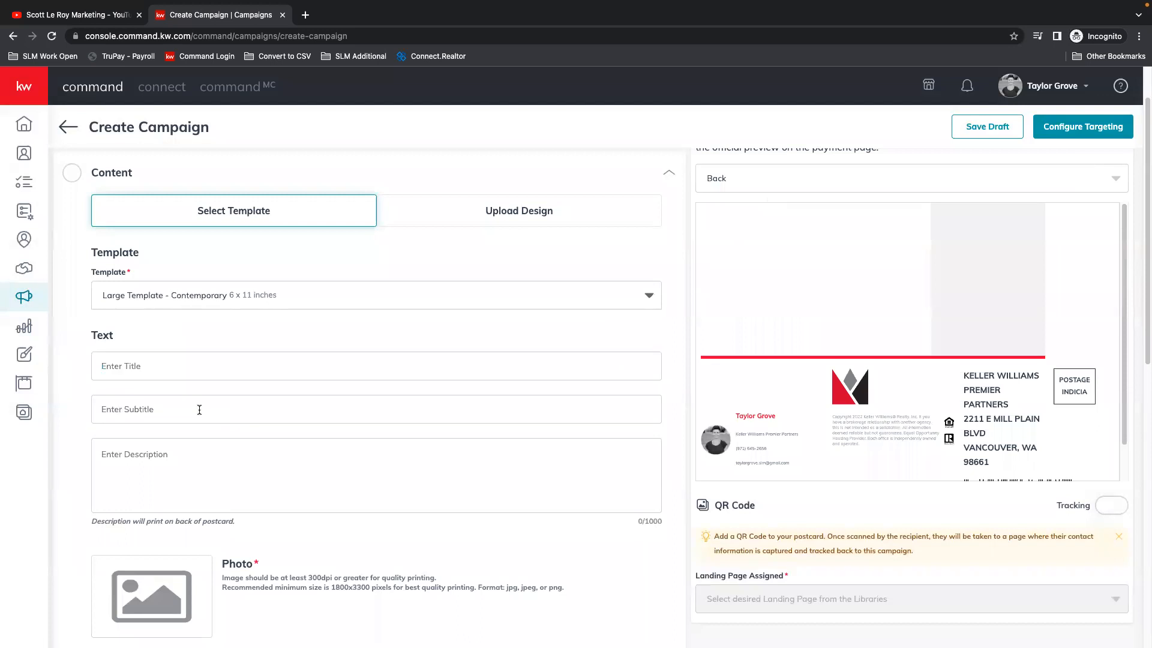
click(783, 175)
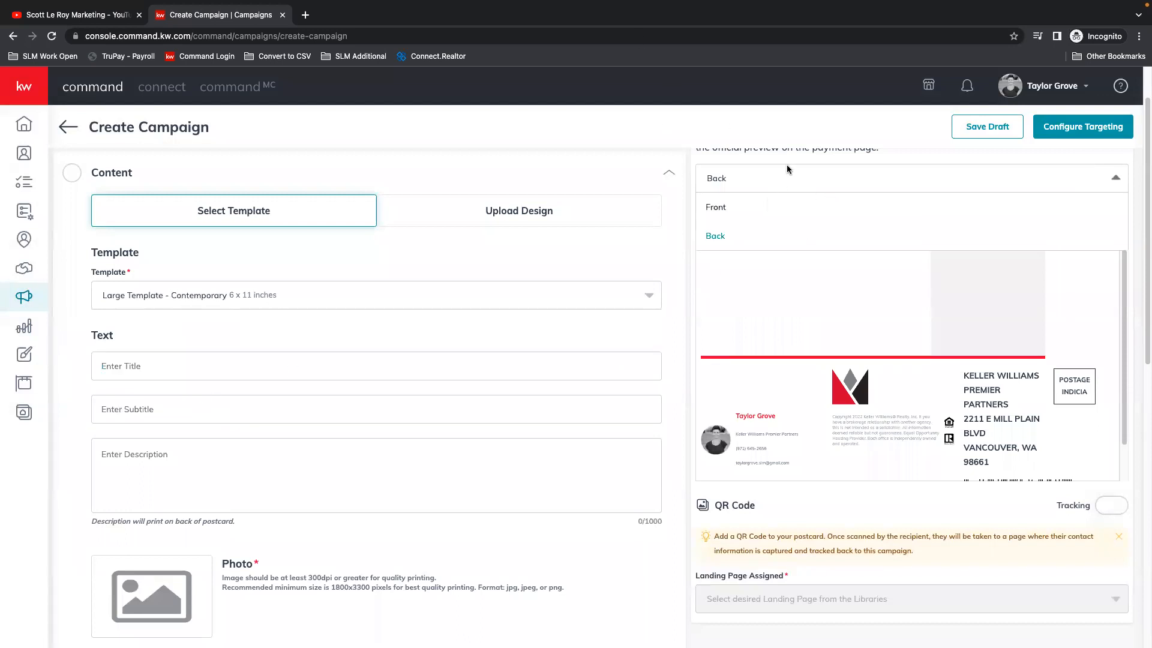
click(728, 207)
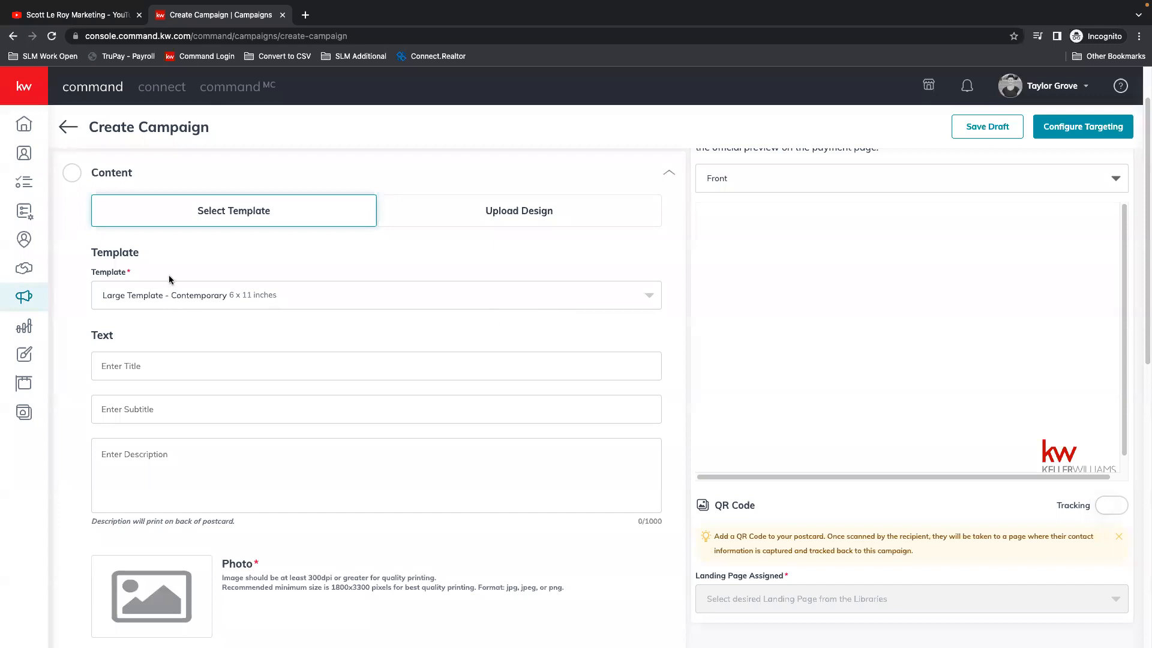
Step: Open the option to upload a custom postcard design and examine the required compact, default and large card sizes
click(492, 208)
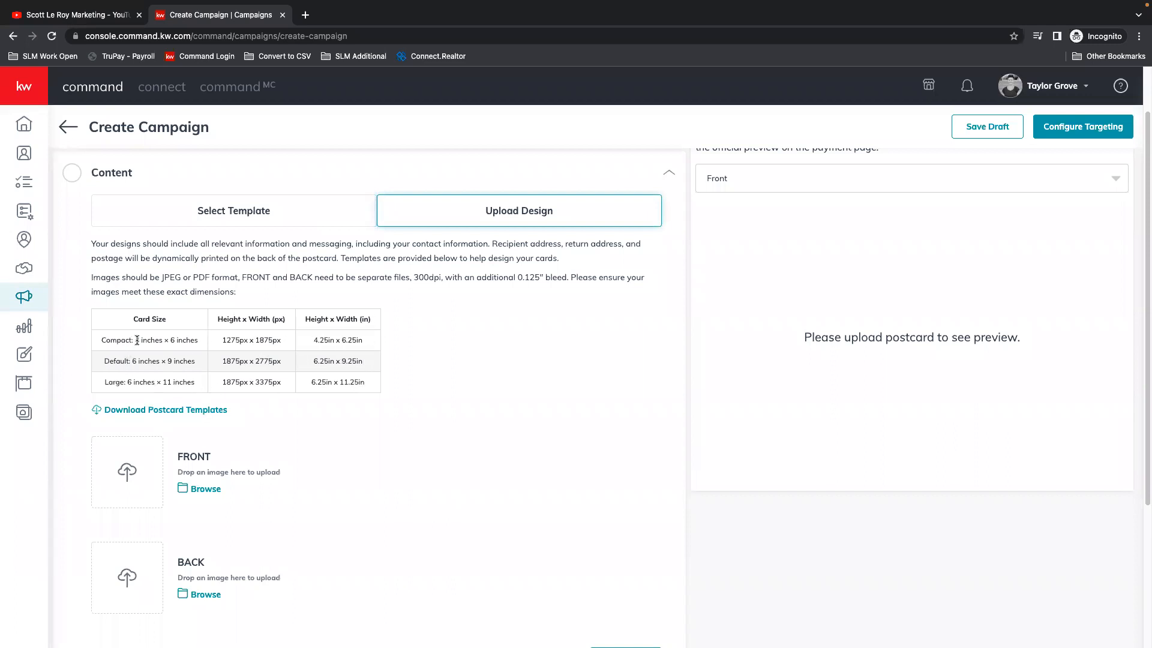
drag(135, 340, 208, 344)
drag(132, 361, 198, 364)
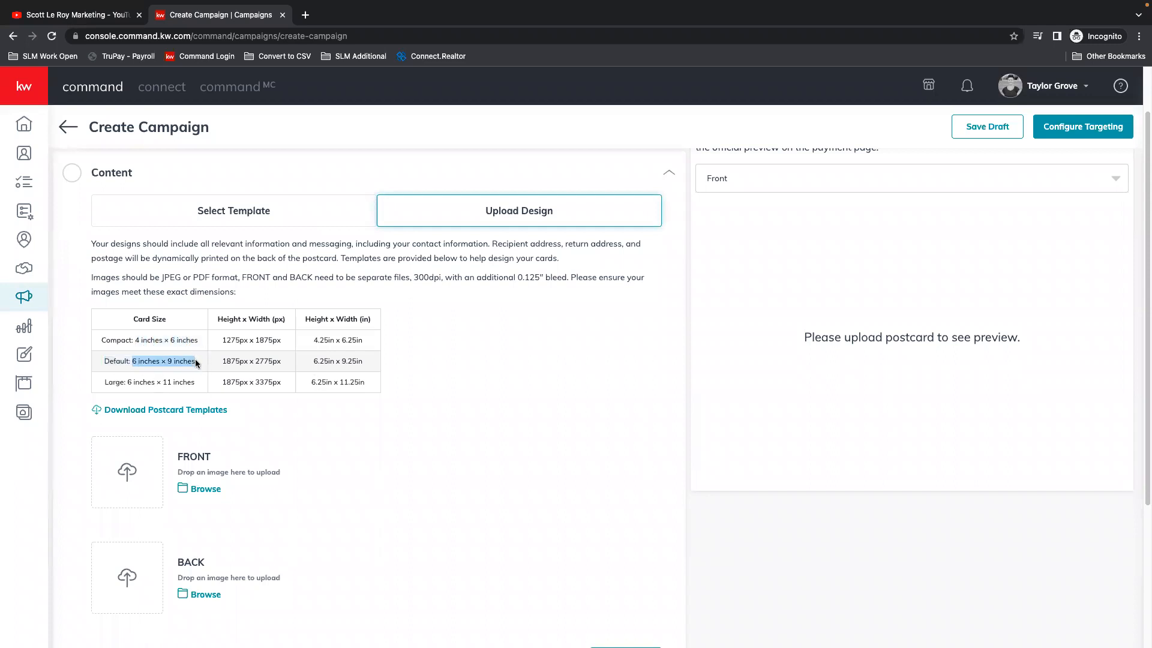
drag(126, 382, 207, 389)
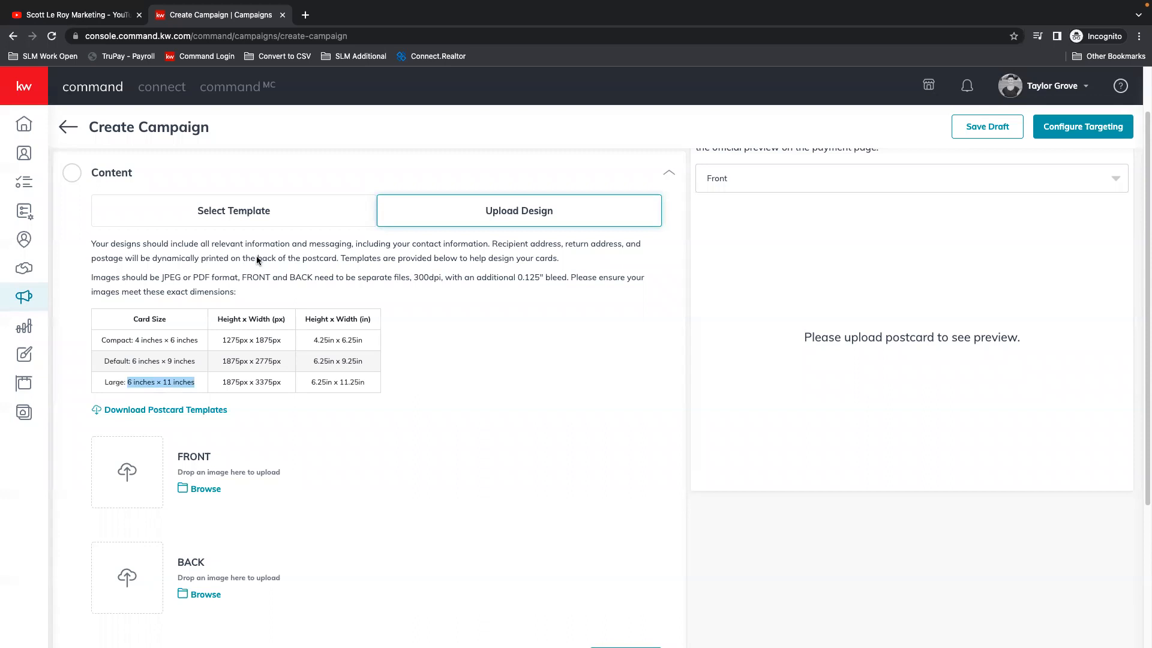
Step: Return to the ready-made postcard templates and choose the 4 x 6 inch Compact Template
click(213, 212)
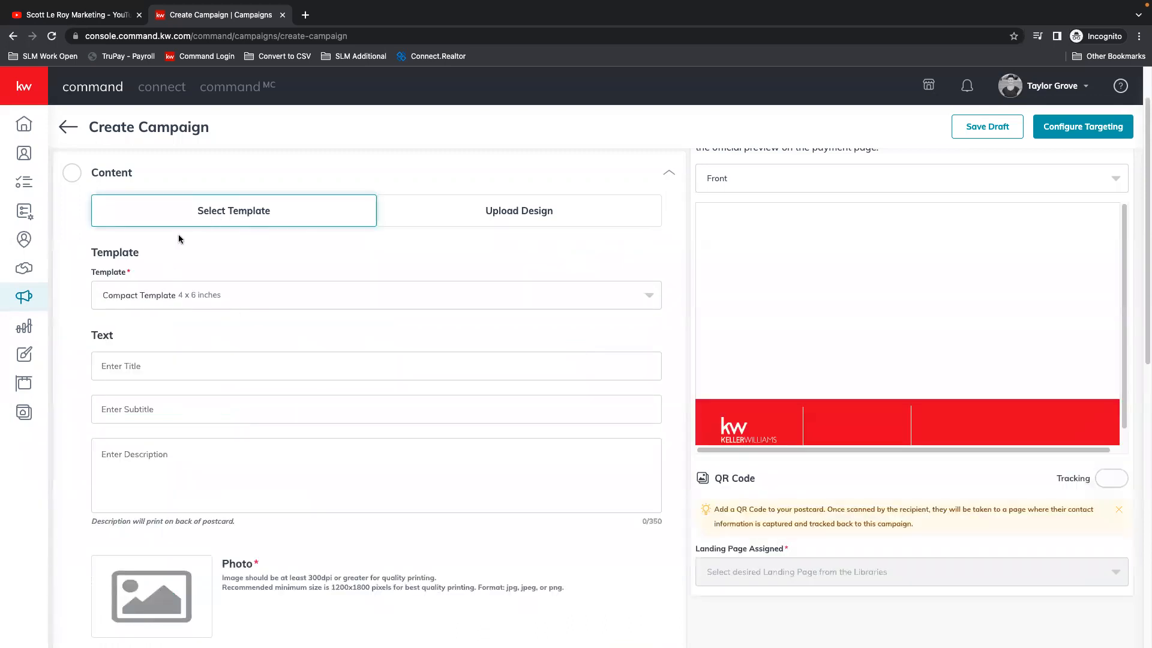
click(224, 294)
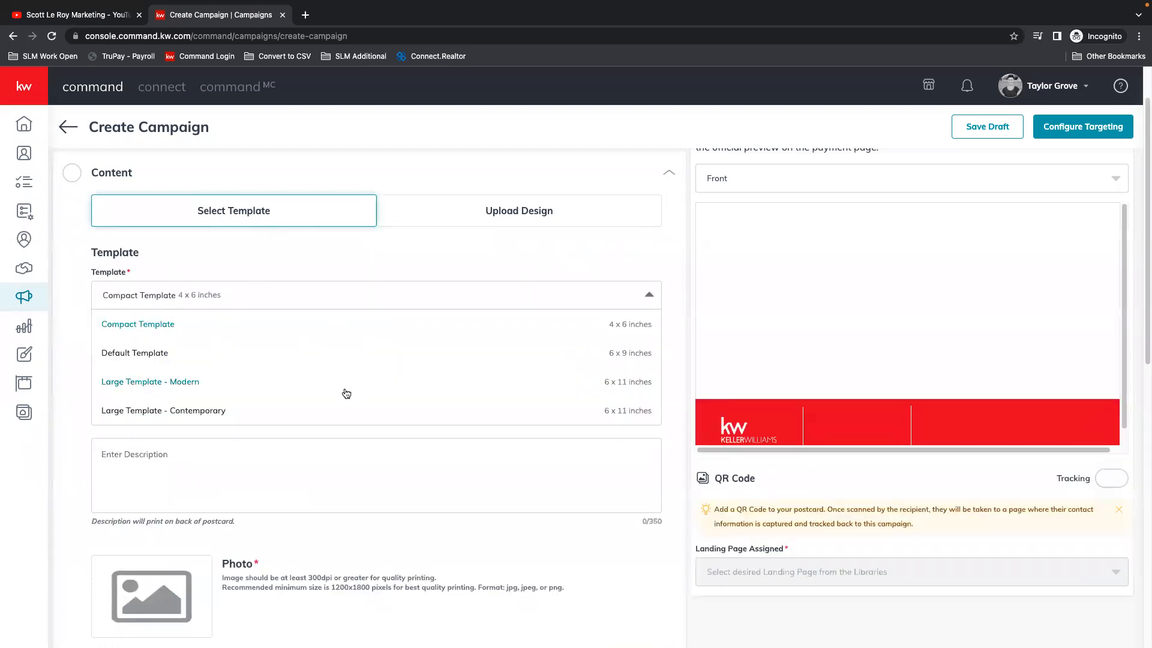
click(145, 327)
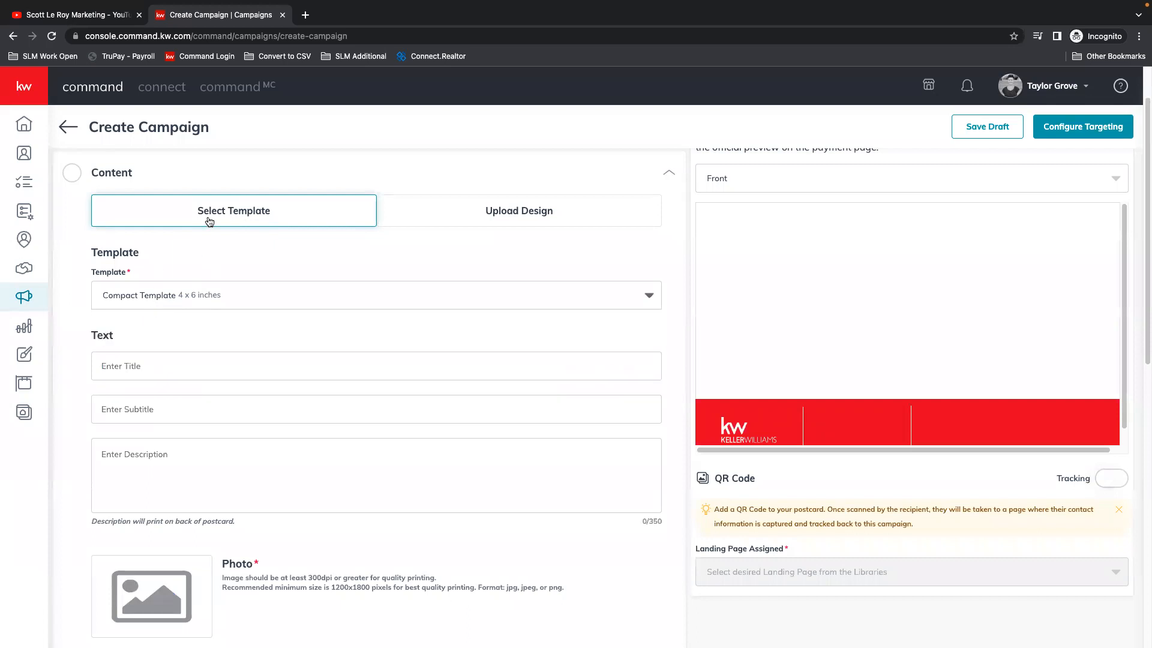
Step: Enter "DON'T MISS OUT!" as the postcard title and check its placement in the front preview
click(139, 371)
text(DON'T MISS OUT)
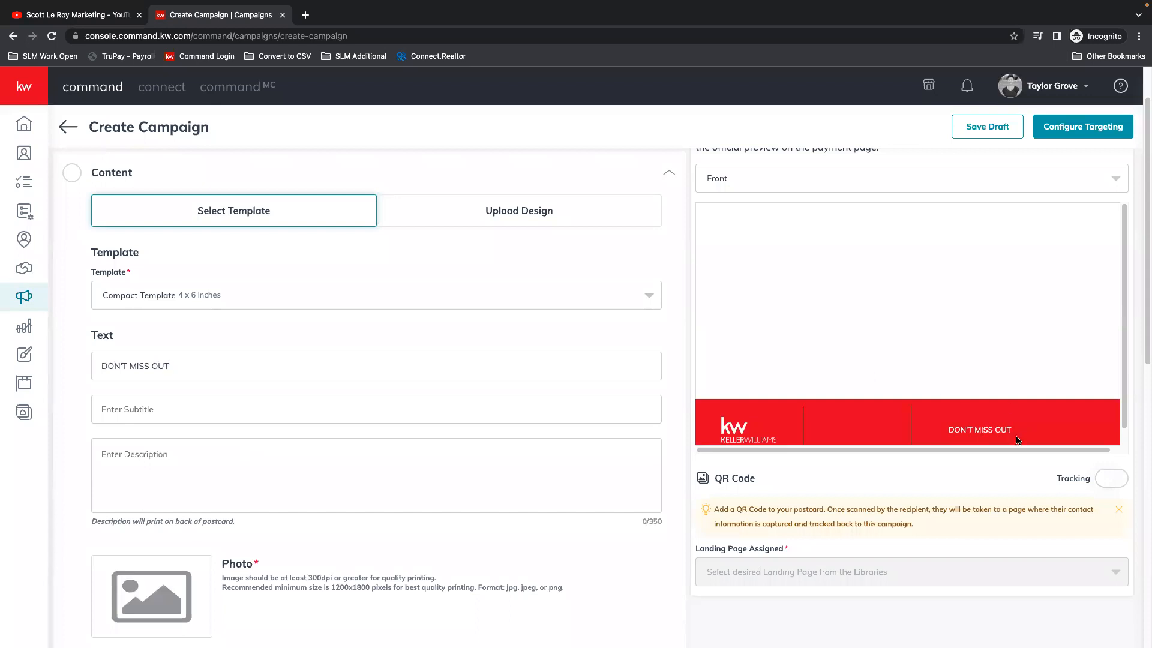
drag(1075, 450, 1092, 448)
scroll(1107, 387, down, 2)
scroll(999, 374, up, 3)
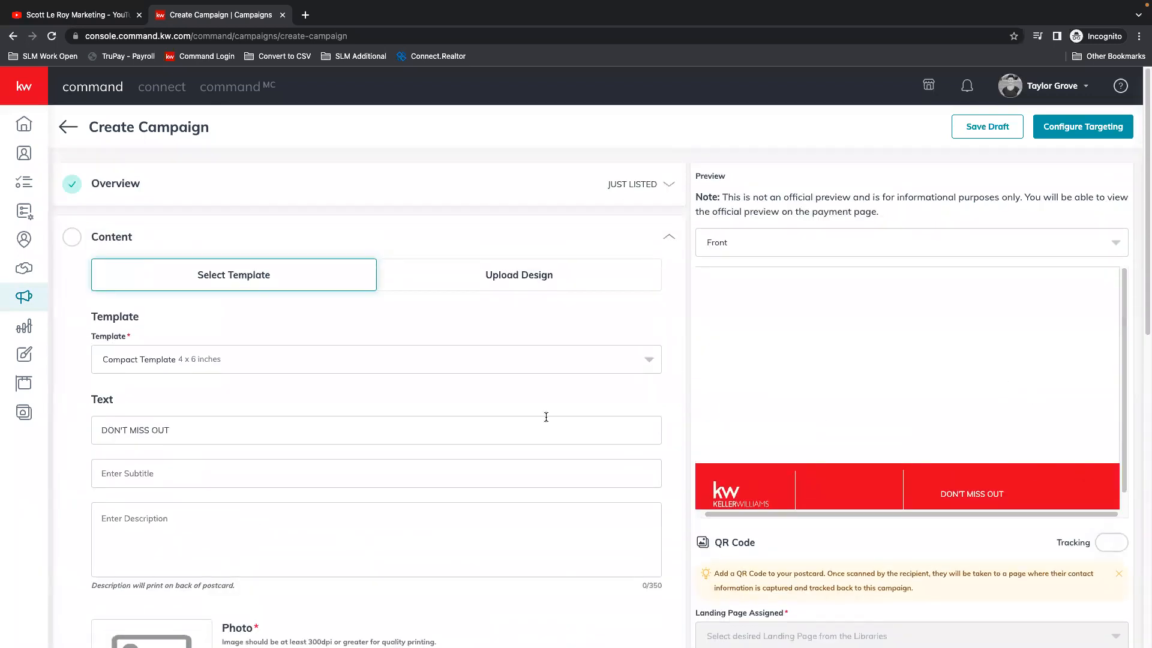
text(!)
Step: Enter "THIS WILL GO FAST" as the postcard subtitle
click(158, 477)
text(THIS WILL G)
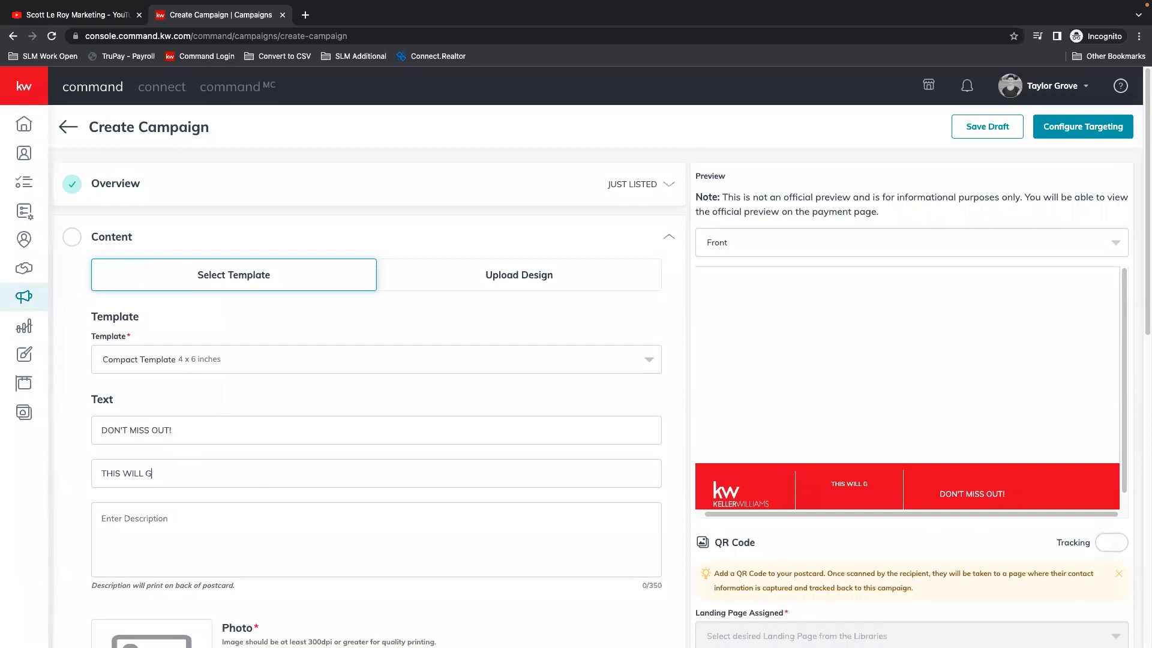
text(O FAST)
scroll(881, 474, down, 1)
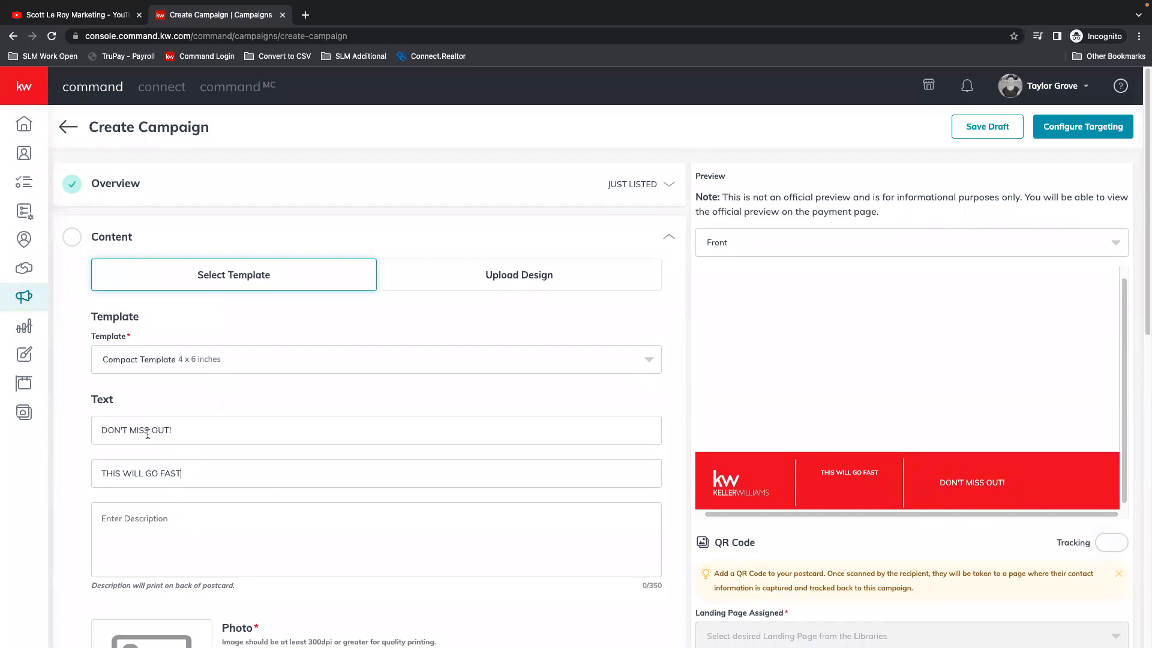
Step: Enter the description "LET US KNOW IF YOU ARE INTERESTED AND WE CAN HELP GET YOU IN A HOME OF YOUR OWN!"
scroll(144, 444, down, 1)
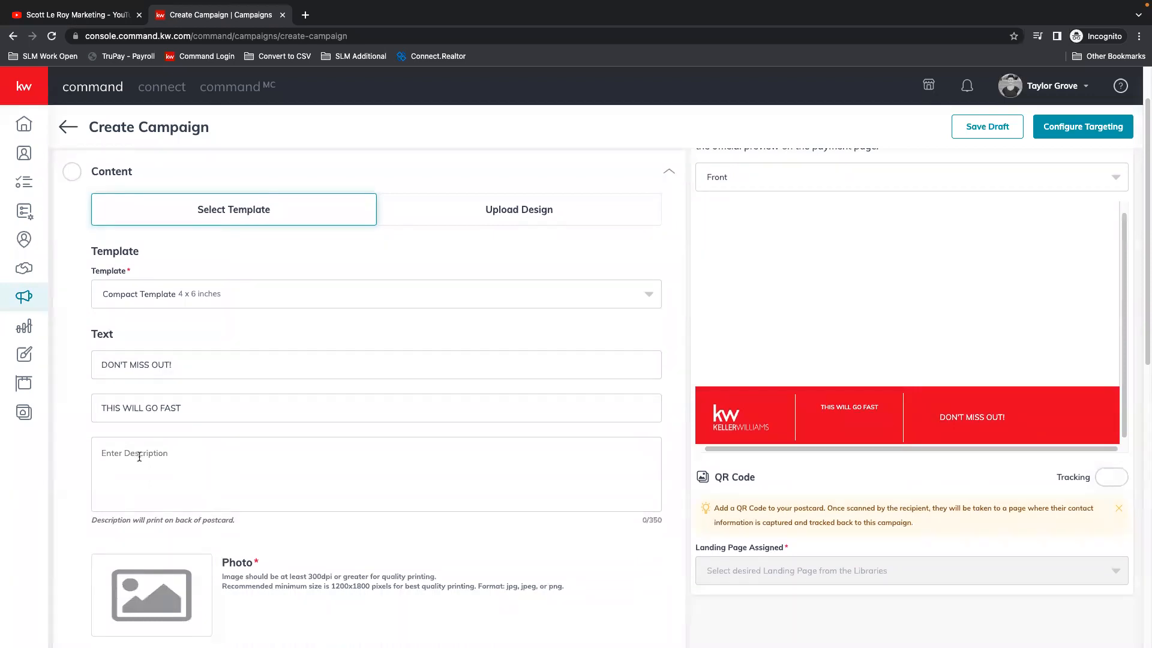
text(LET US KNOW IF YOU ARE INTERESTED )
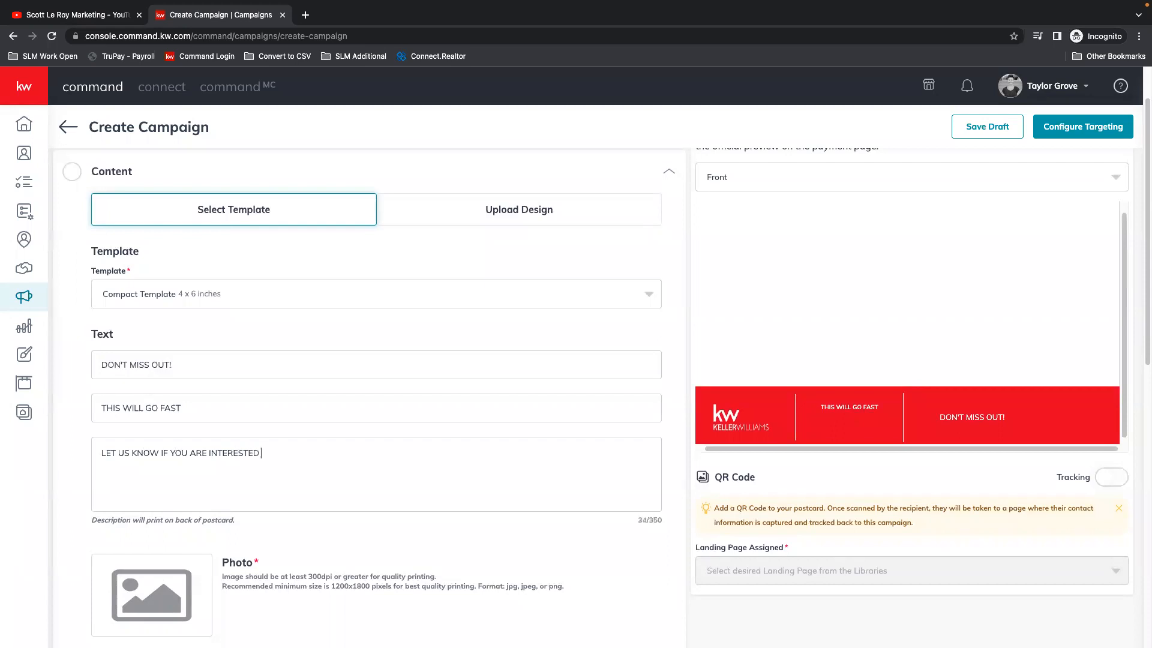
text(AND WE CAN HELP)
click(651, 527)
click(393, 446)
text(GET YOU IN A HOME OF YOUR OWN!)
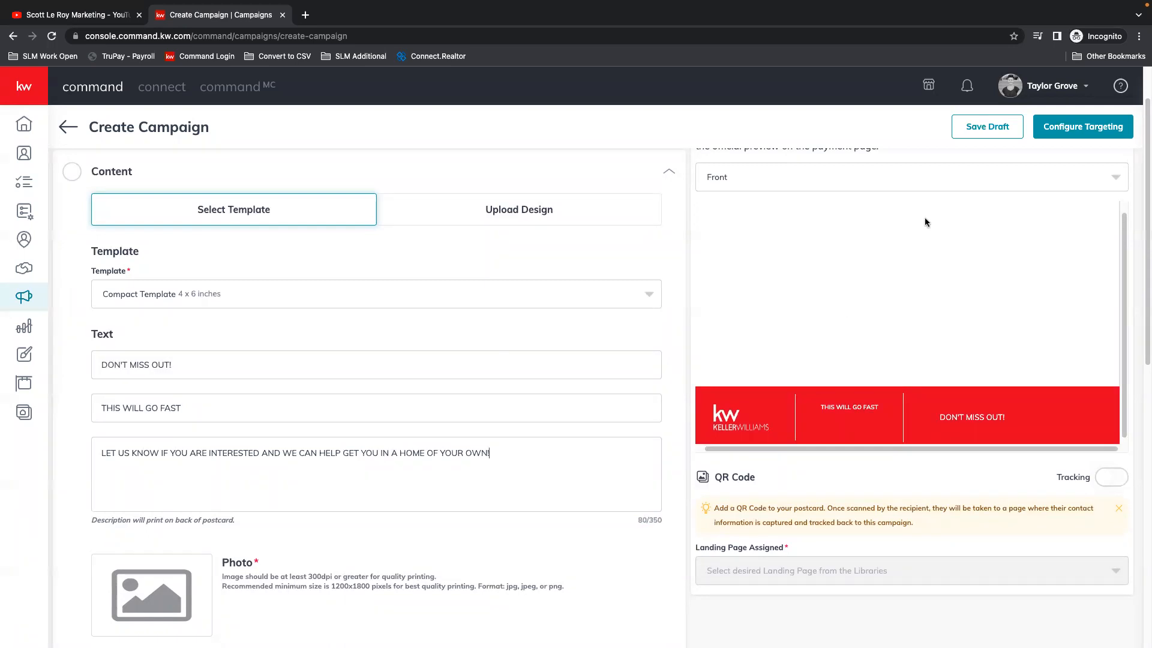
Step: Preview the back of the postcard with the entered text, and return the preview to the front
click(924, 181)
click(779, 233)
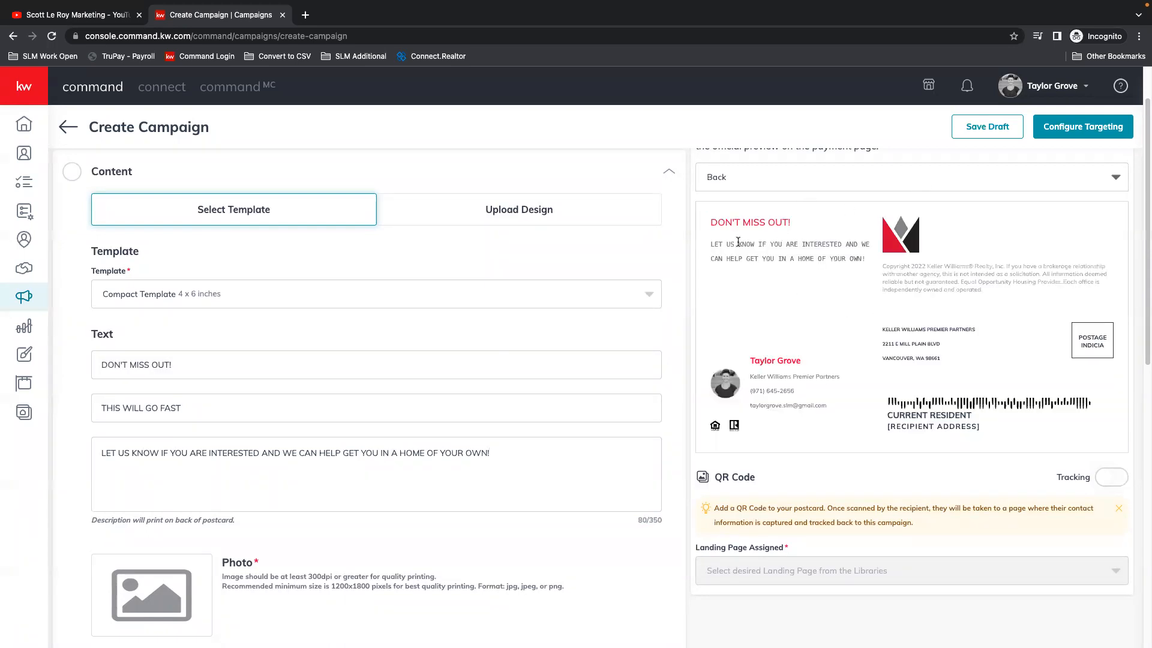
click(737, 176)
click(746, 206)
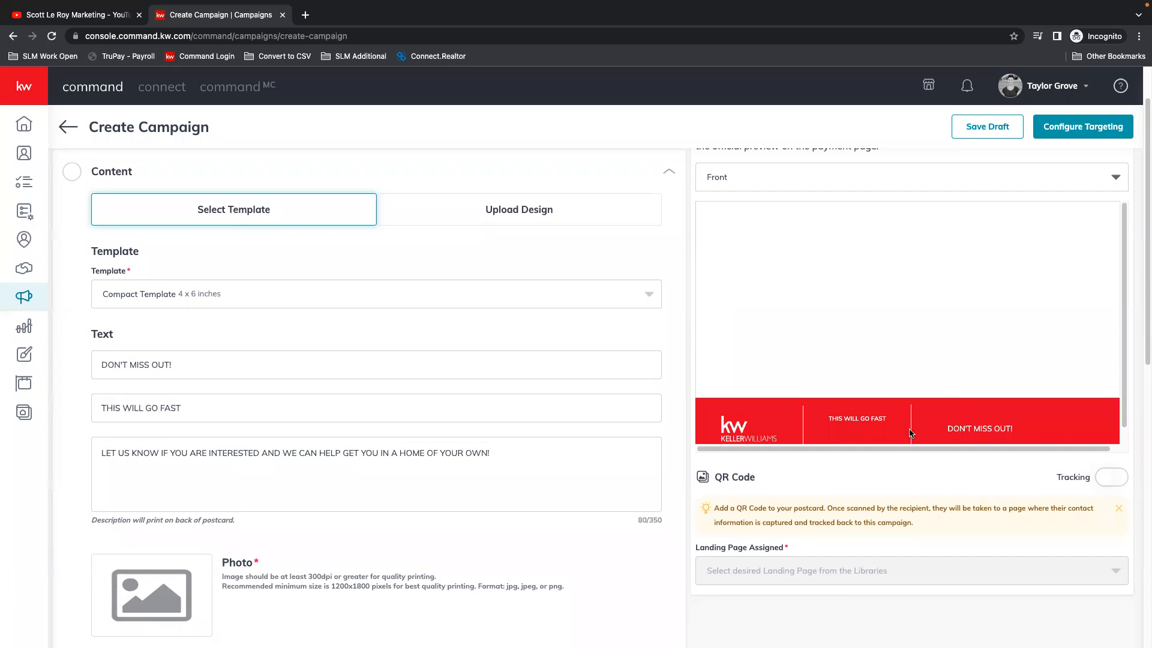
Step: Upload the Bridal Veil Falls image from the Desktop as the postcard photo and check it in the front preview
scroll(297, 527, down, 5)
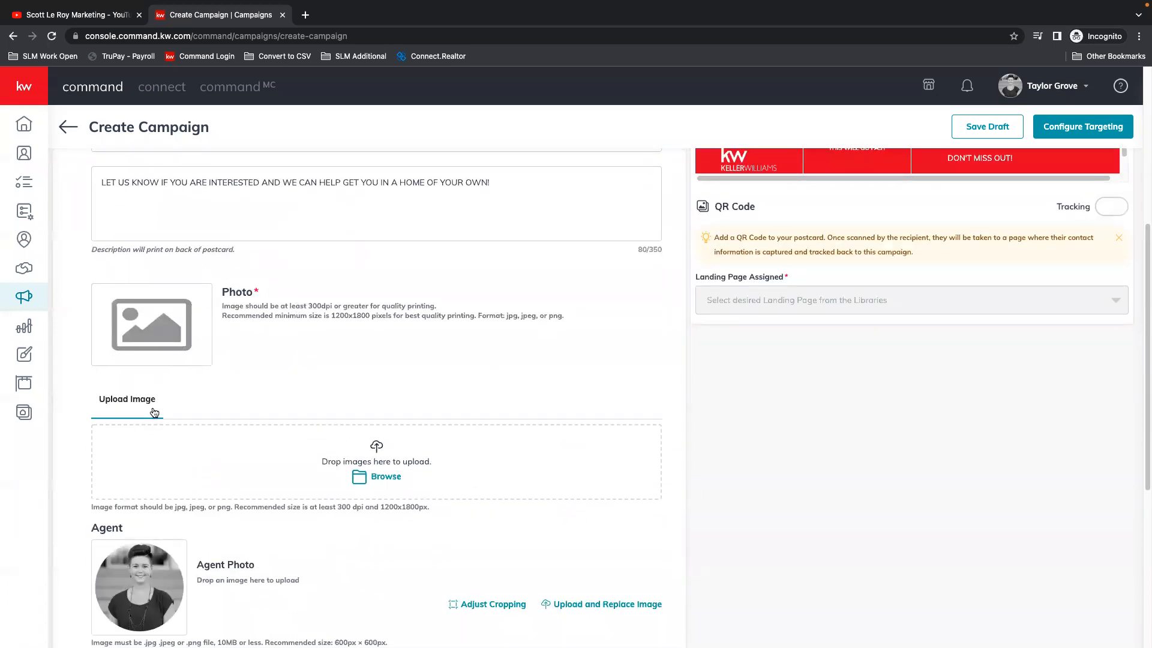
scroll(180, 396, down, 2)
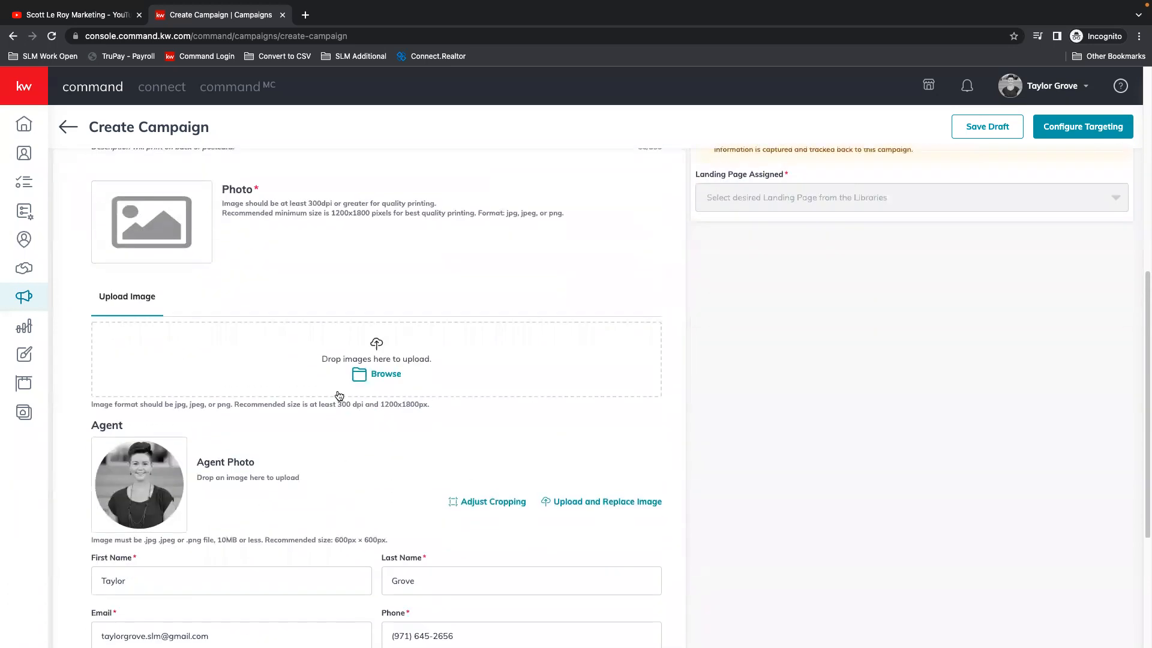
click(351, 360)
click(313, 145)
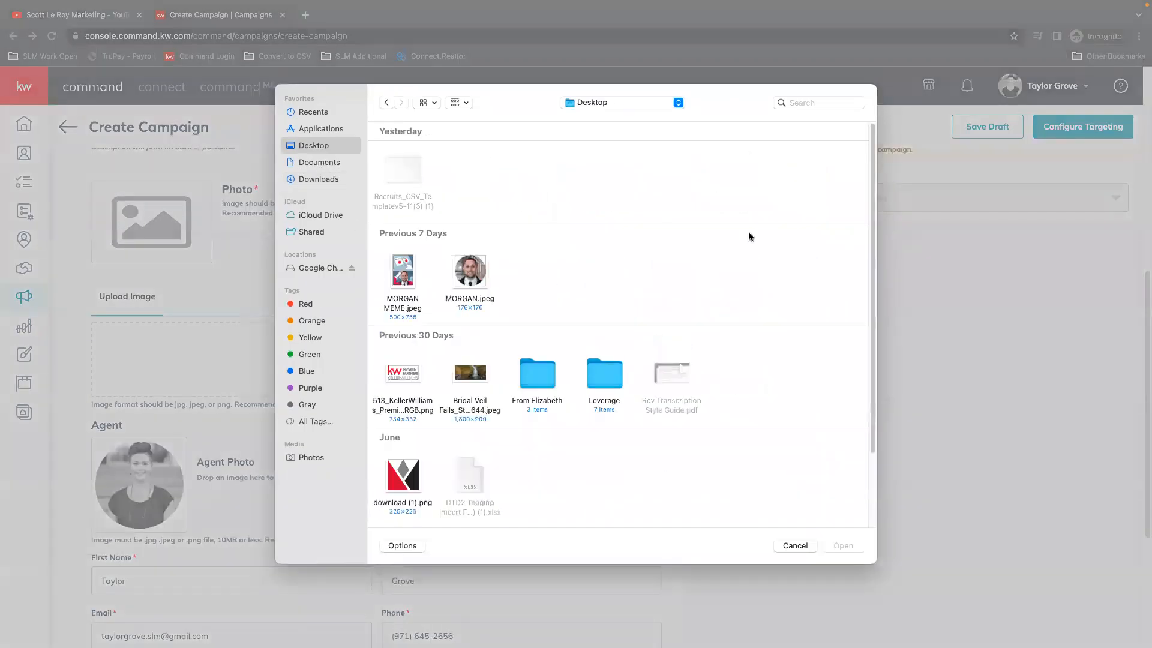
scroll(600, 336, down, 3)
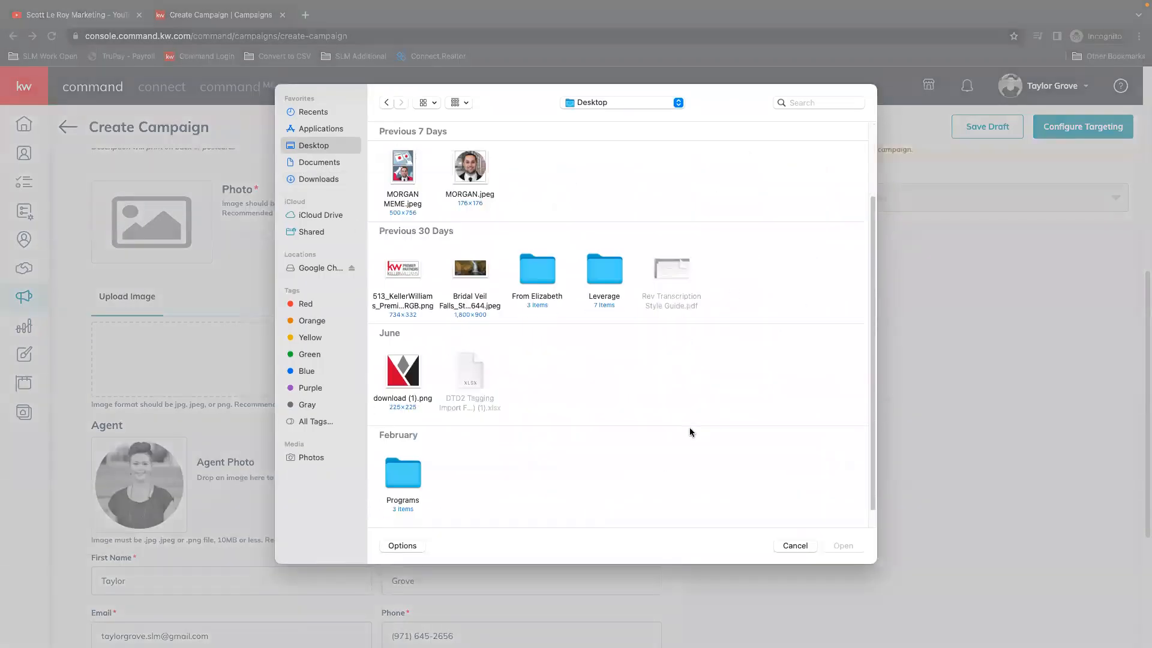
click(405, 380)
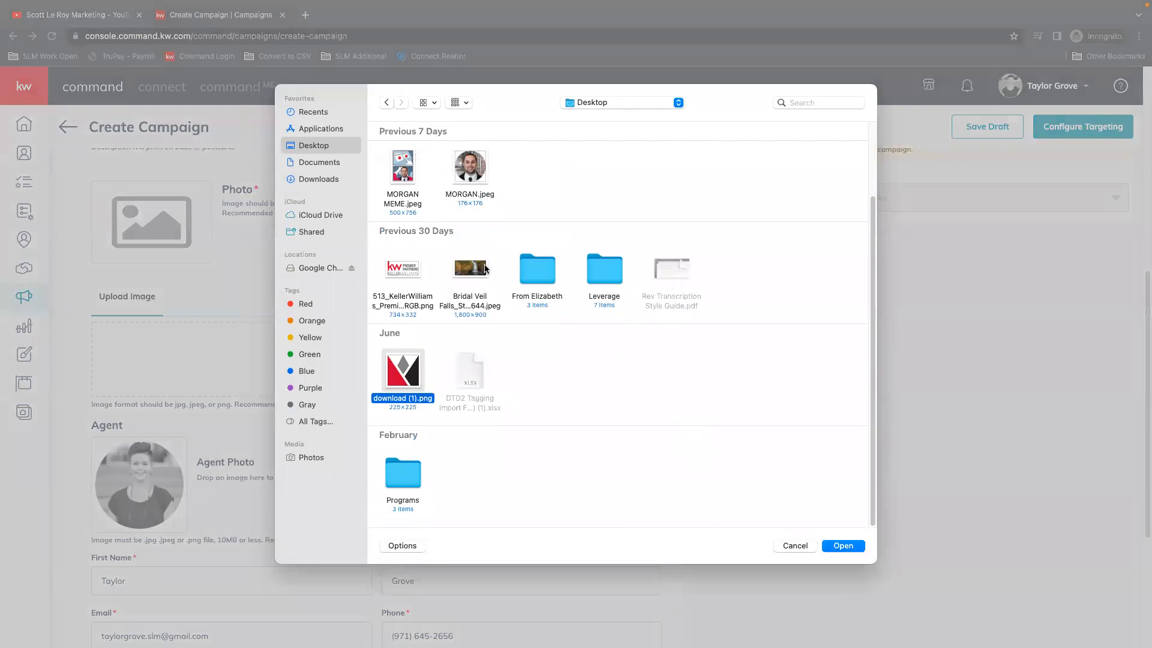
click(484, 268)
click(858, 548)
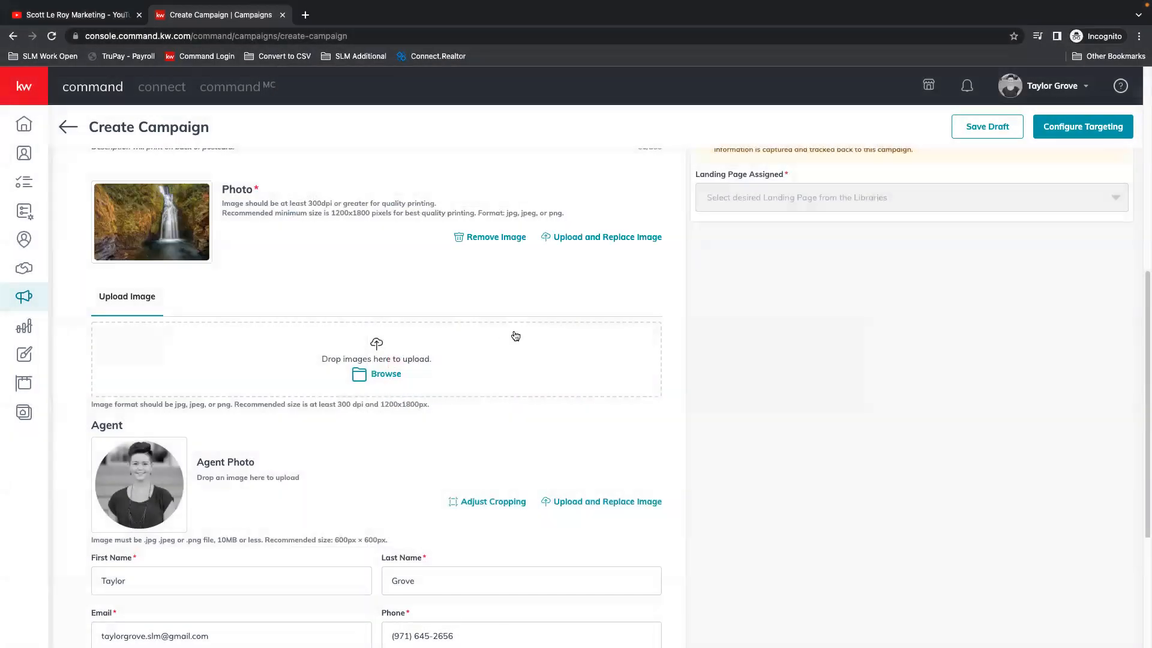
scroll(833, 410, up, 8)
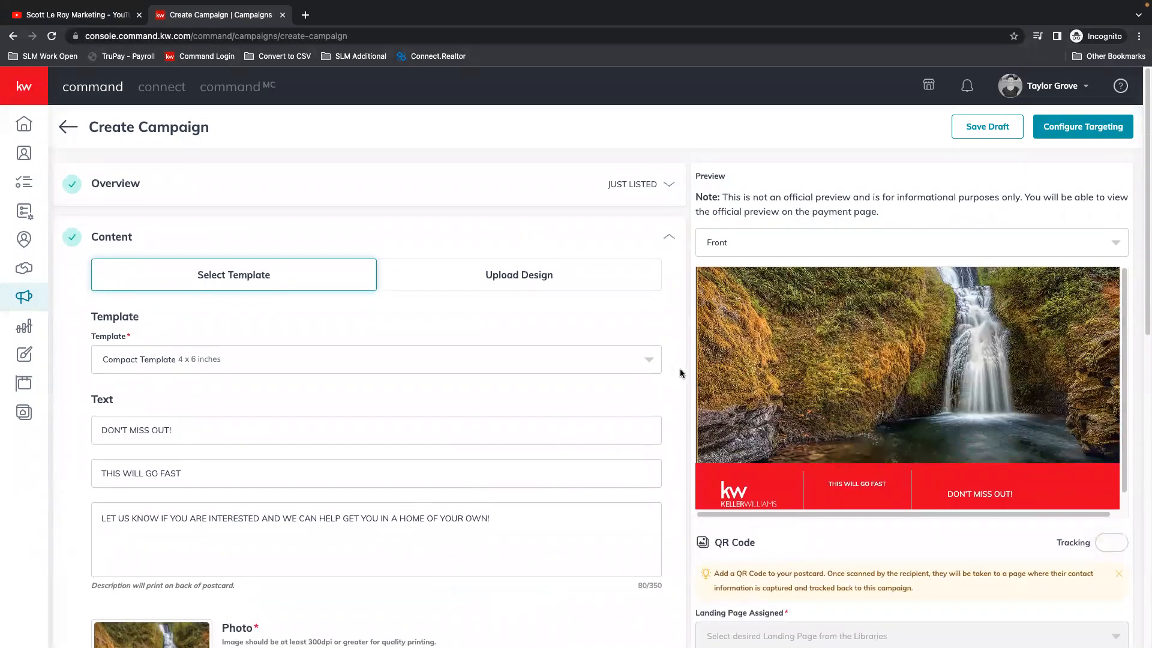
scroll(814, 363, down, 3)
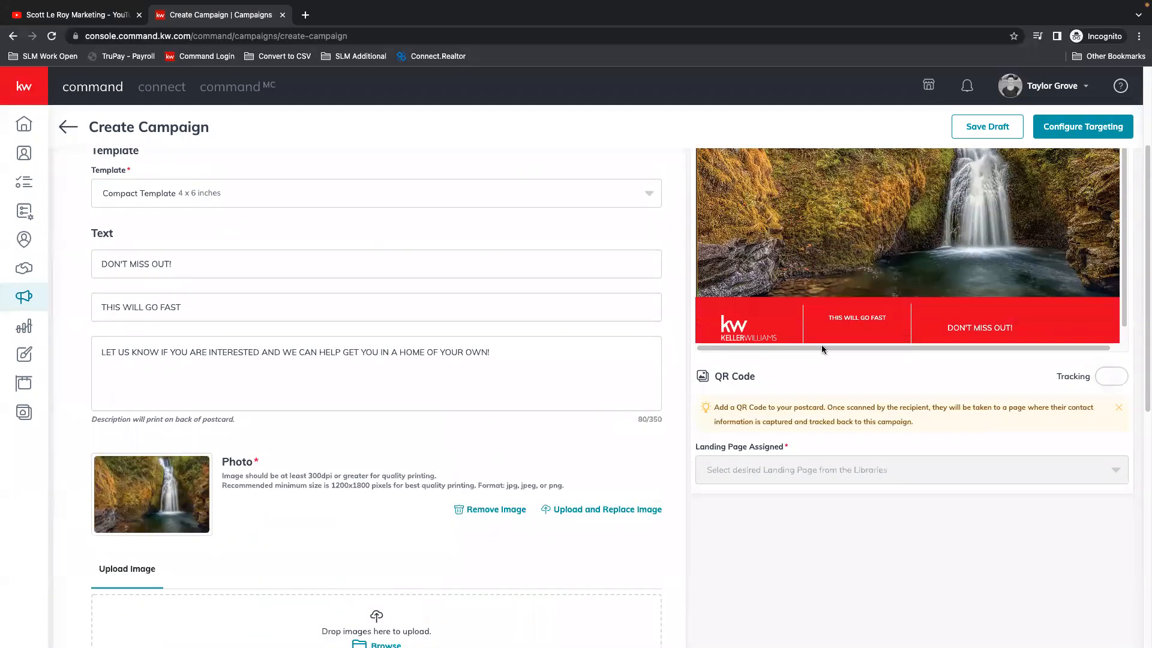
scroll(141, 463, down, 2)
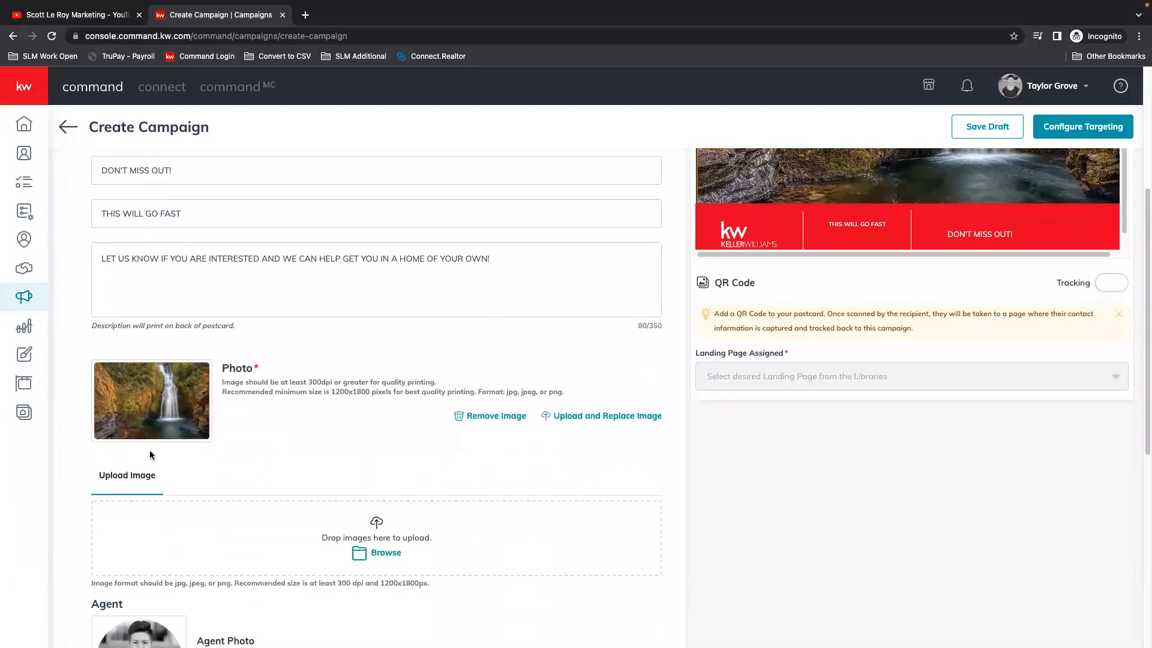
Step: Review the agent section of the postcard content and switch the preview to the back side
scroll(150, 455, down, 4)
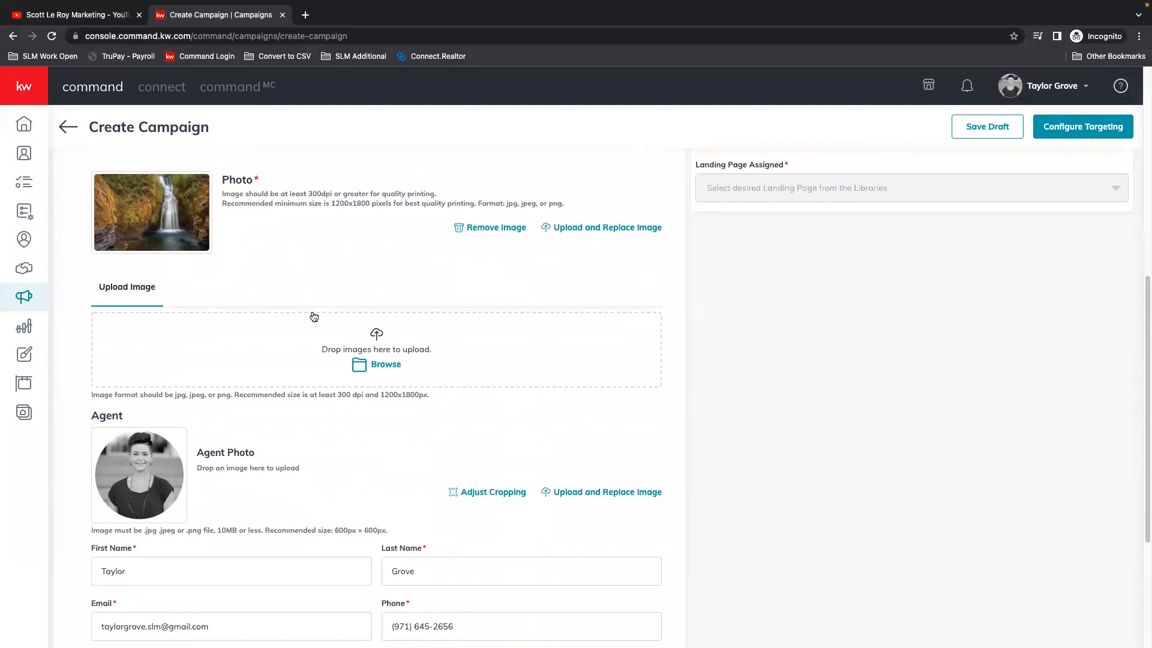
scroll(314, 316, down, 2)
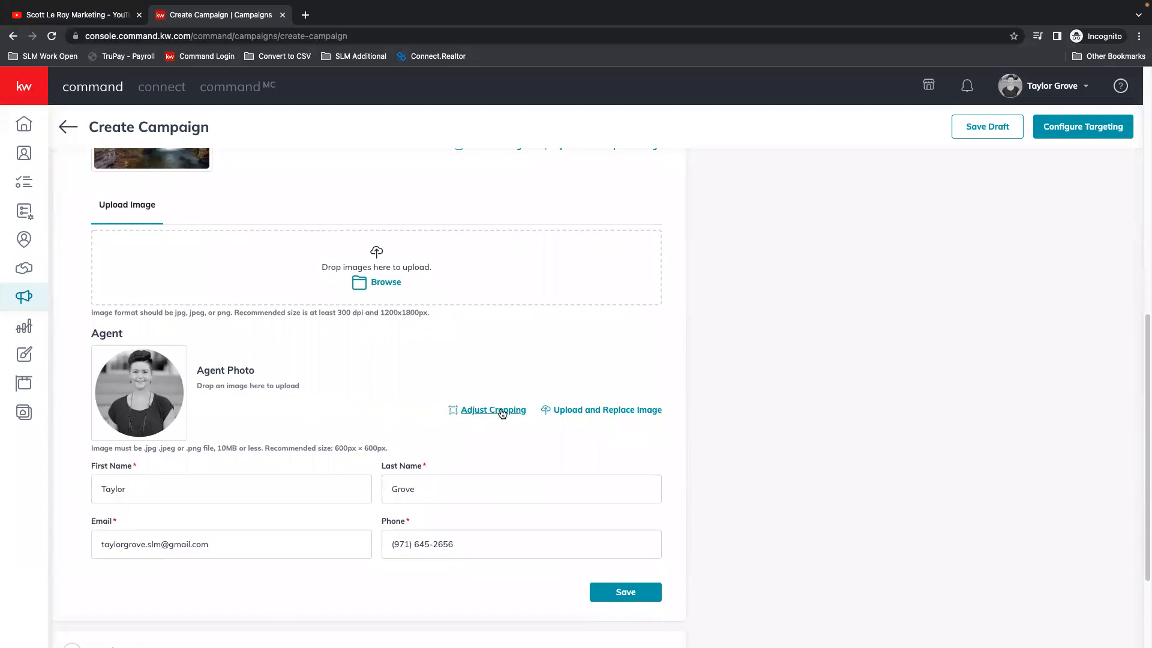
scroll(969, 384, up, 5)
scroll(969, 384, up, 5)
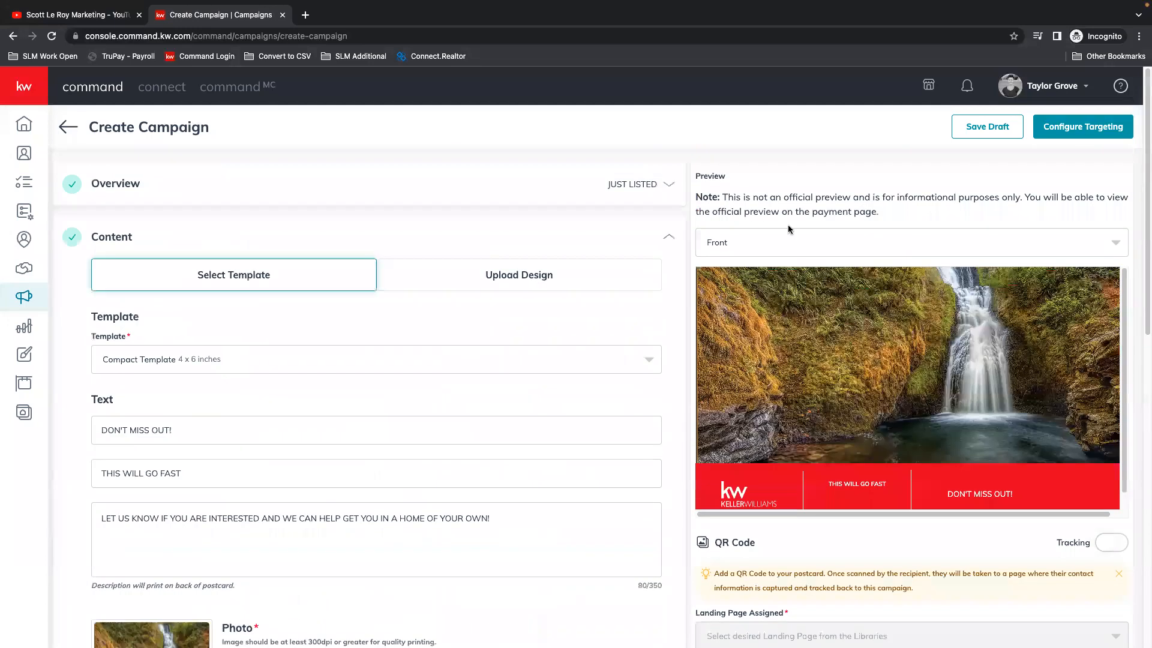
click(767, 246)
click(750, 298)
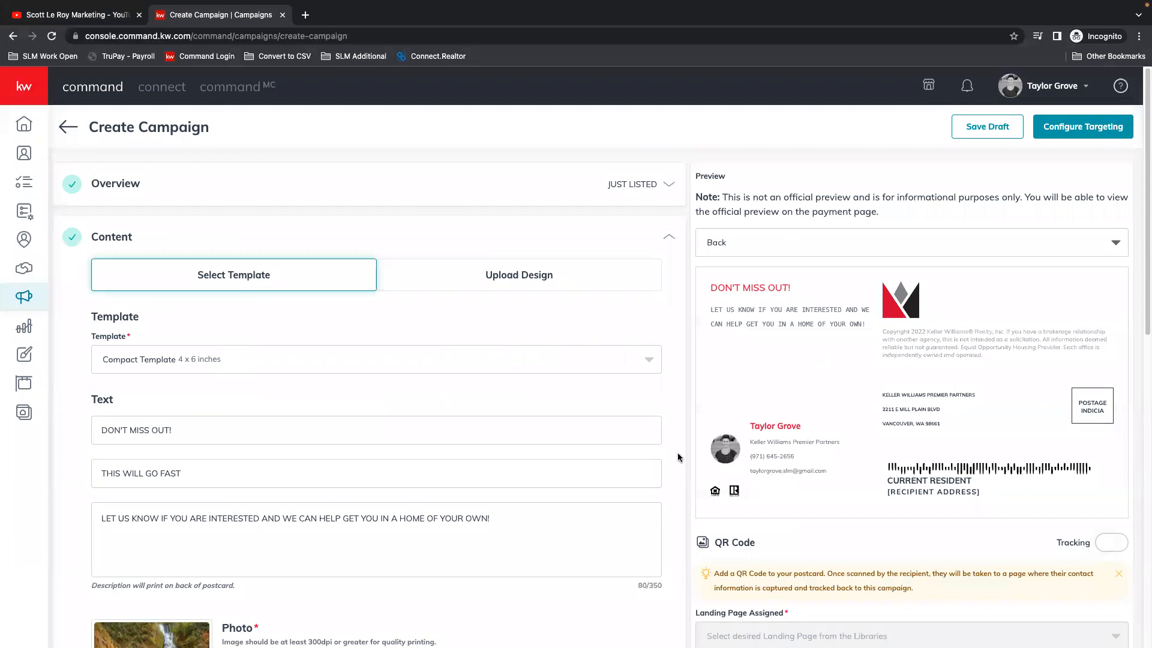
Step: Check the agent's name and contact fields and save the postcard content section
scroll(408, 579, down, 10)
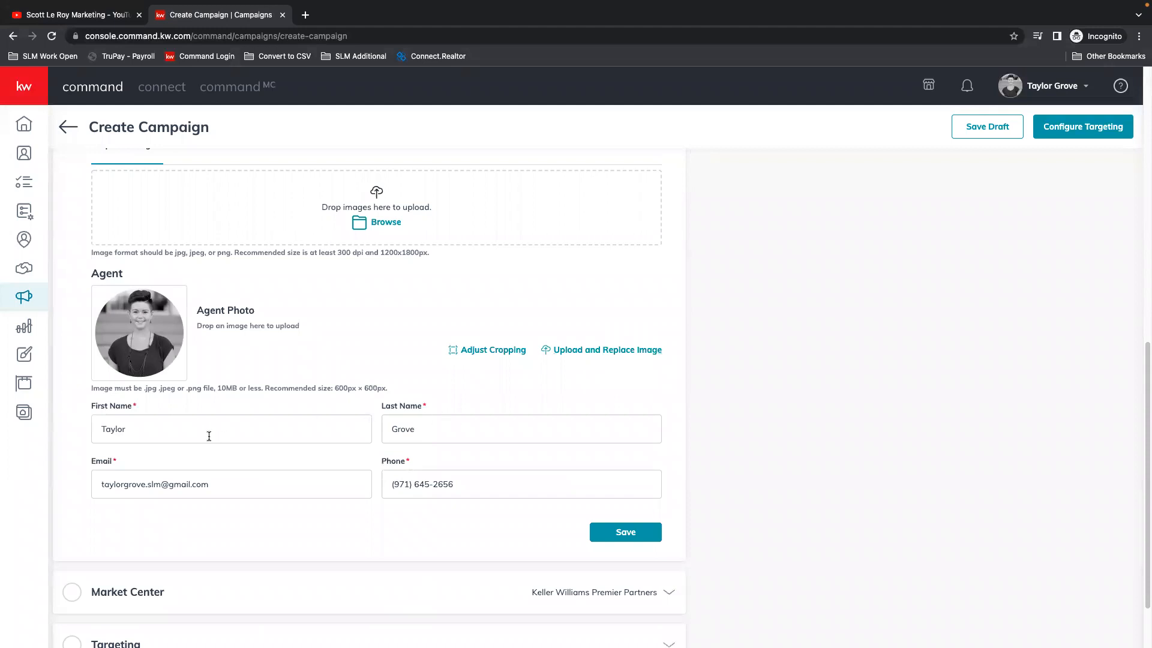
click(440, 431)
click(473, 487)
click(619, 532)
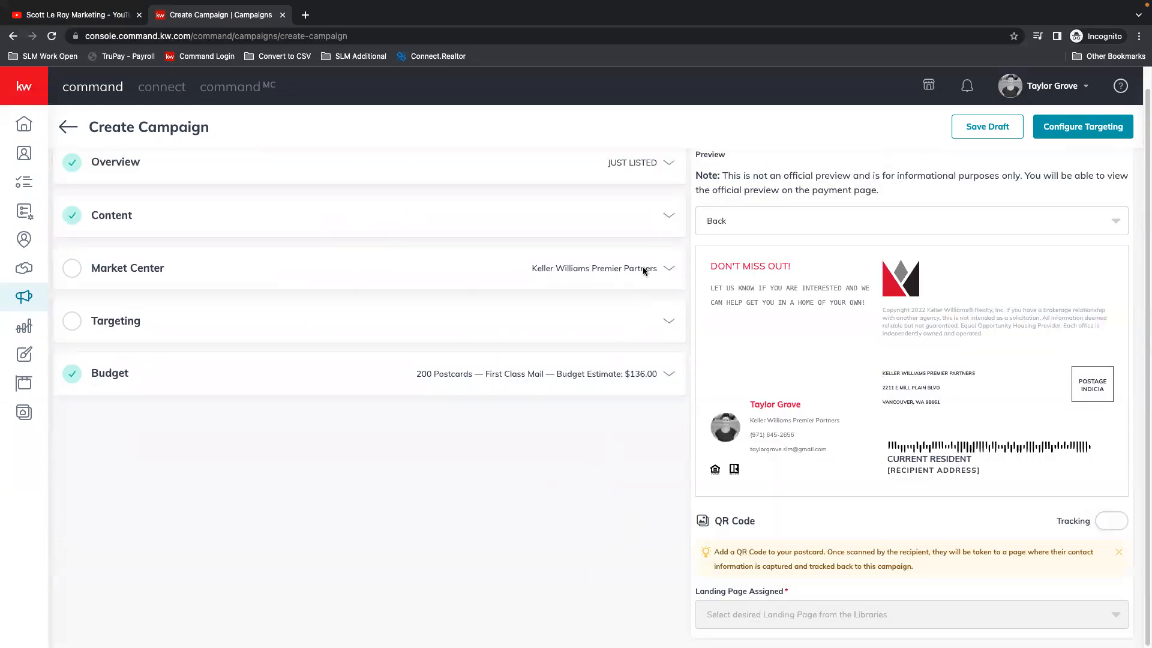
Step: Complete the market center address with state OR and the ZIP code, verify it and accept the corrected address
click(666, 270)
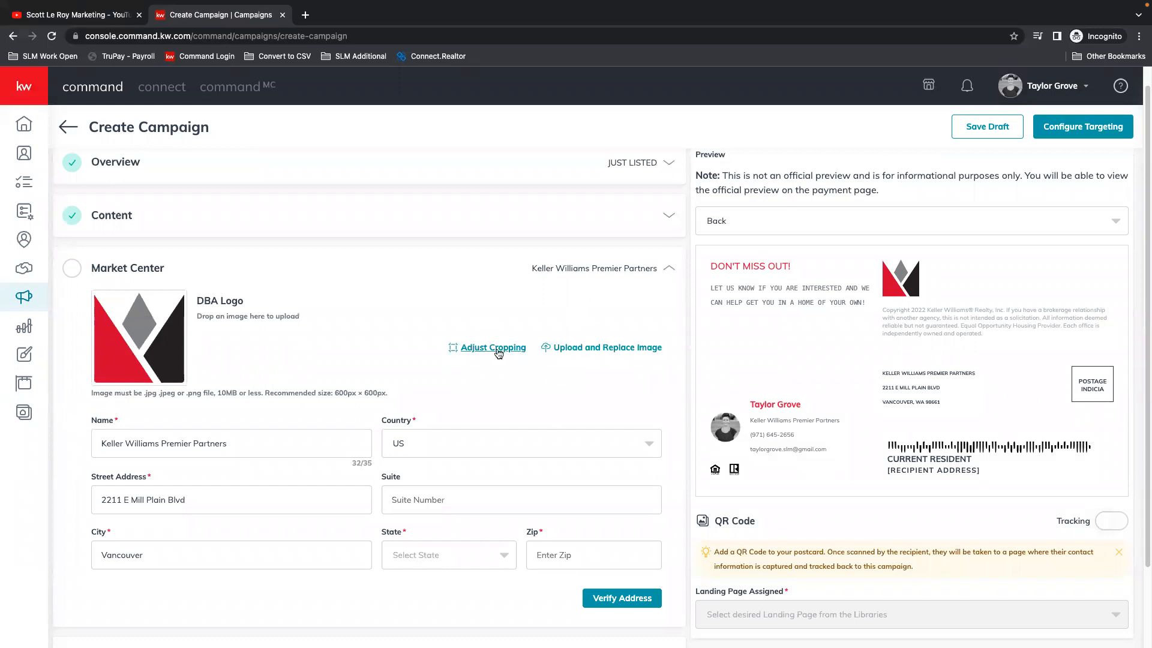
click(259, 444)
click(430, 560)
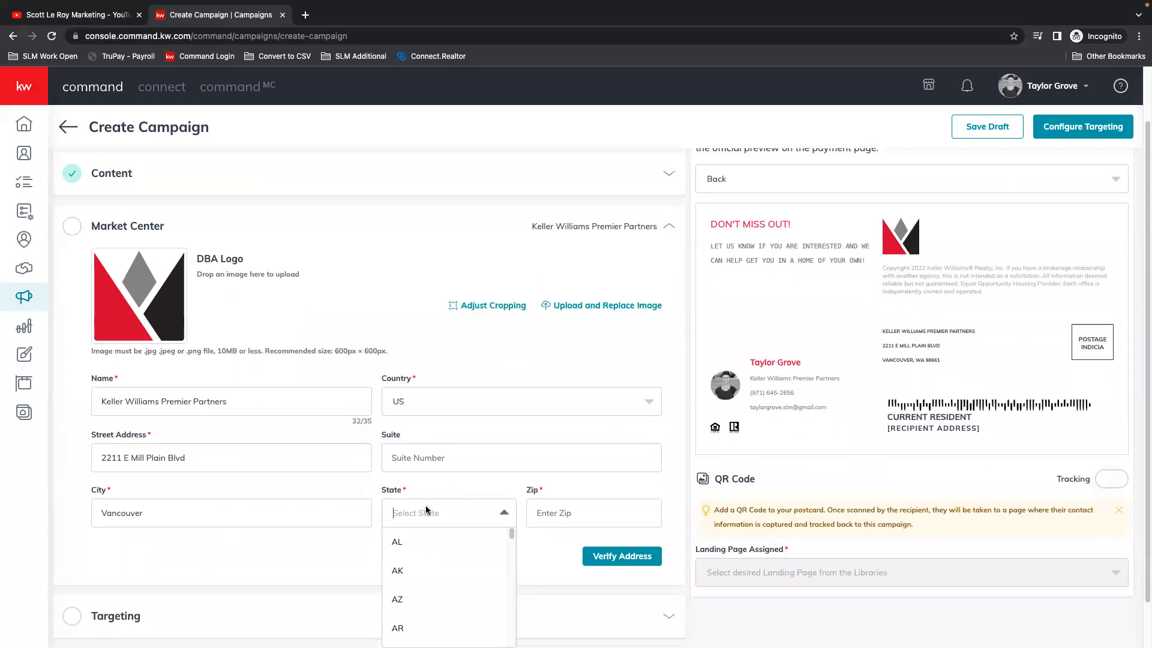
text(OR)
click(432, 543)
click(579, 512)
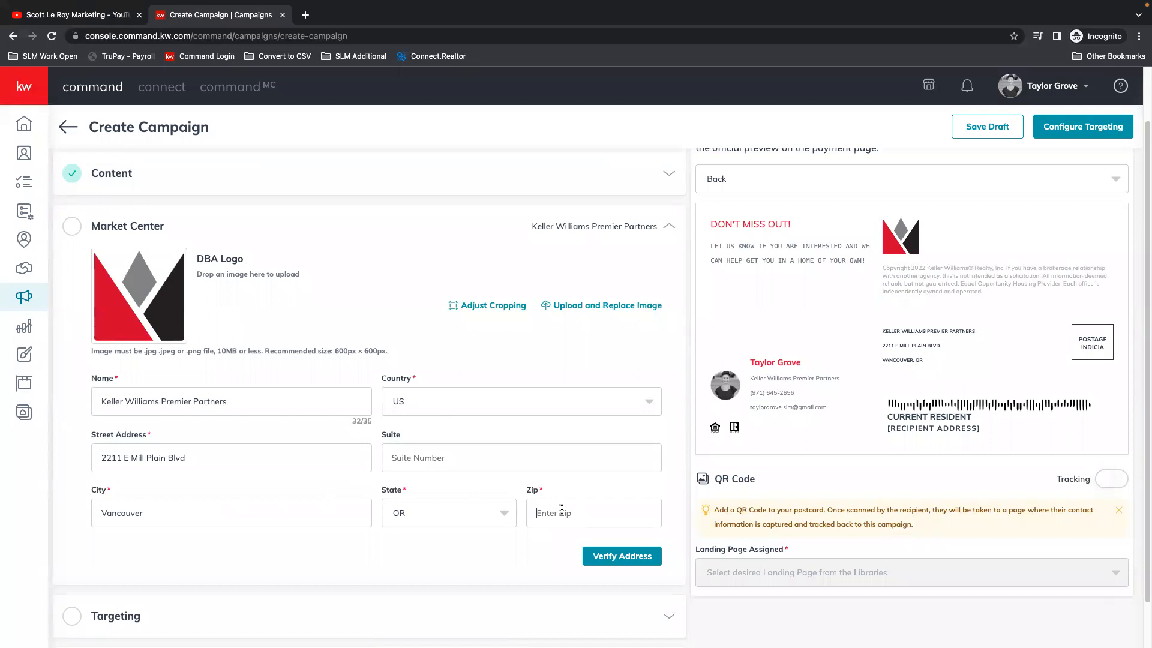
text(98661)
click(624, 558)
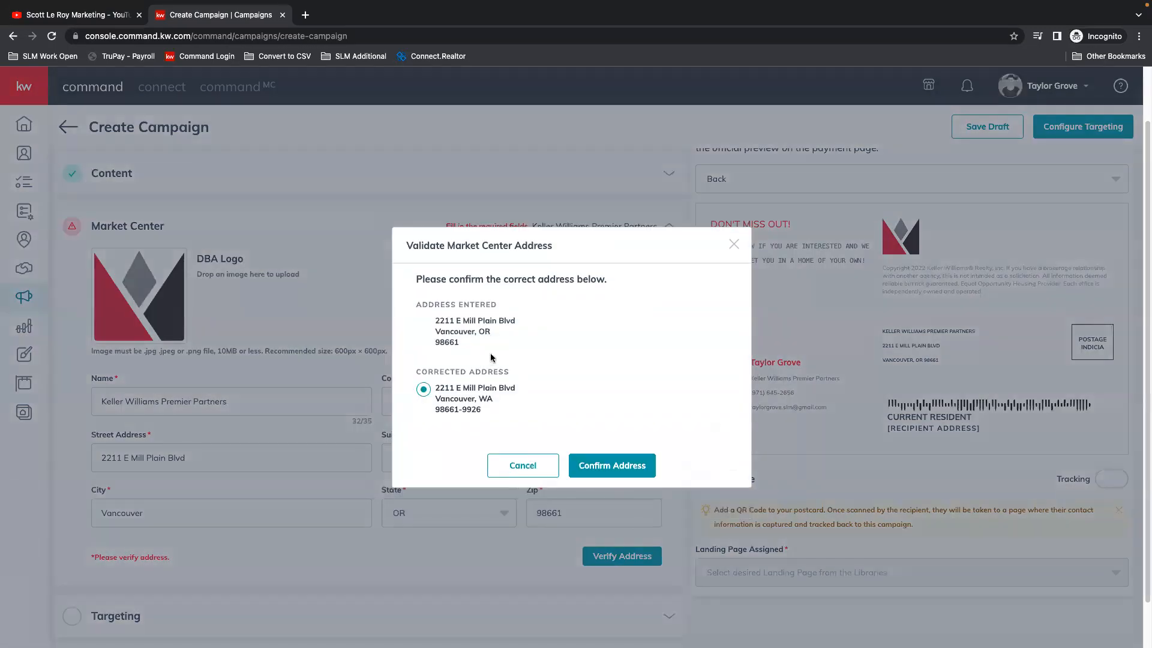
click(621, 467)
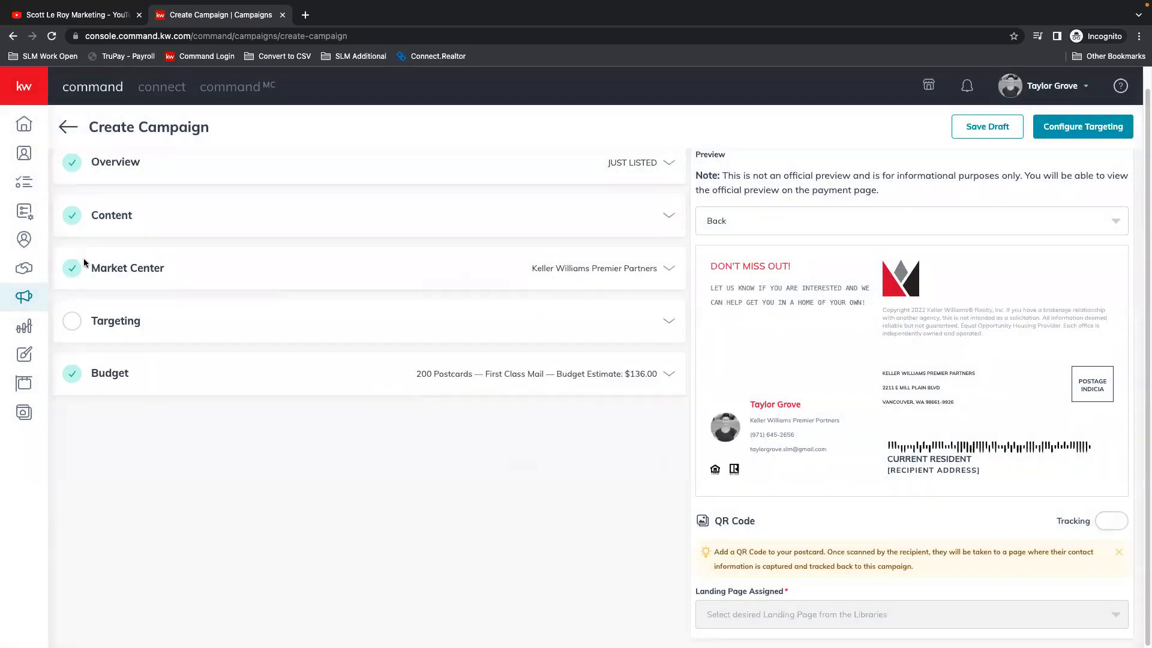
Step: Enter the street address to mail around under Local Targeting
scroll(317, 306, up, 1)
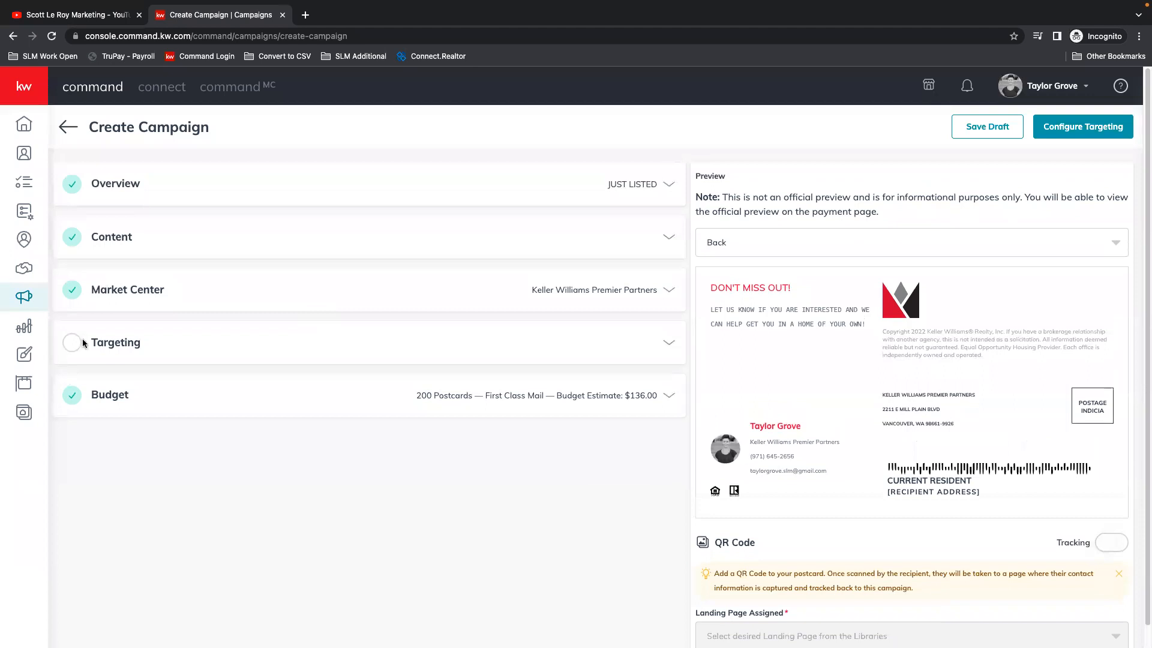
click(670, 343)
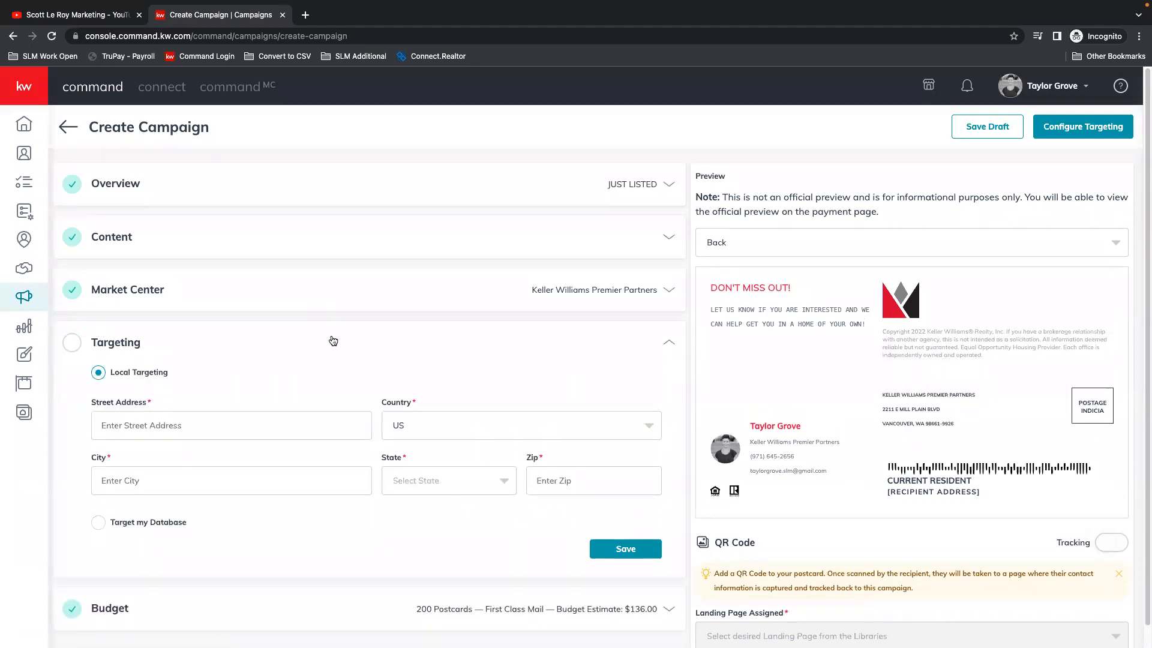
drag(681, 332, 818, 436)
click(800, 361)
Step: Complete the targeting address with its city, state OR and ZIP code, and save the targeting section
click(165, 472)
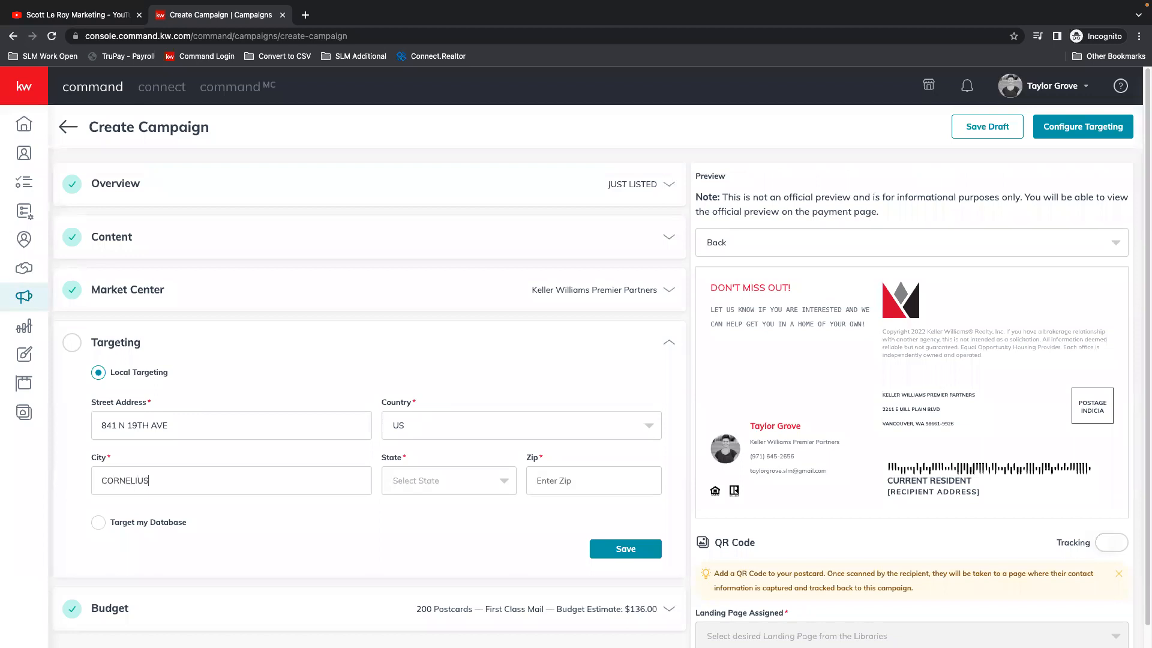
click(426, 507)
click(564, 480)
click(634, 553)
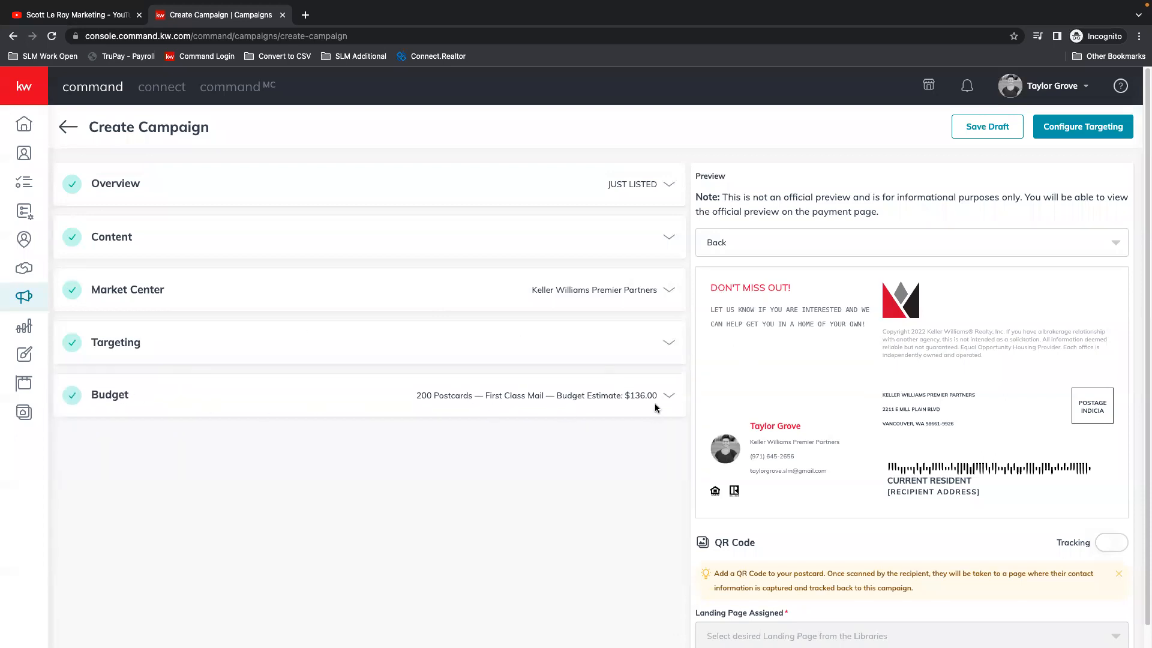
Step: Set the budget quantity to 50 postcards and check the available postage classes
click(670, 396)
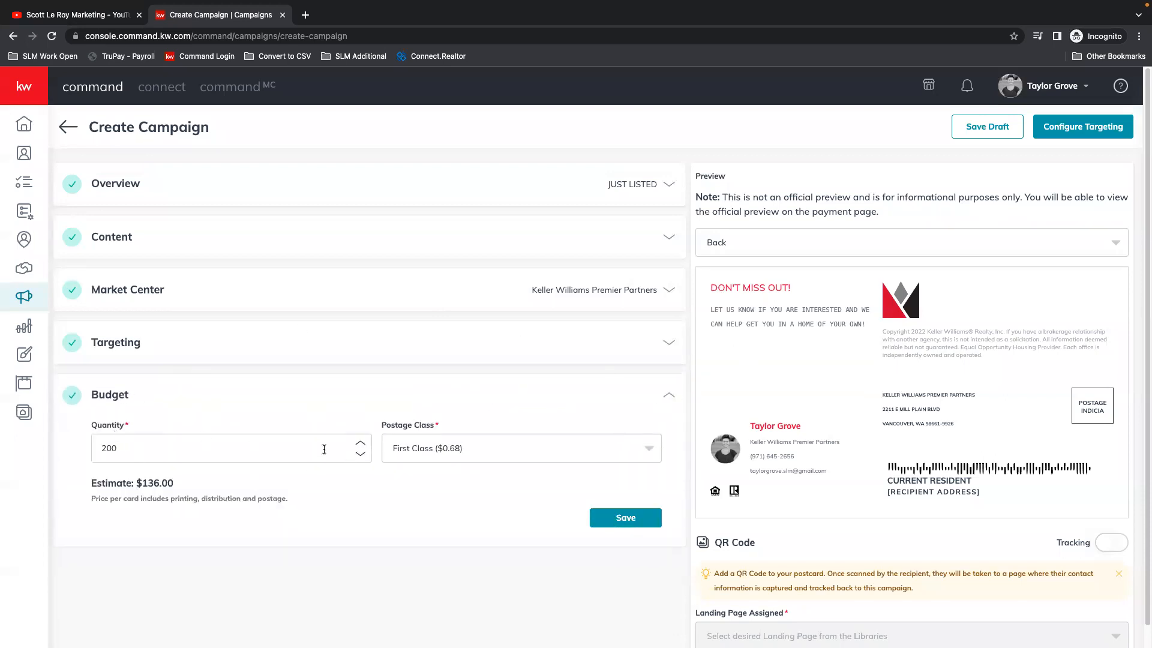
click(360, 454)
drag(193, 448, 89, 450)
text(50)
click(457, 450)
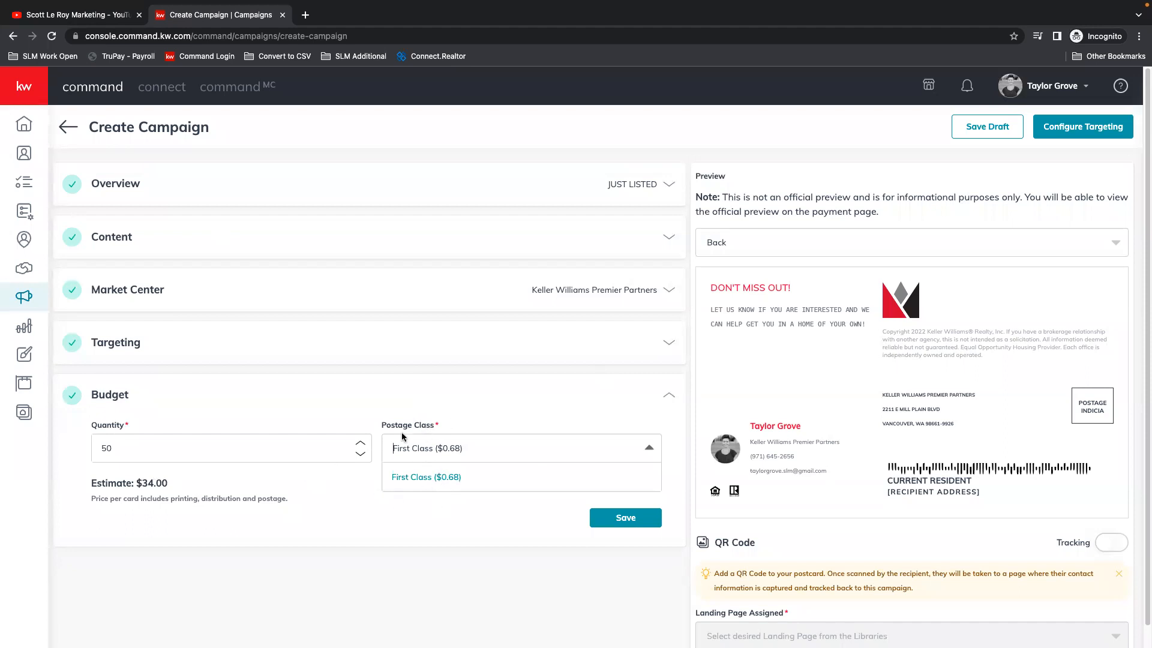
click(452, 451)
Step: Change the postcard template to Large Template - Contemporary, 6 x 11 inches
click(155, 243)
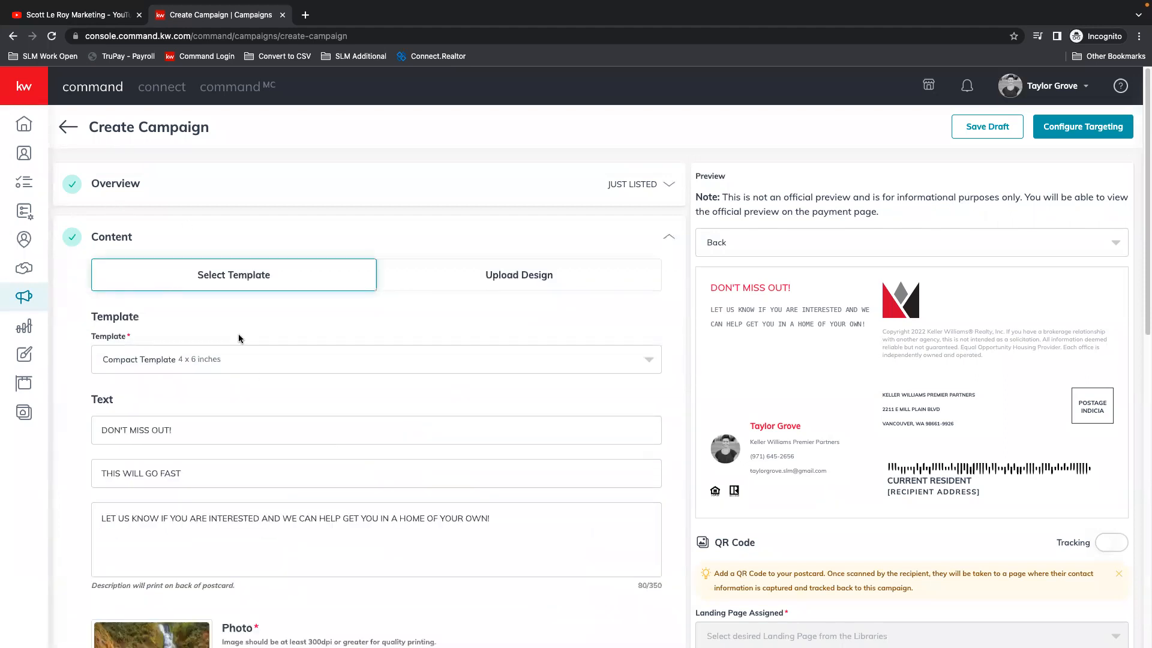
click(207, 360)
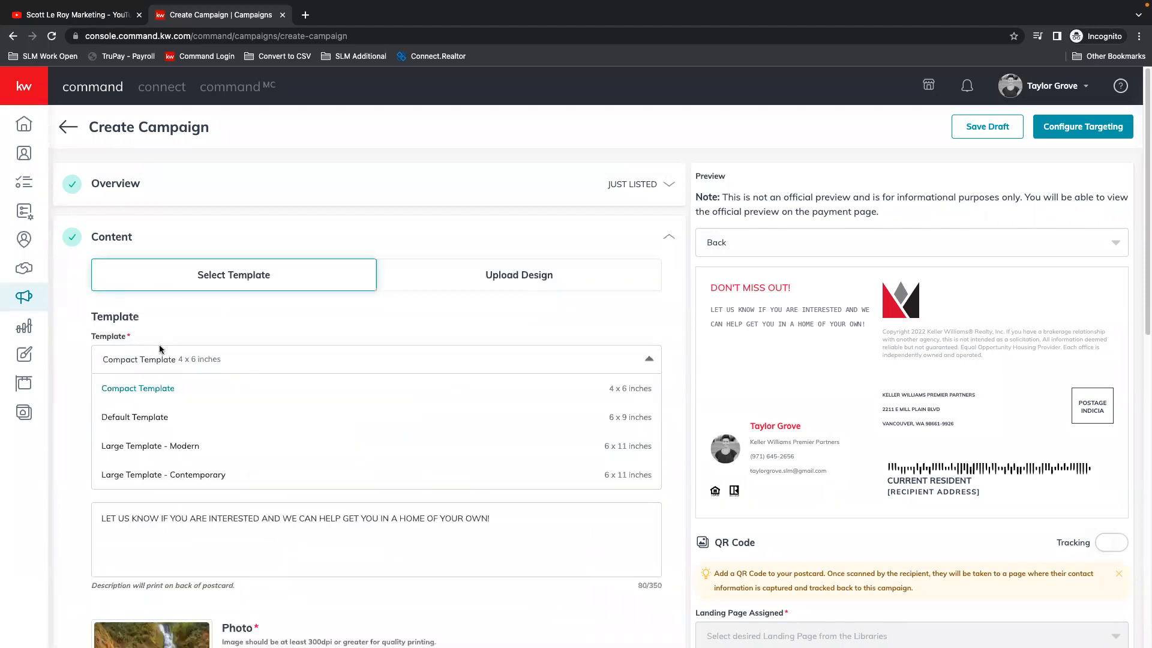
click(180, 477)
Step: Try First Class ($1.22) postage in the budget, and return the postage class to Standard ($0.96)
scroll(437, 487, down, 10)
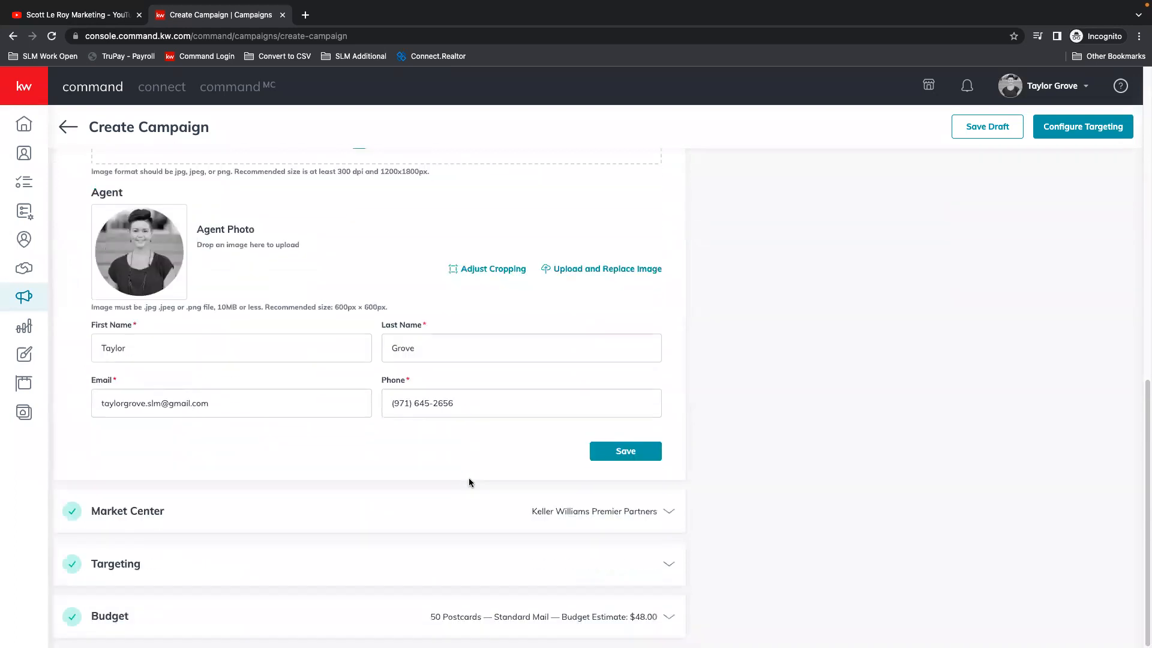
click(647, 615)
click(470, 398)
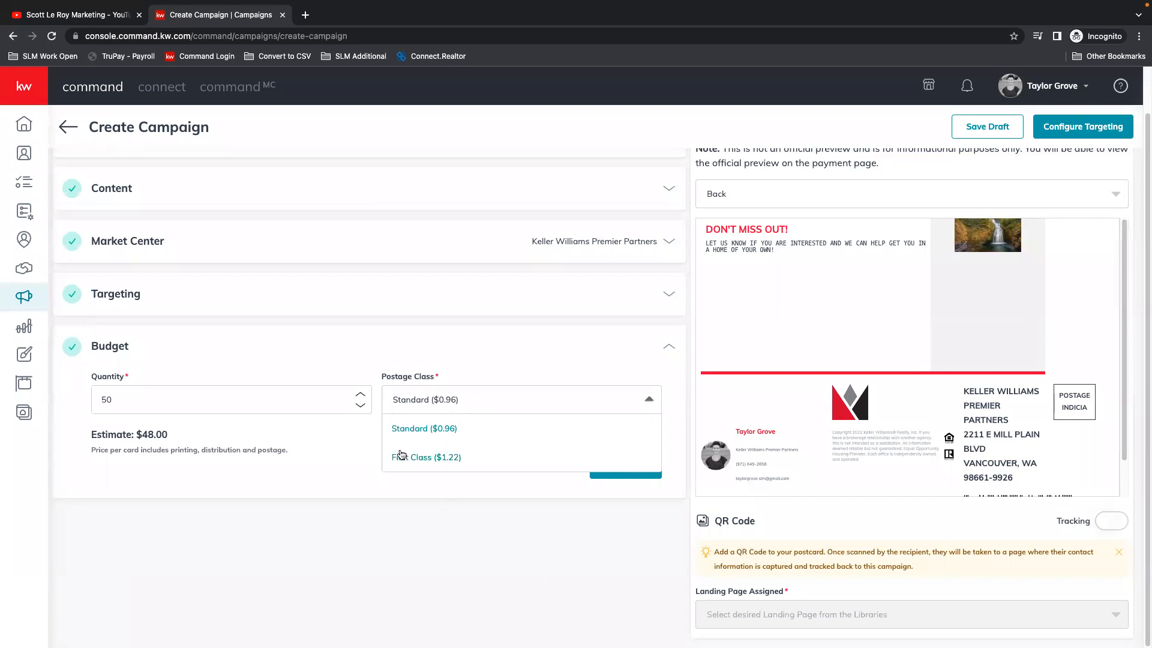
click(426, 457)
click(419, 399)
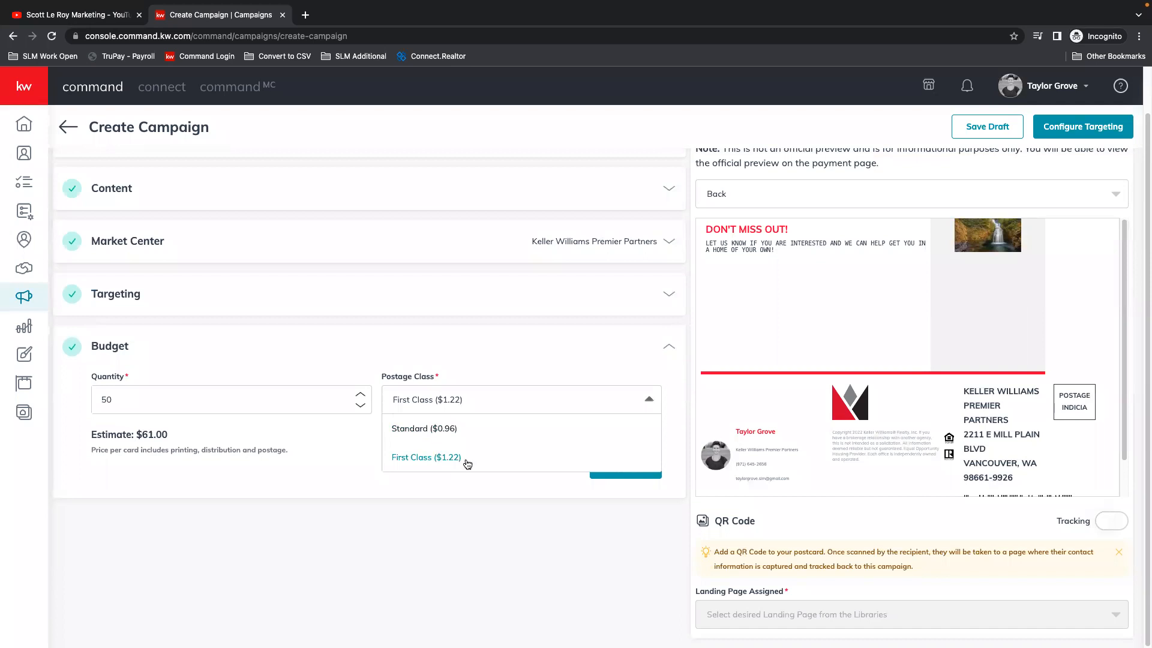
click(449, 428)
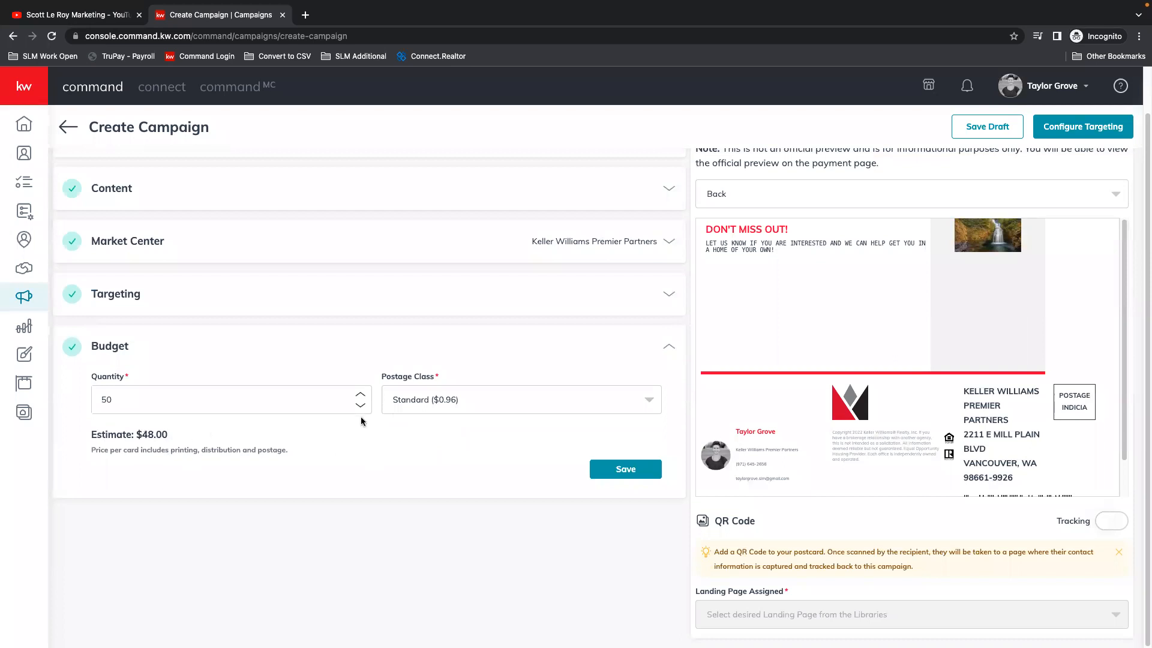
Step: Set the postcard quantity to 150 and save the budget section
click(360, 394)
click(360, 394)
click(360, 394)
click(360, 394)
click(360, 395)
drag(183, 397, 93, 390)
text(150)
click(625, 467)
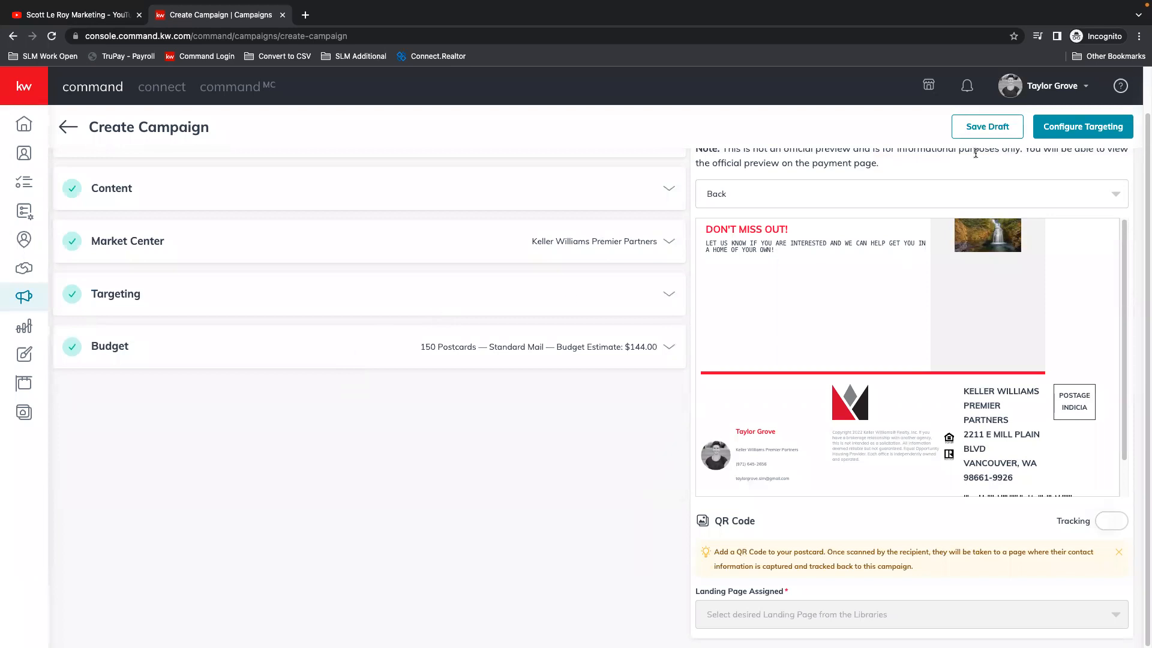
Step: Proceed to configuring the targeting, accepting the low resolution image and confirming the campaign's creation
click(1098, 131)
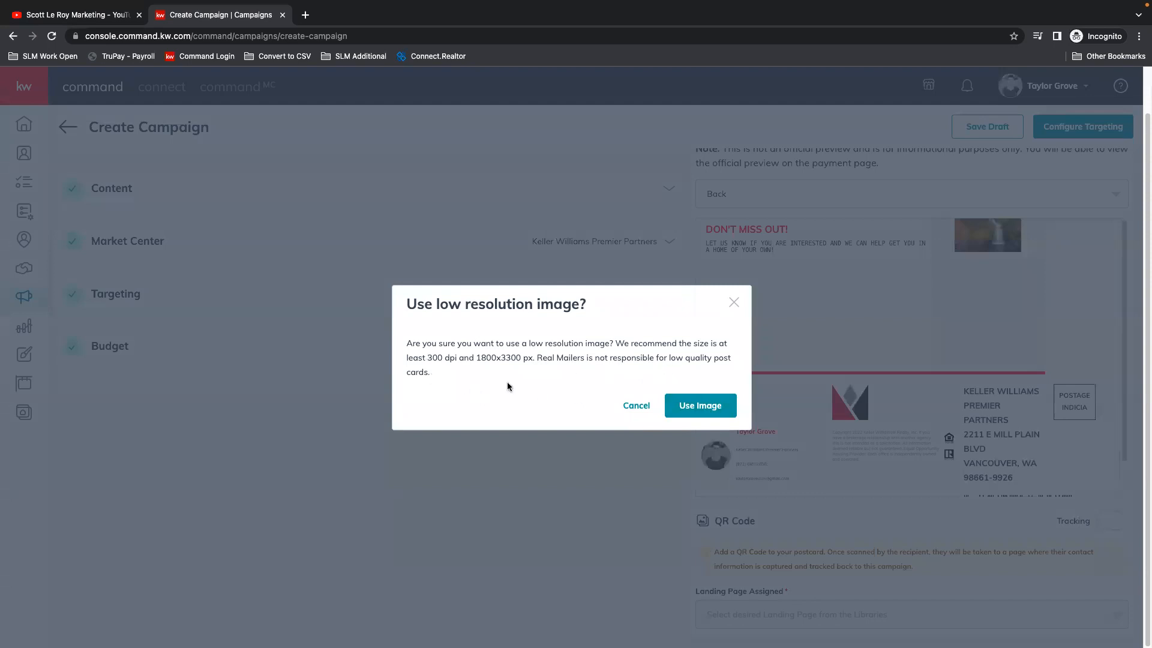
click(700, 404)
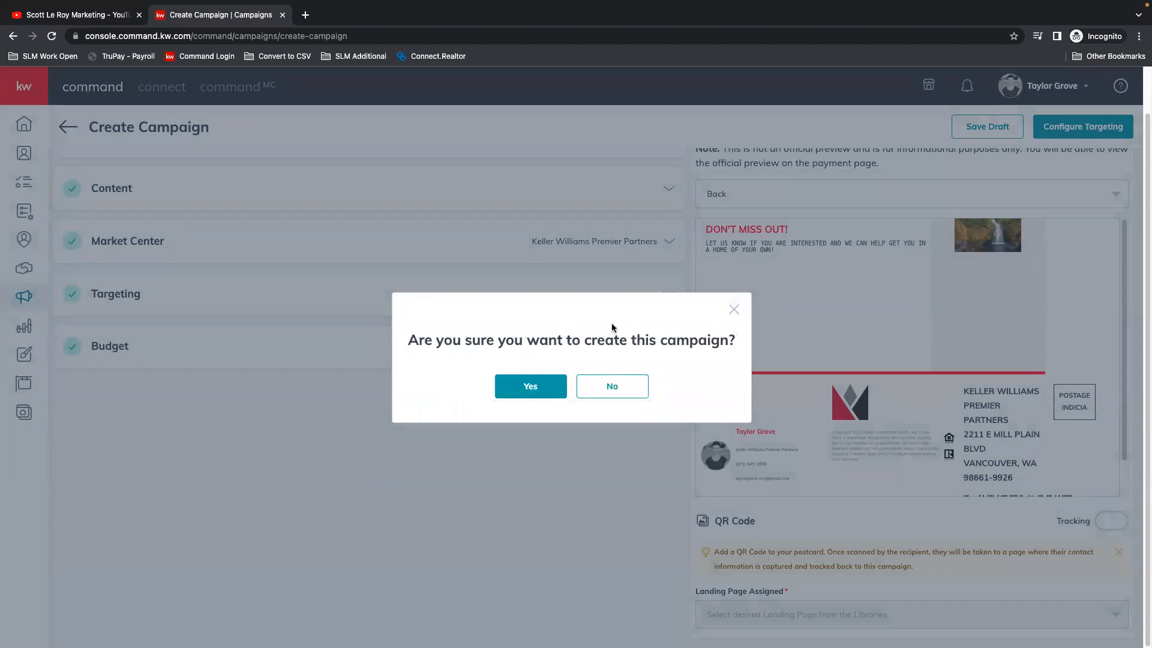
click(540, 389)
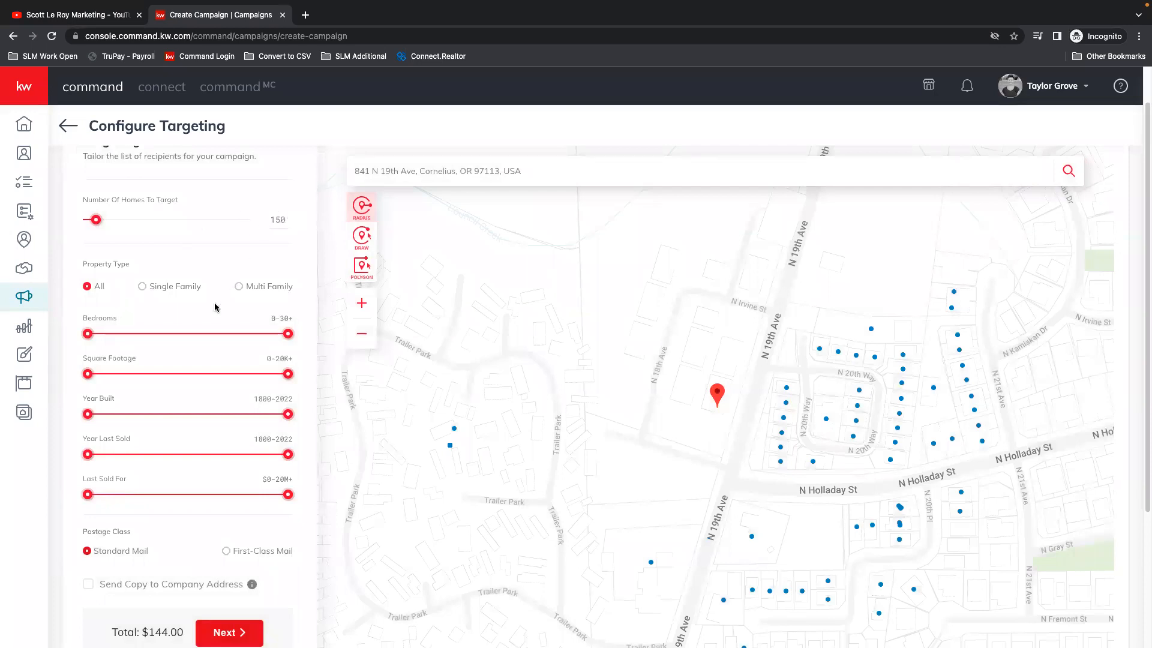
Step: Limit the recipients to single family homes with 2-6 bedrooms and a square footage of 628-6,226
mouse_move(185, 285)
click(144, 287)
drag(92, 334, 112, 335)
drag(289, 334, 159, 344)
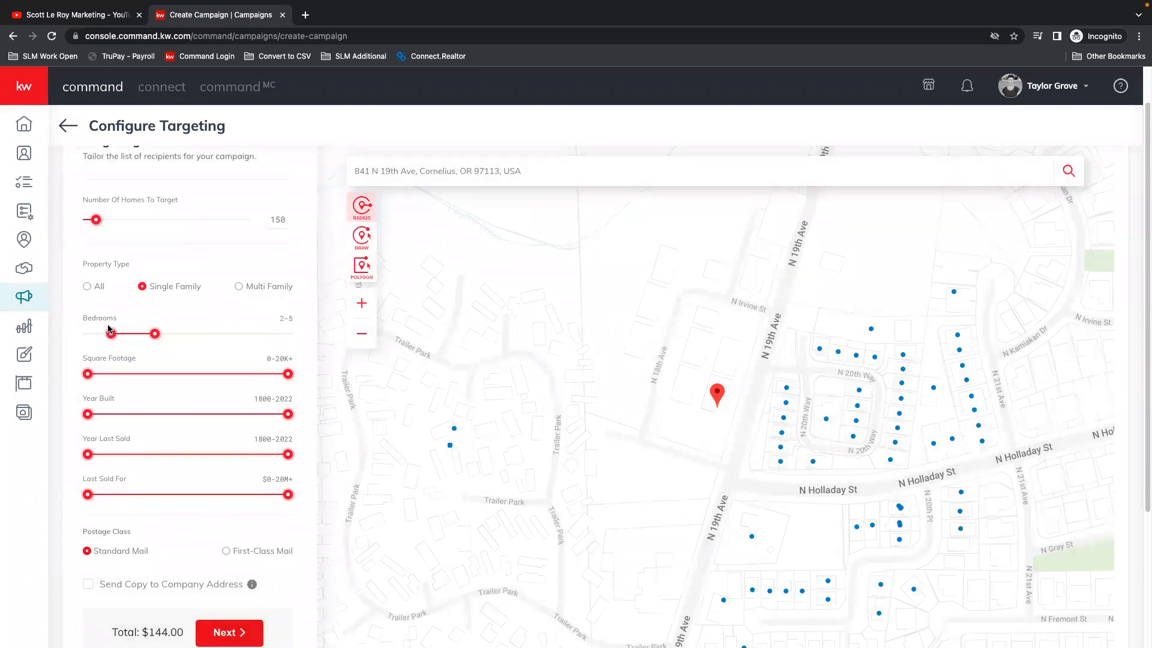
drag(162, 337, 167, 335)
drag(88, 375, 94, 374)
drag(289, 375, 157, 376)
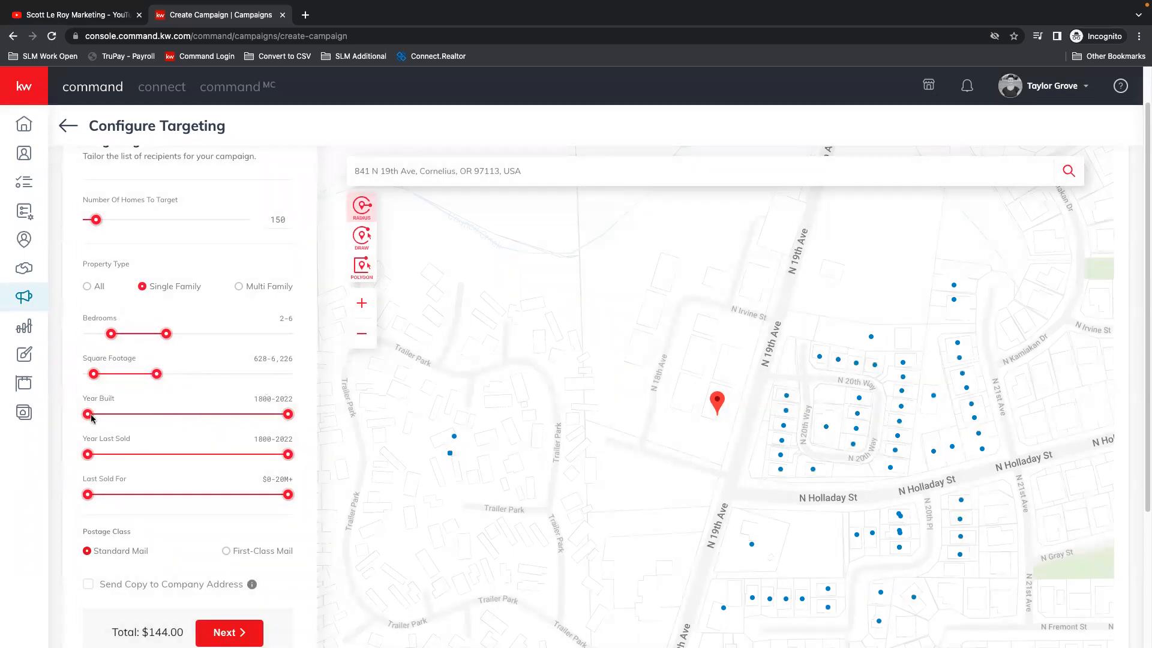
Step: Restrict the targeted homes to year built 1998-2013 and year last sold 1910-2002
drag(88, 414, 215, 423)
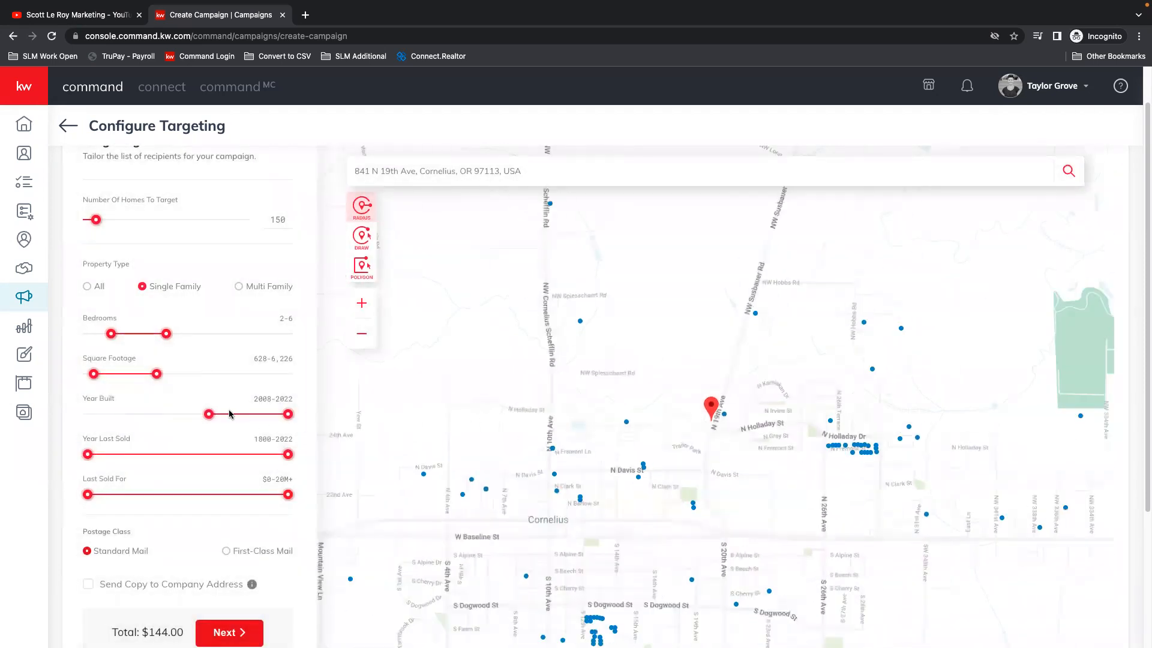
drag(290, 419, 287, 420)
drag(210, 420, 175, 423)
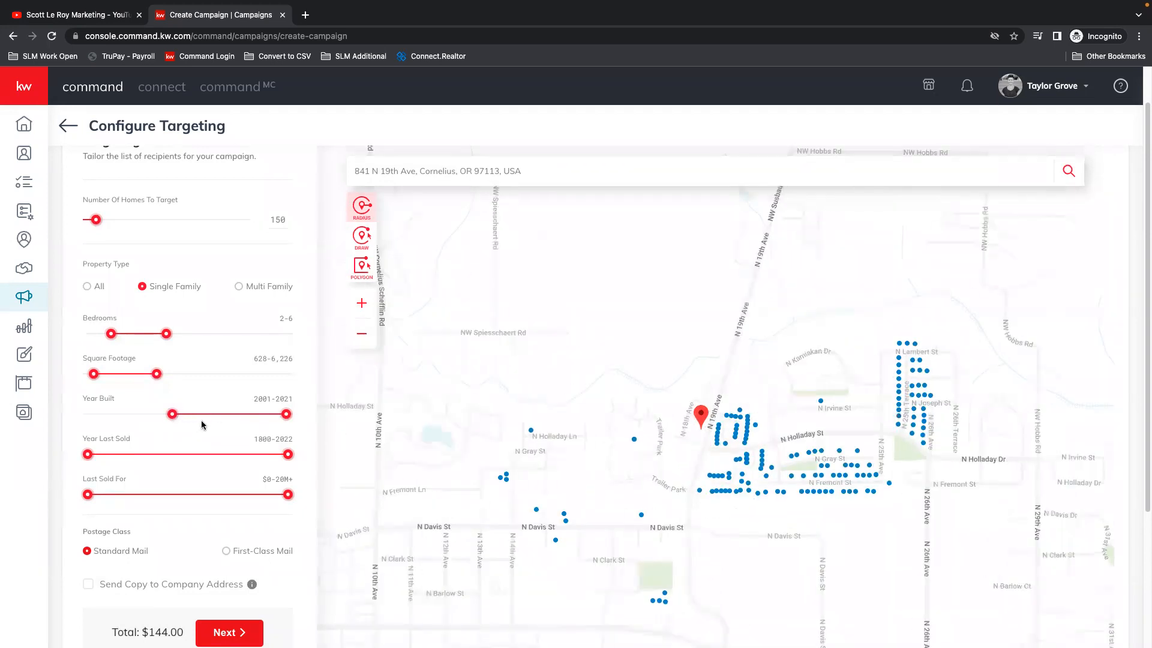
drag(286, 414, 245, 415)
mouse_move(173, 415)
mouse_down()
mouse_move(125, 416)
mouse_move(161, 414)
mouse_up()
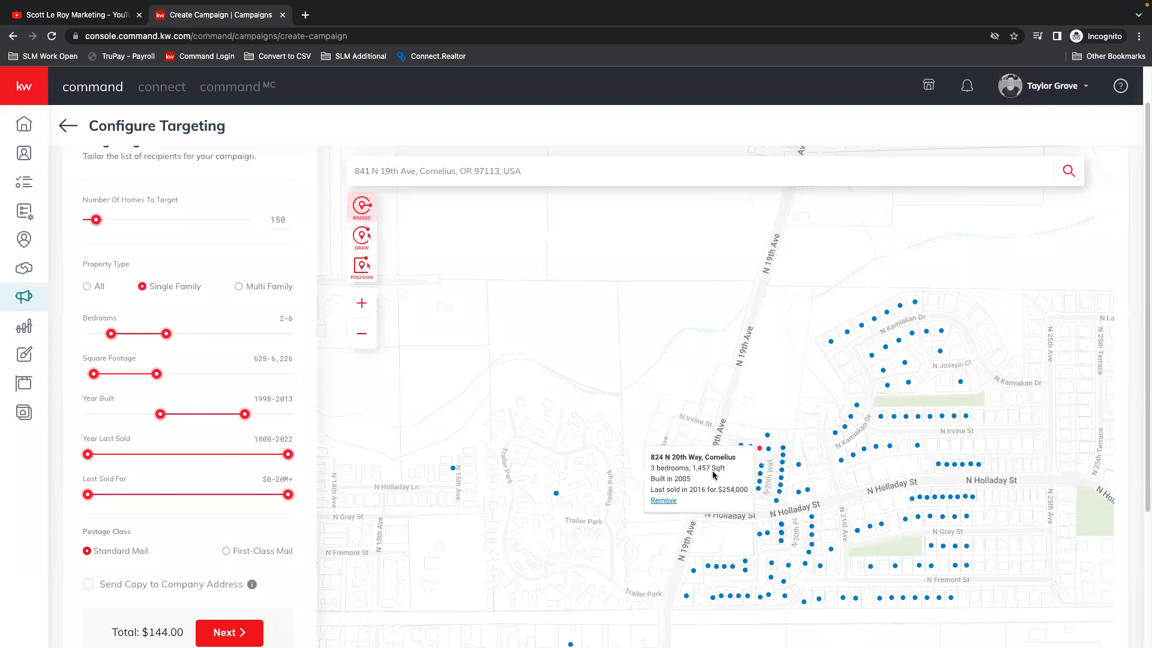
drag(88, 454, 120, 454)
drag(288, 455, 193, 468)
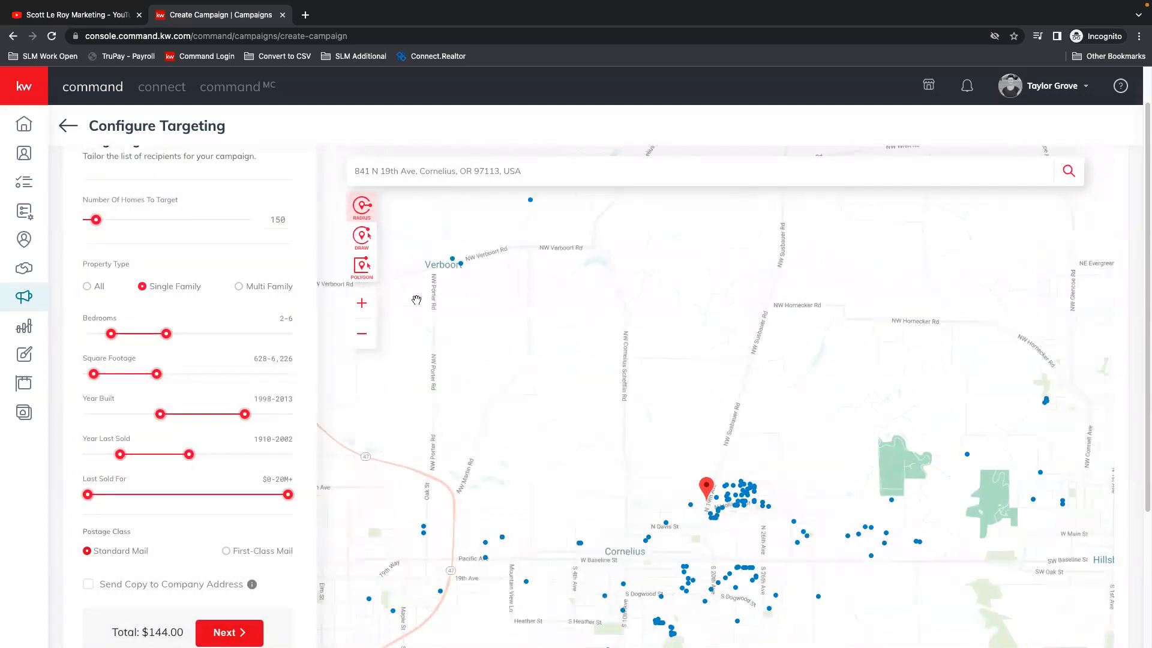
Step: Include a copy sent to the company address and continue to the order preview and payment page
scroll(120, 435, down, 1)
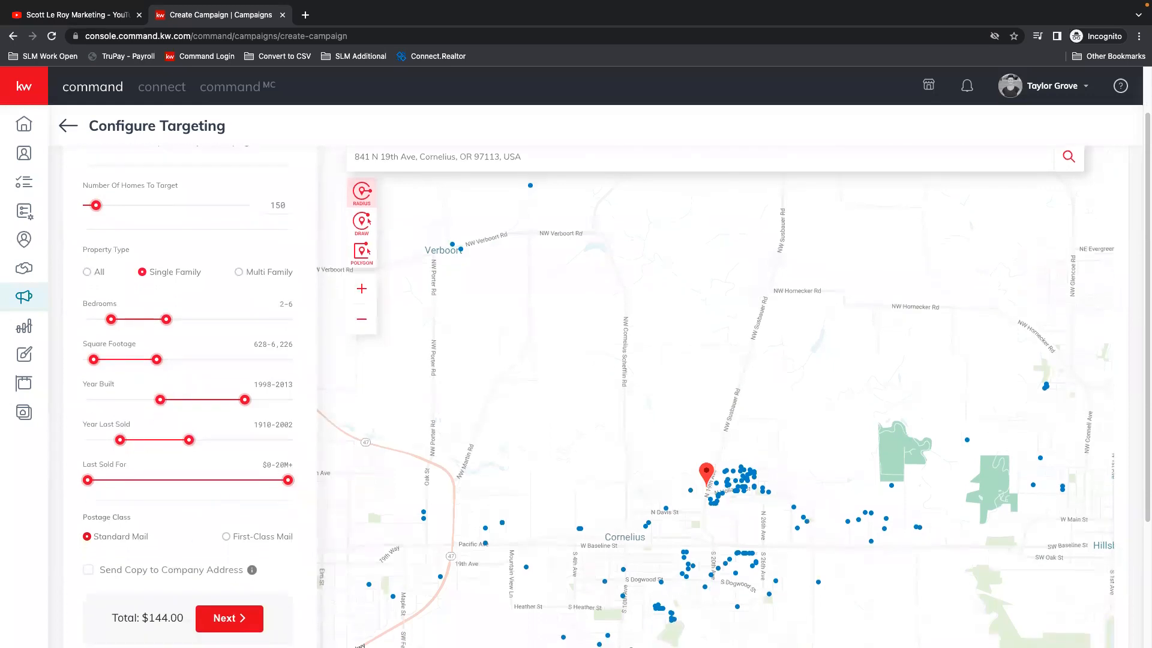
click(92, 571)
click(260, 614)
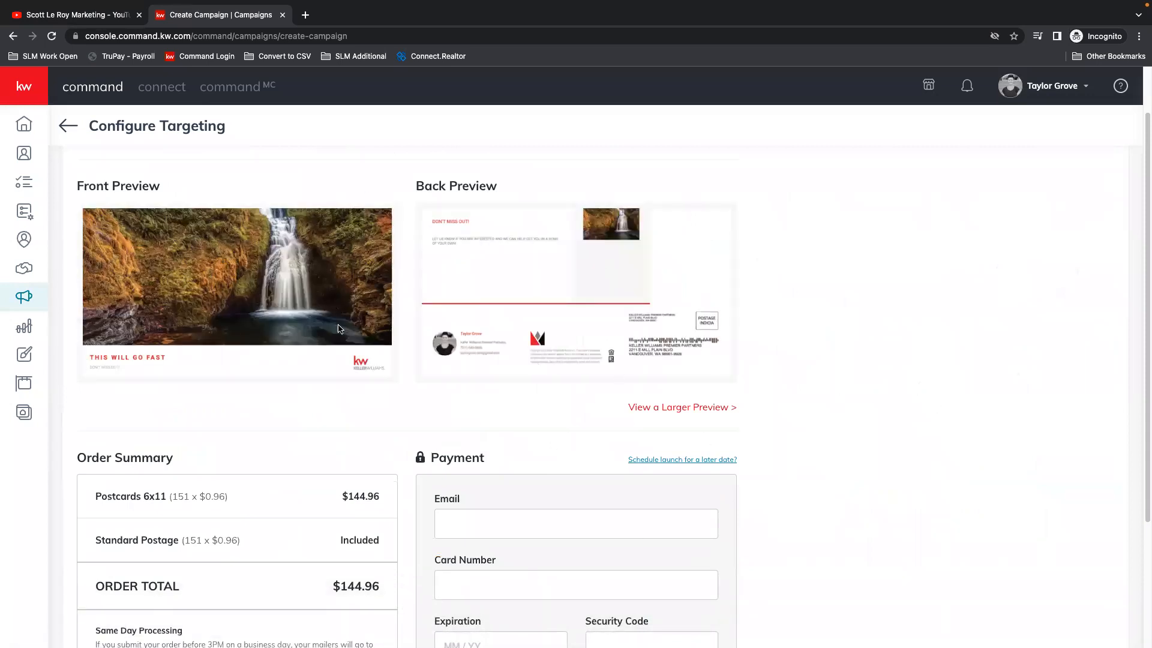
Step: Review the postcard's order summary and payment section, and leave the campaign without activating it
scroll(812, 365, down, 3)
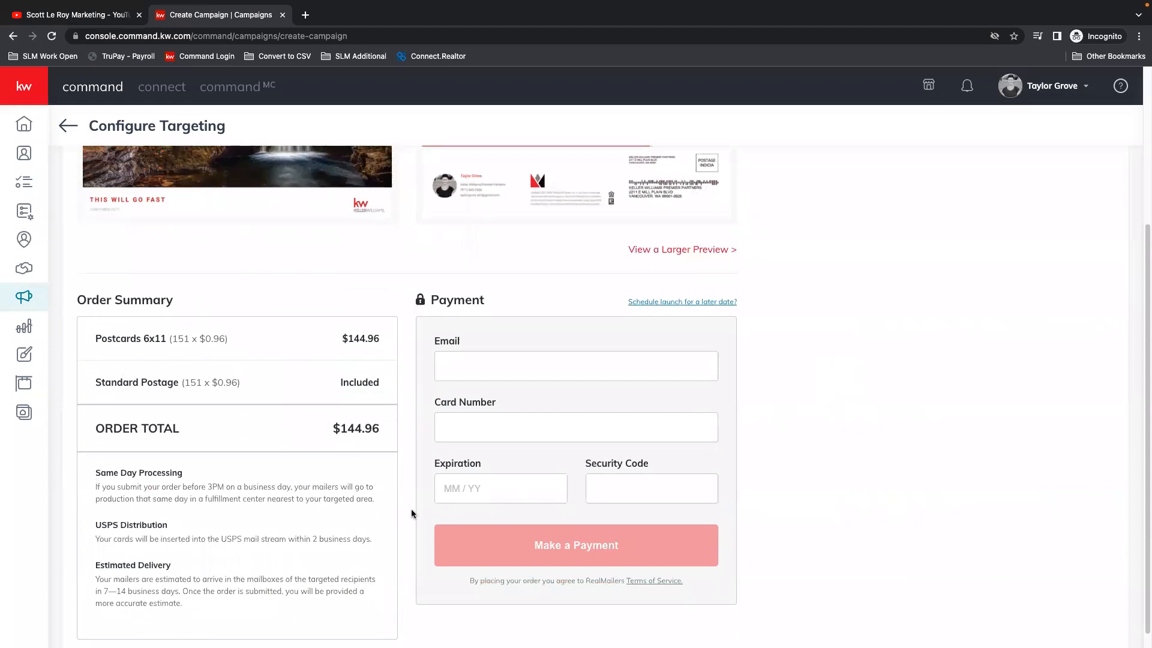
scroll(559, 456, down, 1)
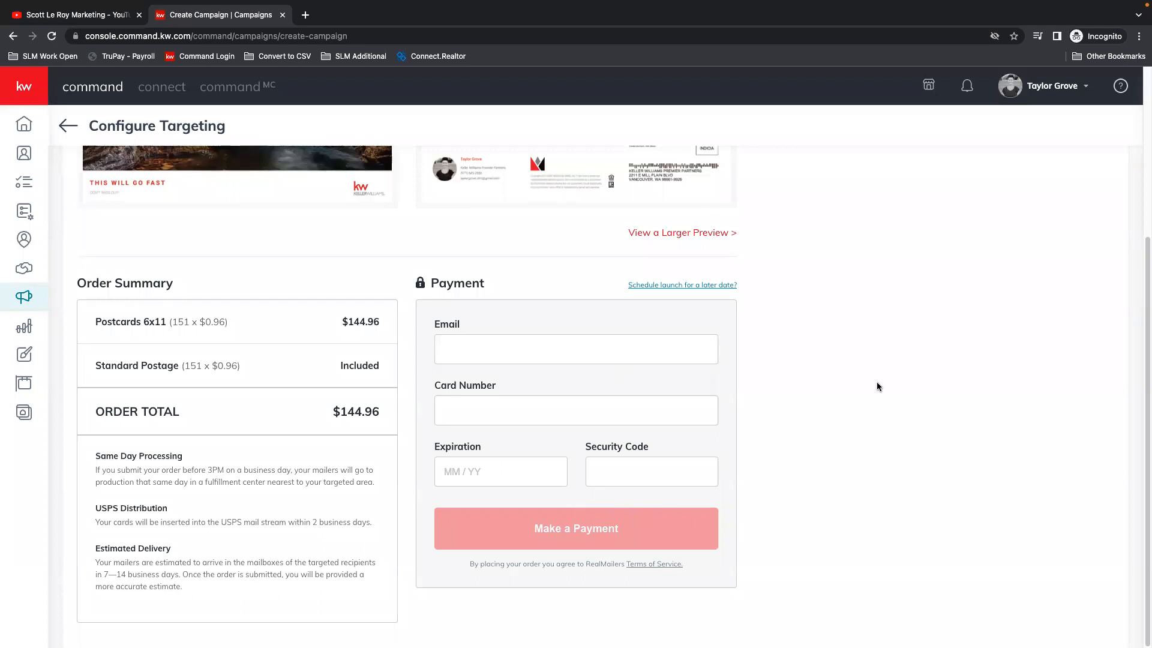
scroll(906, 411, up, 4)
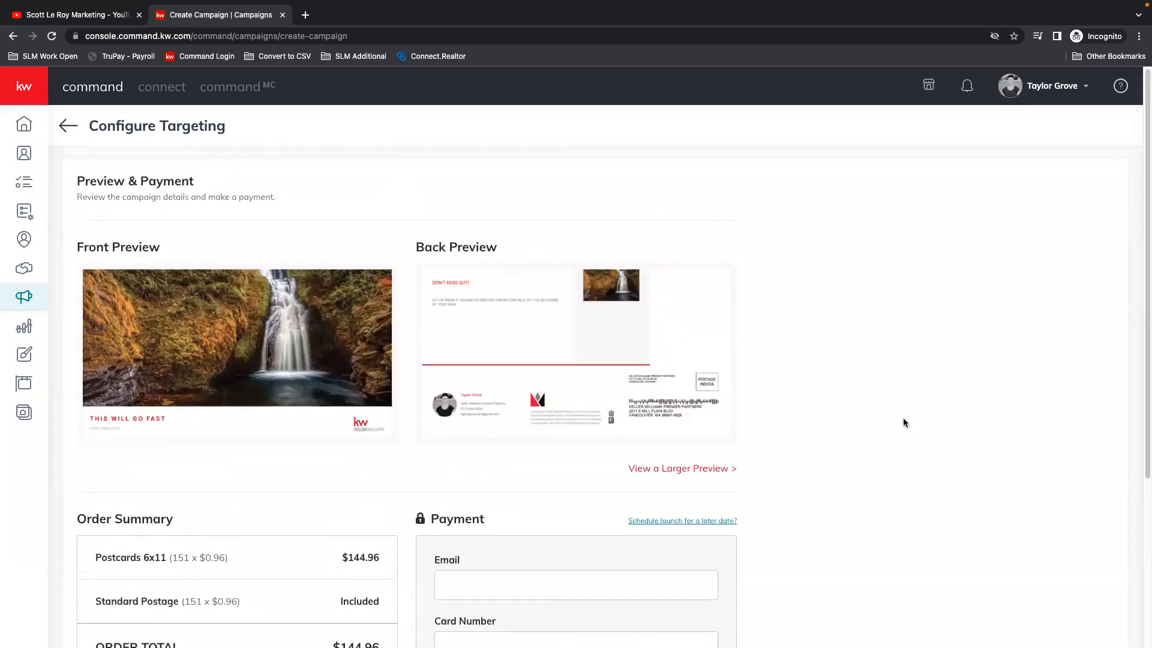
click(68, 126)
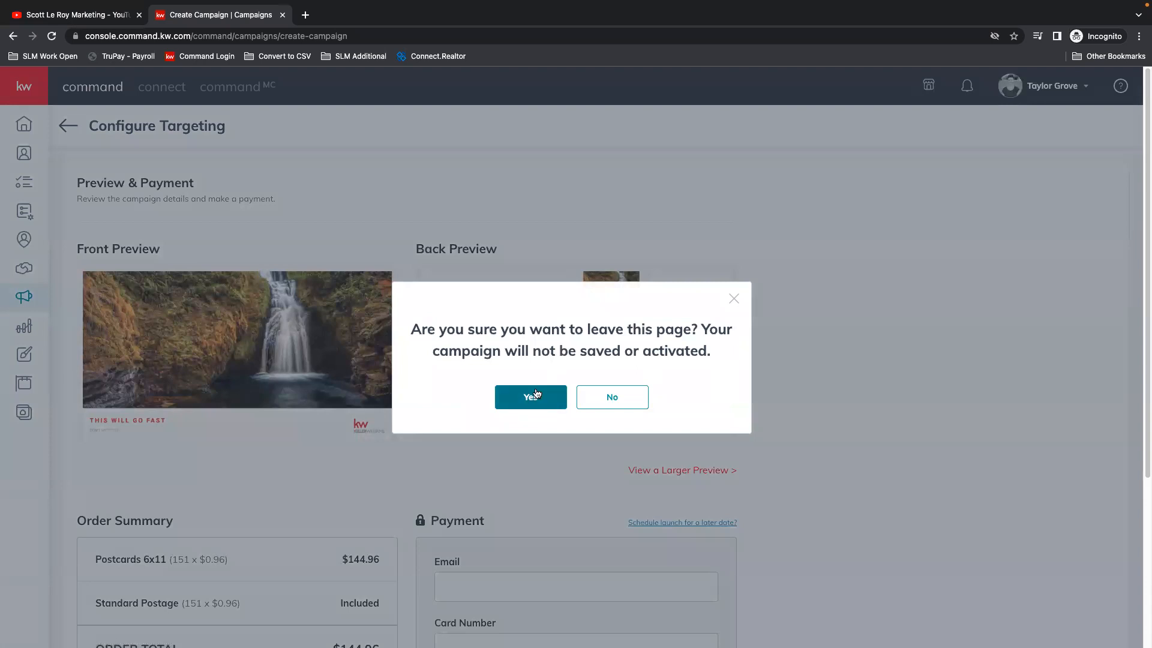
click(531, 398)
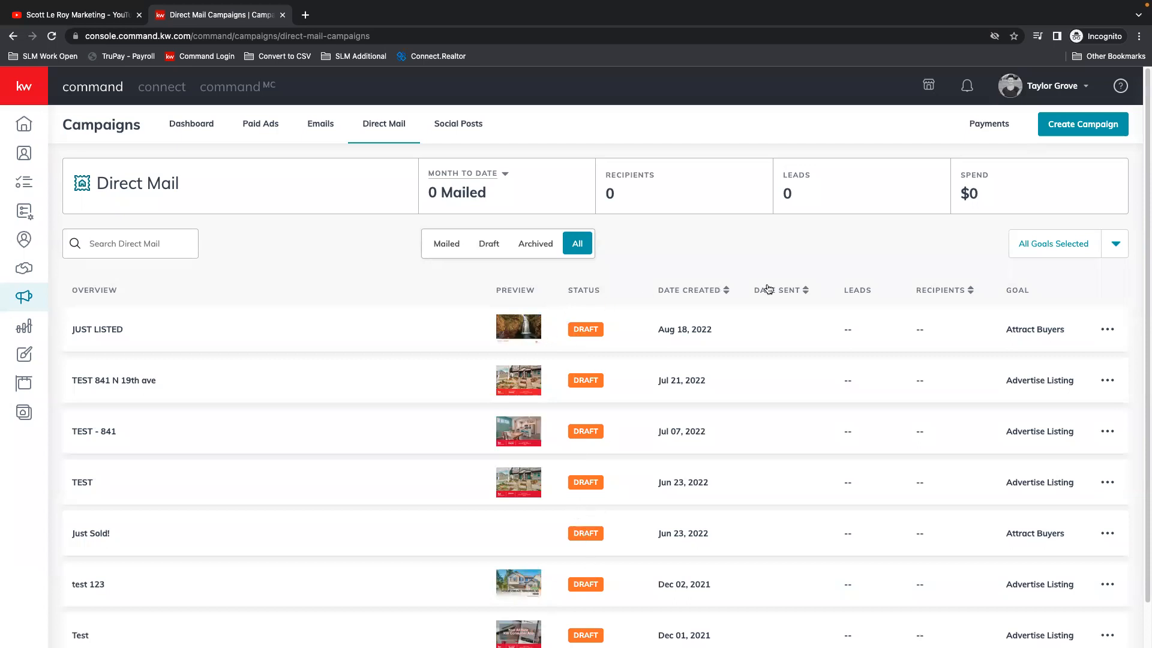
Step: Go to the social posts campaigns and switch the calendar to month view
click(466, 129)
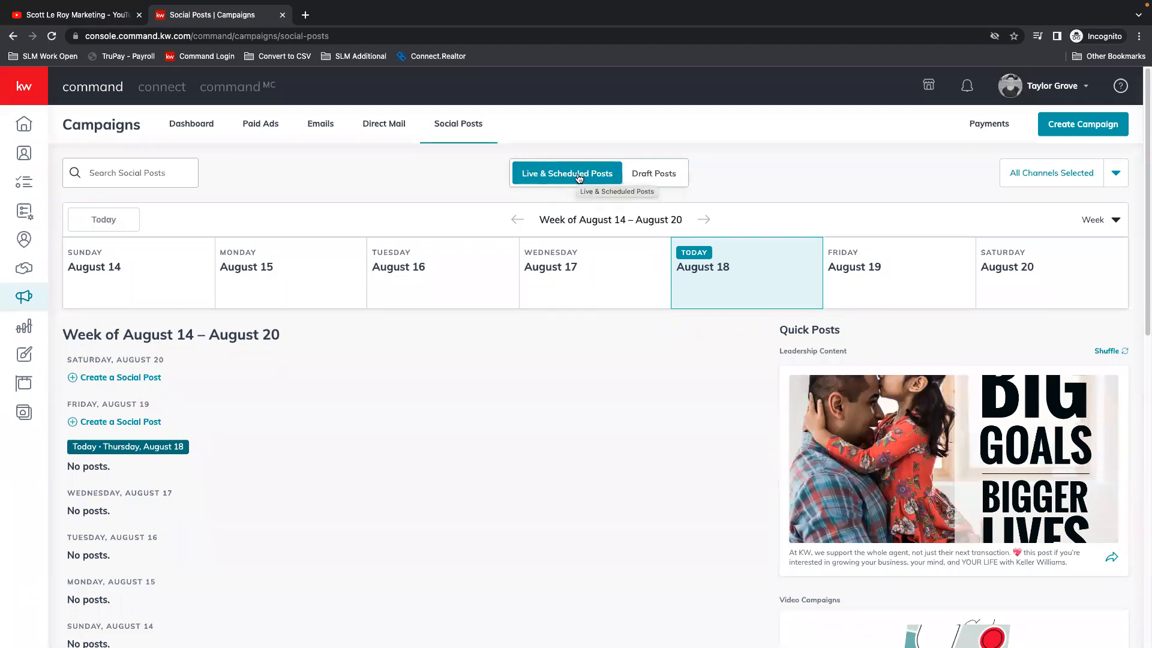
click(1114, 220)
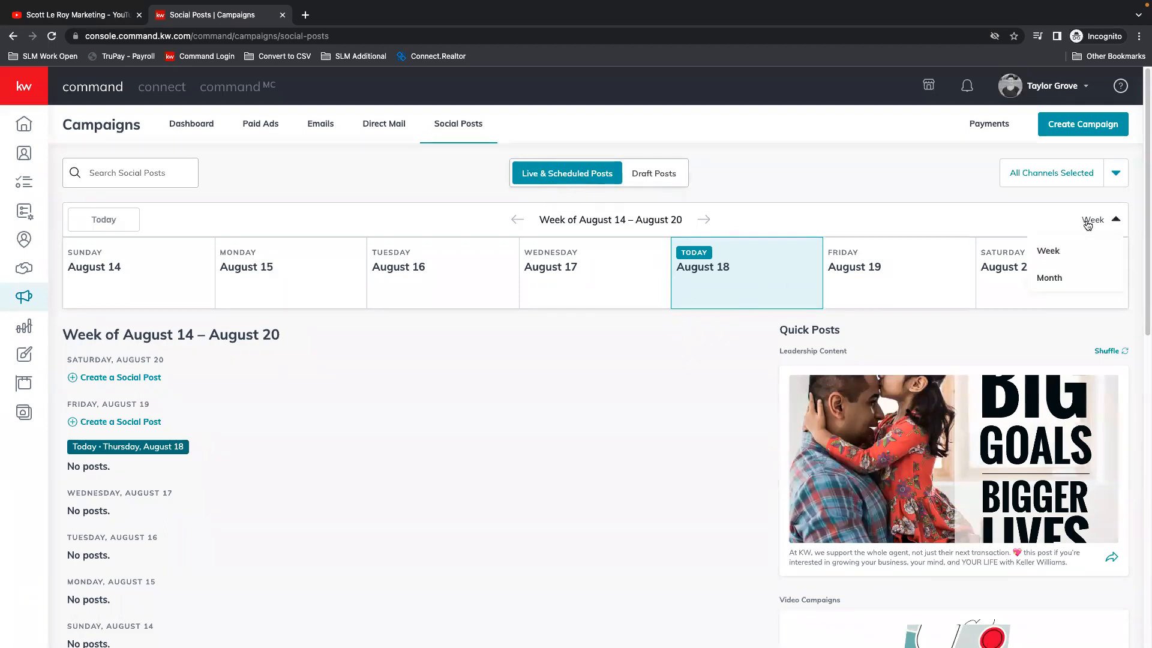
click(1050, 281)
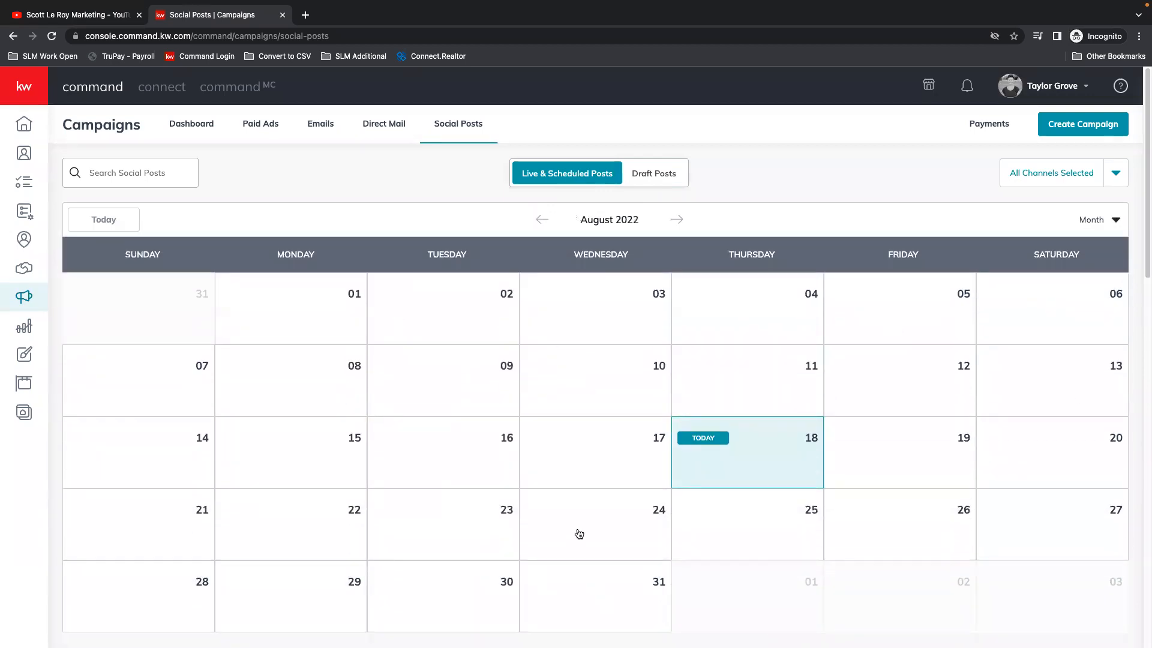
Step: Check the draft posts, return to the live and scheduled posts, and view the channel filter options
click(651, 174)
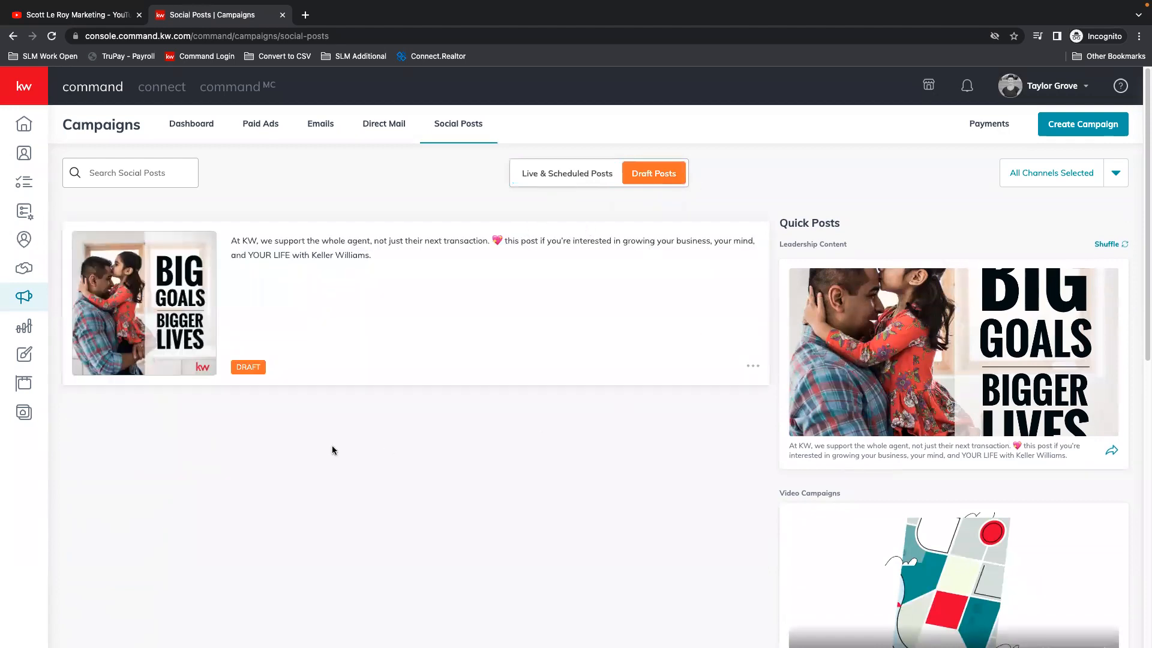
click(560, 171)
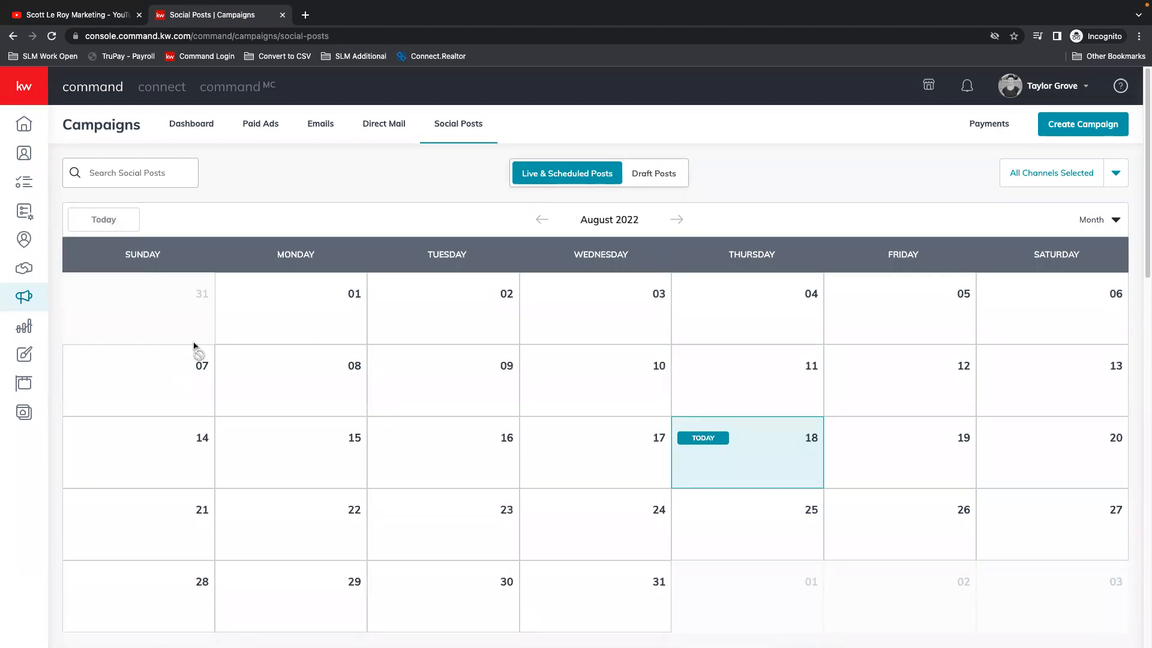
click(1072, 177)
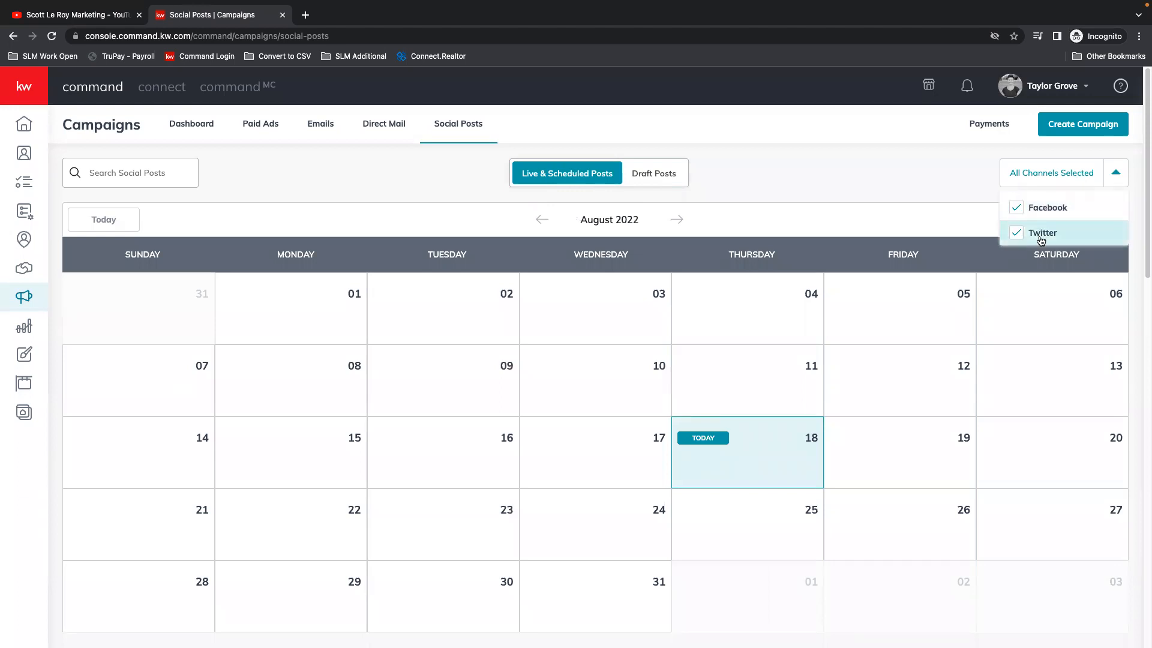
click(1116, 173)
Step: Look through the weekly post list and the quick posts suggested below the calendar
scroll(815, 203, down, 1)
scroll(624, 233, down, 7)
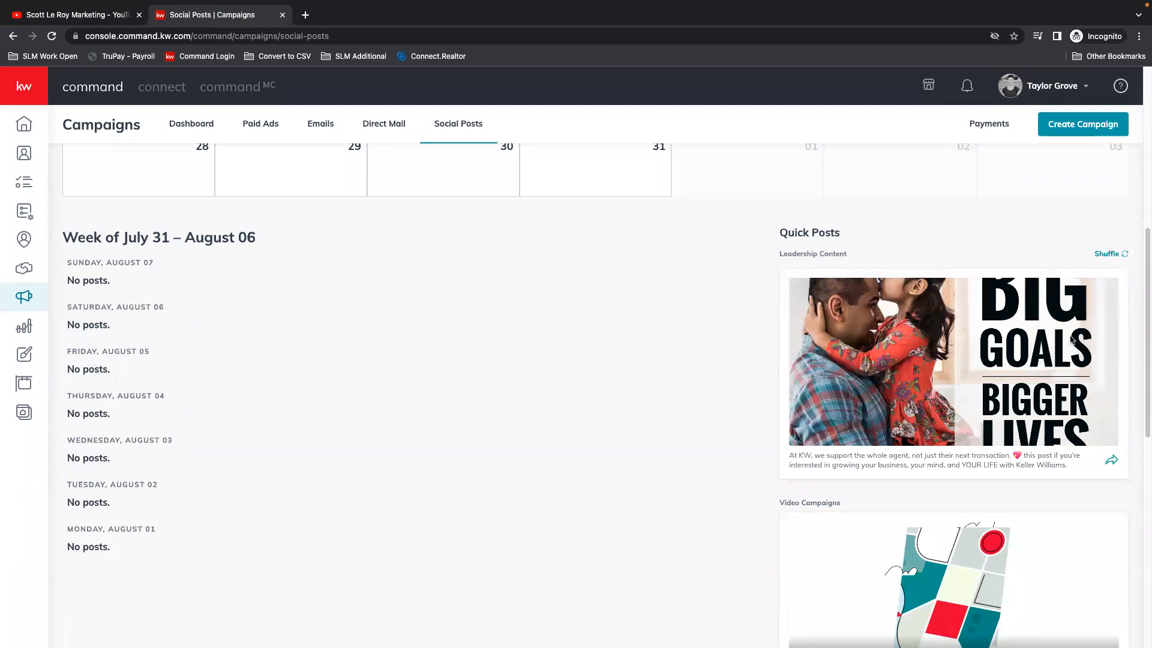
scroll(985, 452, down, 10)
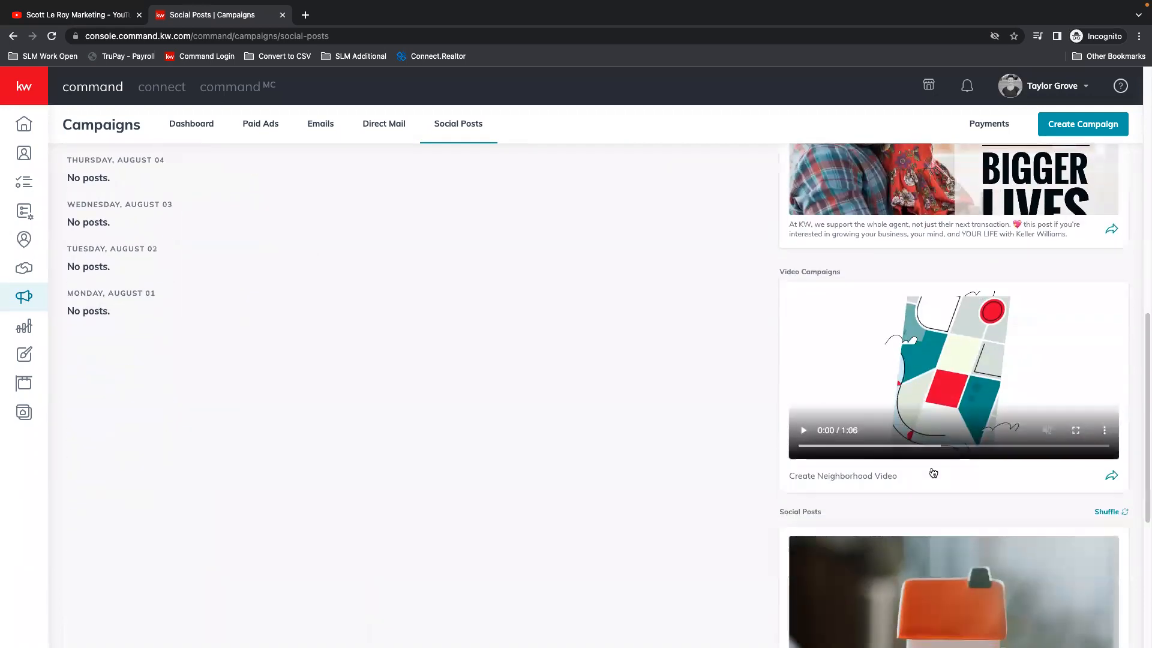
scroll(1014, 513, up, 10)
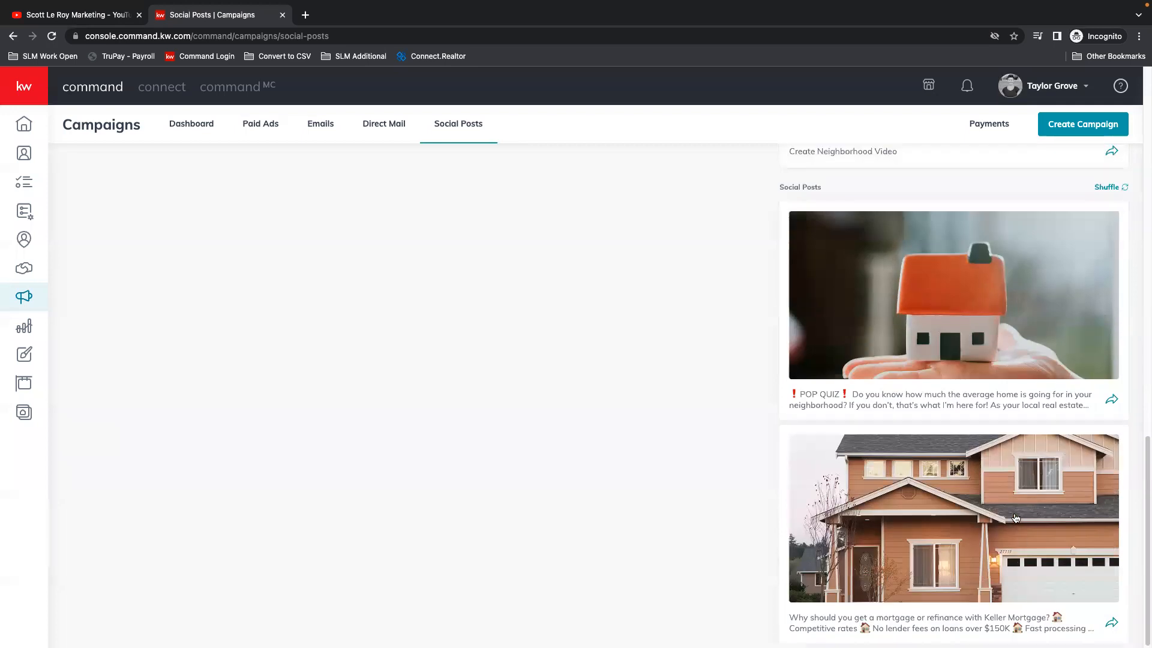
scroll(1008, 527, up, 4)
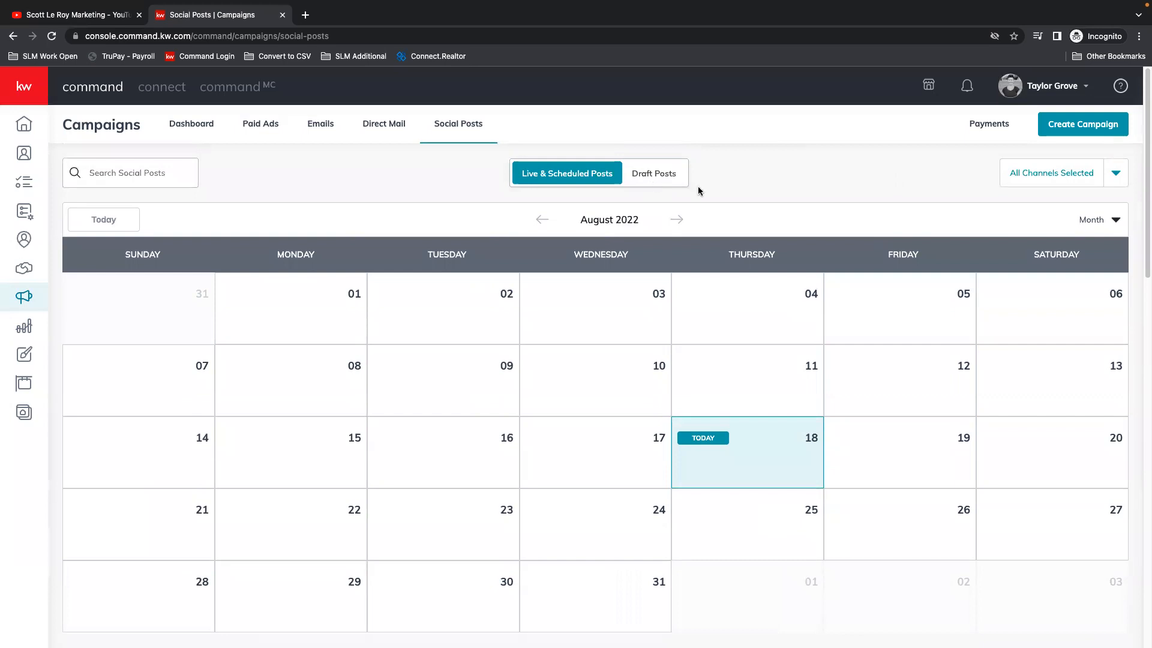
Step: Create a new social post campaign with the text "LOOK WHO JUST GOT THEIR REAL ESTATE LICENSE!"
click(1087, 126)
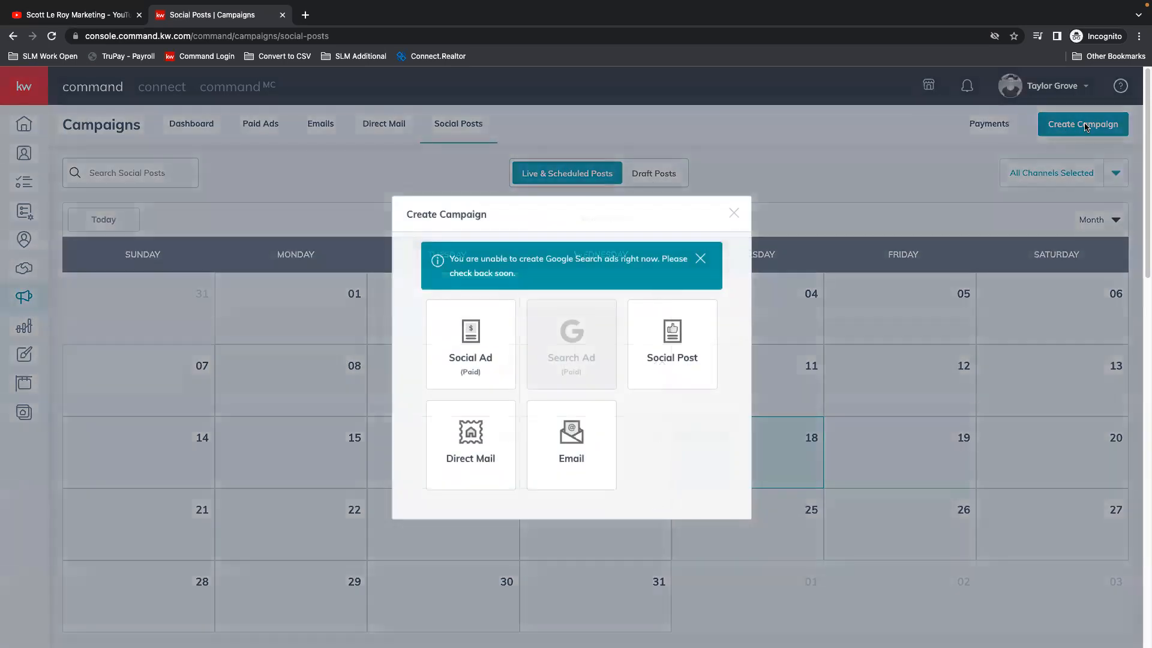
click(681, 343)
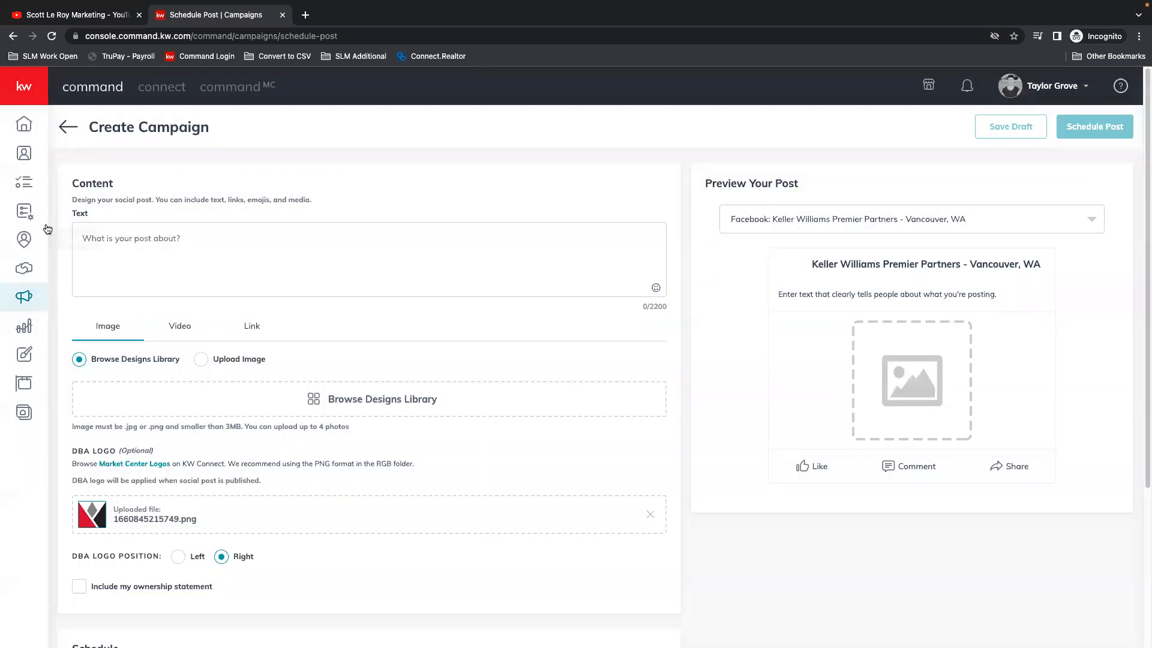
click(144, 232)
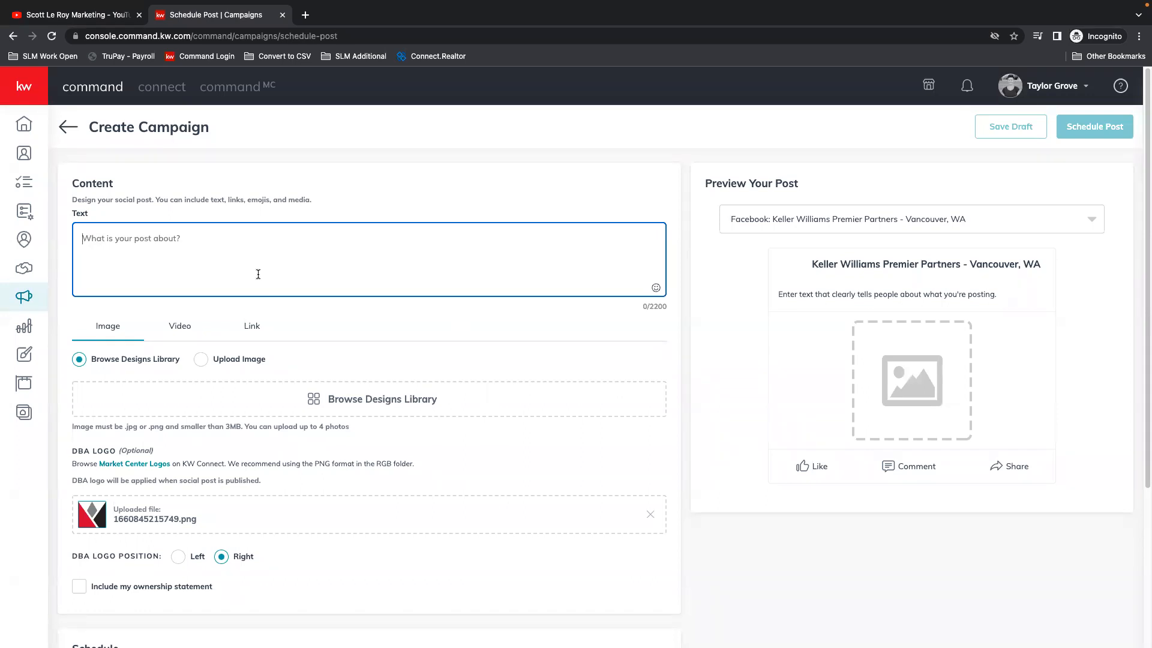
text(ABOUT)
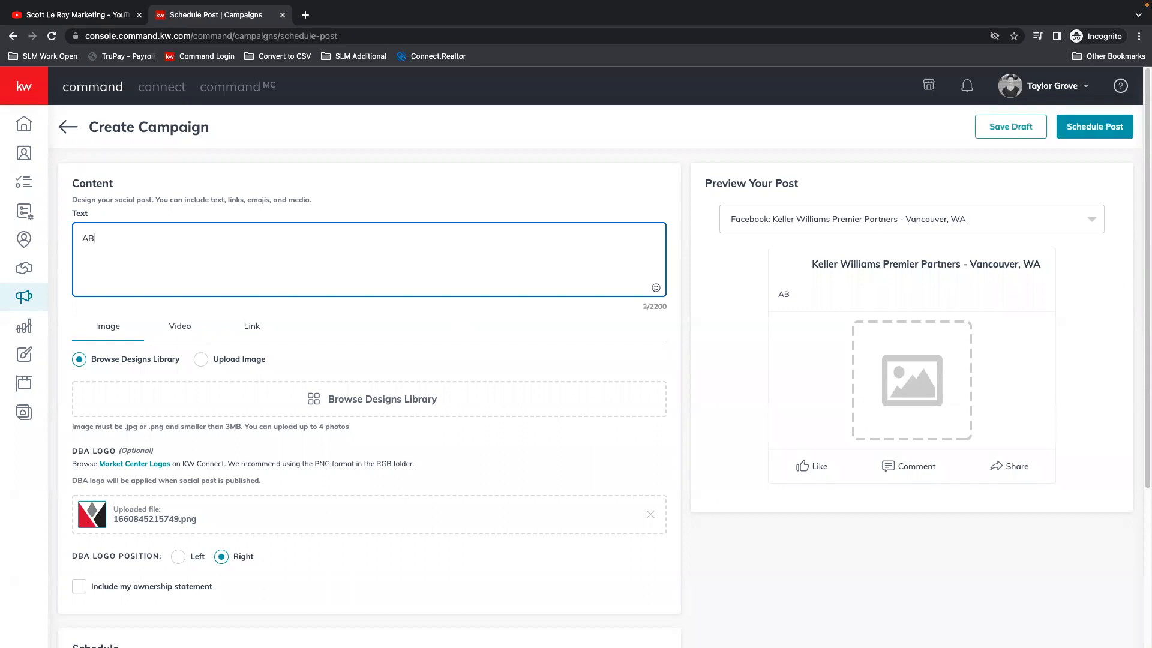
key(BackSpace)
key(BackSpace)
key(BackSpace)
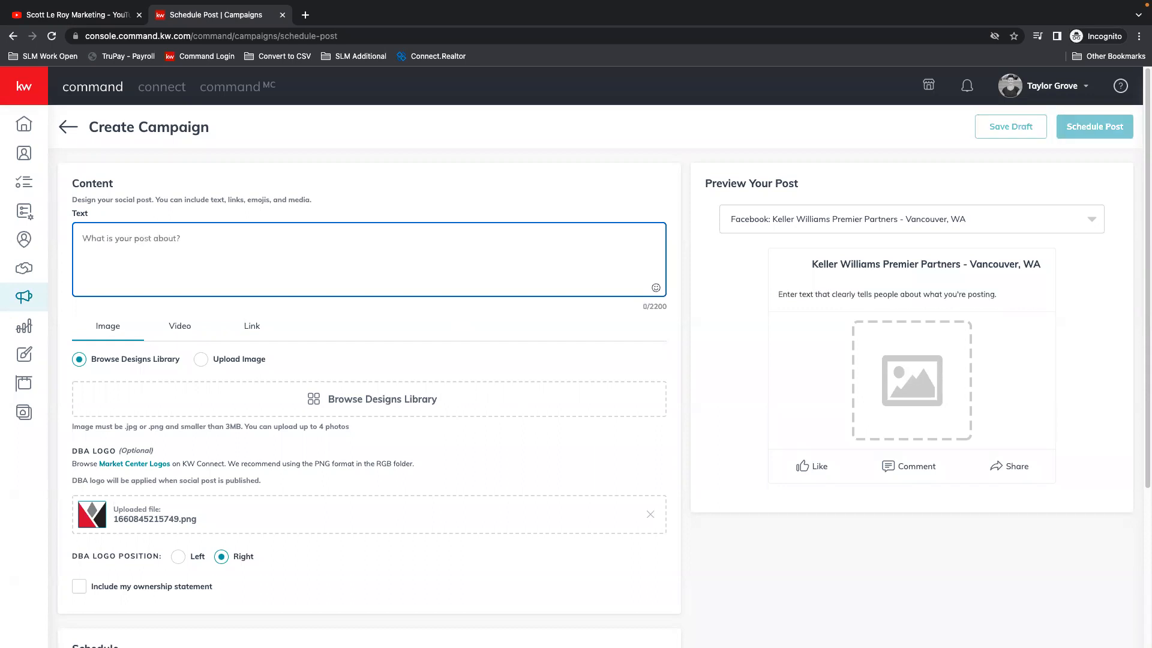
text(LOOK WHO JUST GOT THEIR REAL ESTA)
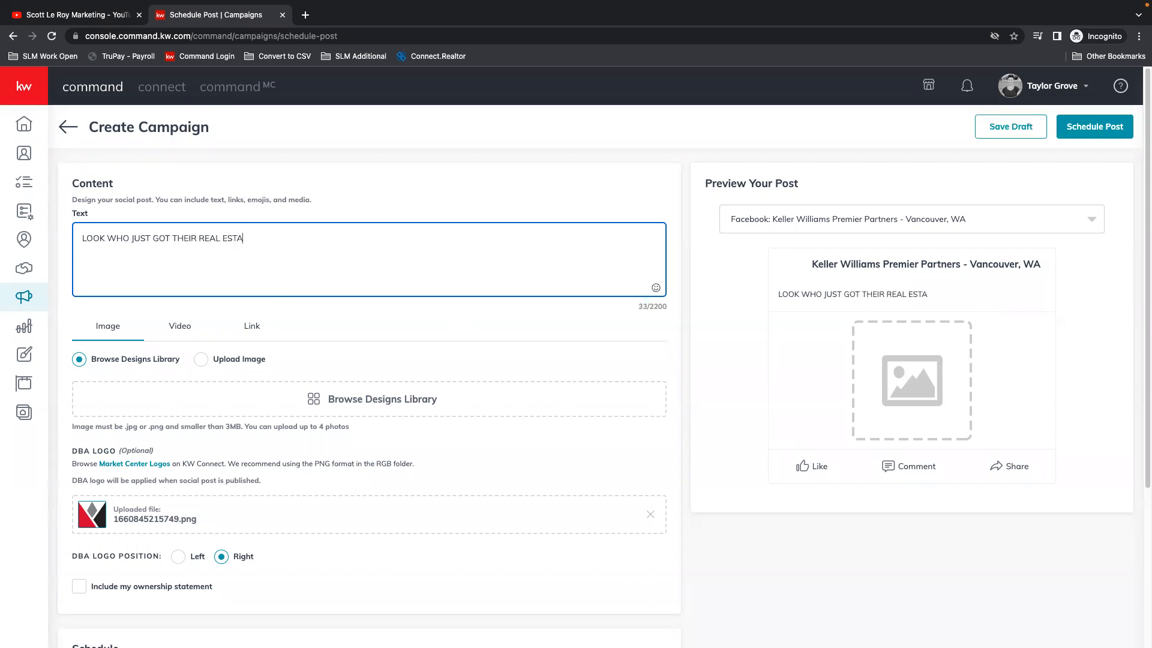
text(TE LICENS)
Step: Check the post's video options, including Neighborhood Video, and its link option, and return to the image content
click(176, 328)
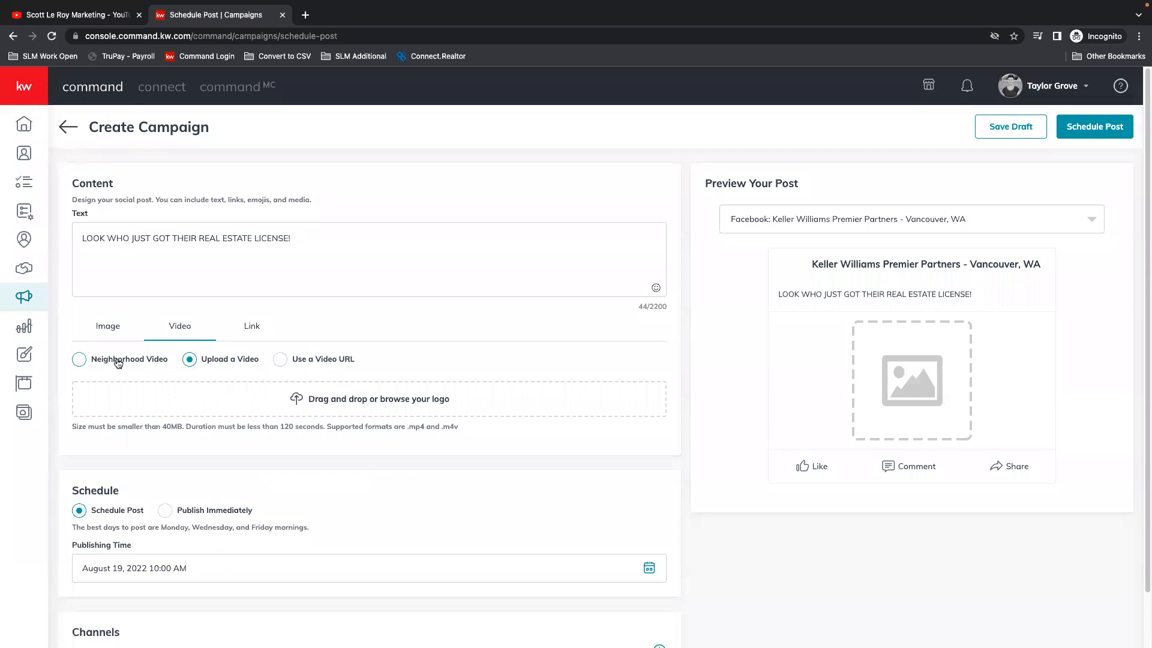
click(80, 360)
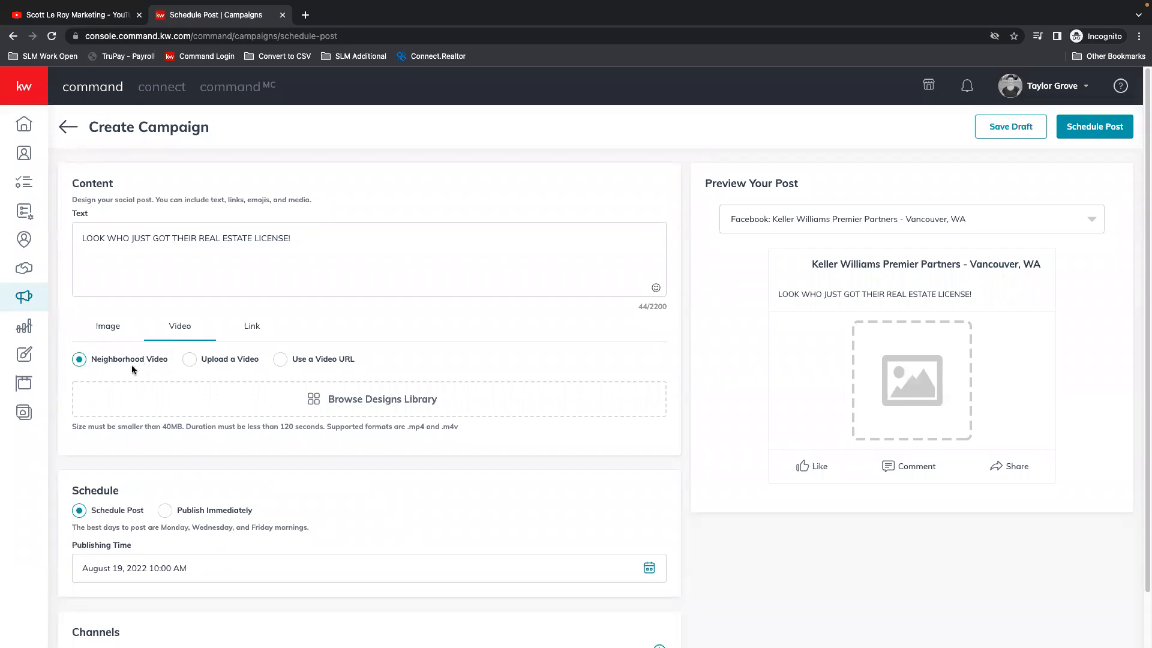
click(250, 328)
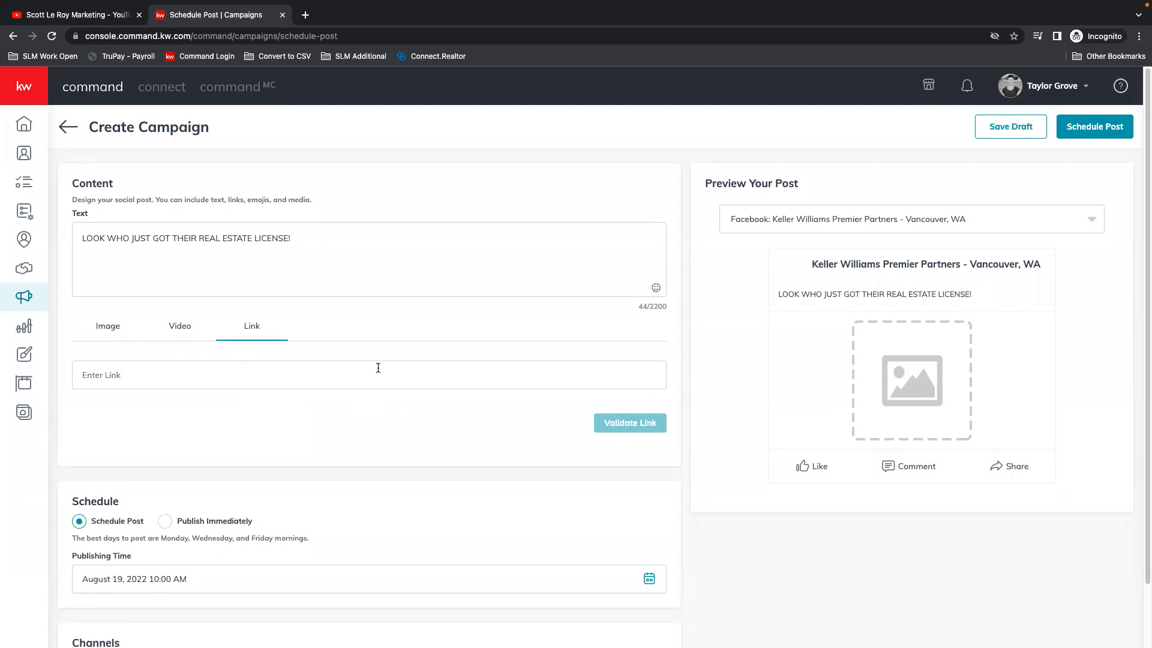
click(113, 334)
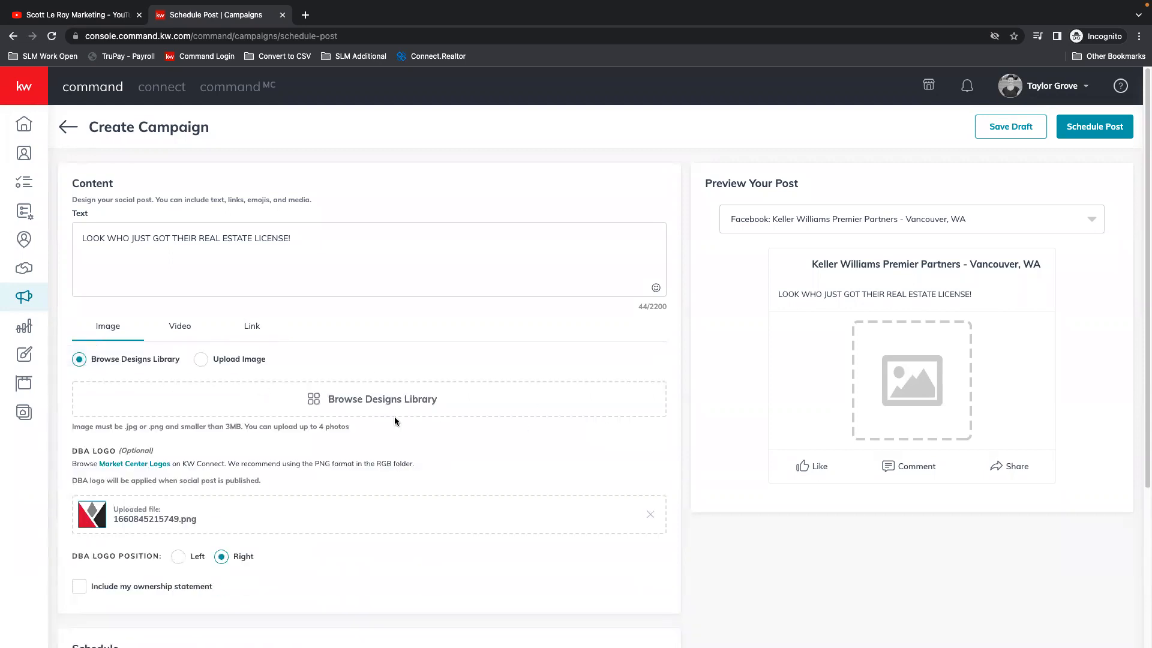
Step: Choose the 02_OH_IG design from the designs library as the post's image
click(369, 399)
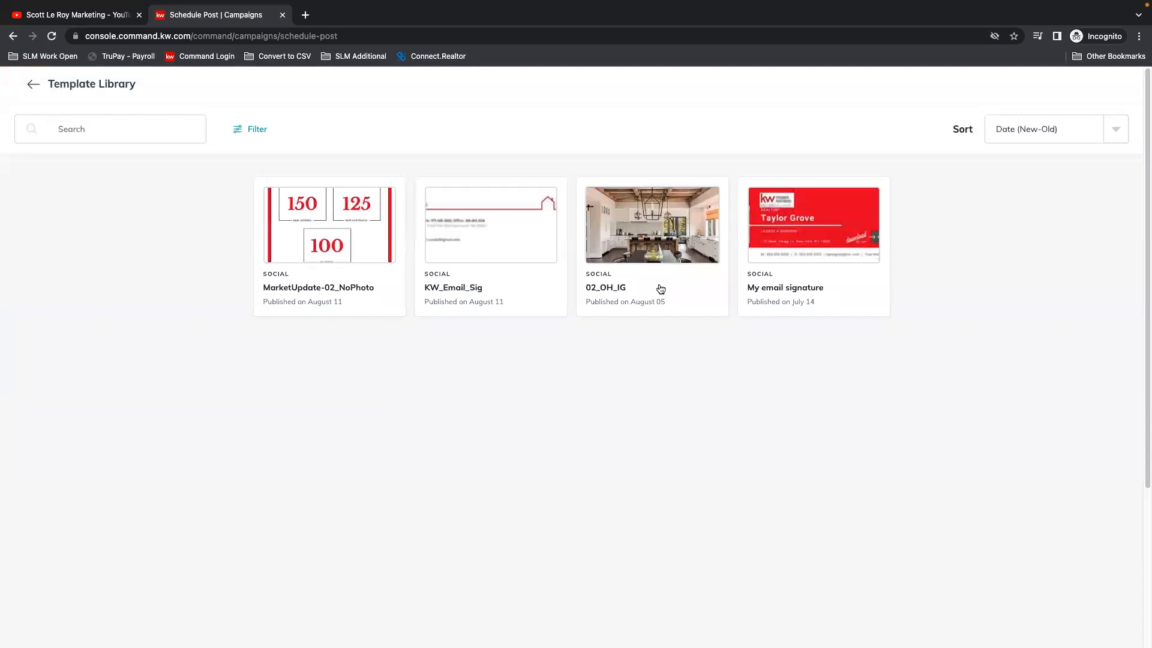
click(655, 243)
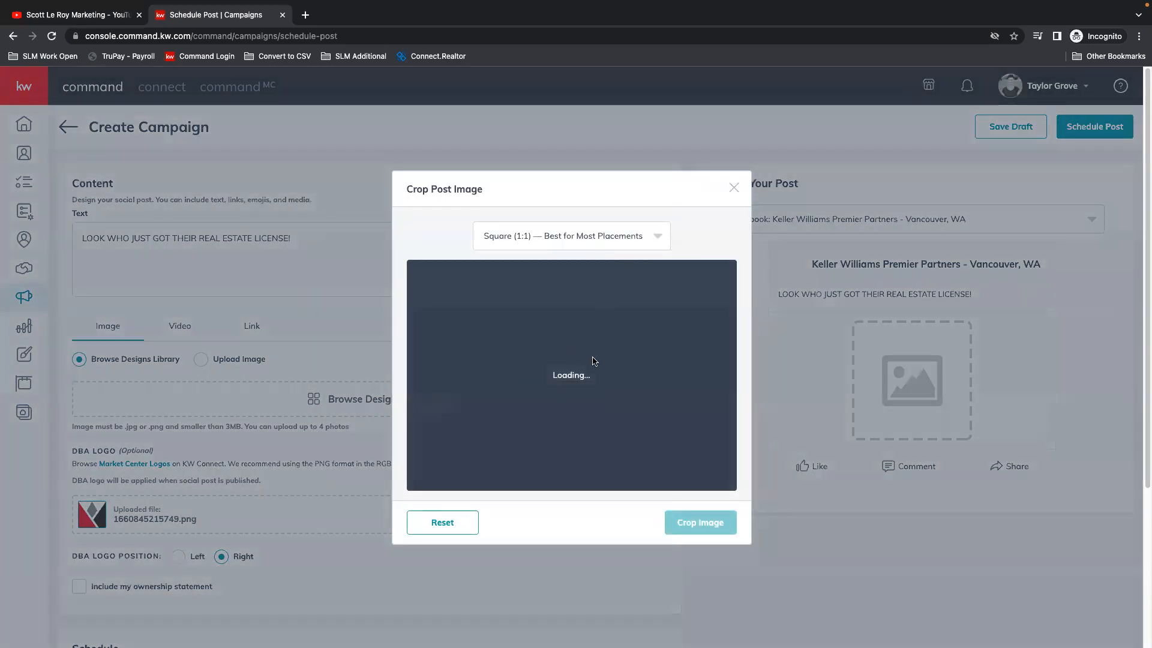
Step: Try the Free, Square (1:1) and Wide (1.91:1) crop ratios for the post image
click(592, 235)
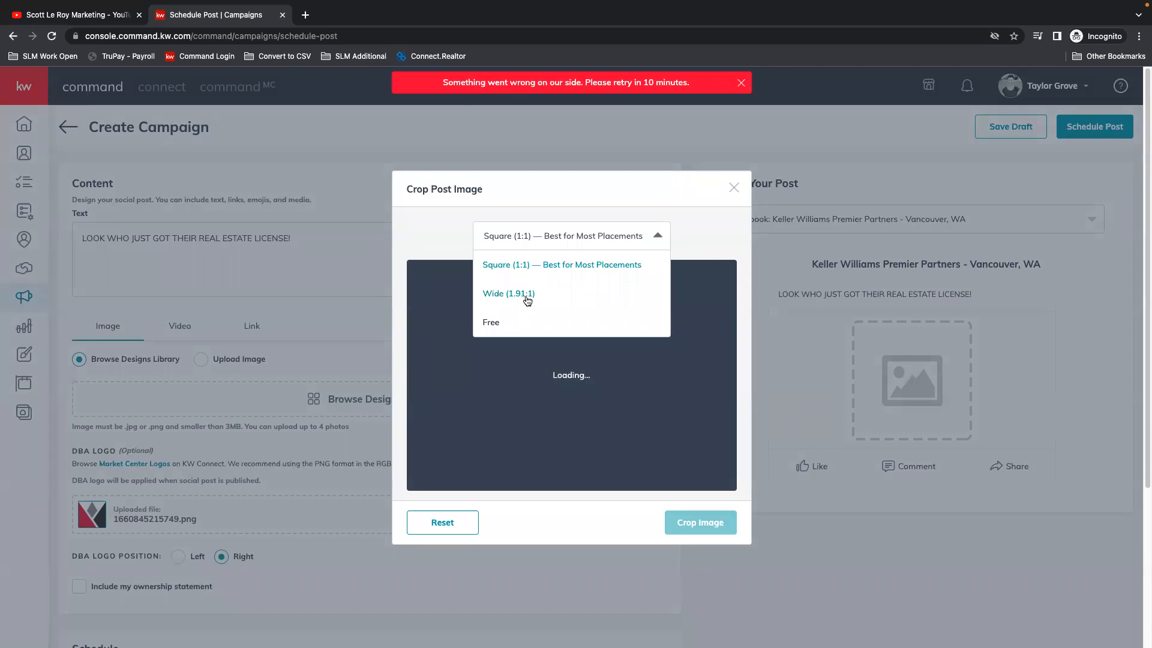
click(496, 324)
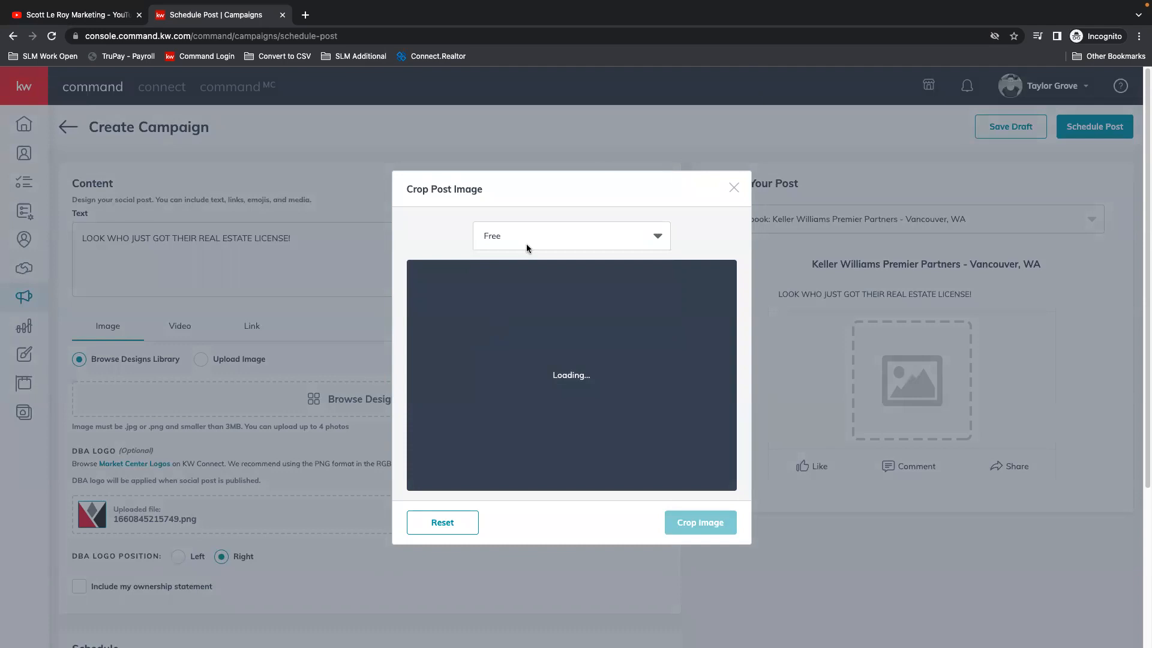
click(666, 235)
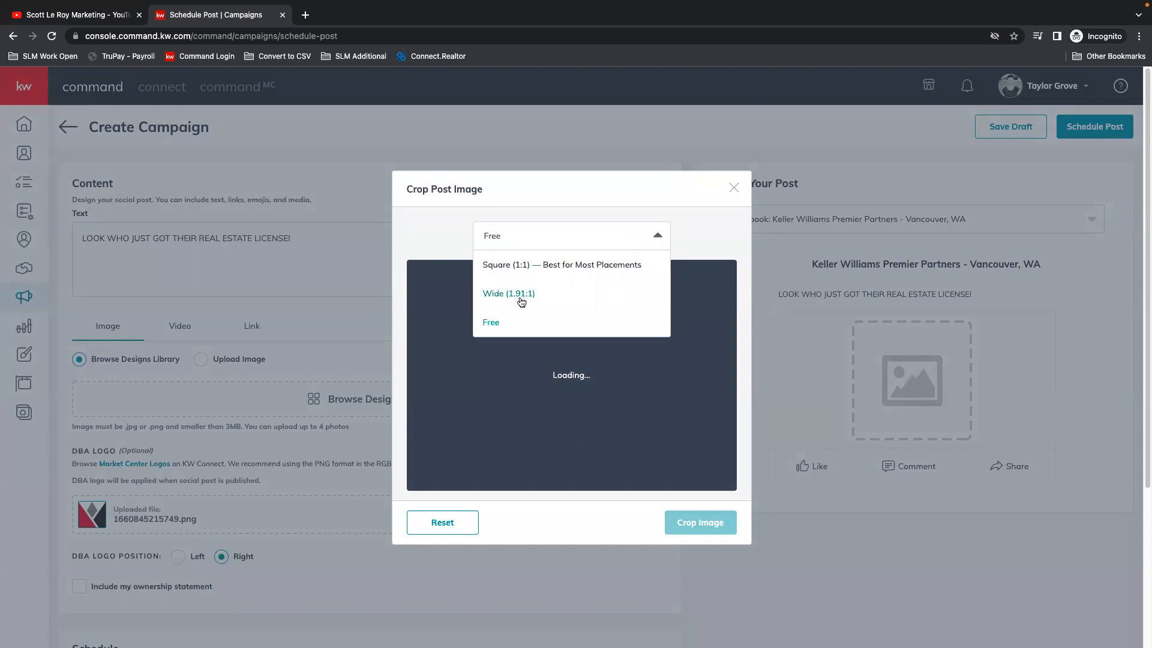
click(533, 265)
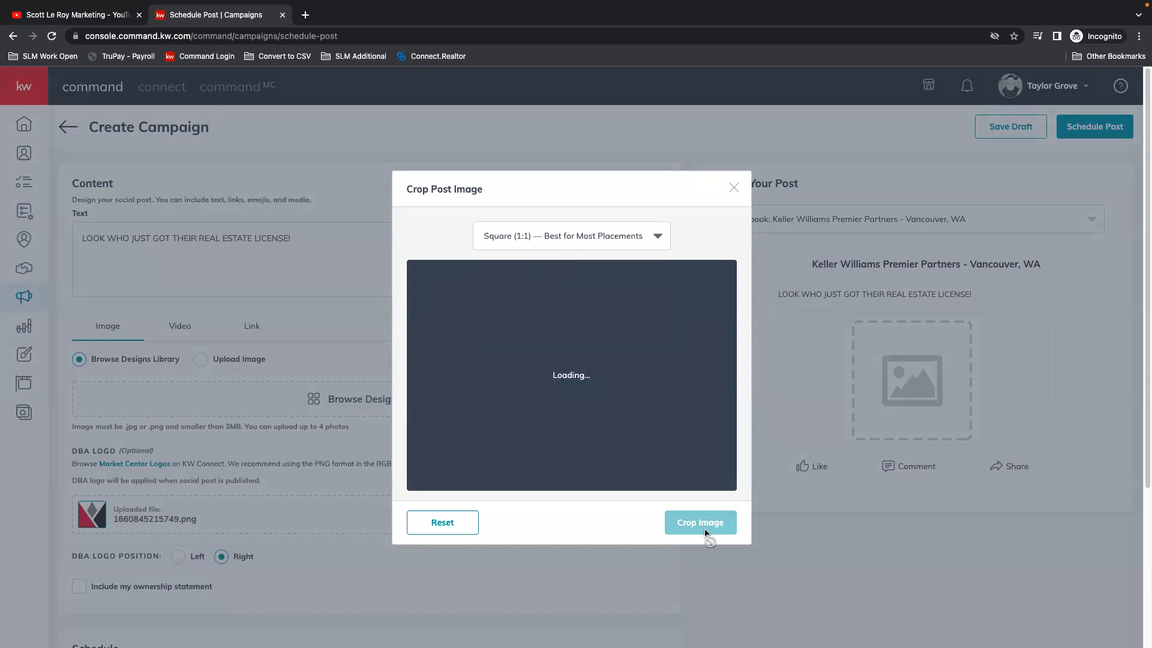
click(603, 235)
click(534, 295)
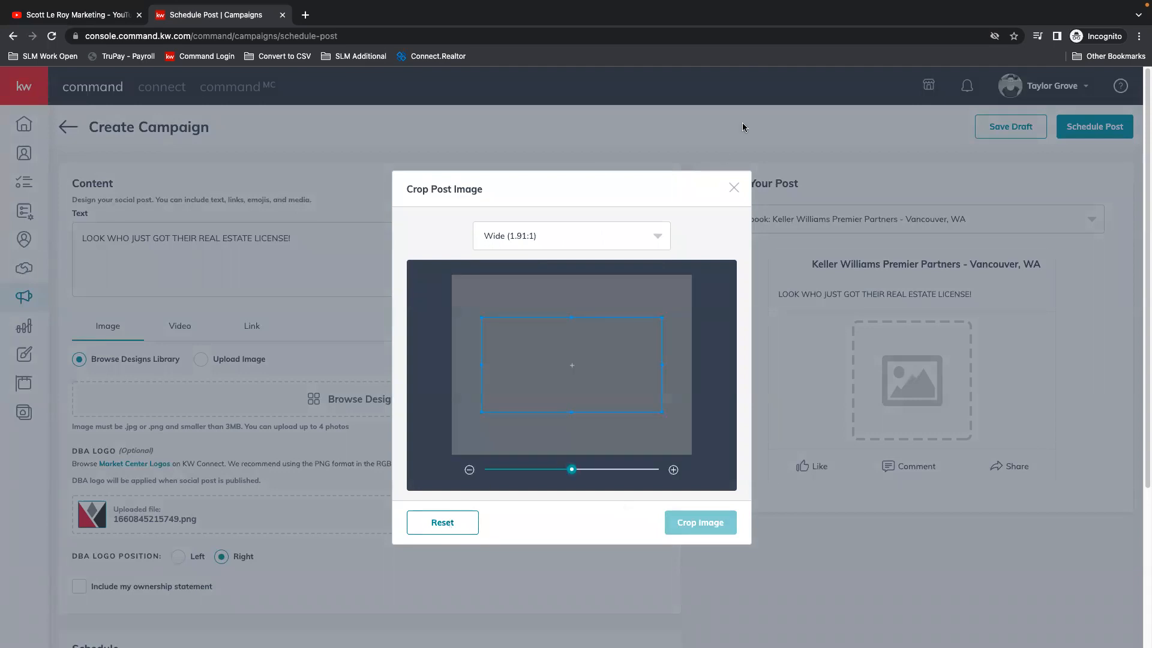
drag(545, 361, 548, 358)
Step: Set the post image's crop ratio to Square (1:1) and crop the image
click(528, 236)
click(537, 266)
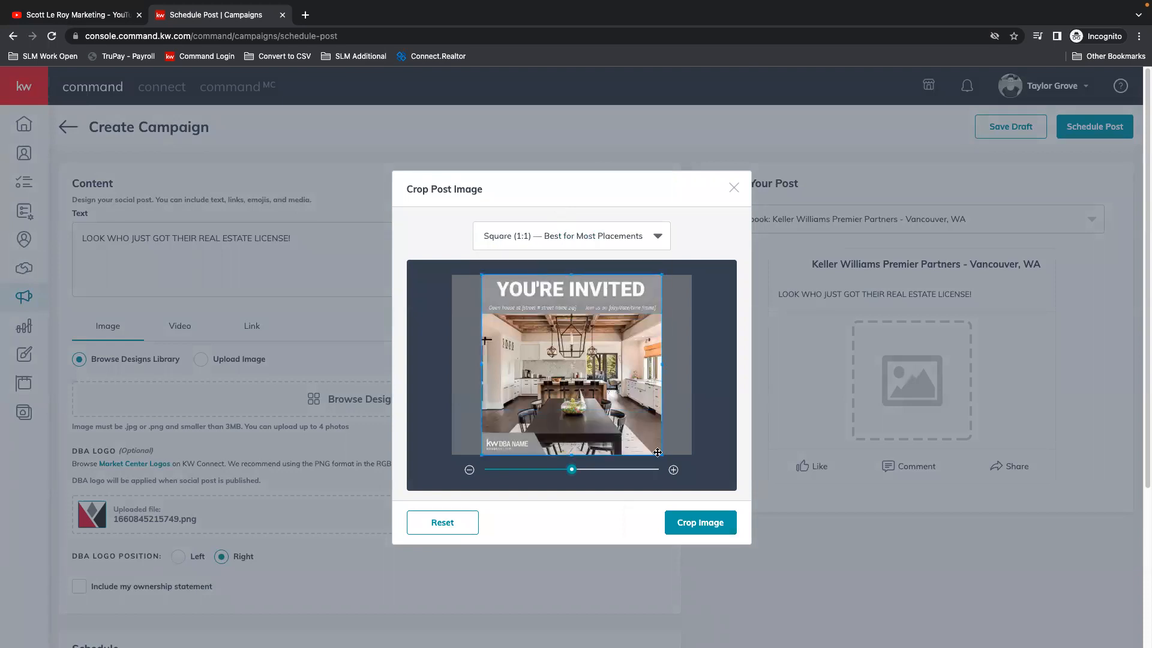
mouse_move(584, 369)
mouse_down()
mouse_move(567, 372)
mouse_move(585, 372)
mouse_up()
mouse_move(571, 469)
mouse_down()
mouse_move(540, 471)
mouse_move(565, 475)
mouse_up()
mouse_move(572, 470)
mouse_down()
mouse_move(552, 471)
mouse_move(571, 470)
mouse_up()
click(700, 525)
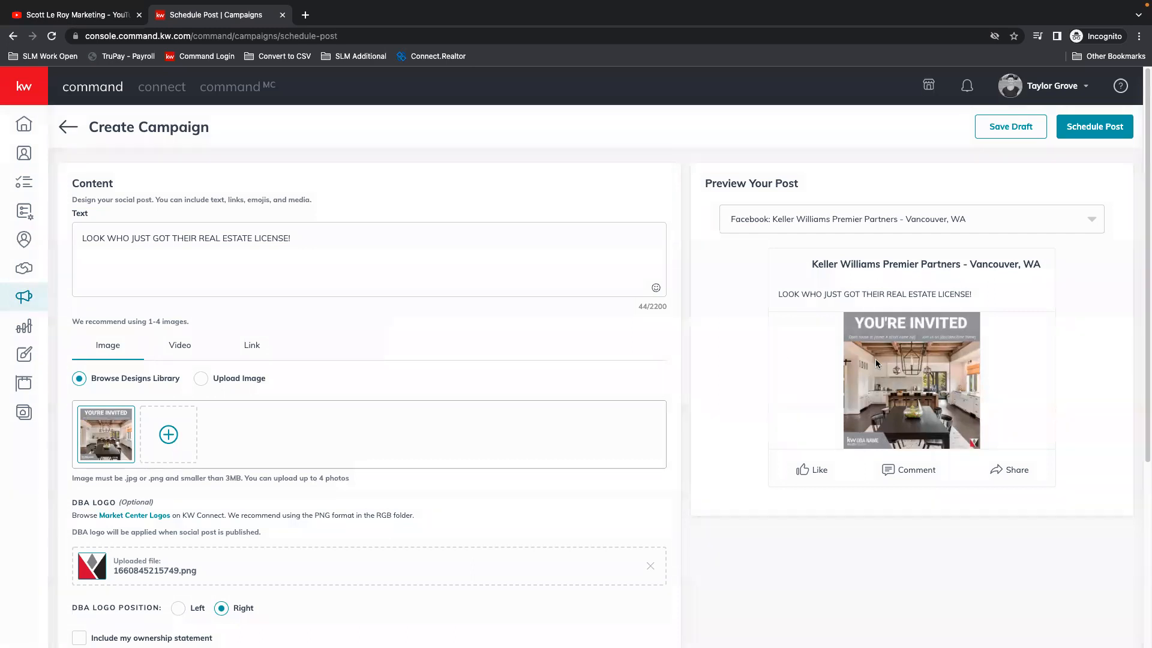
Step: Include the ownership statement in the post, try the DBA logo position Left, and set it back to Right
scroll(360, 444, down, 2)
scroll(420, 455, down, 2)
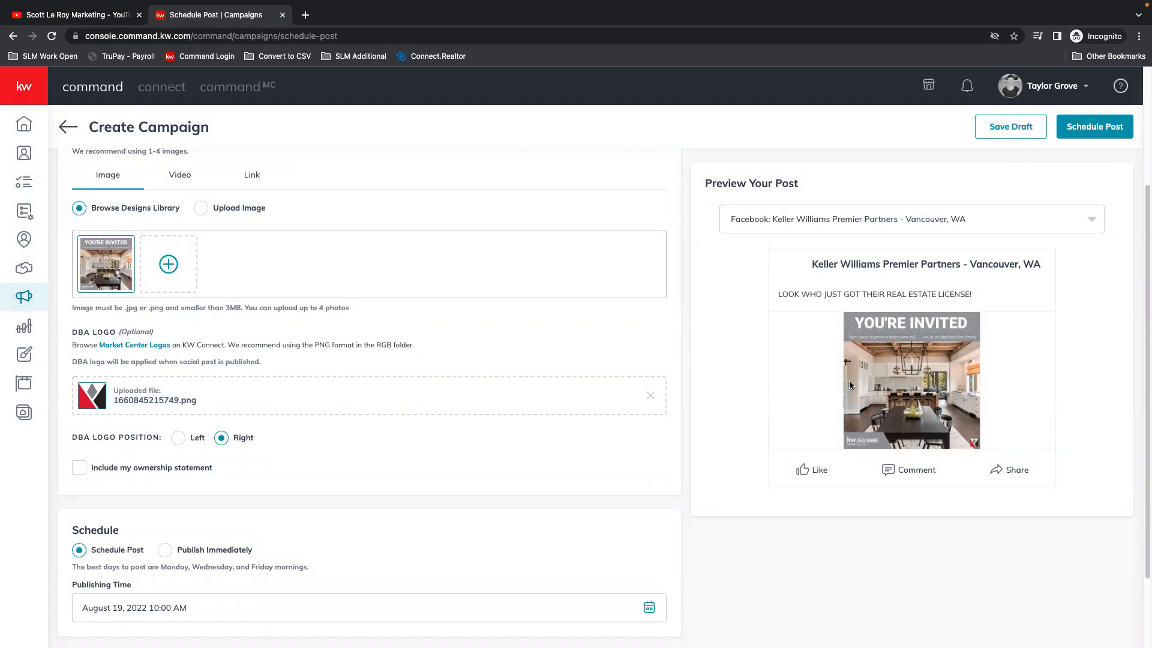
scroll(445, 406, down, 1)
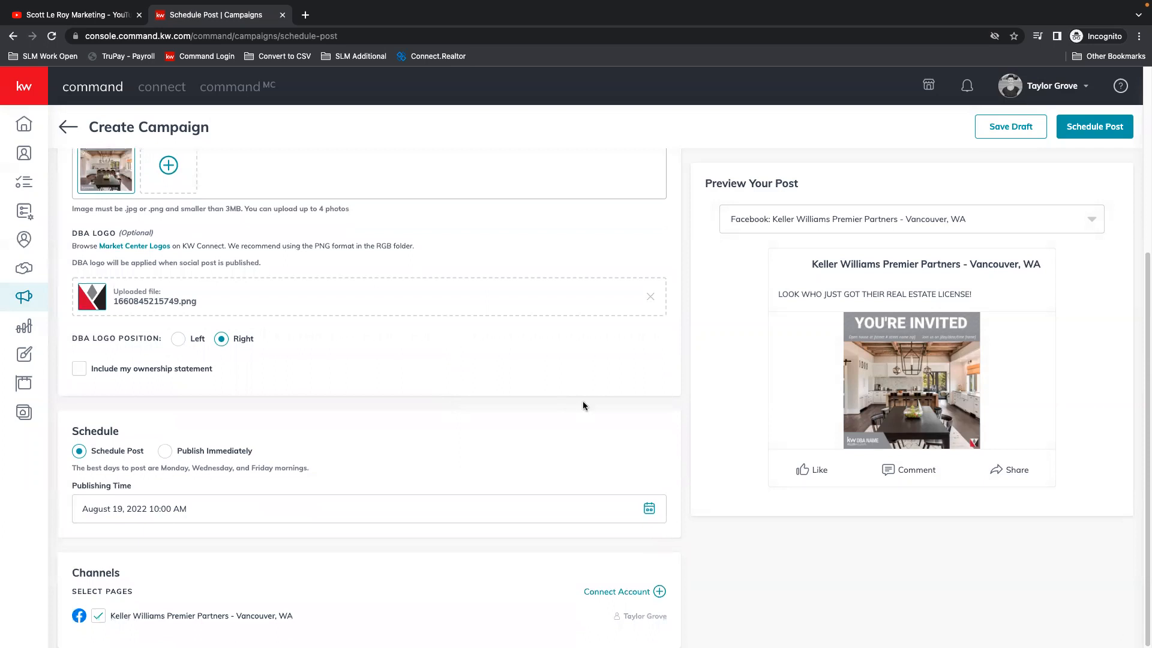
click(79, 369)
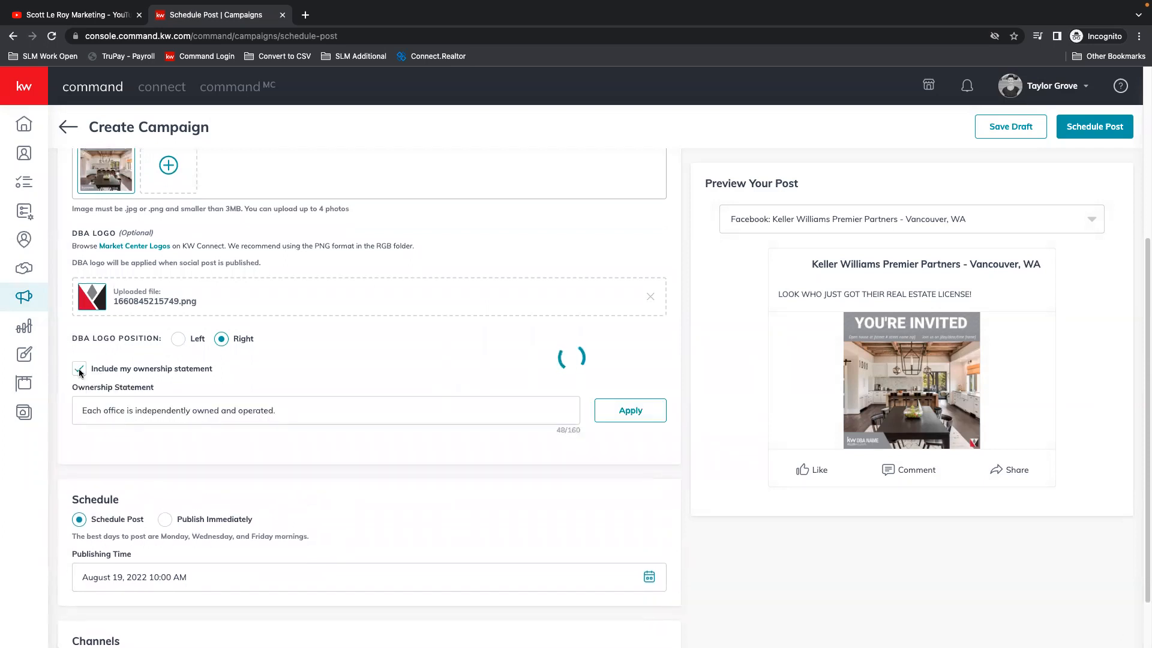
click(181, 340)
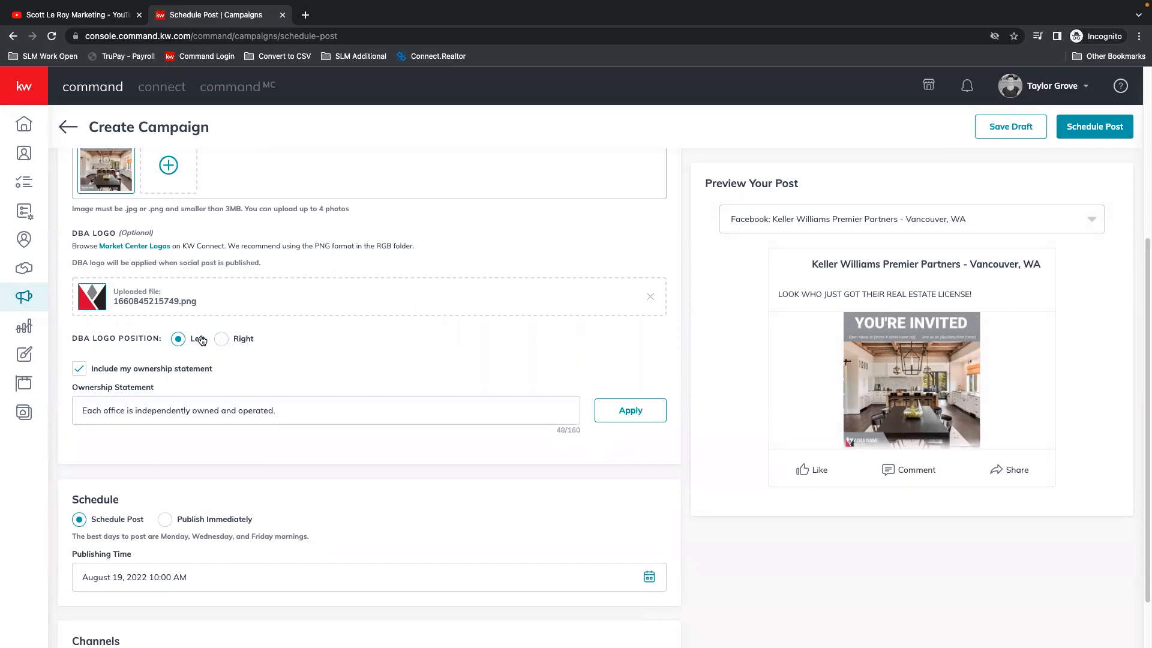
click(222, 340)
Step: Set the post's publishing time to August 22, 2022 at 12:00 PM
scroll(345, 373, down, 2)
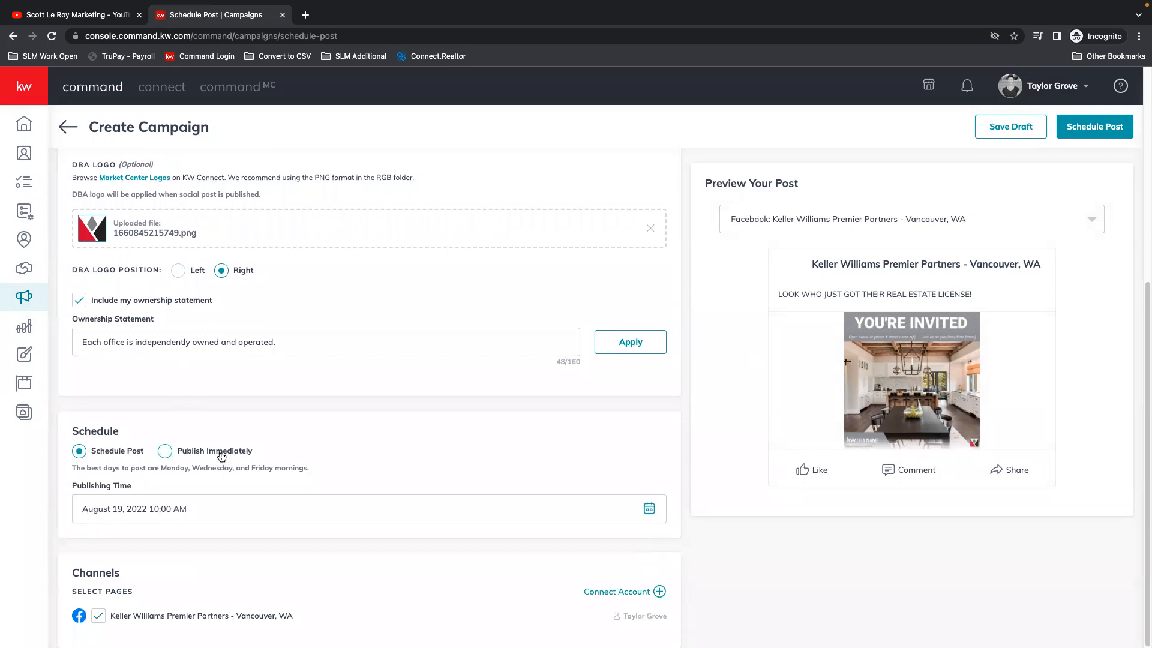
click(649, 508)
scroll(239, 443, down, 2)
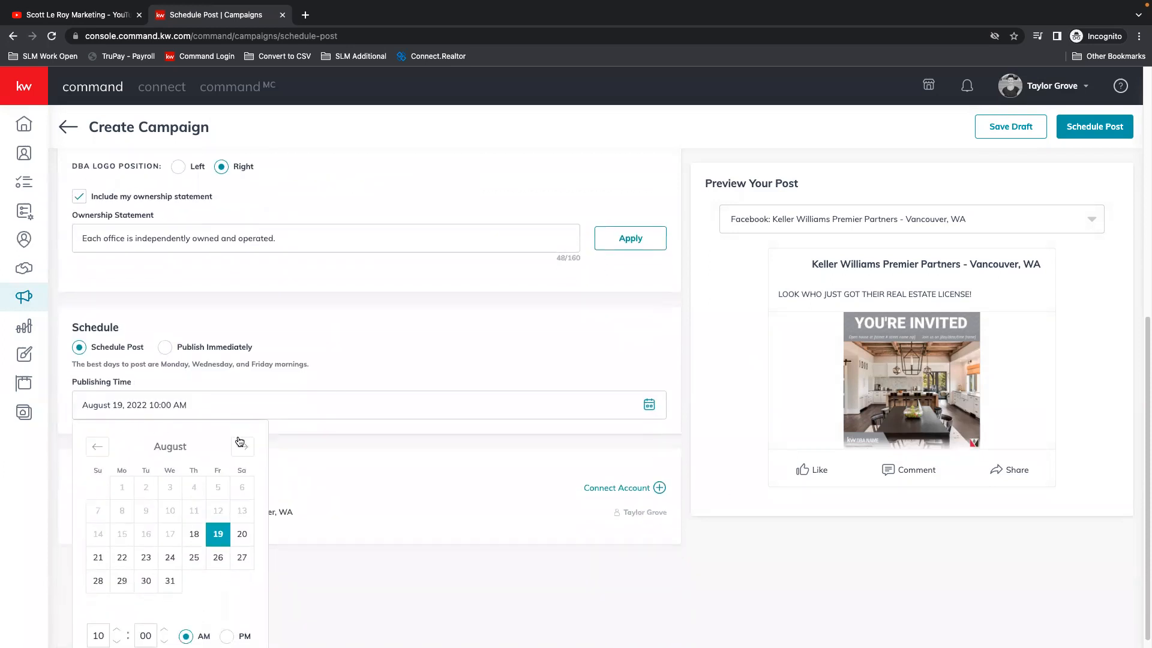
click(122, 547)
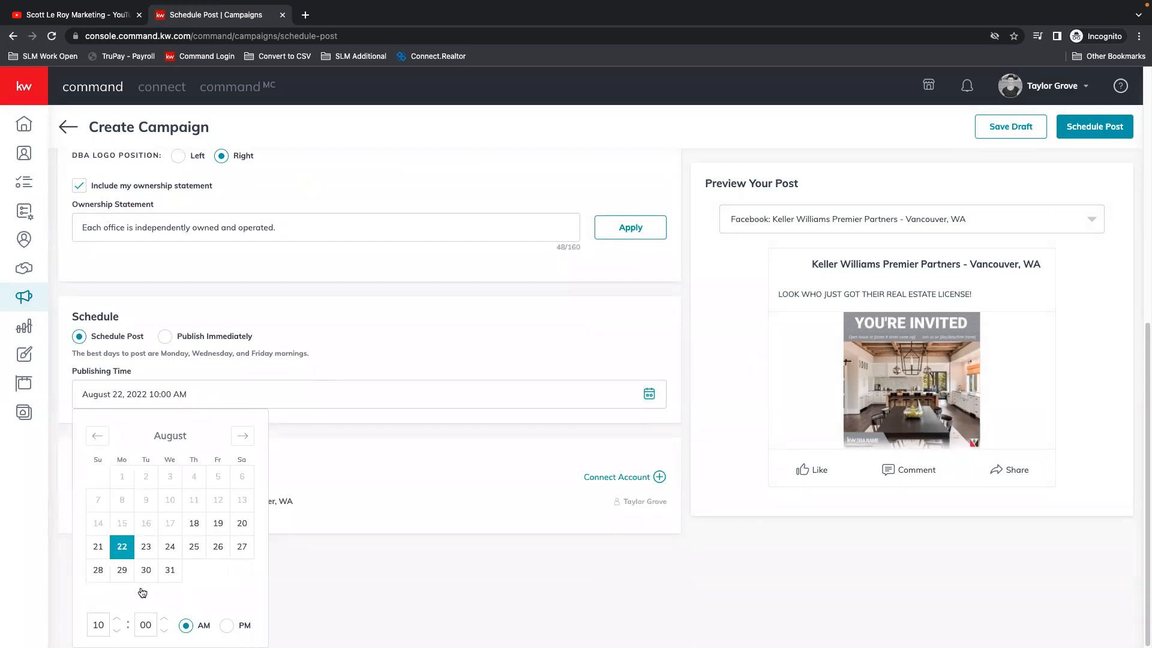
click(117, 618)
click(117, 618)
click(226, 625)
scroll(549, 396, up, 2)
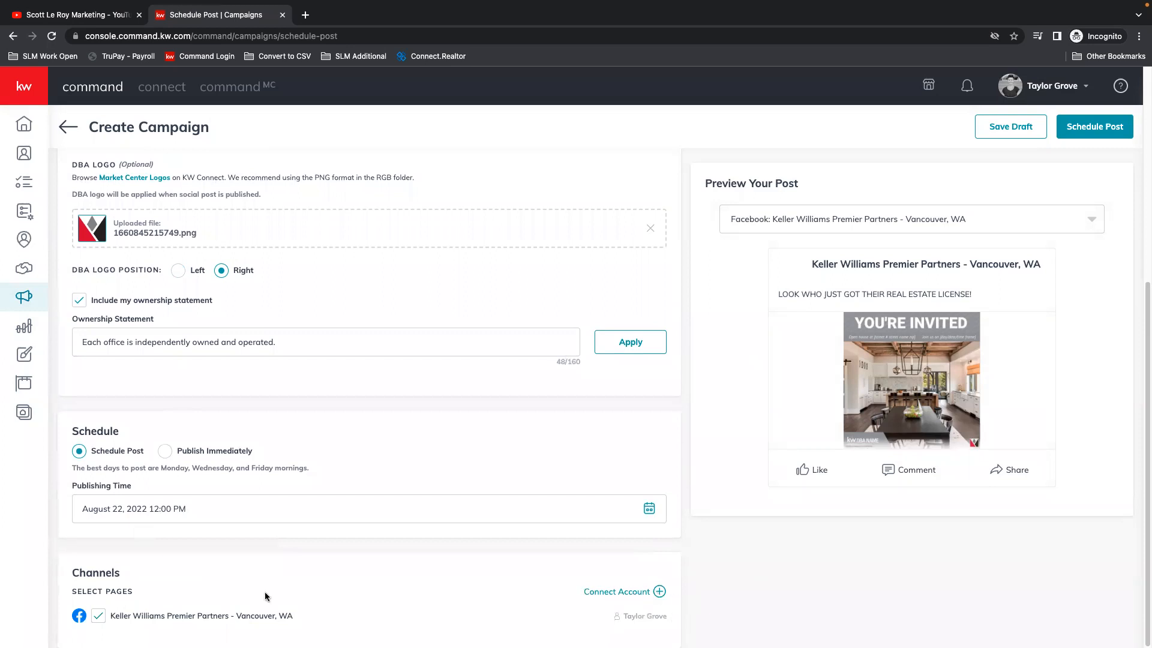
Step: Check which pages the post can be previewed for, and schedule the post
click(1092, 220)
click(1079, 221)
click(840, 220)
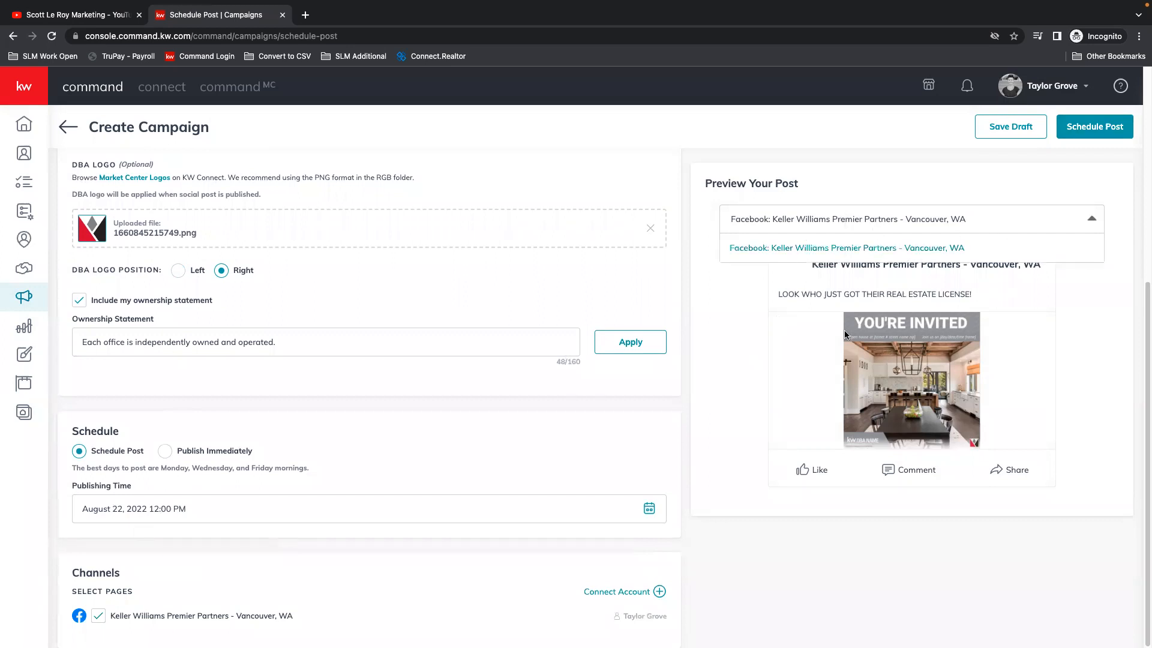
click(1091, 221)
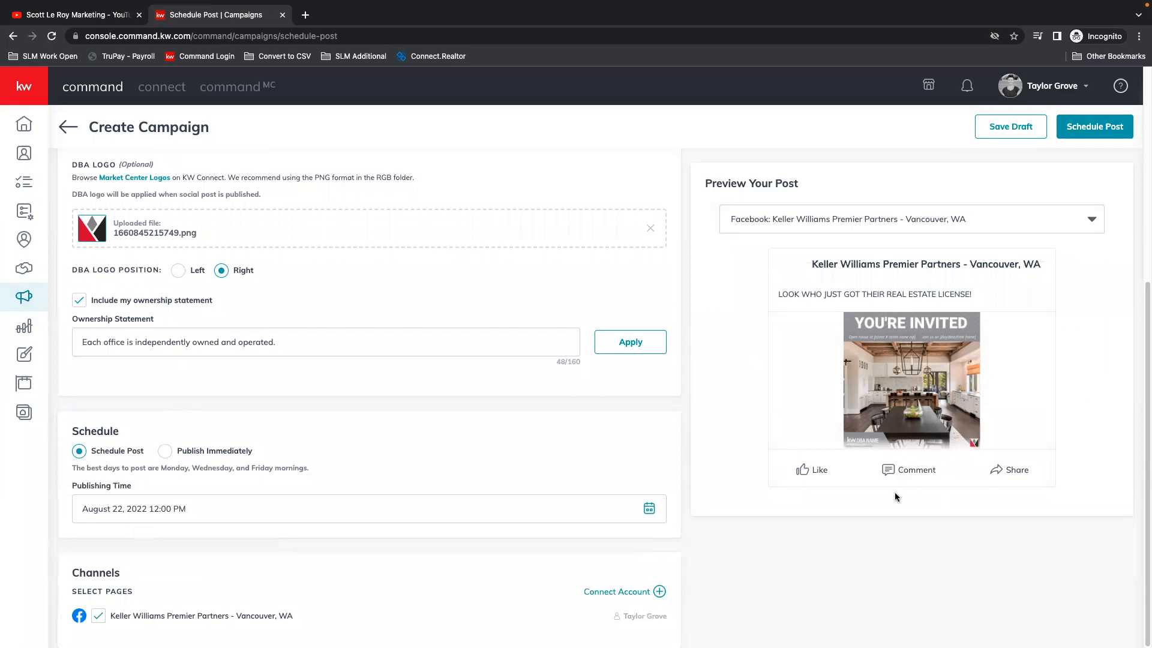
click(1093, 127)
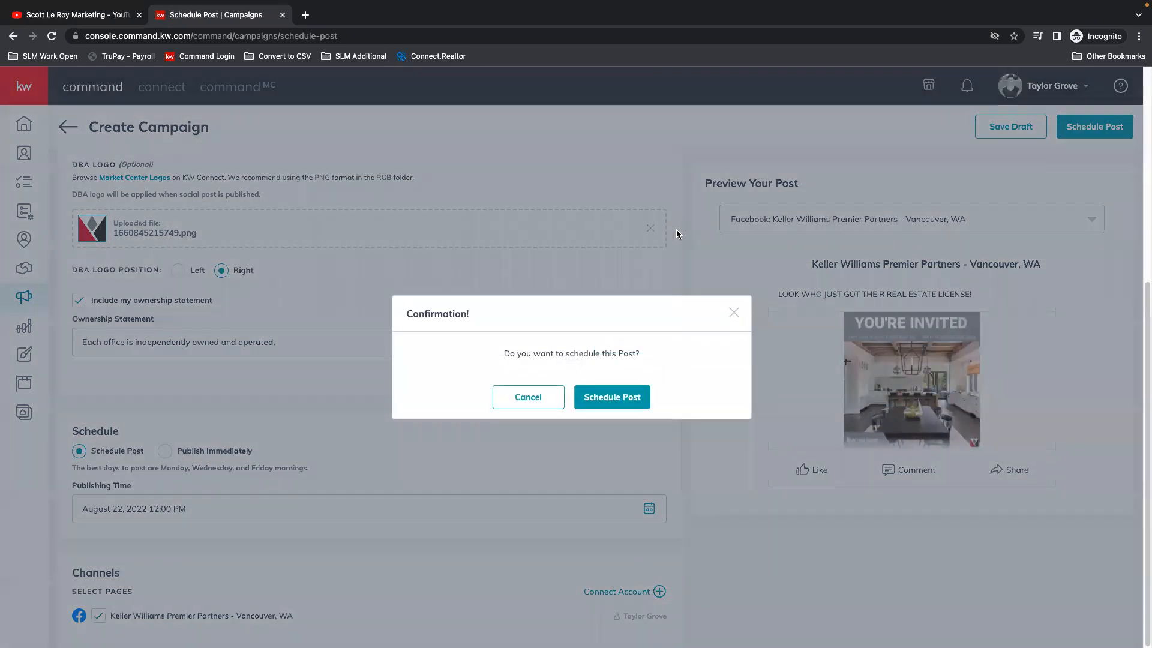
click(611, 399)
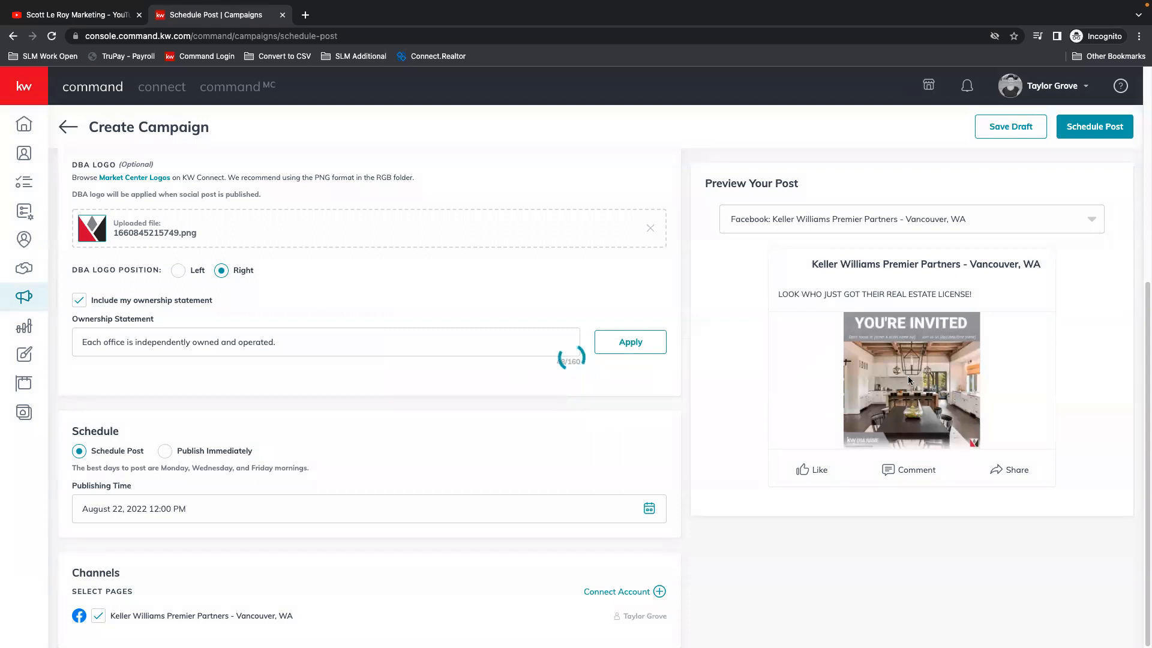
Step: Look over the week's social posts and switch the social posts calendar to the Month view
scroll(450, 333, up, 4)
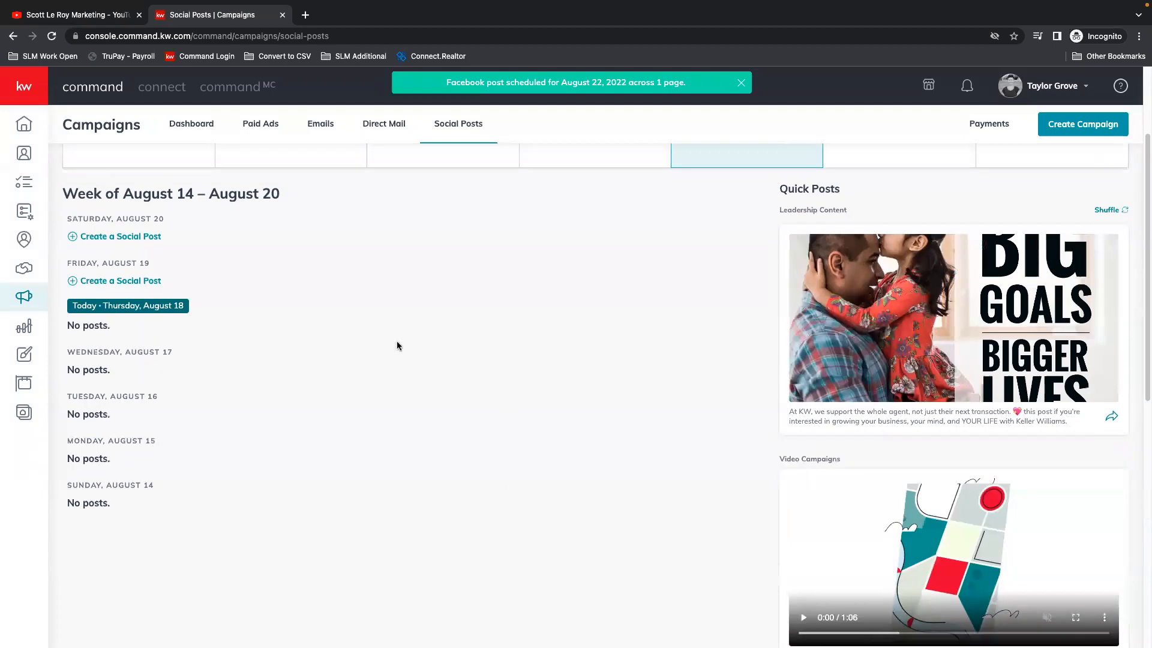
scroll(467, 340, down, 1)
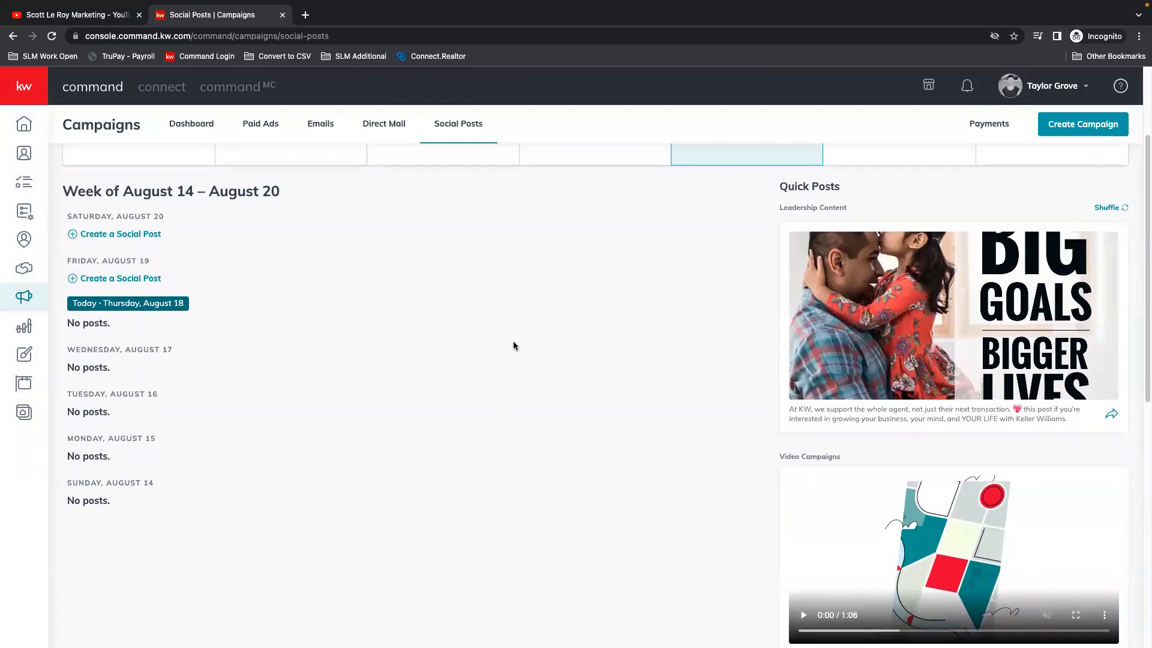
scroll(452, 388, up, 3)
click(1108, 219)
click(1060, 275)
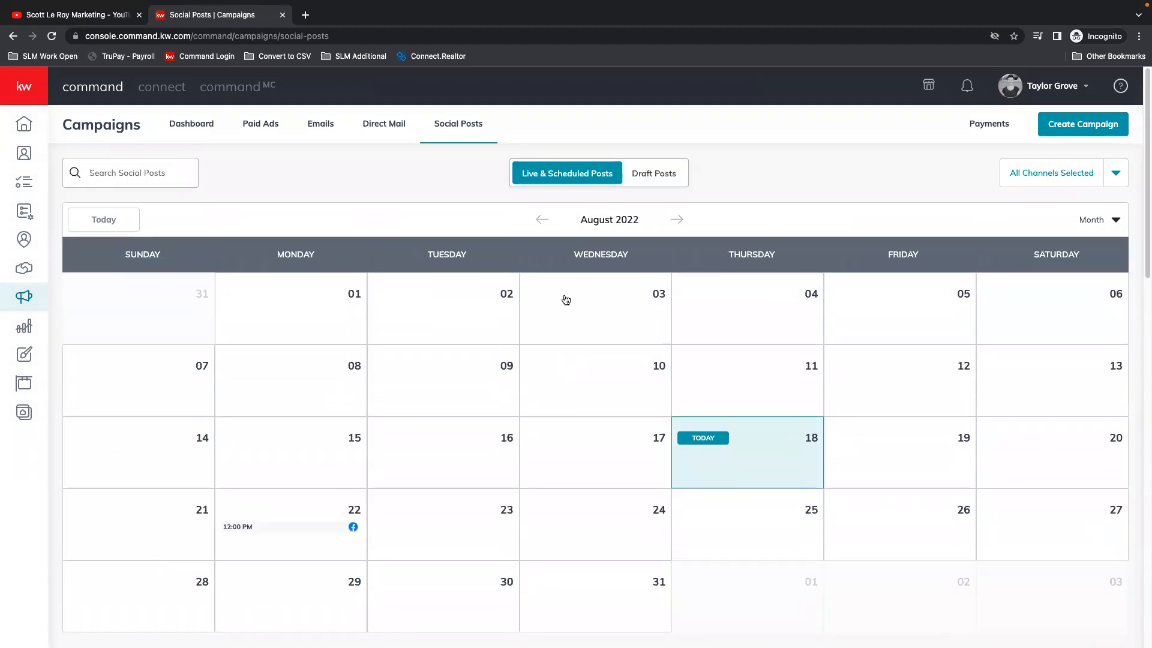
Step: Review the details of the 12:00 PM Facebook post scheduled on August 22 and close them
scroll(610, 316, down, 2)
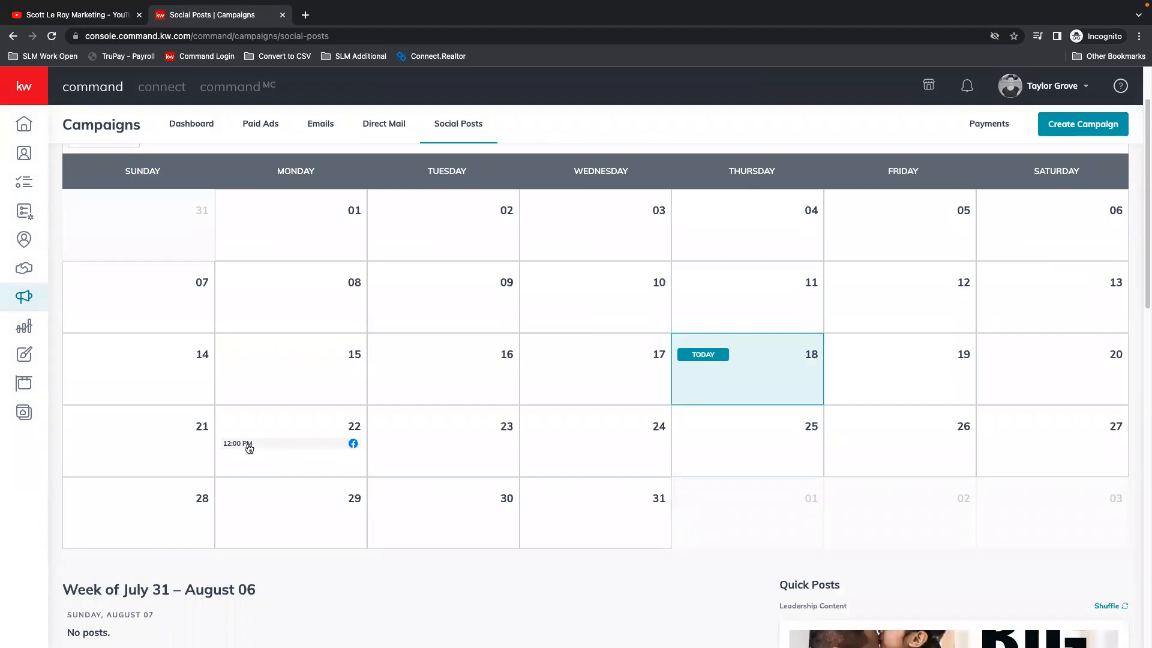
click(328, 444)
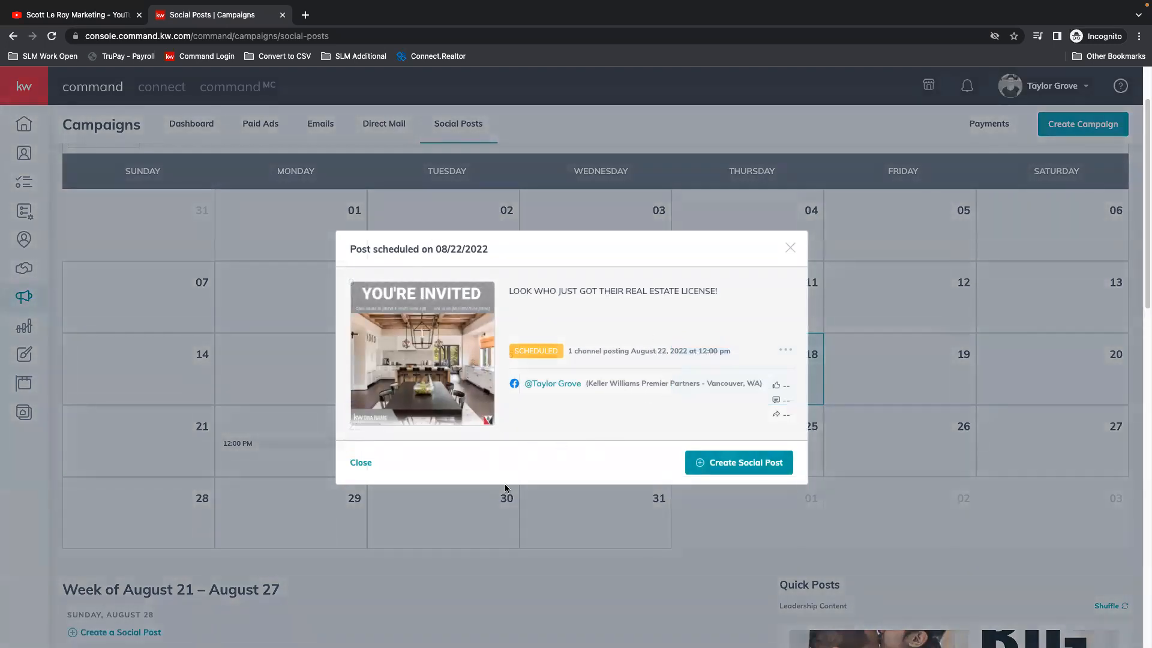
click(361, 463)
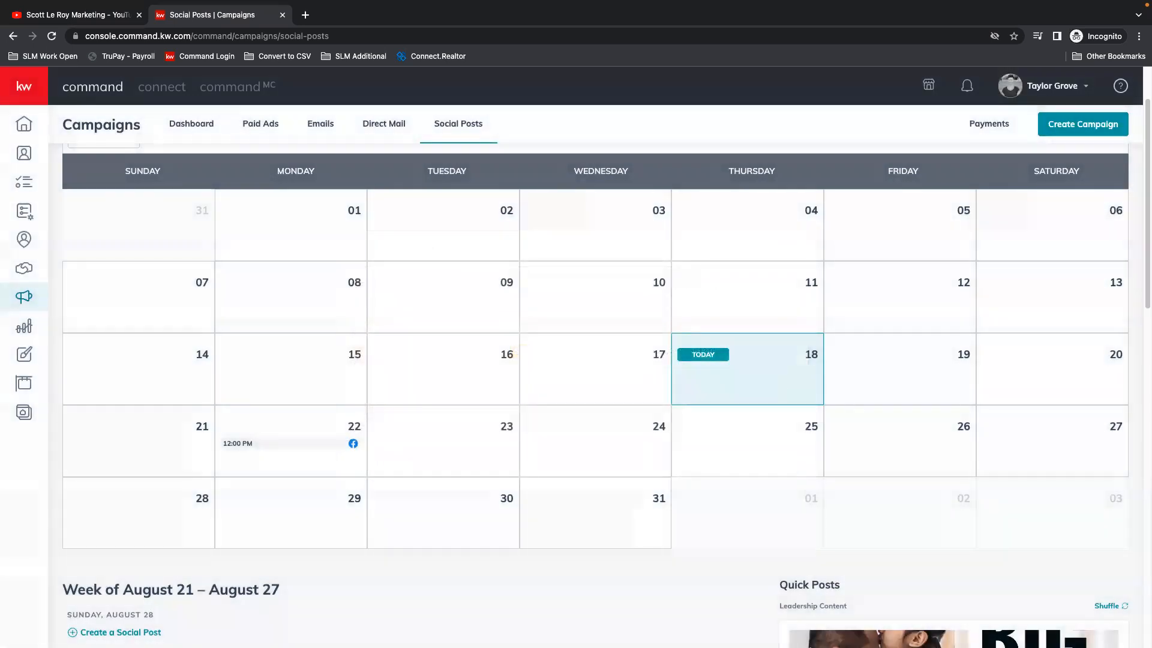